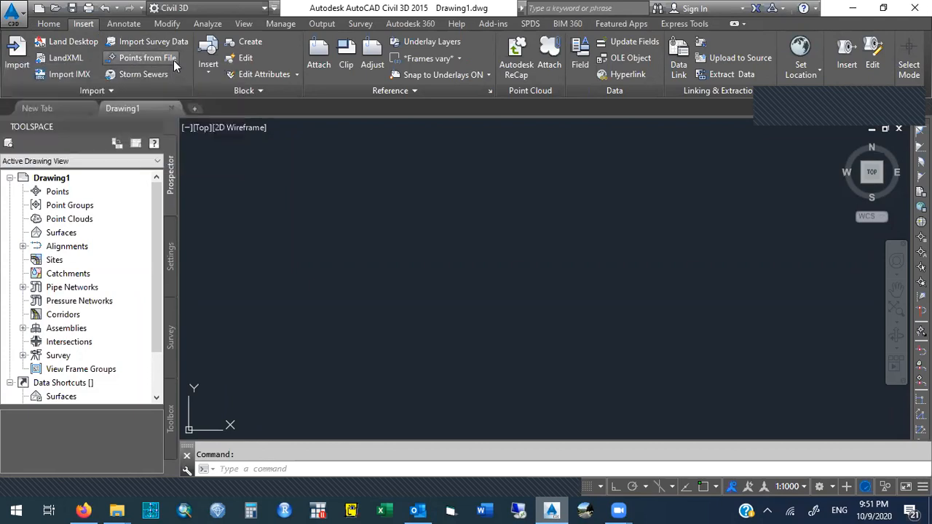
Import points into the drawing from the points_project_Civi_471 CSV file on the Desktop.
click(173, 61)
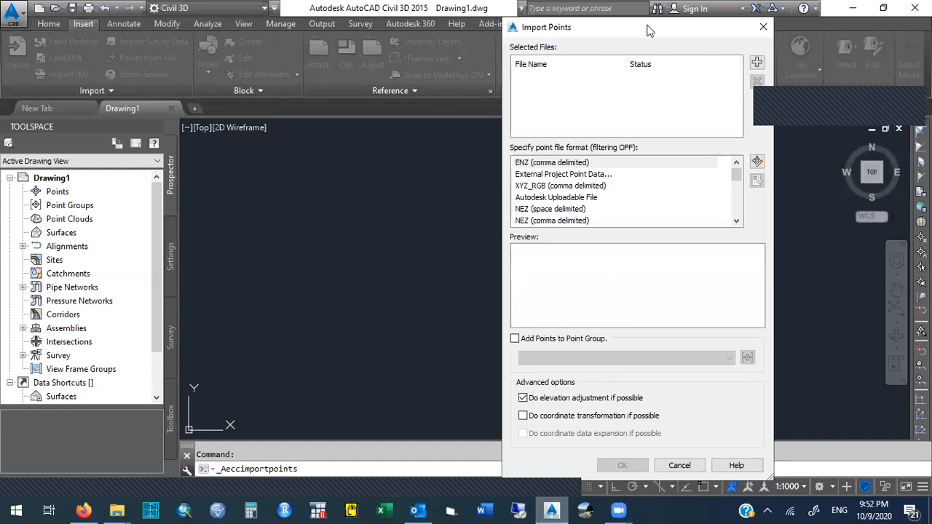
drag(646, 27, 646, 38)
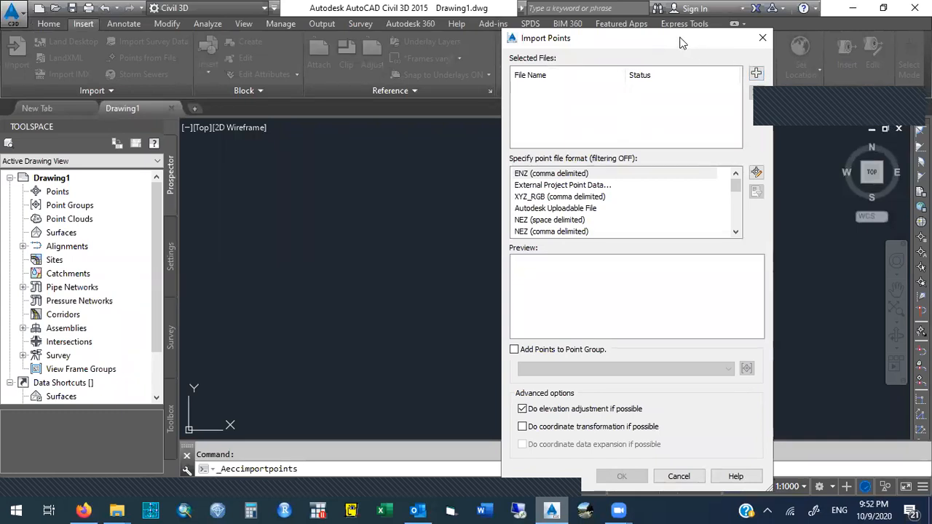
drag(680, 42, 644, 39)
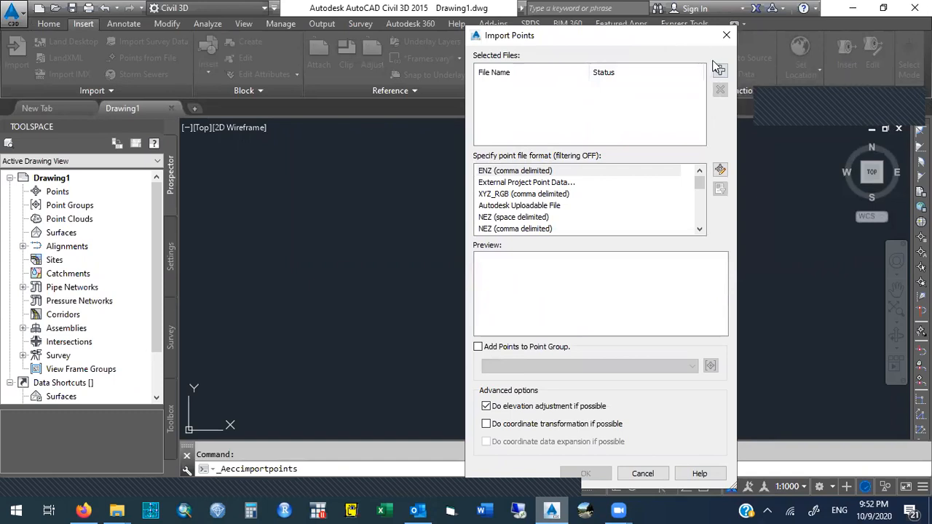
click(720, 71)
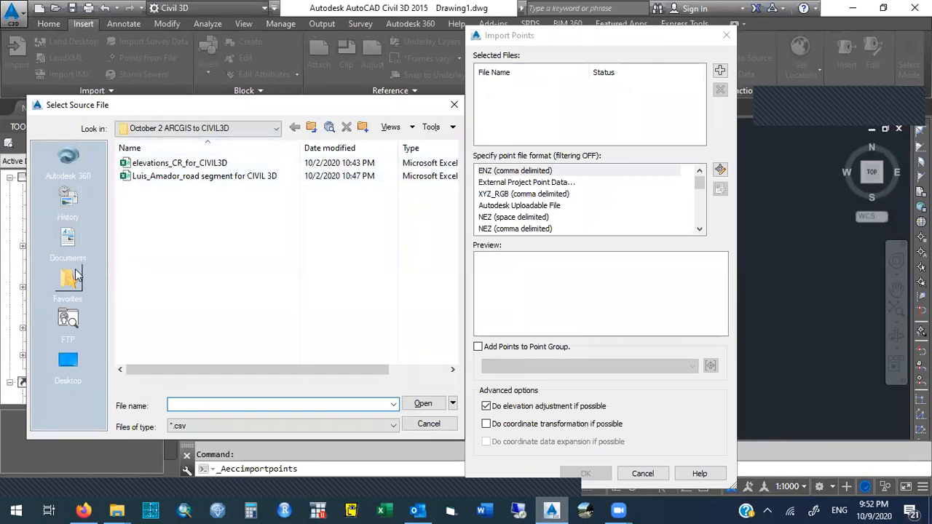
click(69, 364)
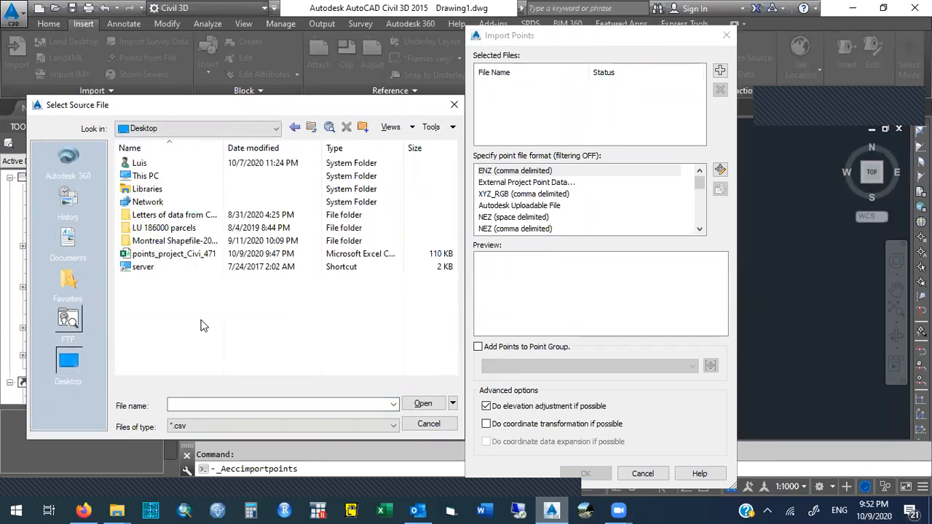
click(172, 256)
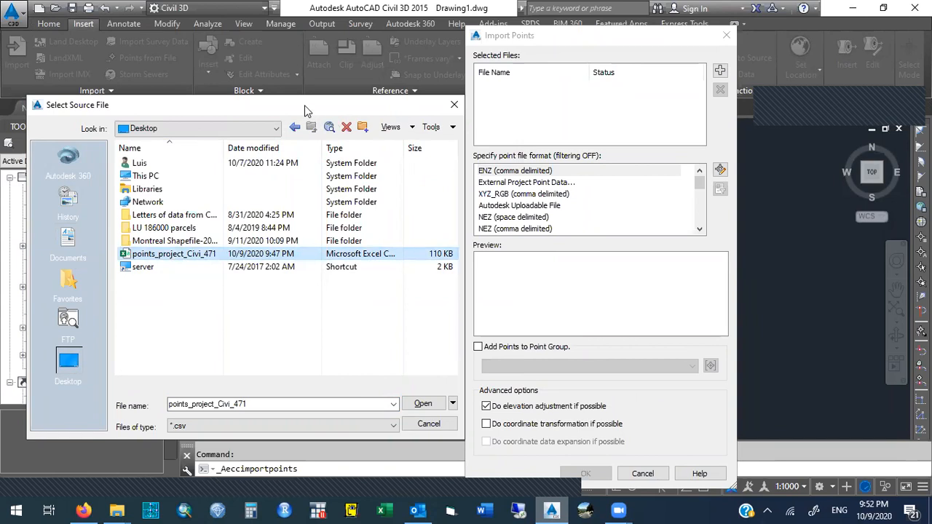
drag(304, 108, 292, 128)
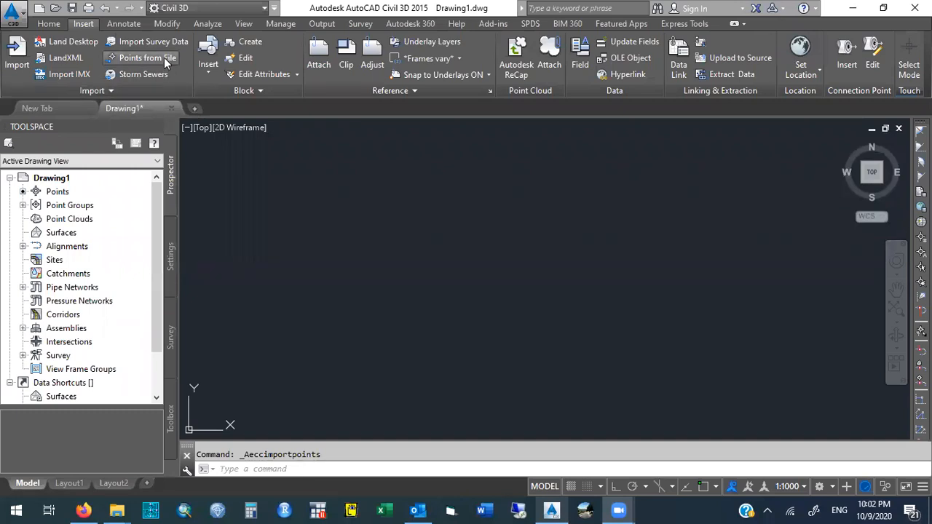
Zoom to the drawing extents to display all imported points.
click(297, 471)
text(zoom)
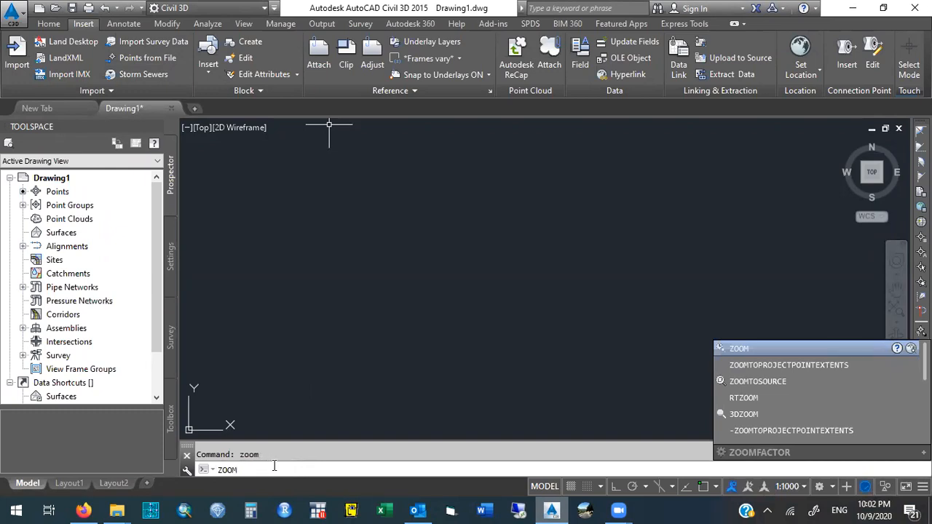
key(Return)
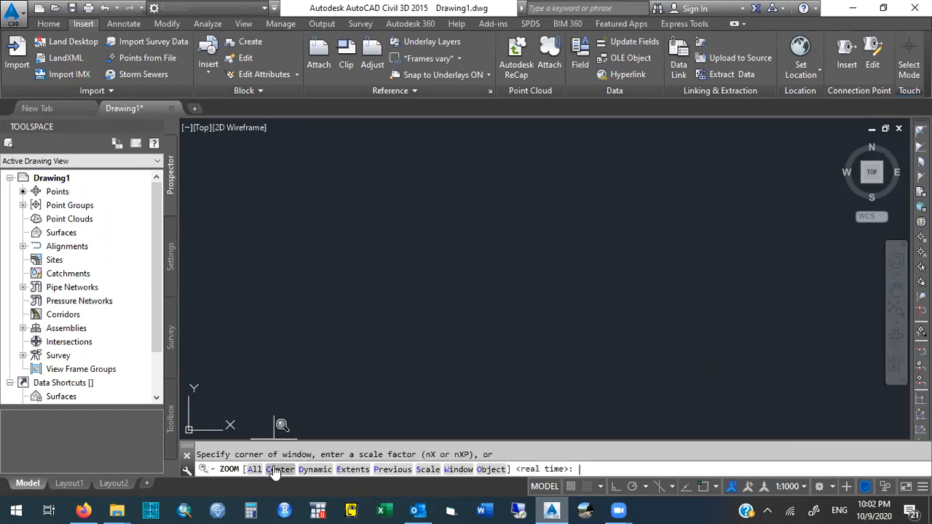
text(E)
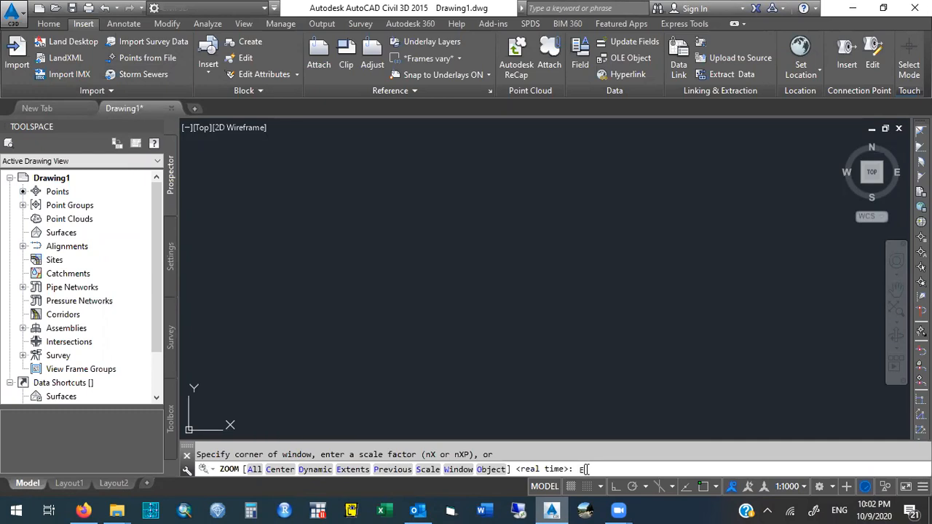
key(Return)
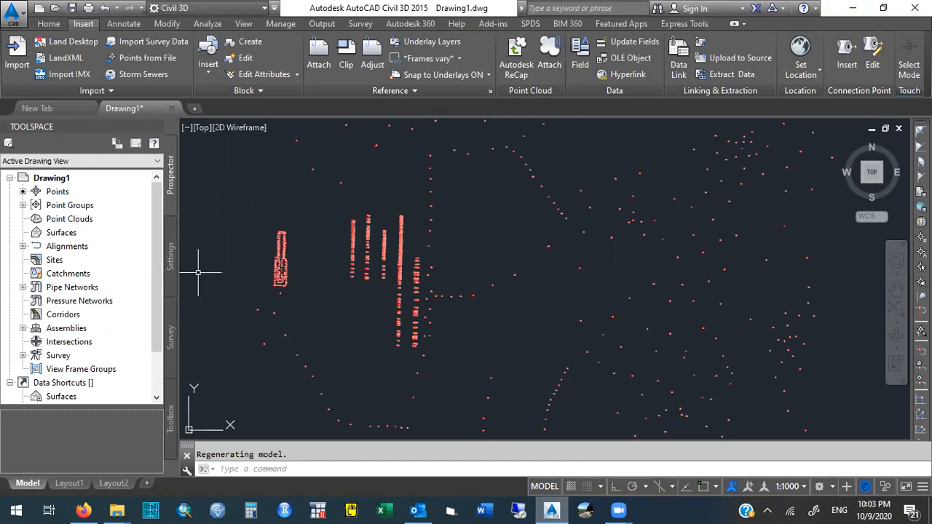
right_click(63, 237)
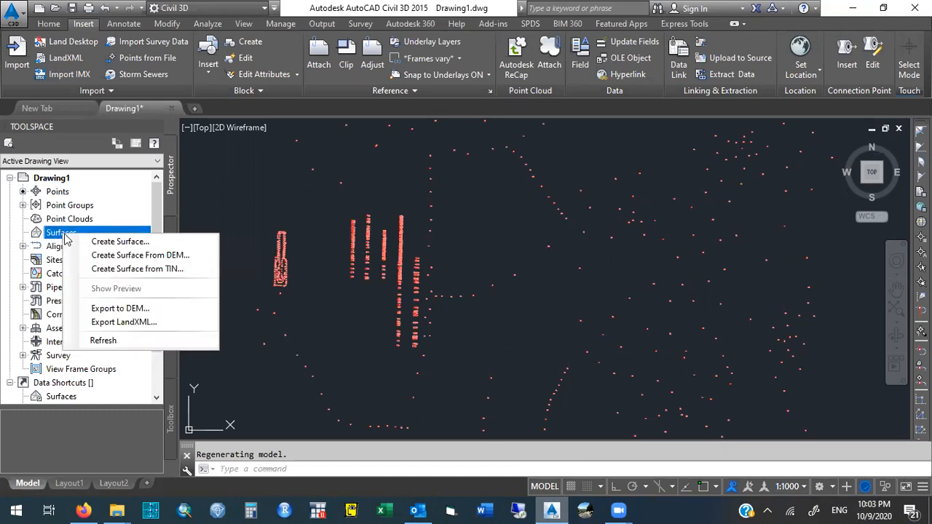
right_click(88, 232)
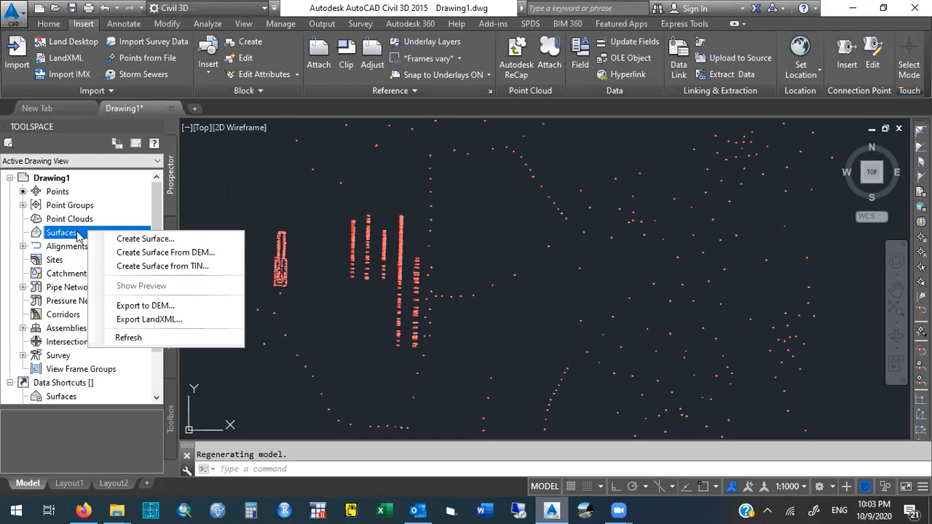
click(76, 234)
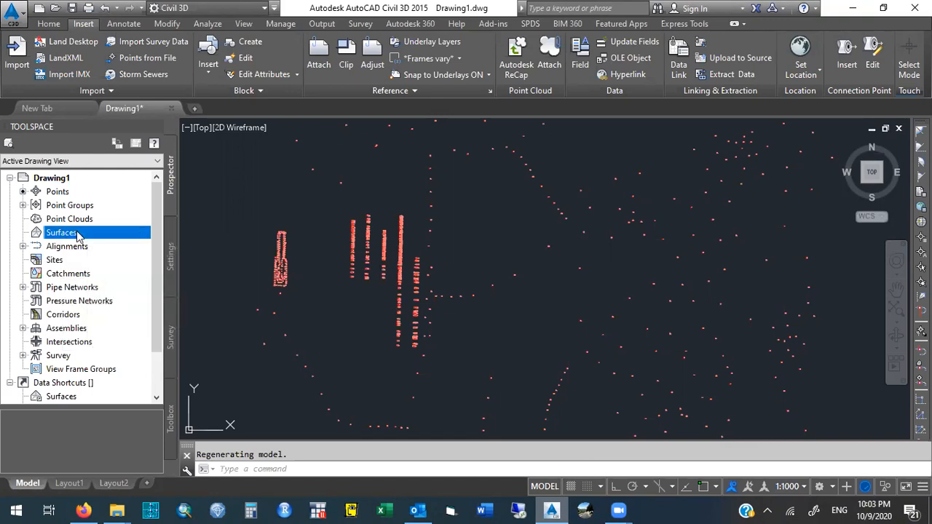
click(49, 24)
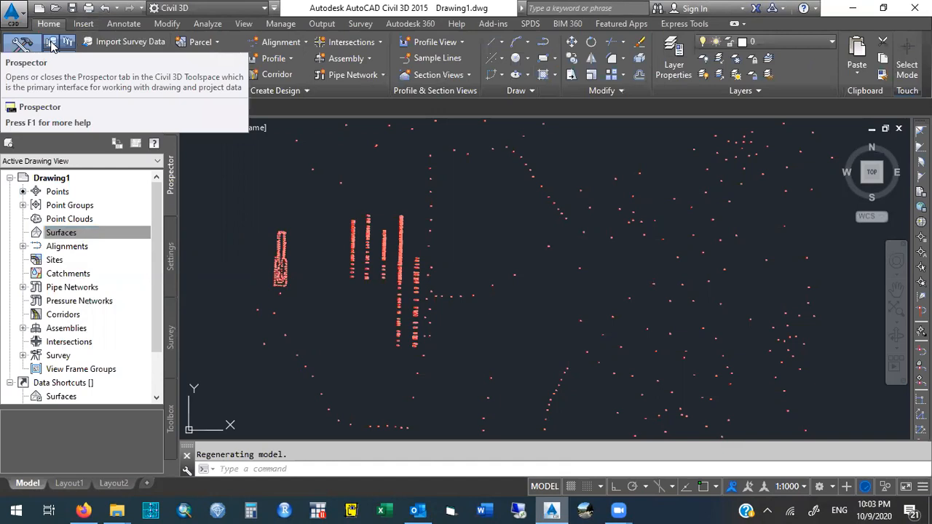
click(51, 45)
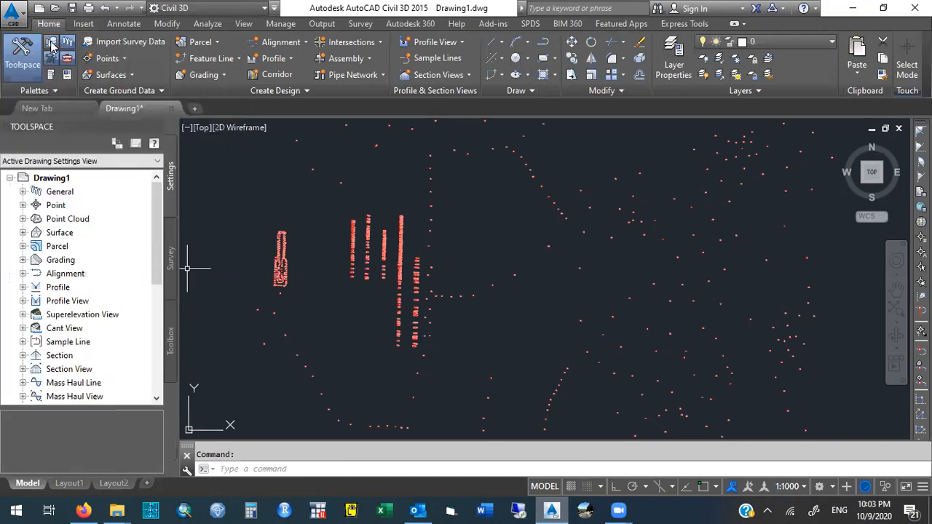
click(51, 46)
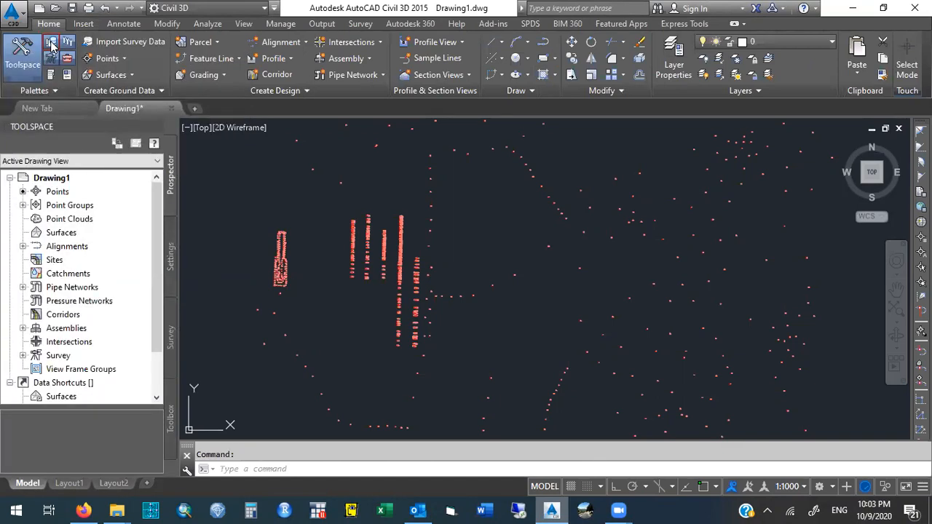
Close Drawing1 without saving changes and start a new blank drawing.
click(170, 108)
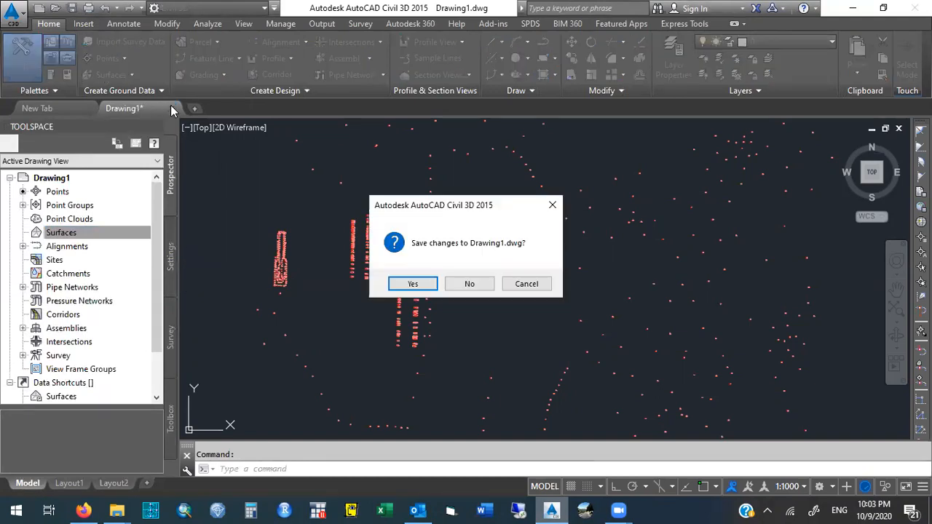
click(475, 283)
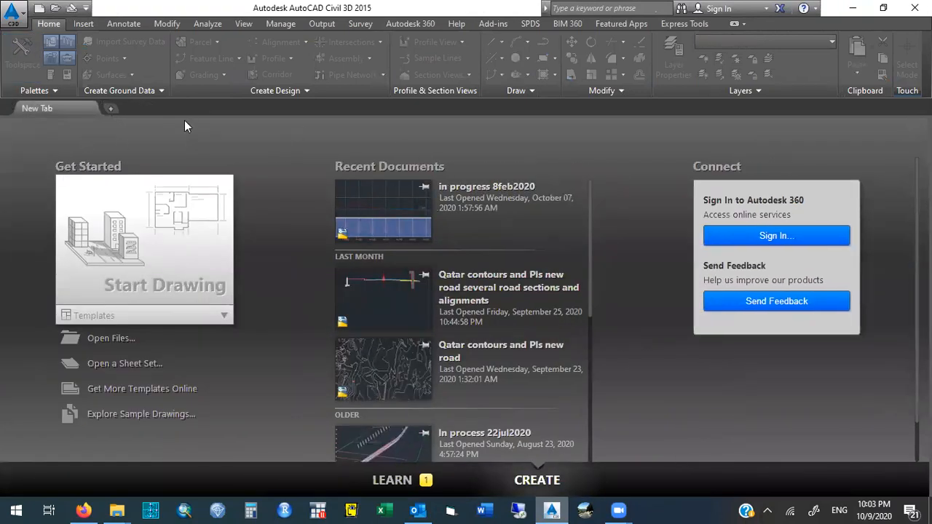
click(36, 9)
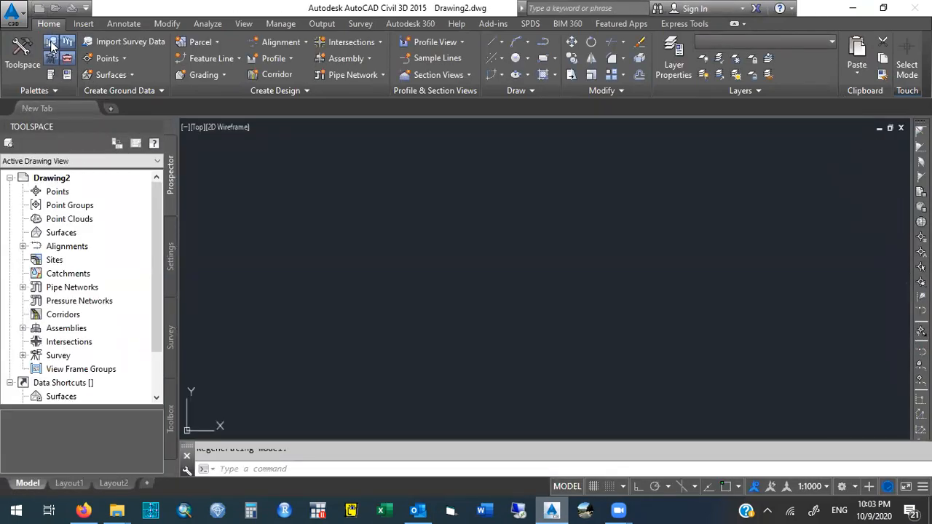
Start importing points from file and add the points_project_Civi_471 file from the Desktop.
click(83, 24)
click(135, 60)
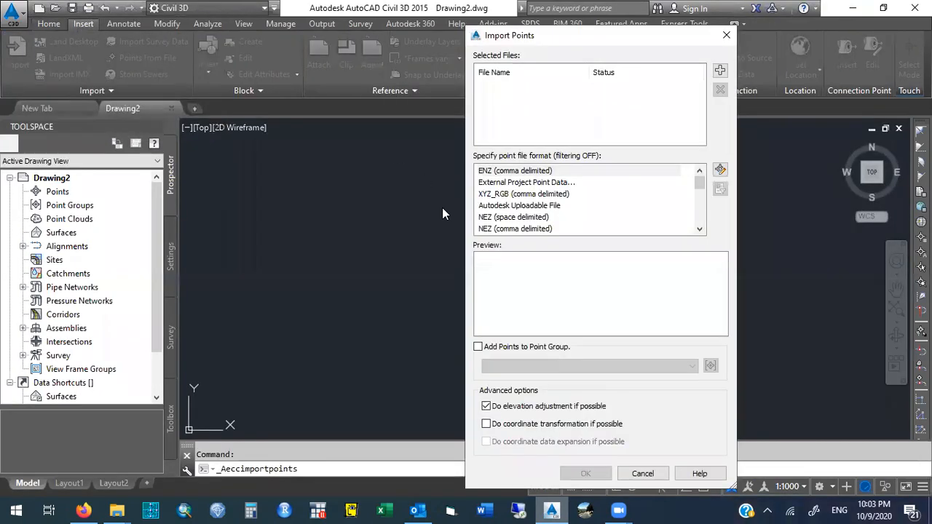
click(720, 70)
double_click(156, 254)
Add the imported points to a new point group named points for surface and complete the import.
click(479, 347)
click(507, 366)
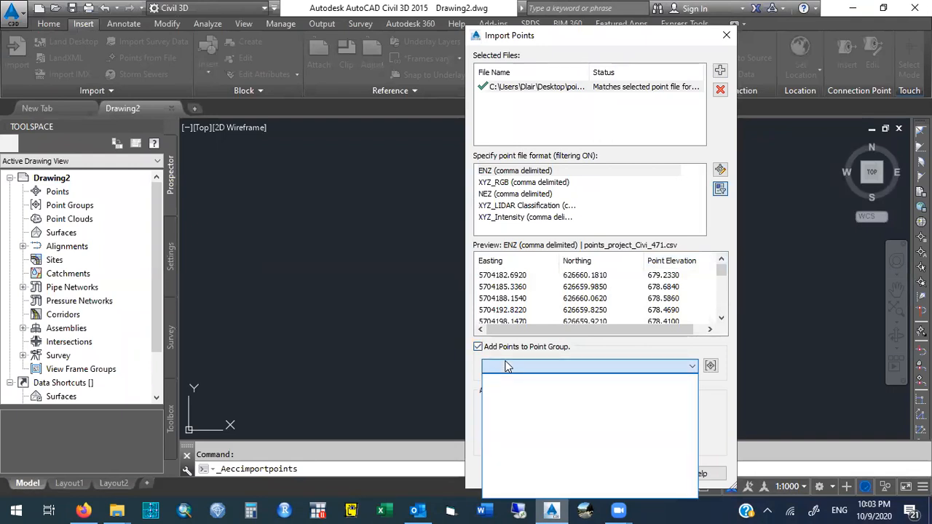
click(710, 365)
click(711, 366)
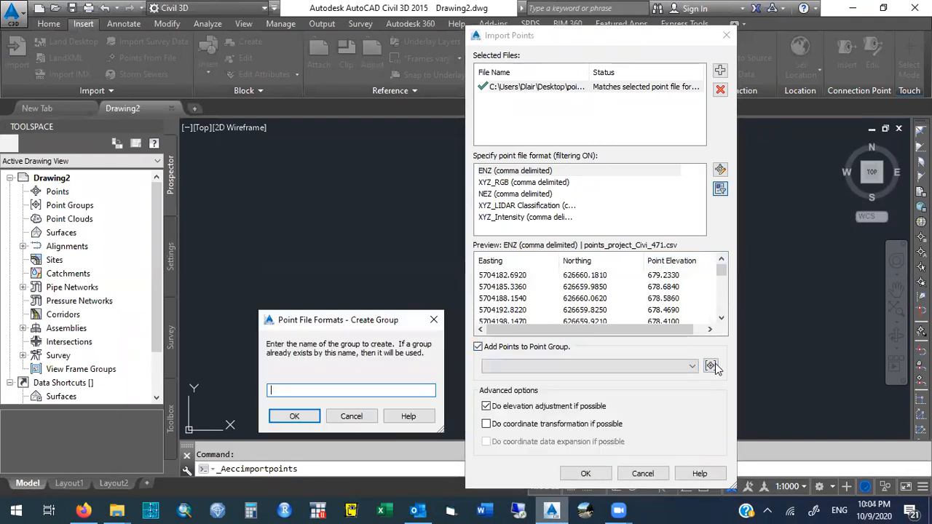
text(points for surface)
click(308, 415)
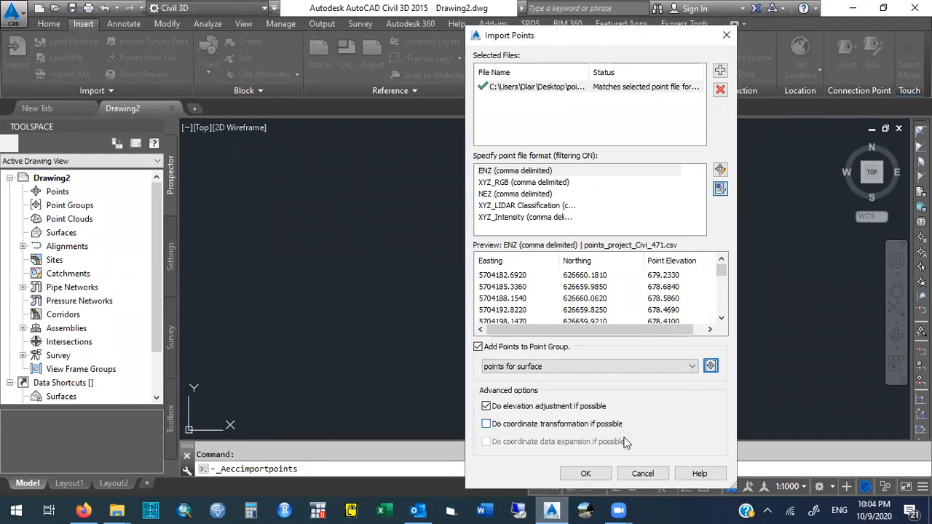
click(586, 474)
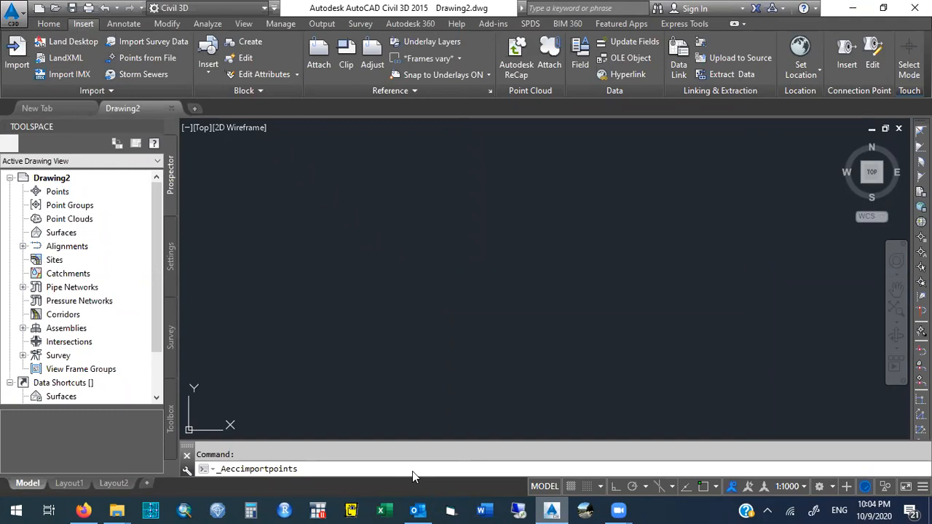
Start creating a TIN surface and name it Existing Ground Sruface.
right_click(61, 233)
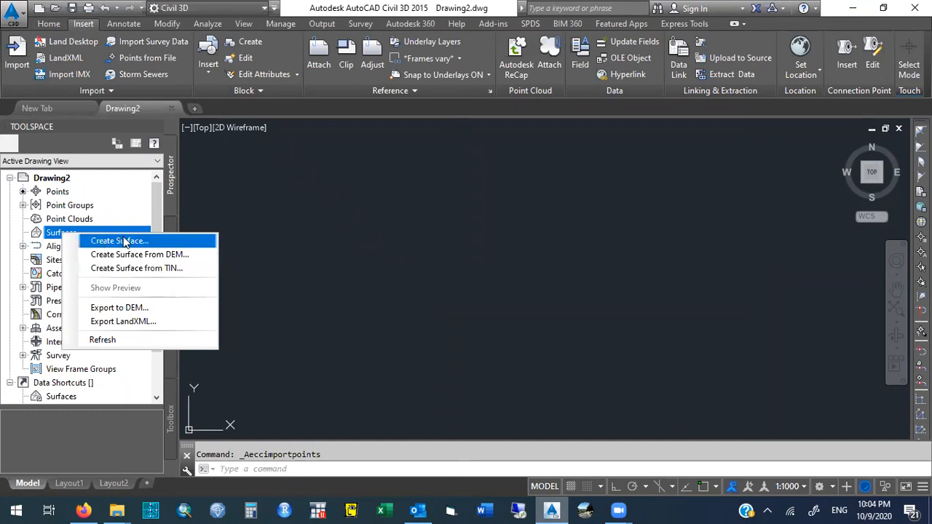
click(170, 243)
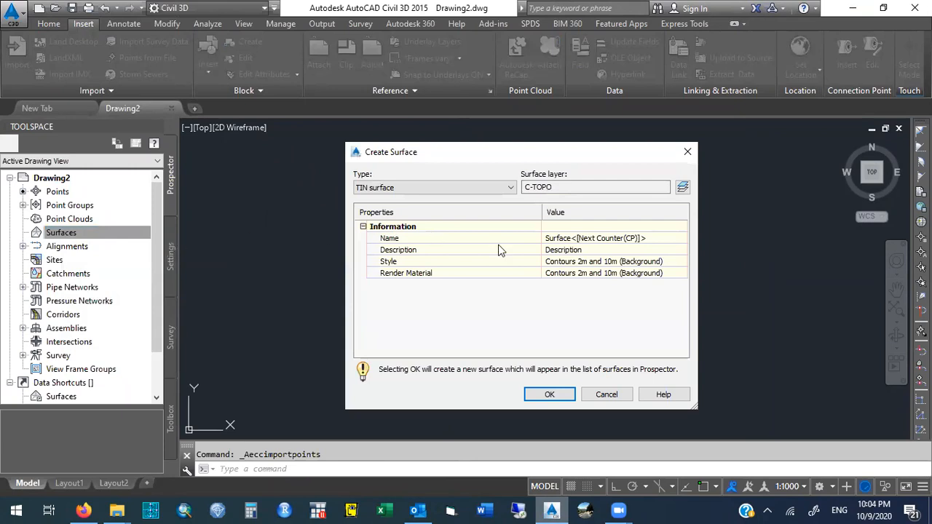
click(561, 240)
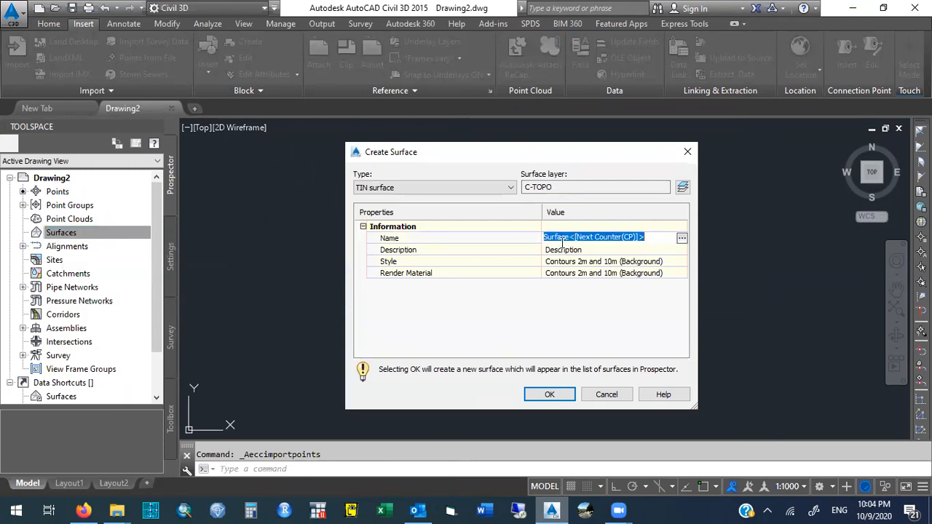
text(EG)
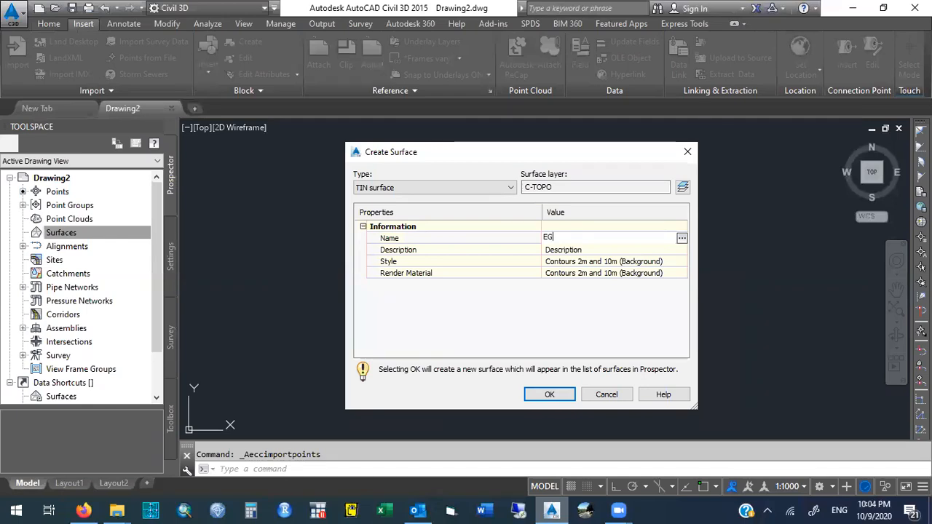
key(BackSpace)
text(xisting Ground Sruface)
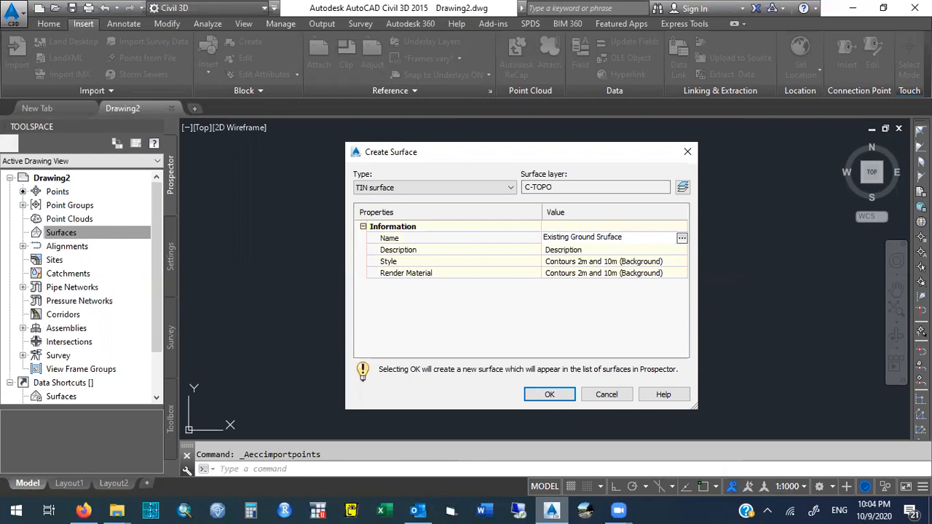
key(Return)
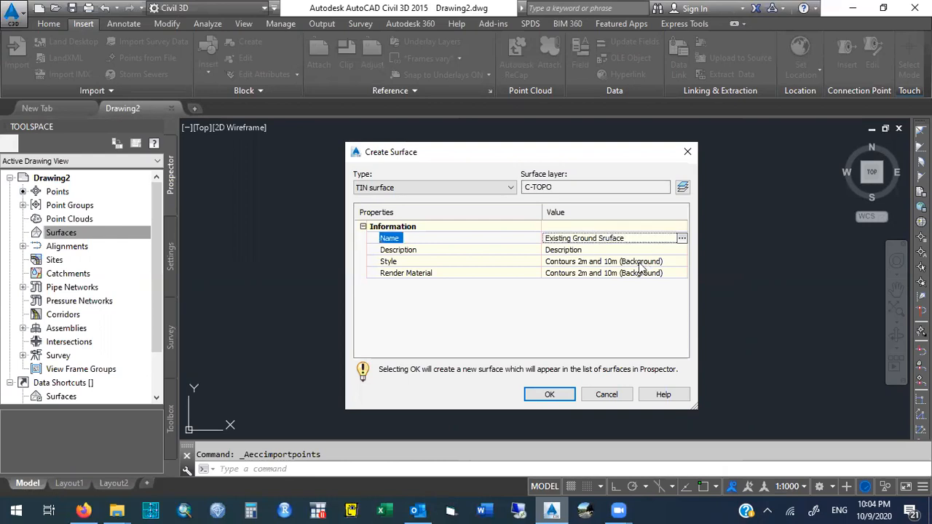
click(640, 263)
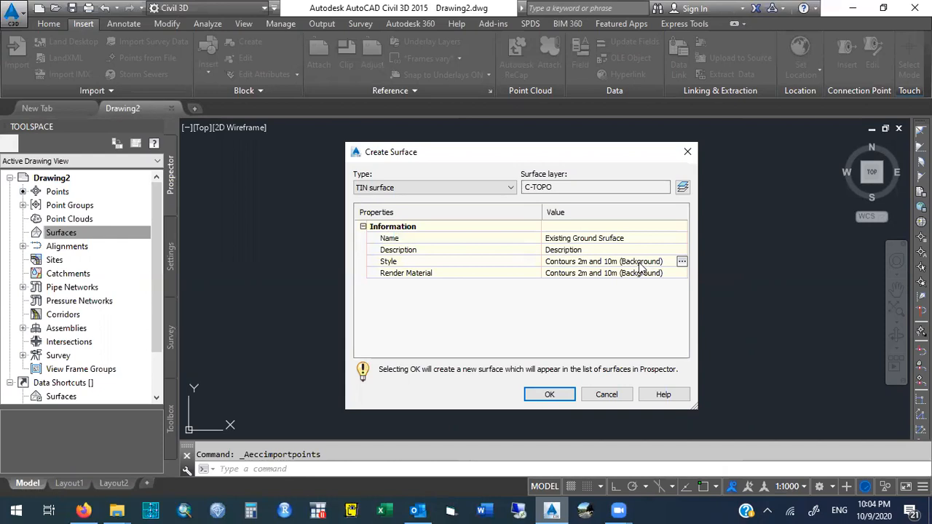
click(681, 261)
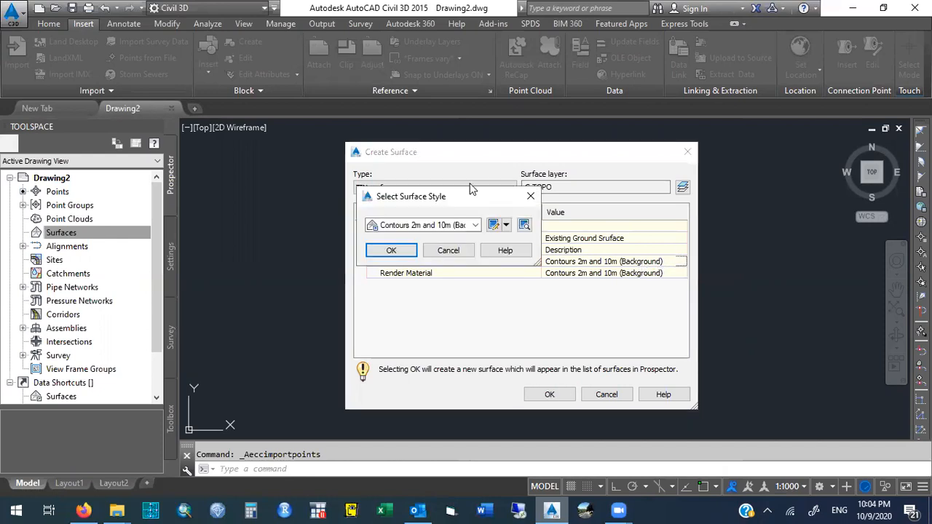
drag(464, 197, 798, 296)
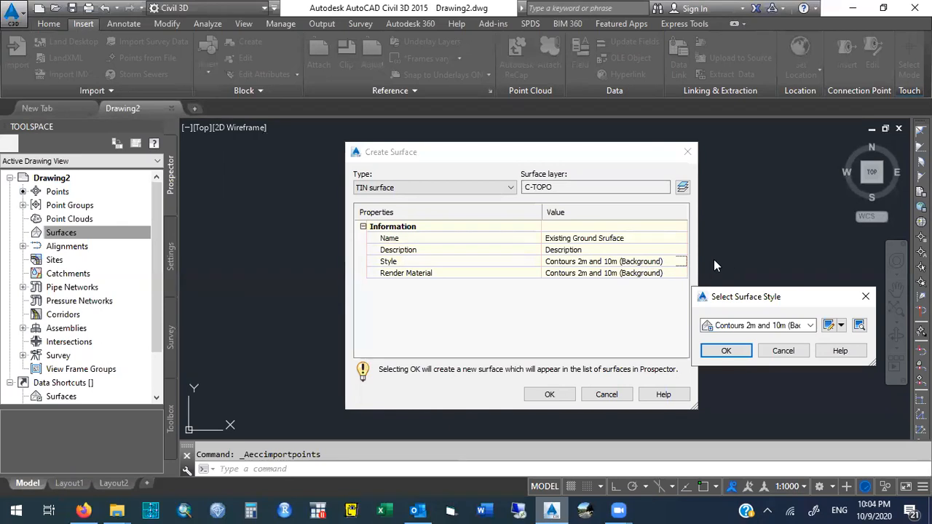
click(769, 351)
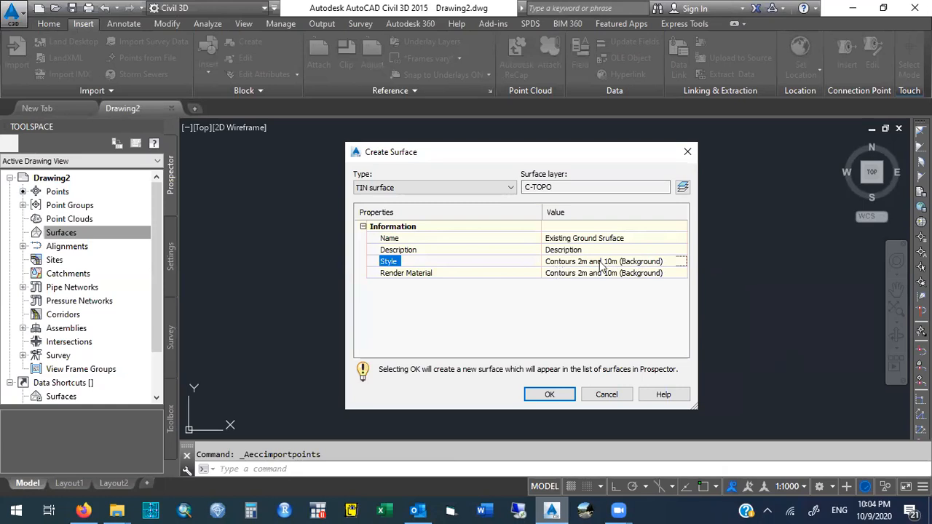
Set the new surface's style to Contours 2m and 10m (Design) and create the surface.
click(662, 265)
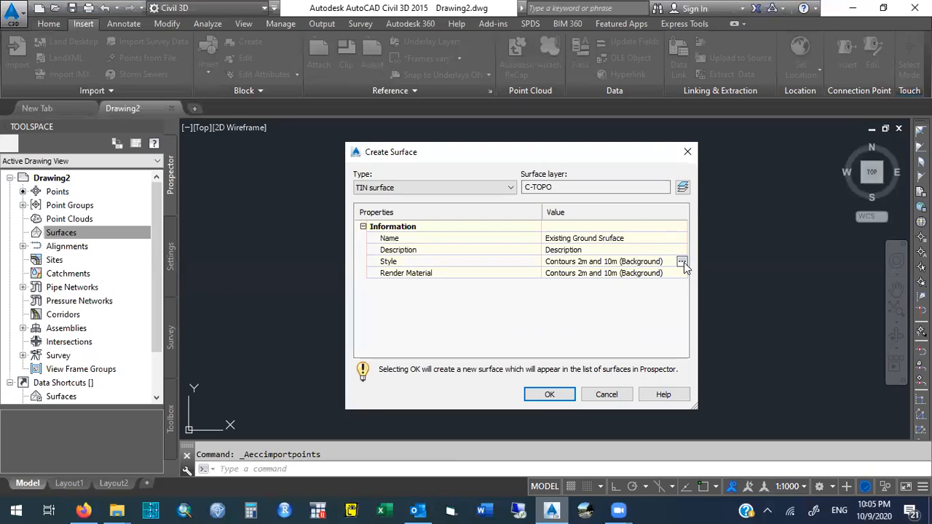
click(682, 262)
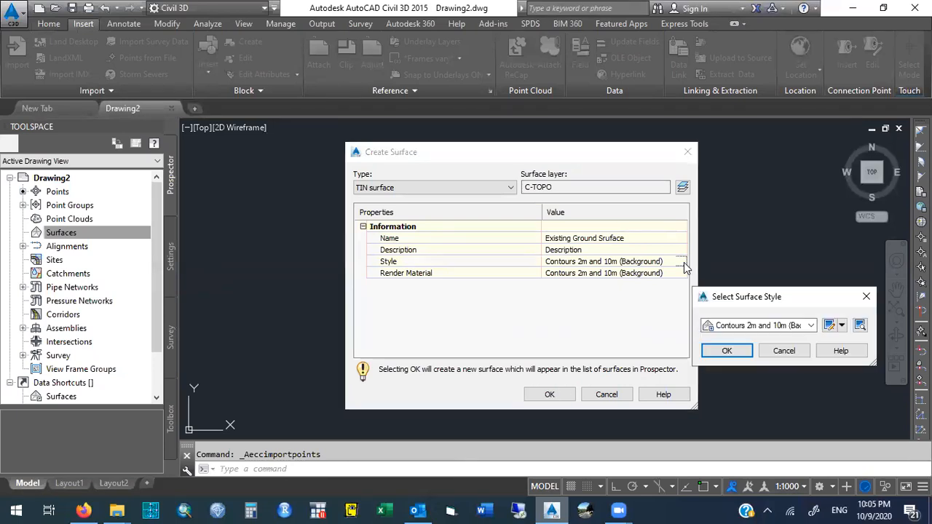
click(811, 326)
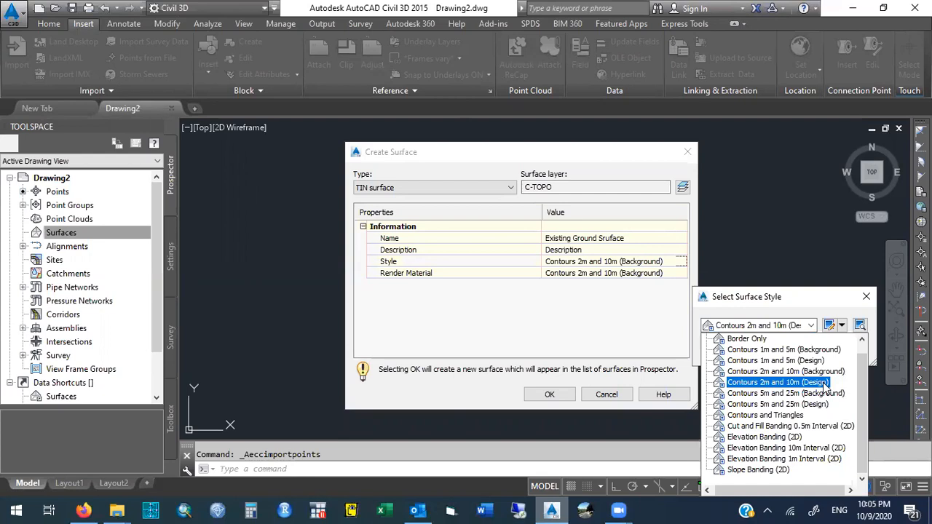
click(825, 383)
click(728, 350)
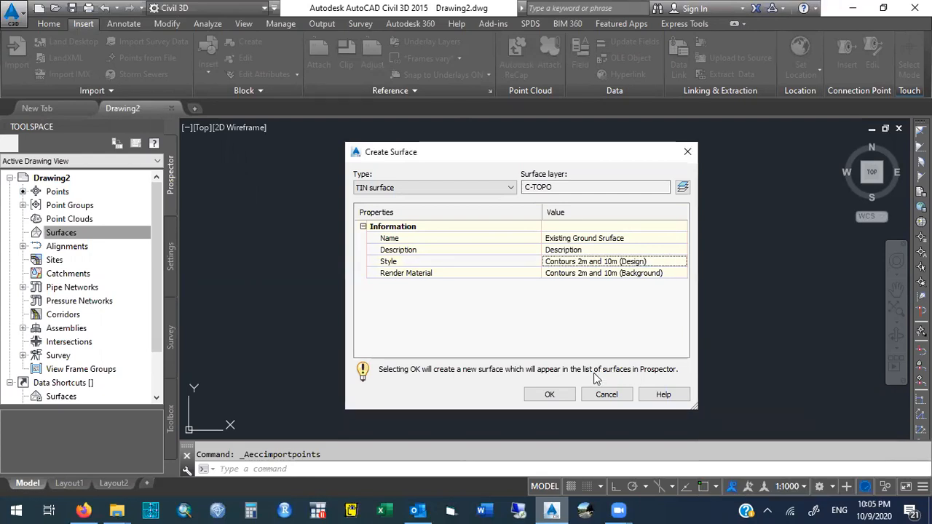
click(560, 401)
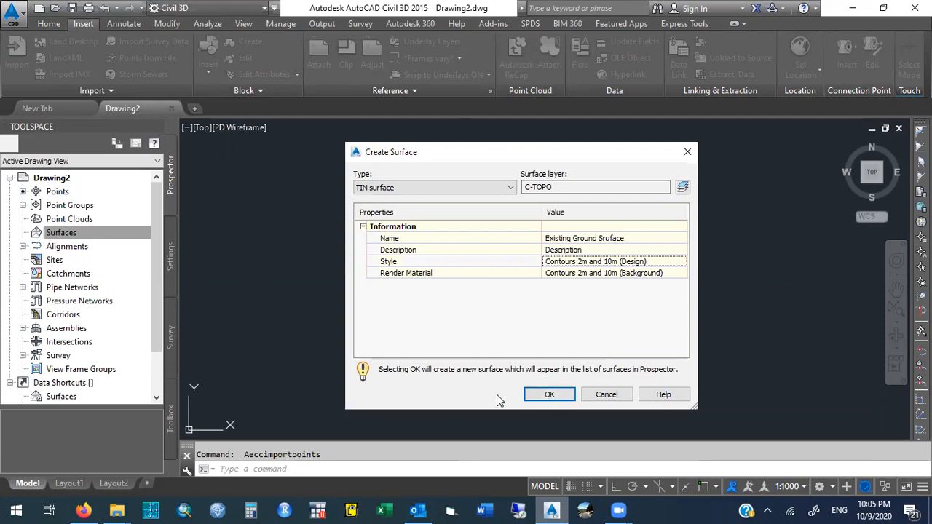
click(547, 395)
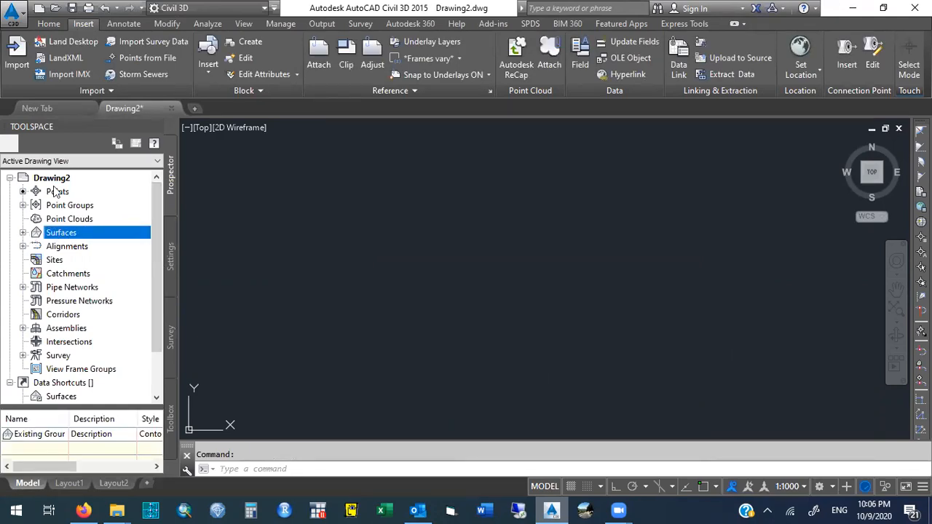
Correct the surface's name to Existing Ground Surface in its surface properties.
click(22, 233)
click(22, 233)
click(23, 233)
click(23, 233)
click(22, 233)
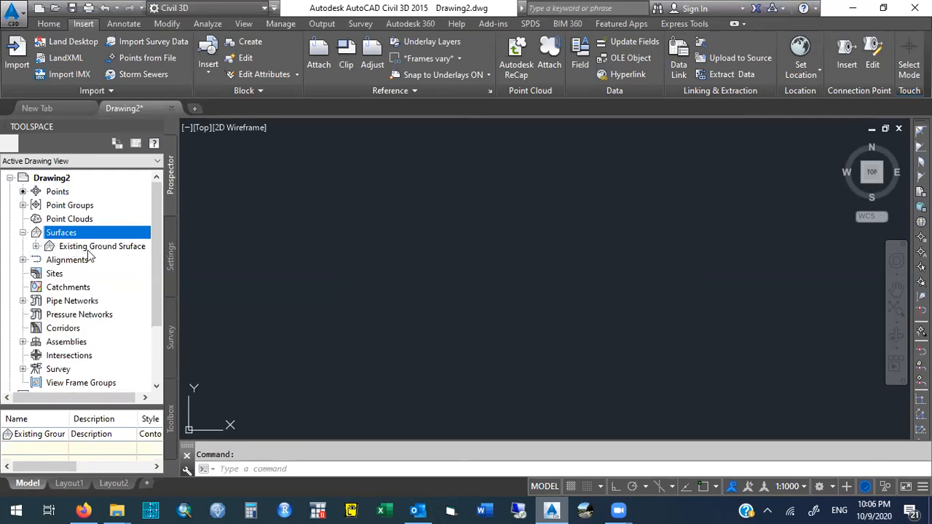
click(121, 248)
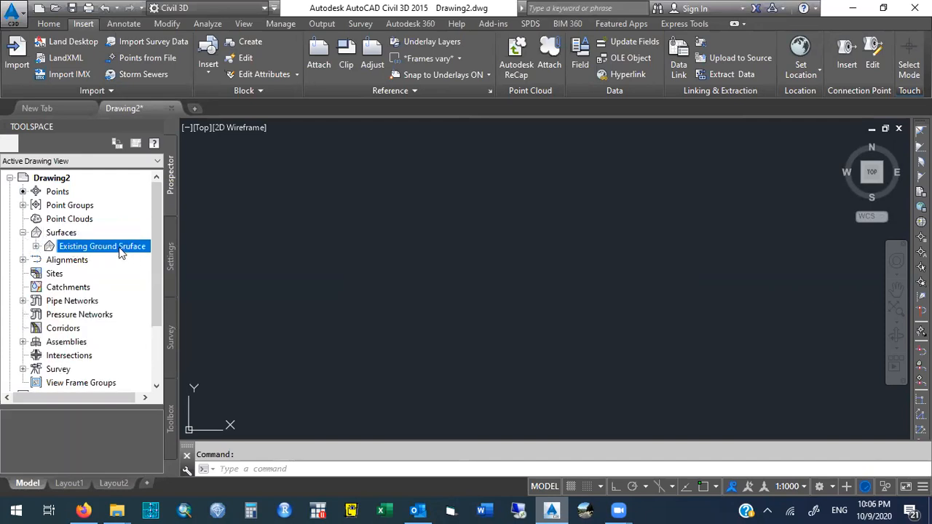
right_click(121, 249)
click(187, 218)
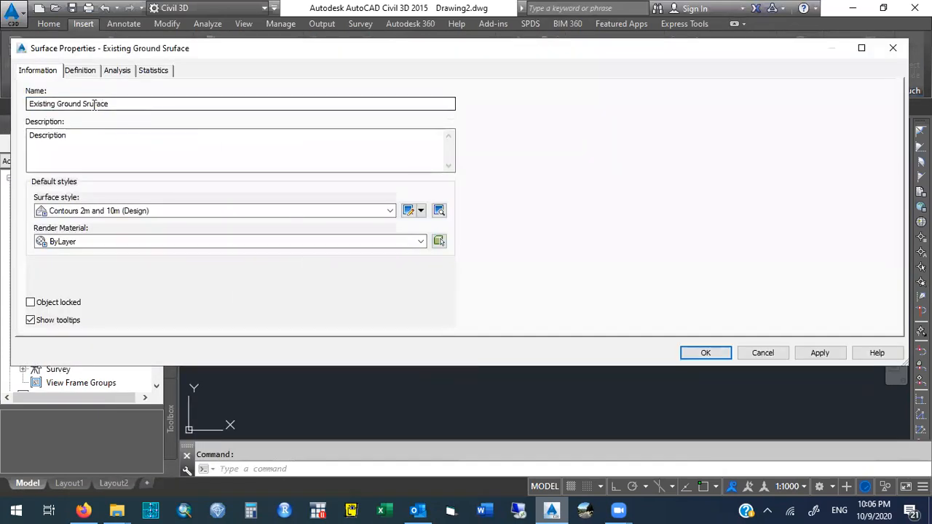
click(94, 104)
key(BackSpace)
key(BackSpace)
text(ur)
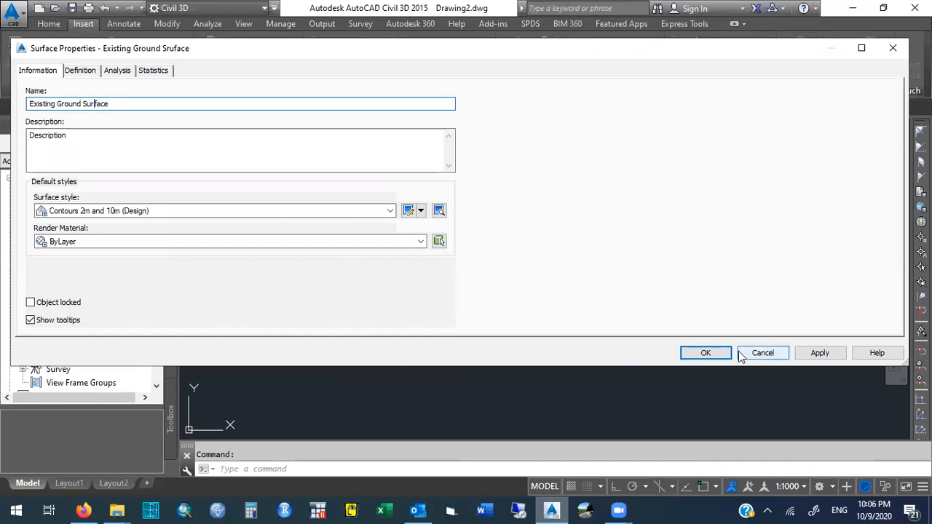
click(704, 355)
Add the _All Points point group to the Existing Ground Surface definition.
click(125, 246)
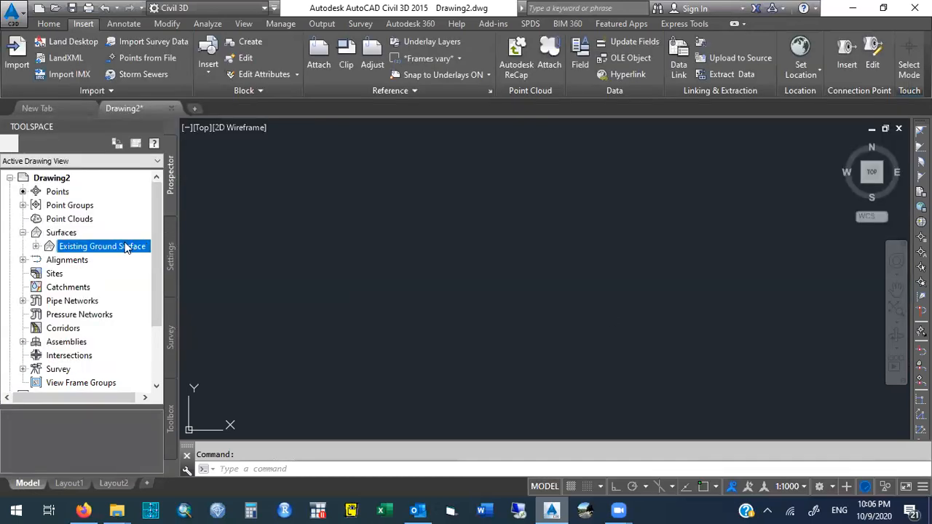
click(29, 235)
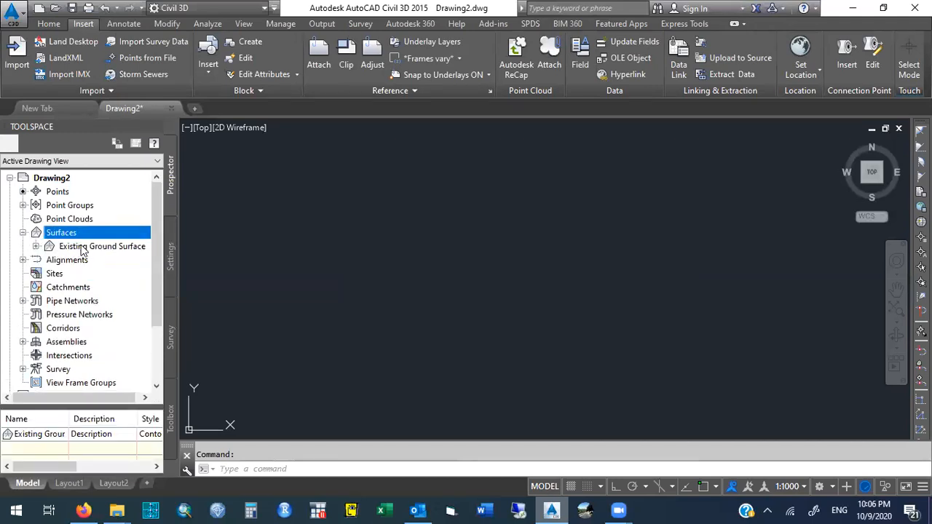
click(36, 247)
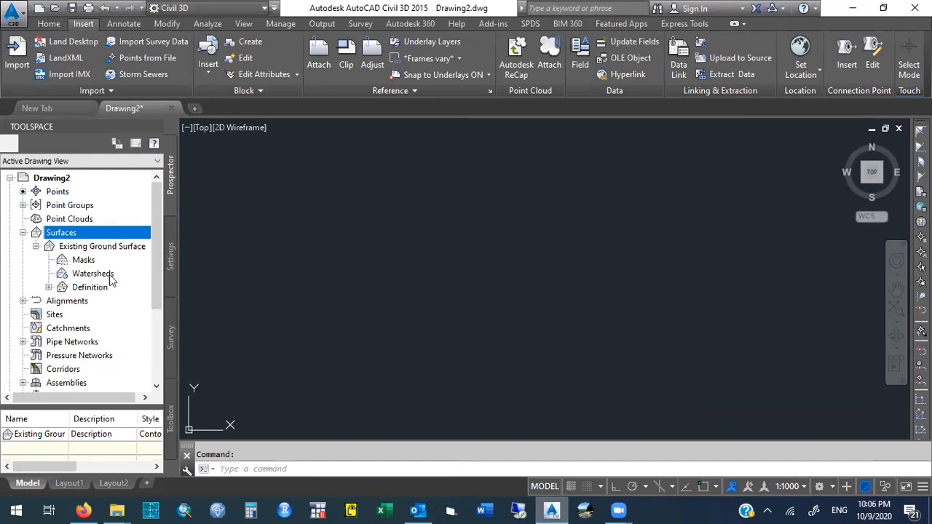
click(49, 288)
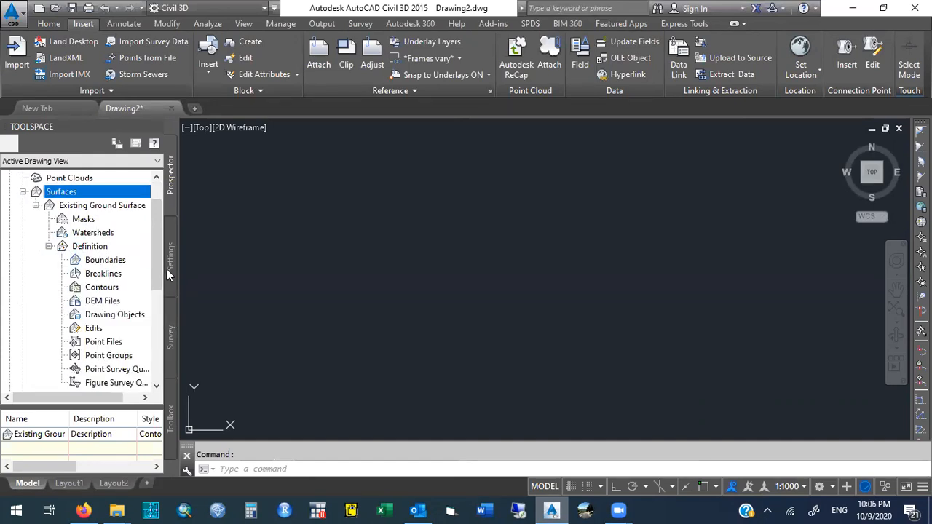
scroll(156, 260, up, 1)
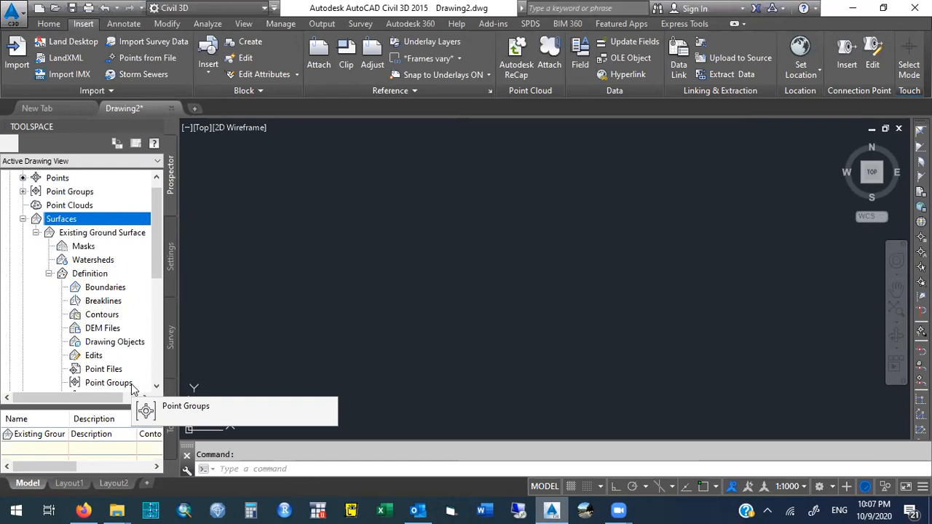
right_click(132, 389)
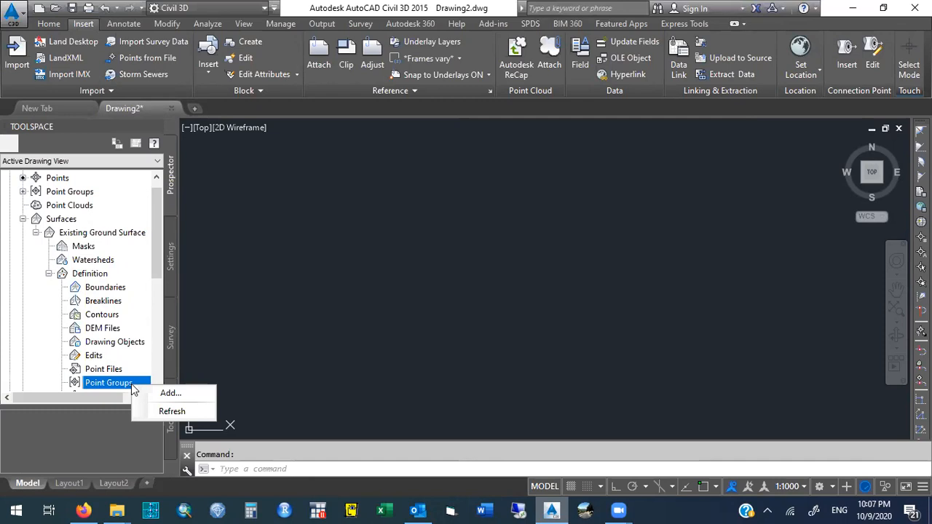
click(195, 394)
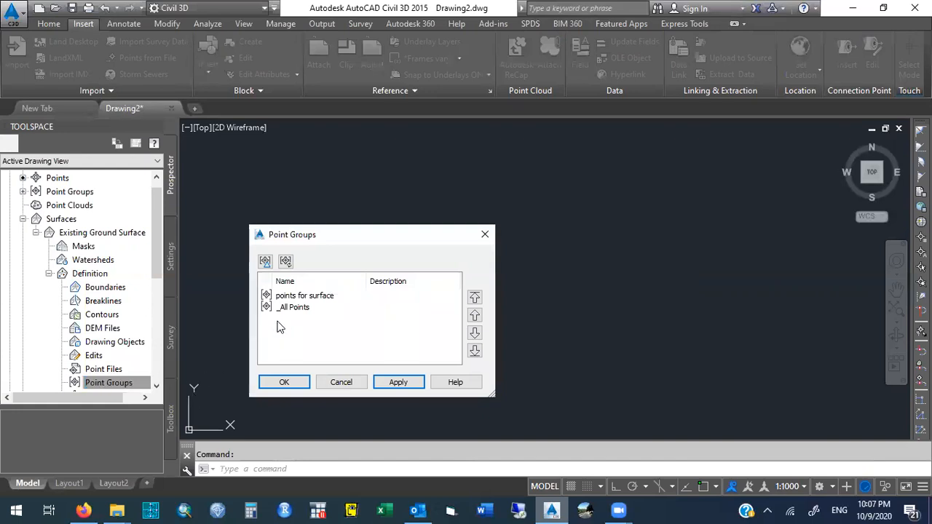
click(318, 299)
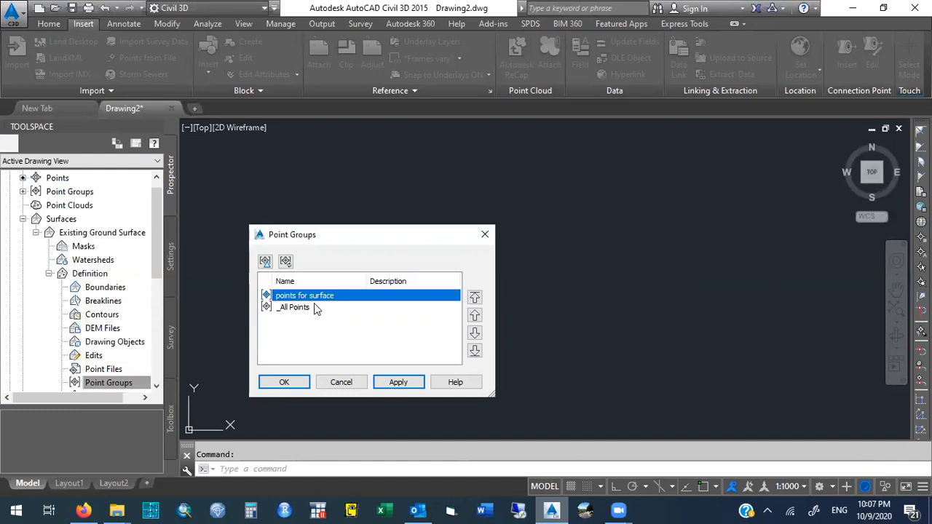
click(309, 309)
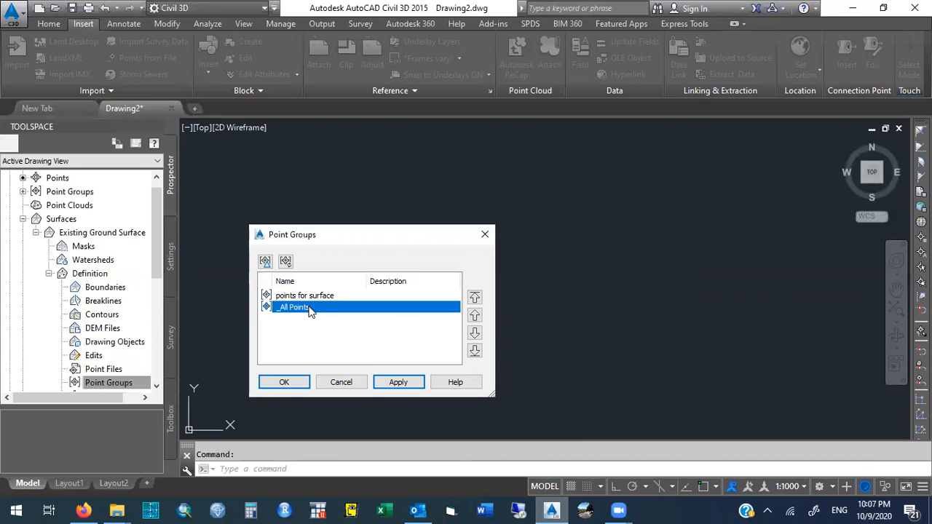
click(323, 296)
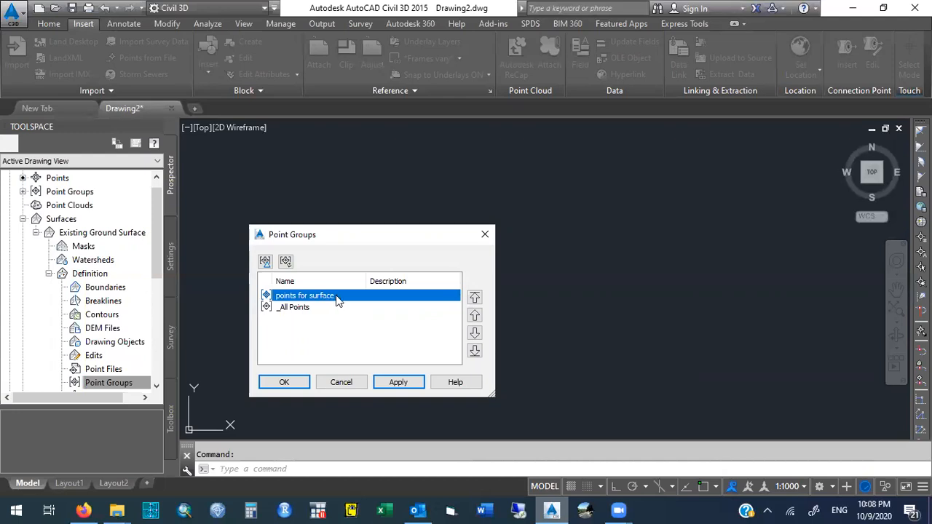
click(399, 383)
click(304, 309)
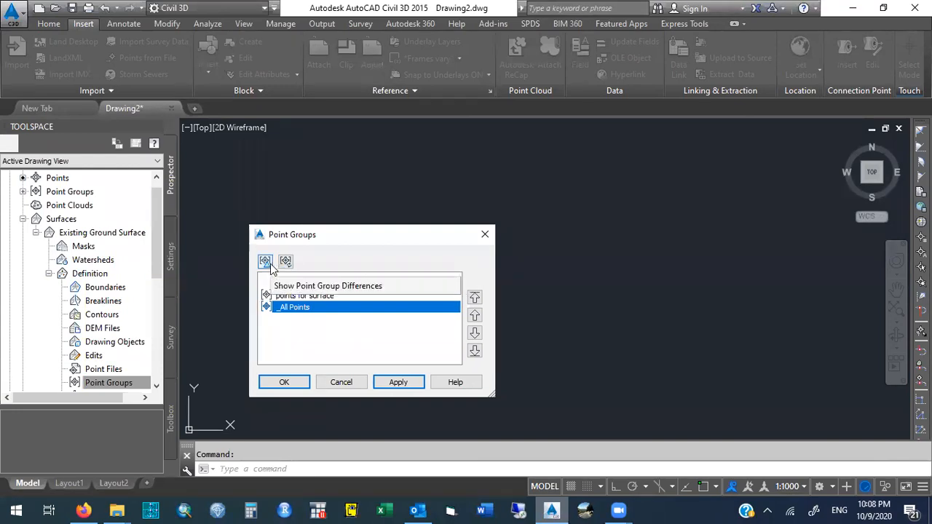
click(396, 384)
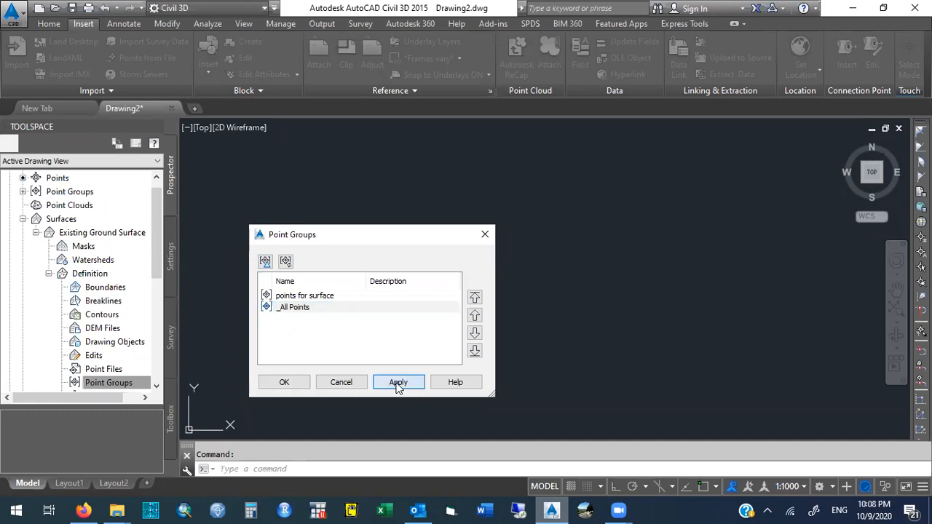
click(297, 382)
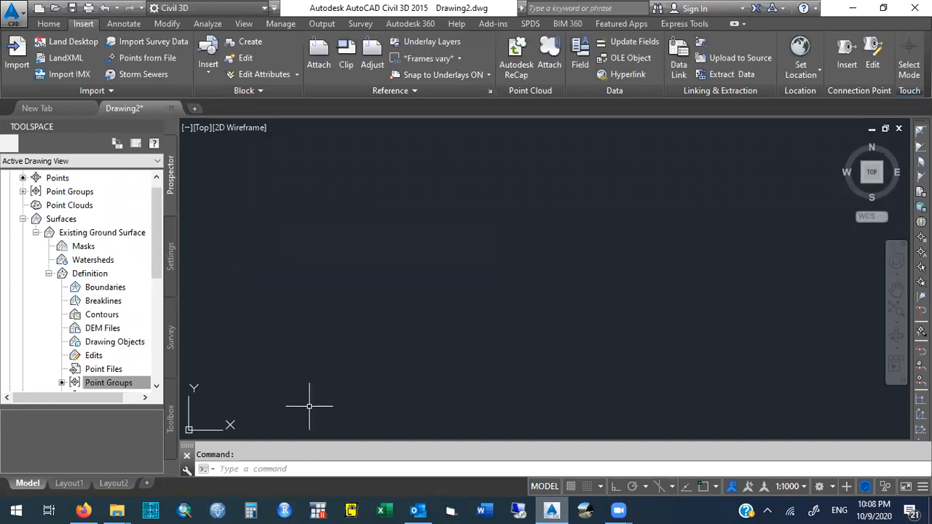
Zoom to the drawing extents to view the whole surface.
text(zoom)
key(Return)
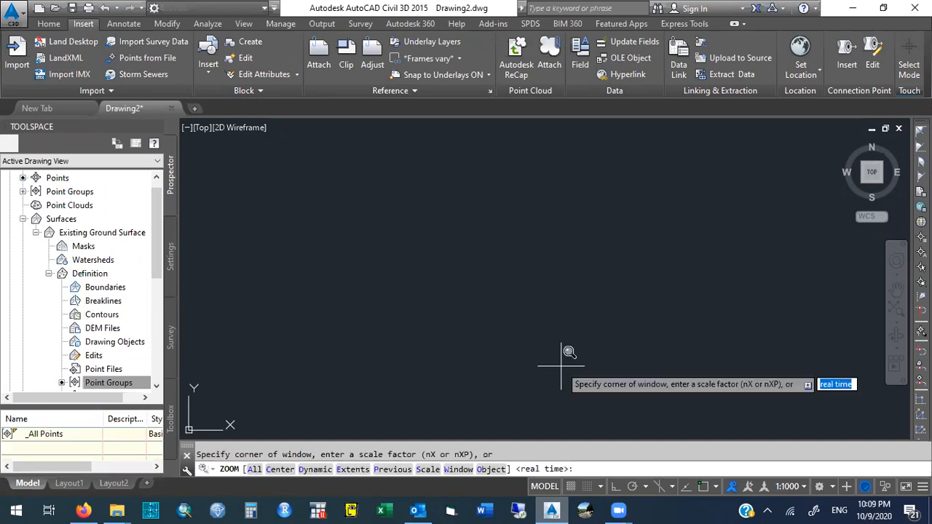
text(e)
key(Return)
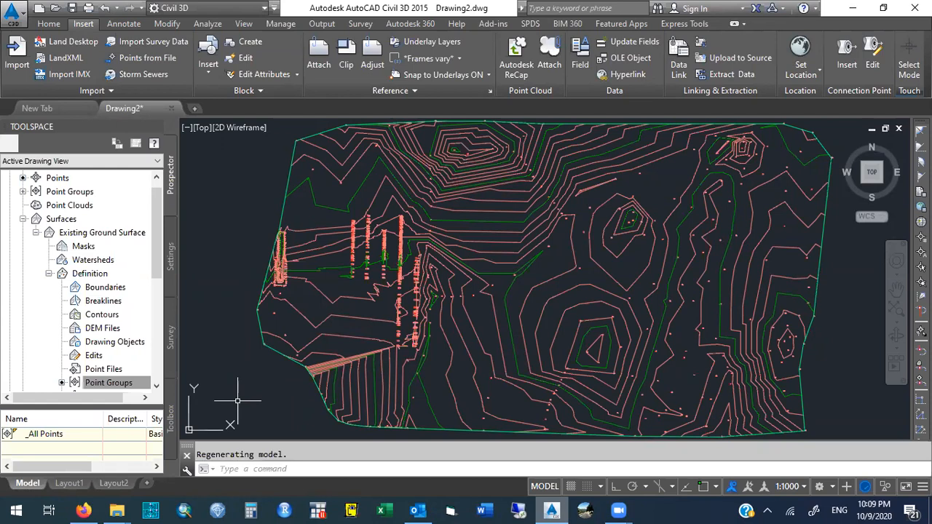
right_click(74, 193)
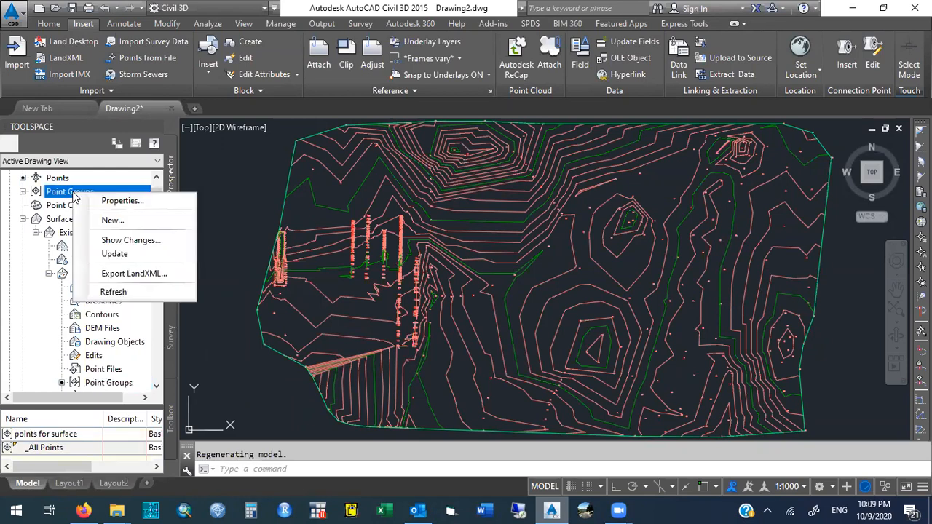
right_click(137, 189)
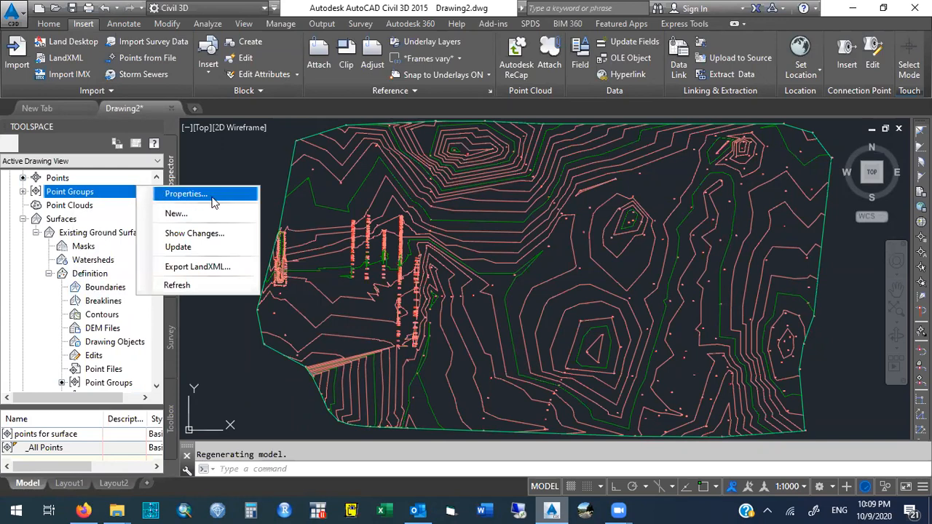
click(40, 322)
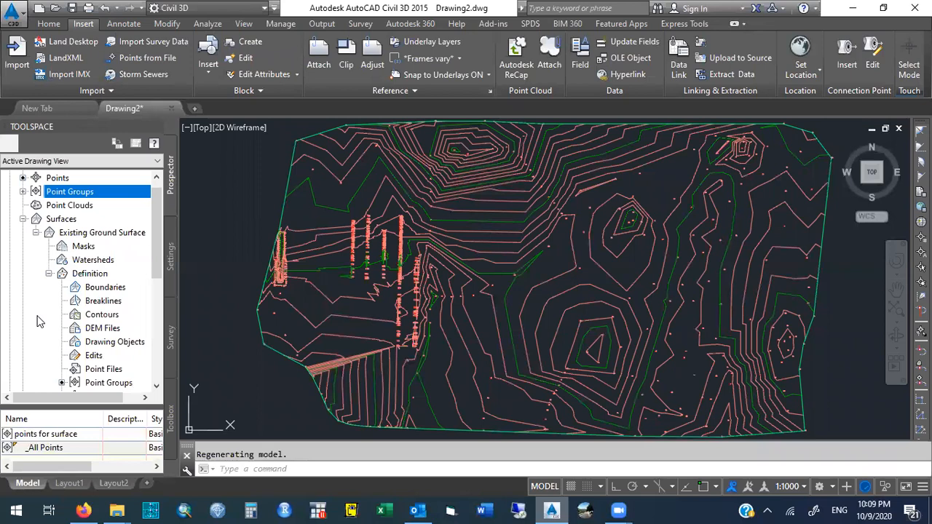
Start the Alignment Creation Tools command and name the new alignment Horizontal Alignment.
click(58, 25)
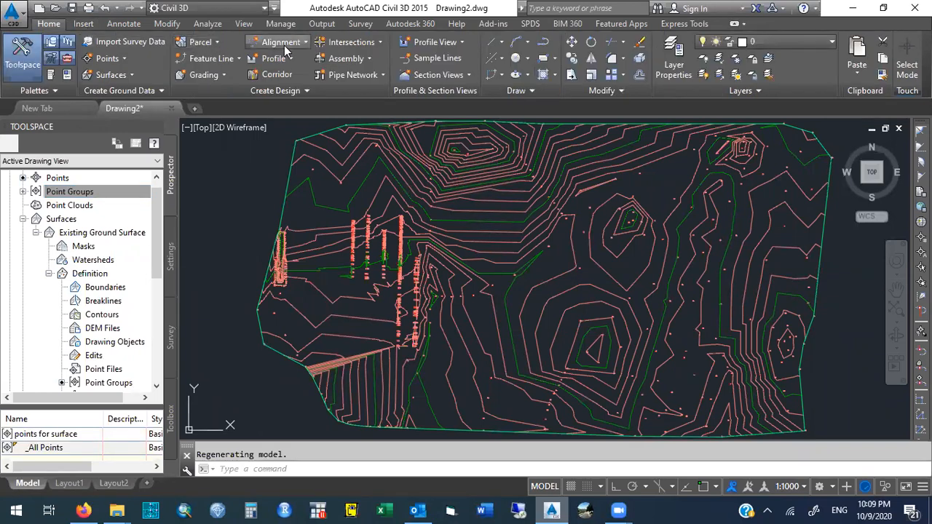
click(306, 44)
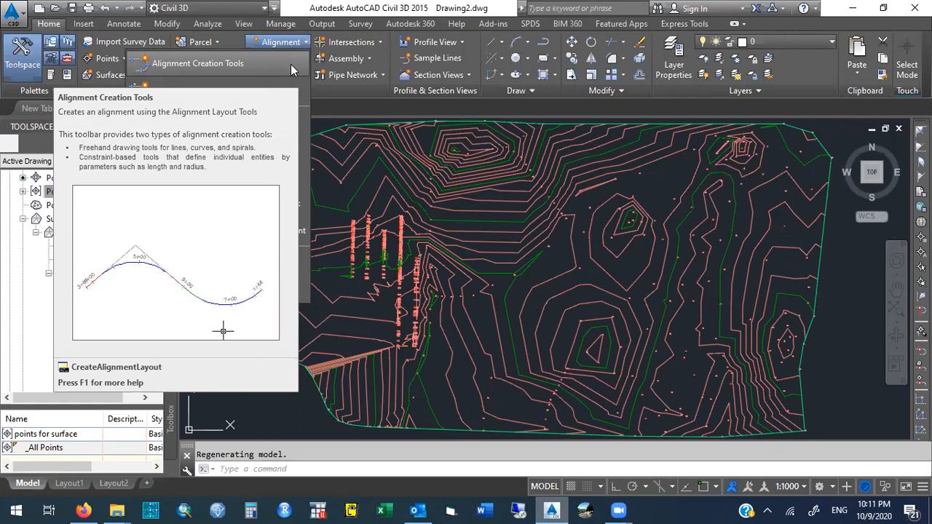
click(282, 65)
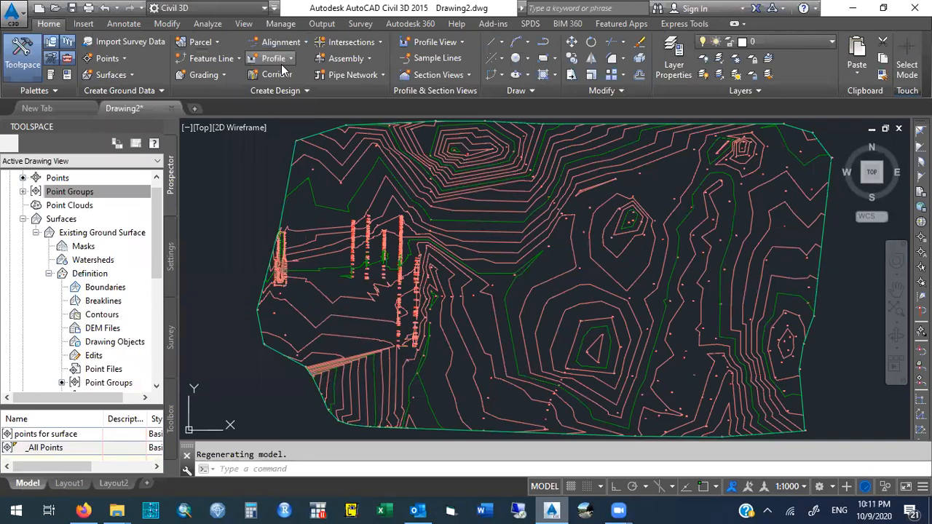
drag(558, 78, 282, 72)
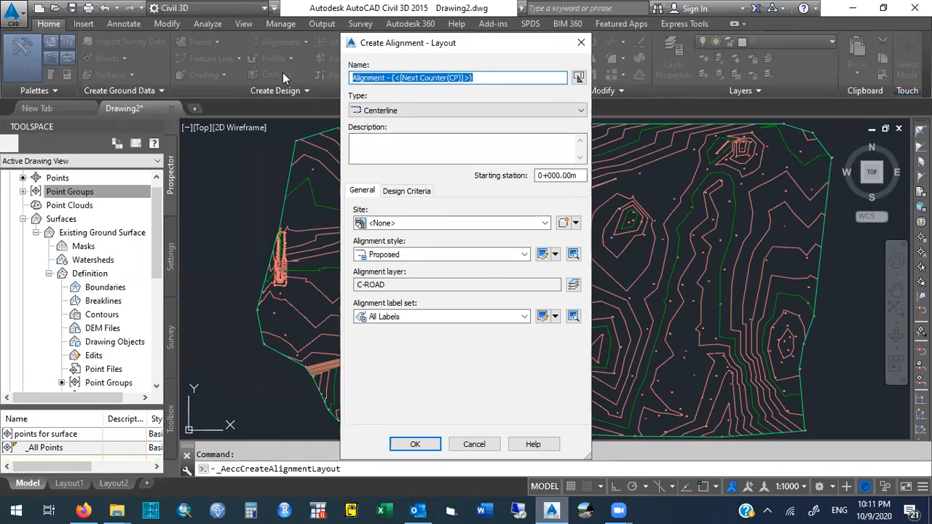
text(Horizontal)
key(BackSpace)
key(BackSpace)
text(al Alignment)
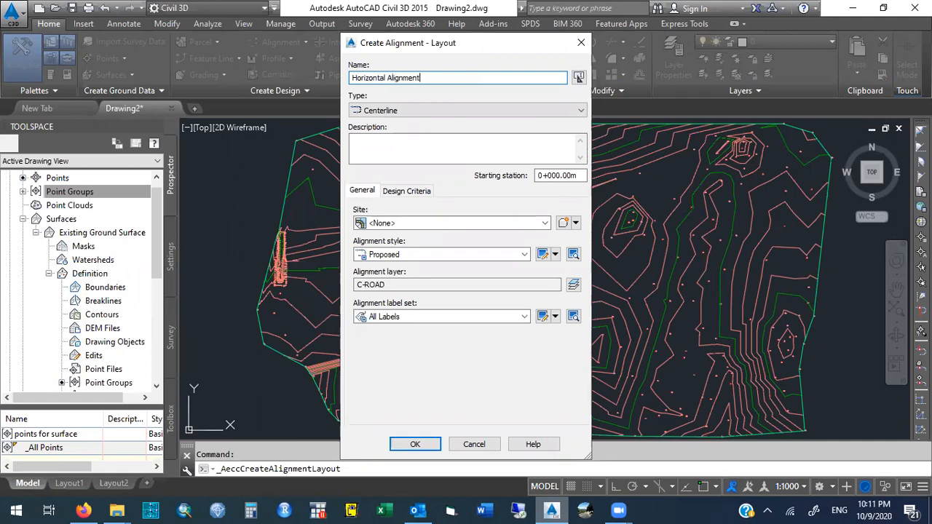
Review the starting station, site and alignment style options in the alignment's general settings, keeping Proposed as the style.
mouse_move(426, 77)
mouse_down()
mouse_move(339, 75)
mouse_move(452, 80)
mouse_move(331, 82)
mouse_move(435, 77)
mouse_move(308, 67)
mouse_move(424, 76)
mouse_up()
drag(537, 175, 582, 176)
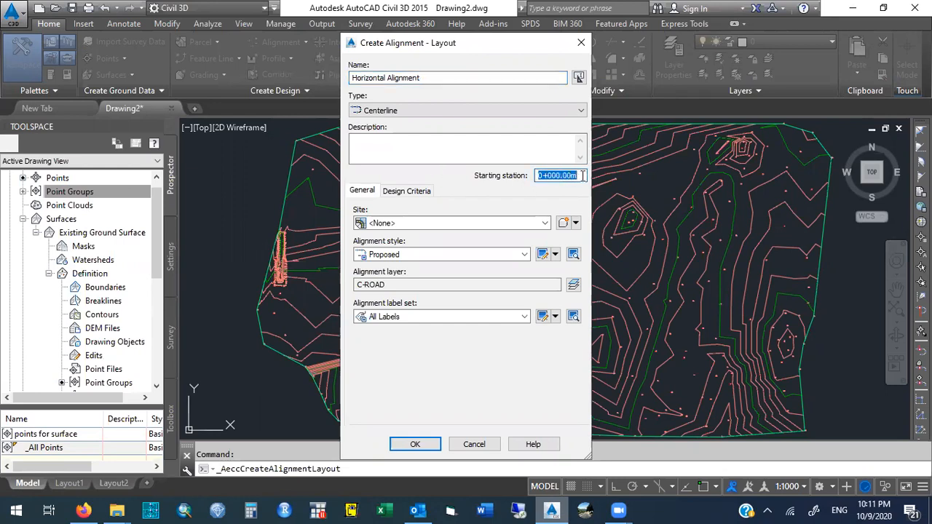
click(582, 175)
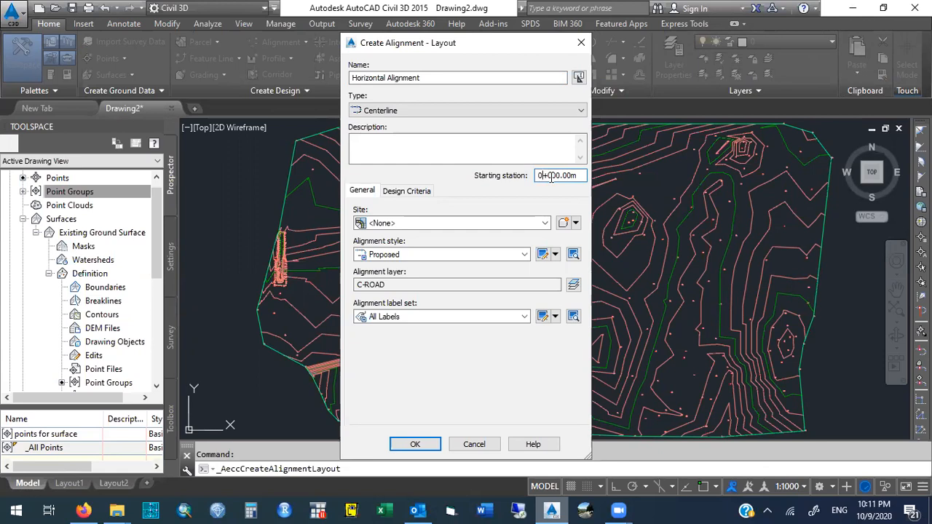
drag(575, 176, 507, 180)
click(412, 224)
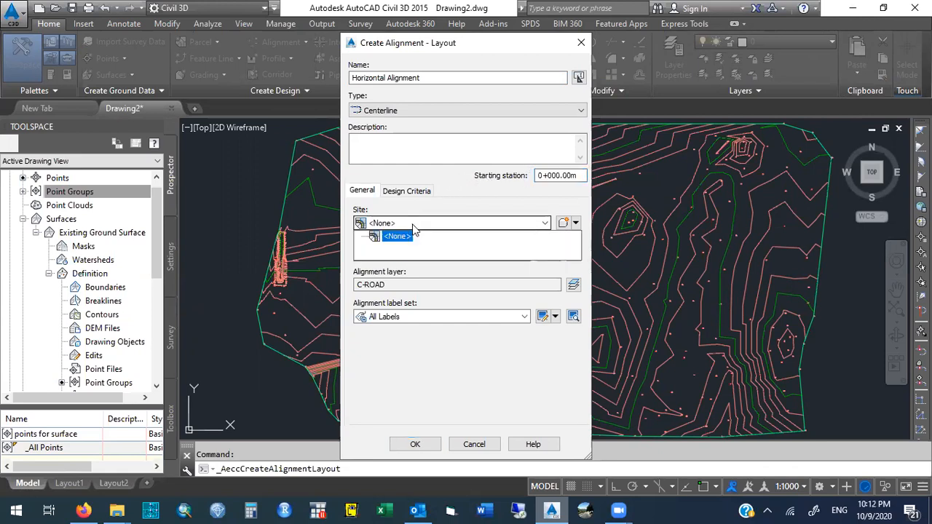
click(421, 211)
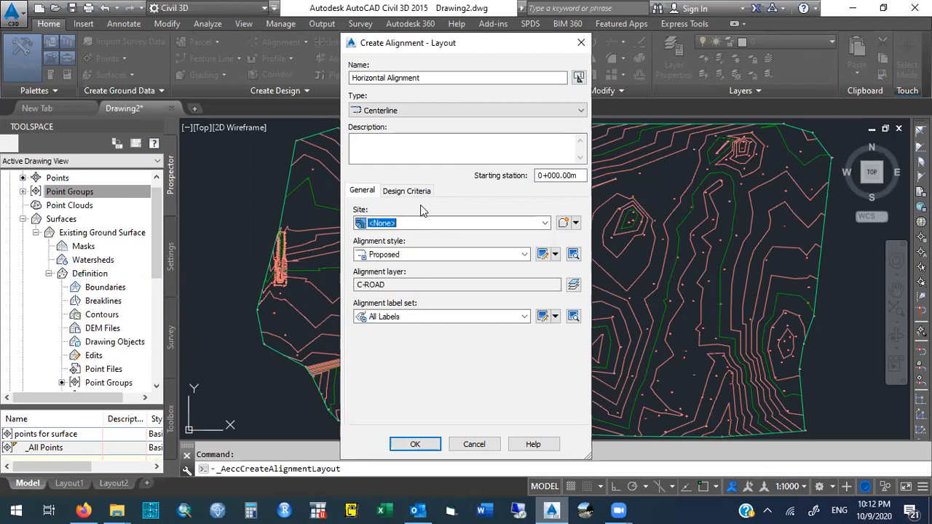
click(451, 255)
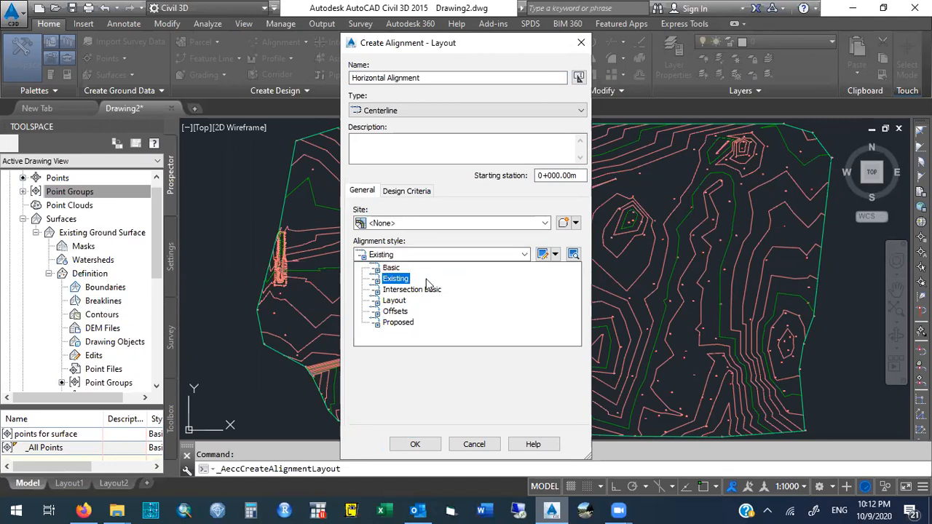
click(458, 232)
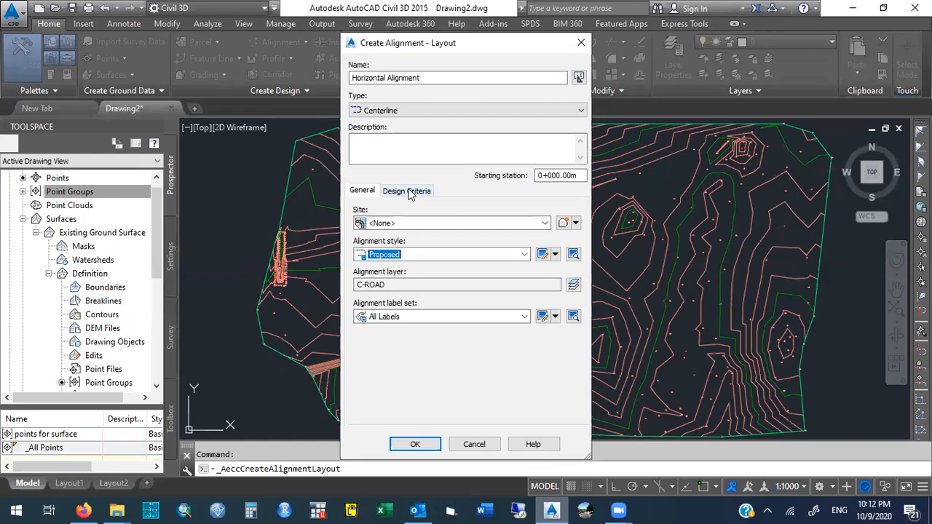
Set the starting design speed to 80 km/h and turn on criteria-based design.
click(409, 191)
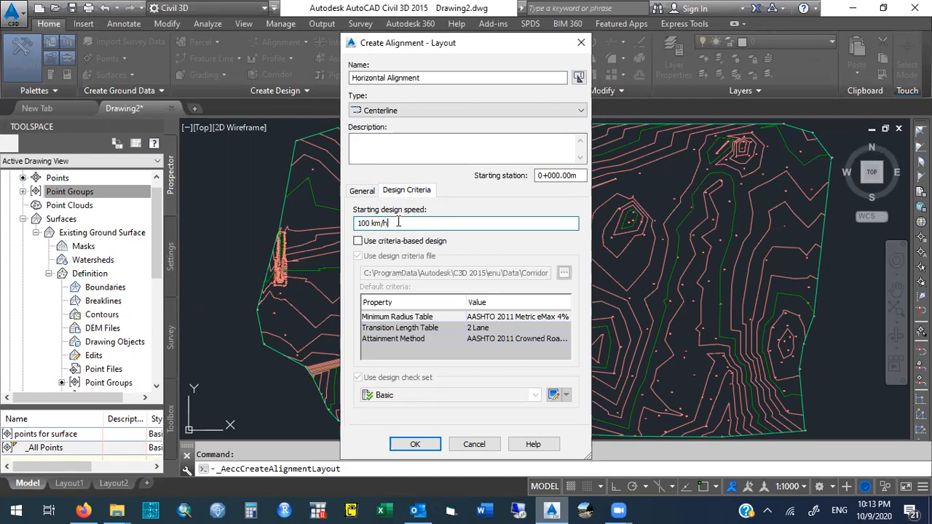
drag(398, 223, 356, 224)
text(80)
click(358, 241)
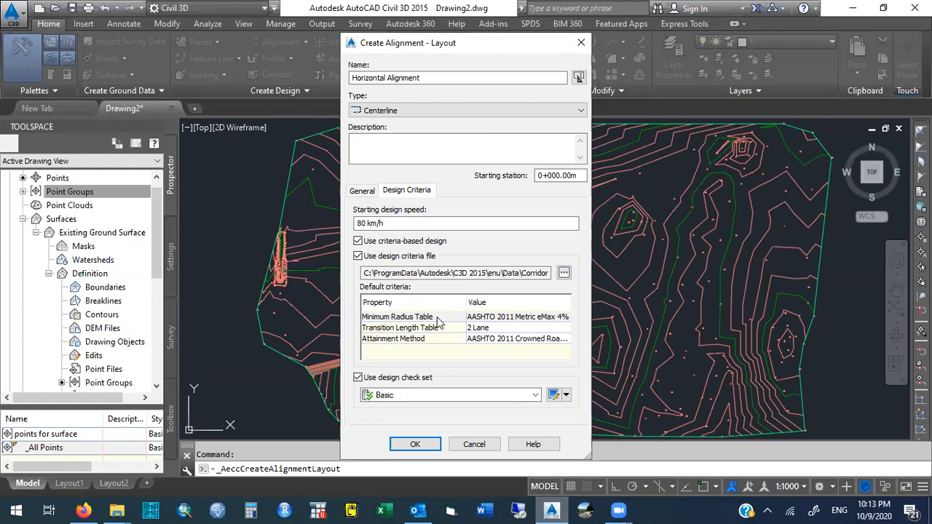
Set the minimum radius table to AASHTO 2011 Metric eMax 6% and create the alignment.
click(493, 318)
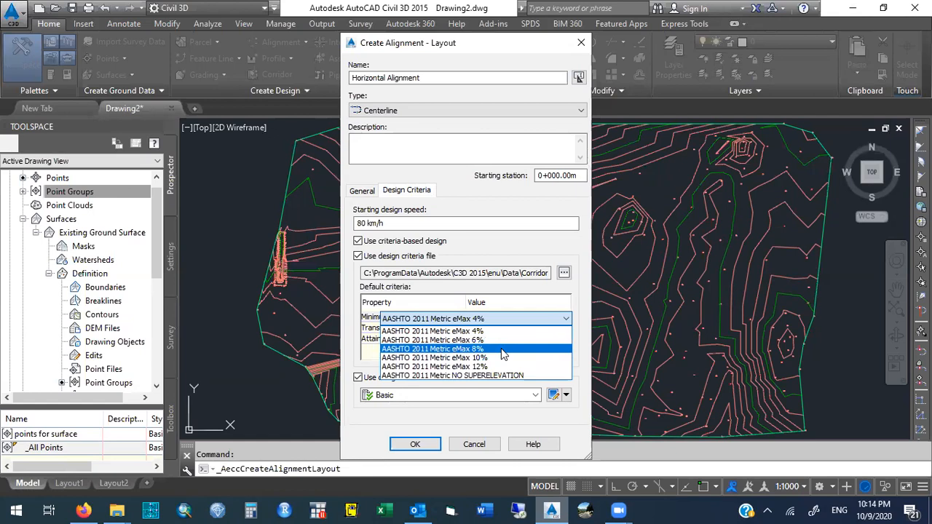
click(503, 350)
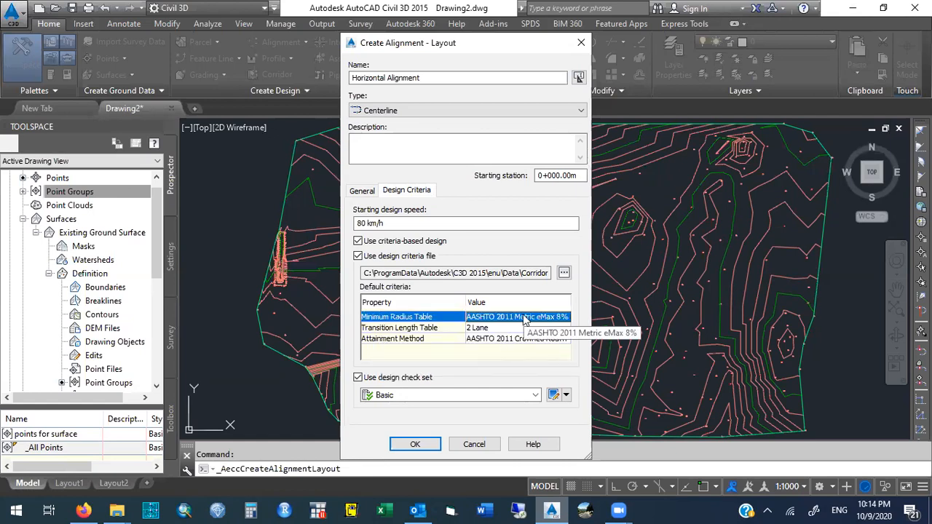
click(523, 318)
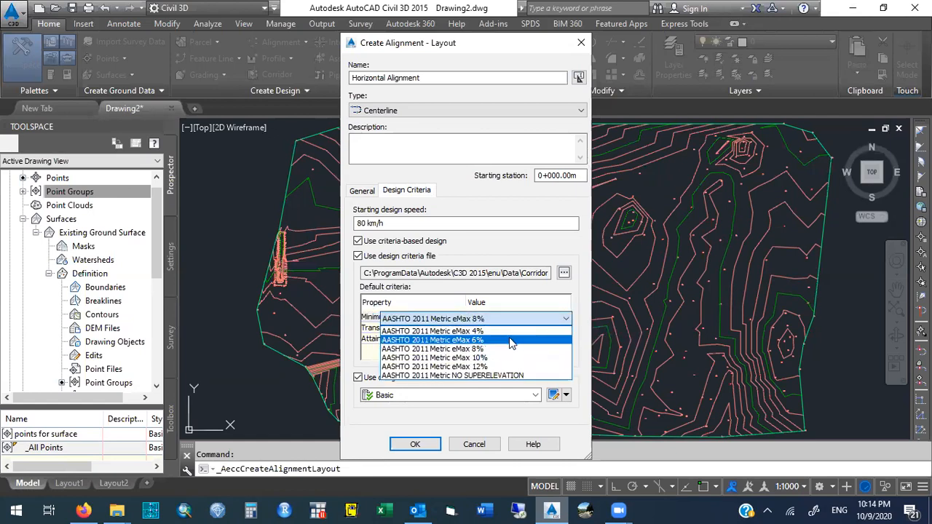
click(511, 340)
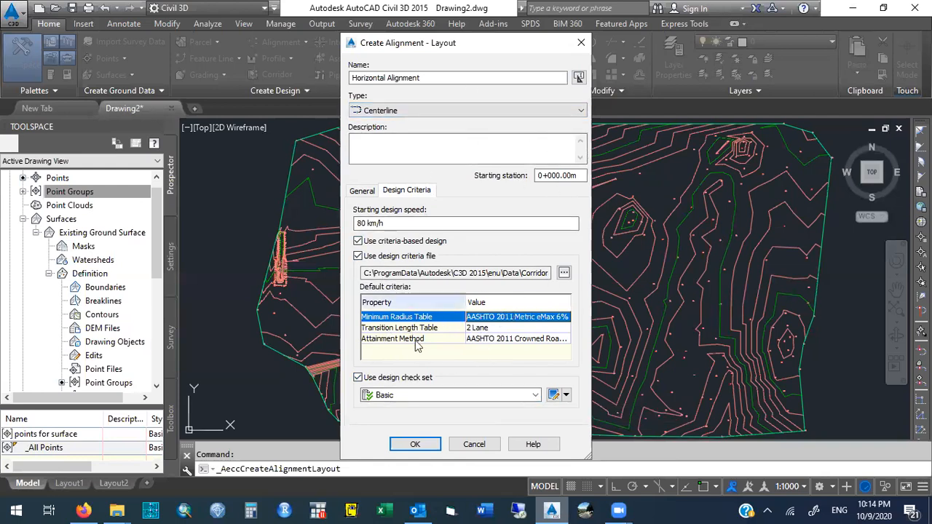
click(419, 444)
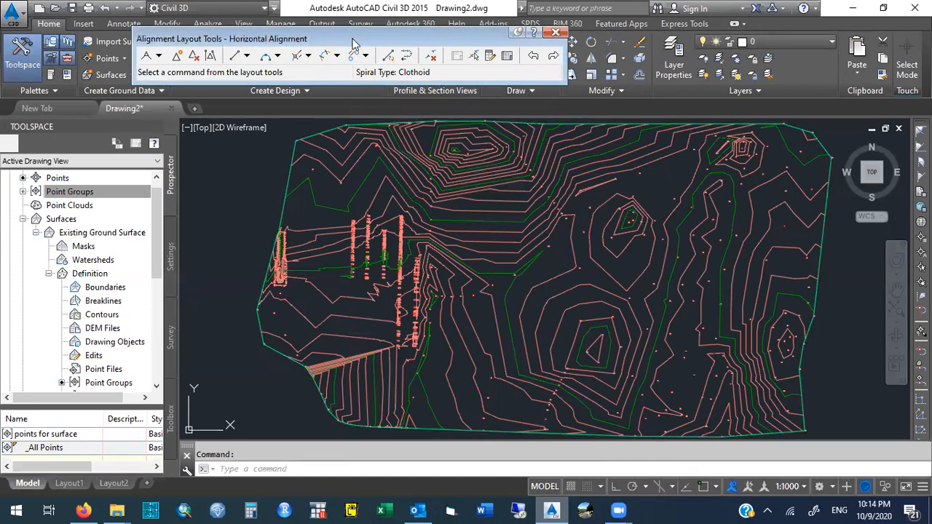
drag(353, 44, 412, 86)
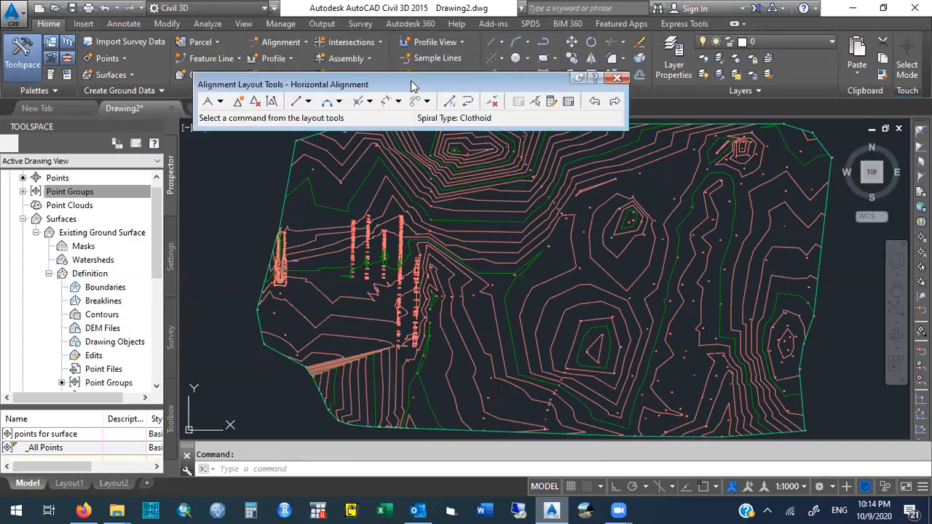
drag(411, 85, 408, 67)
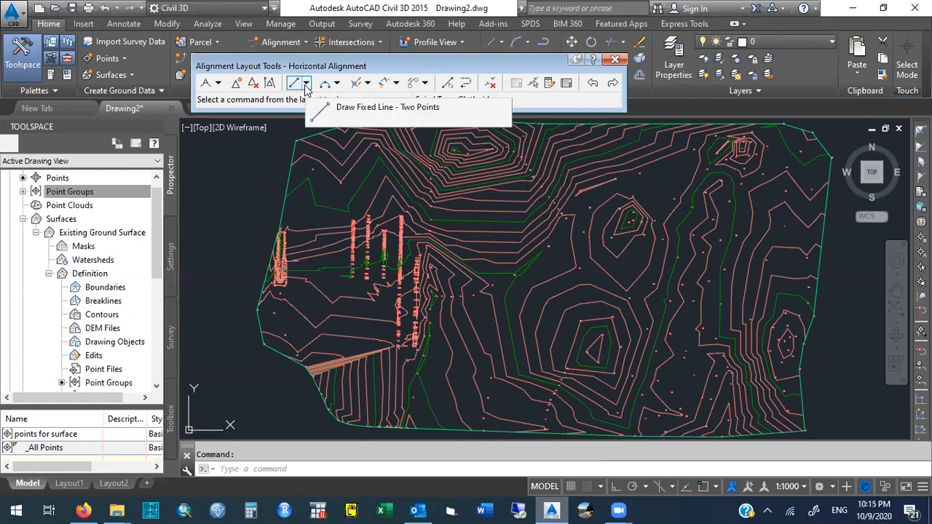
click(218, 83)
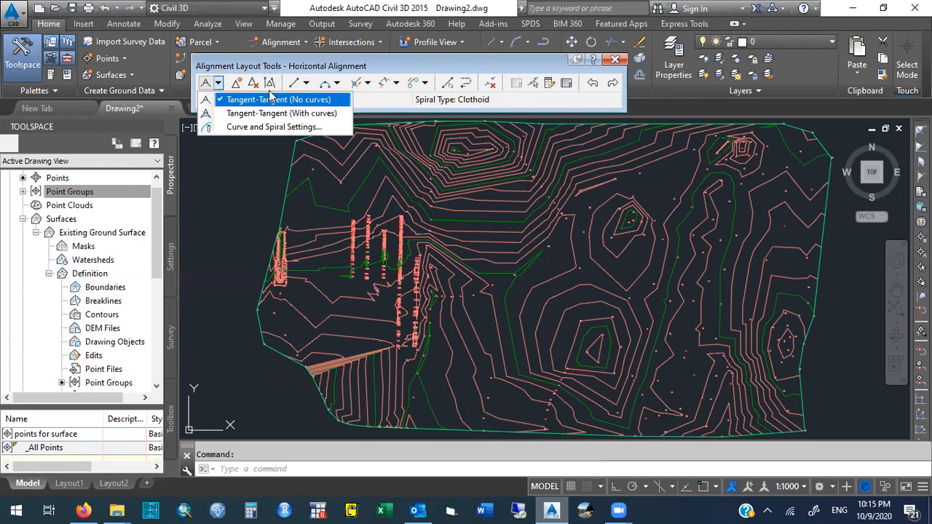
click(385, 66)
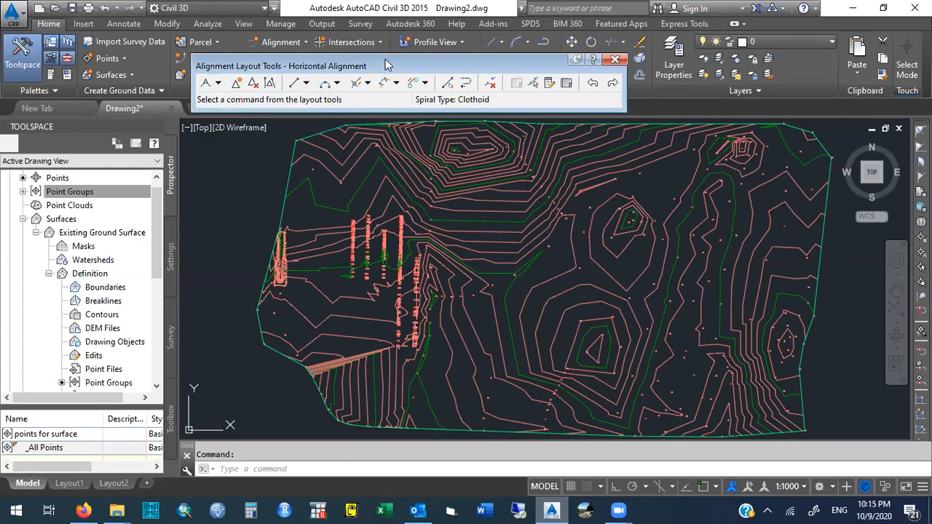
click(337, 83)
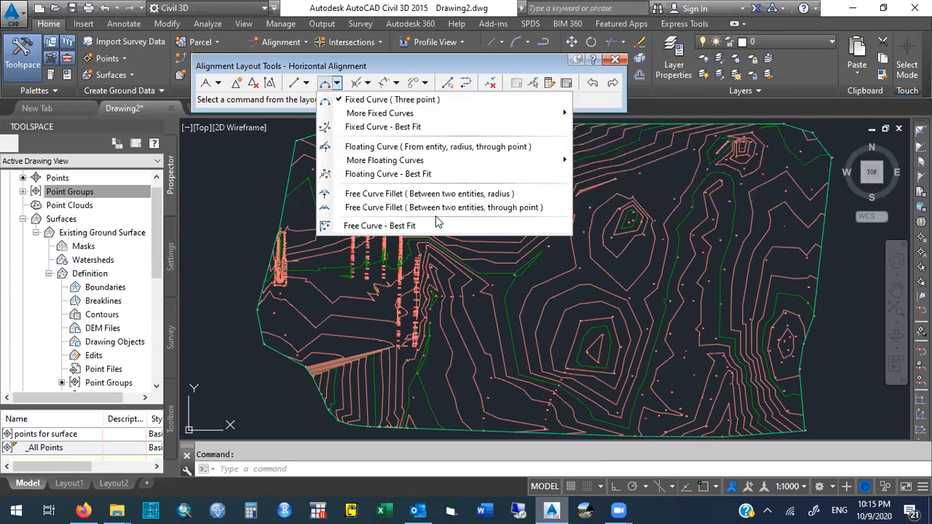
click(222, 85)
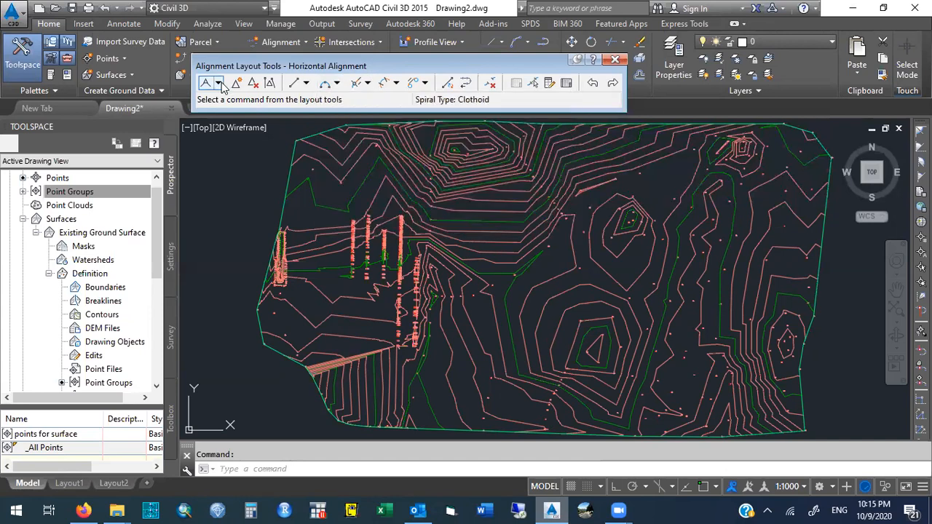
Draw the alignment with Tangent-Tangent (With curves), picking six points from west to east across the surface.
click(220, 85)
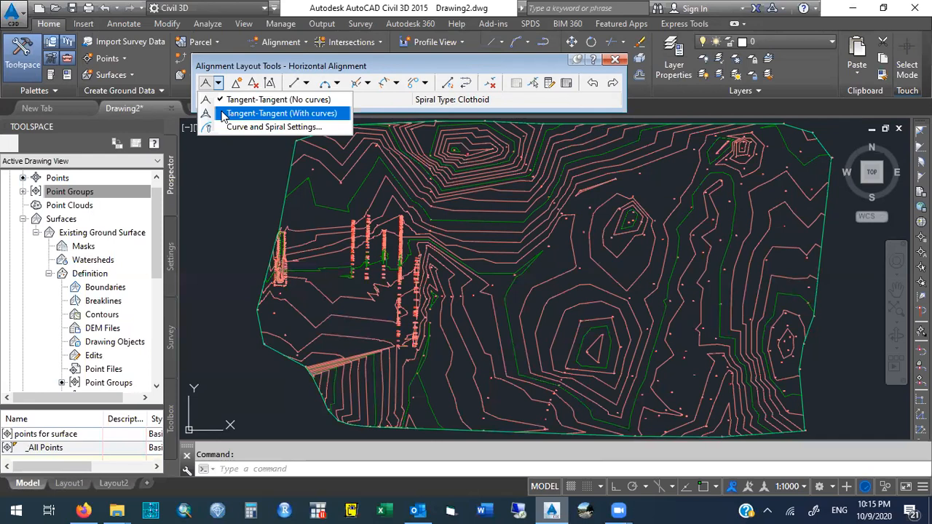
click(224, 115)
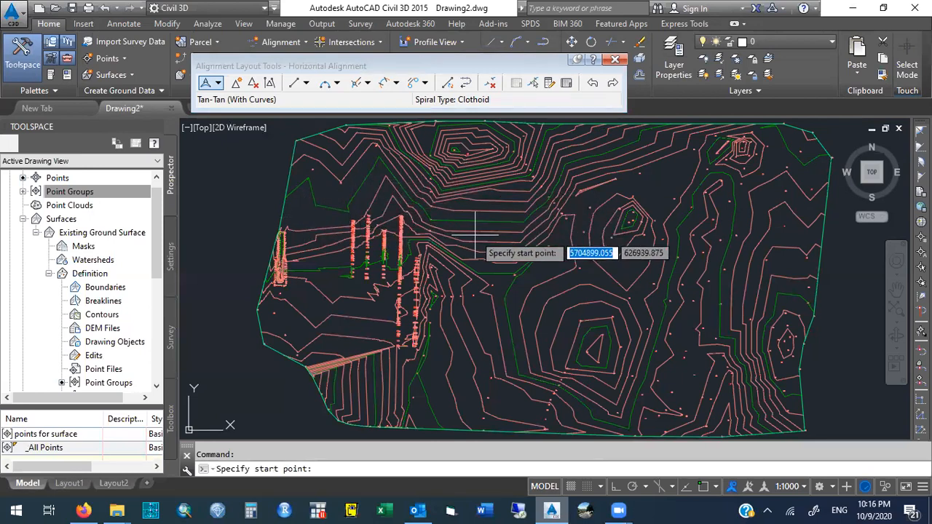
click(289, 217)
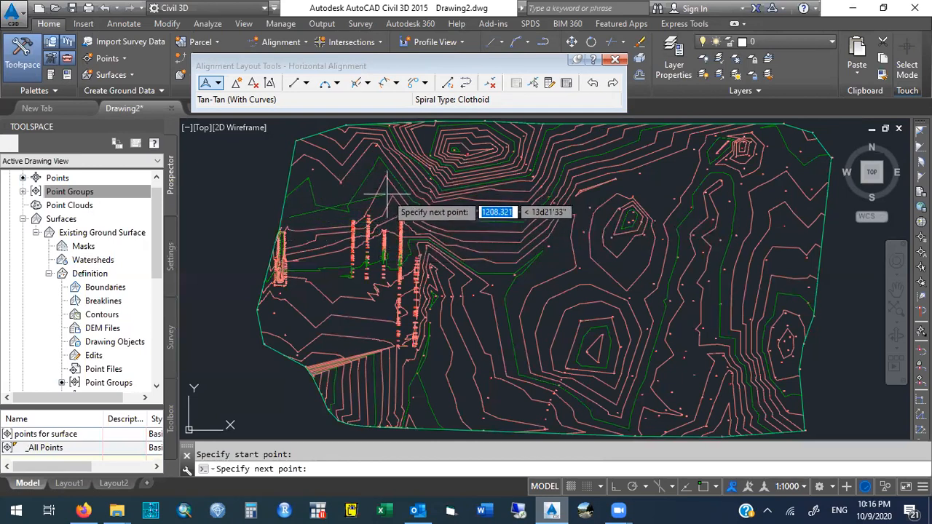
click(387, 192)
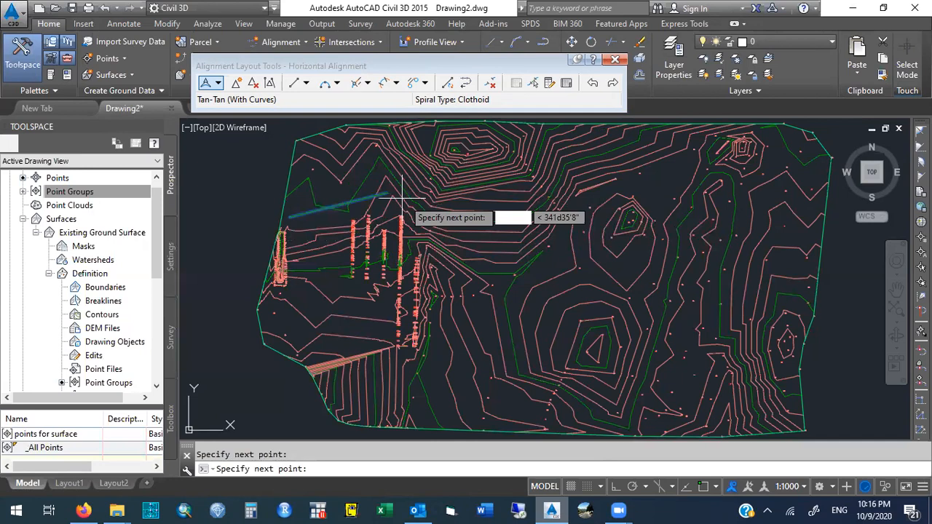
click(451, 227)
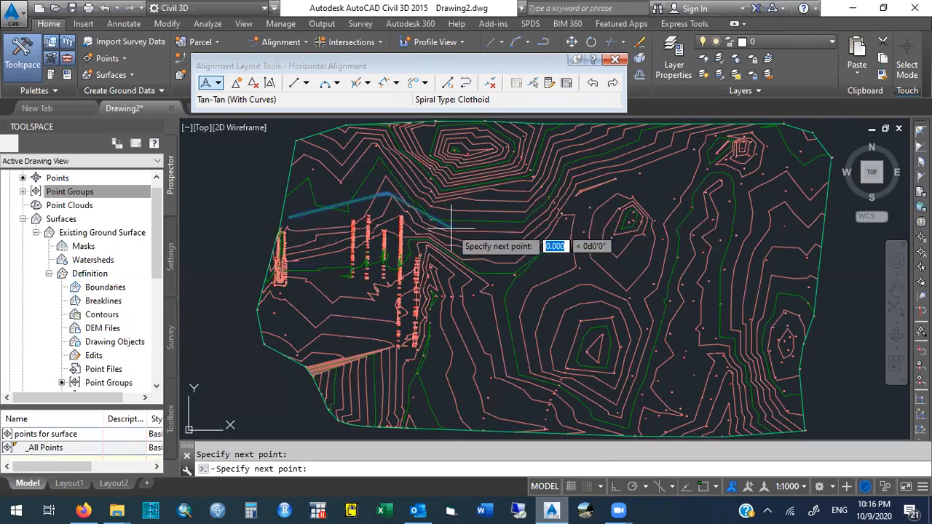
click(526, 228)
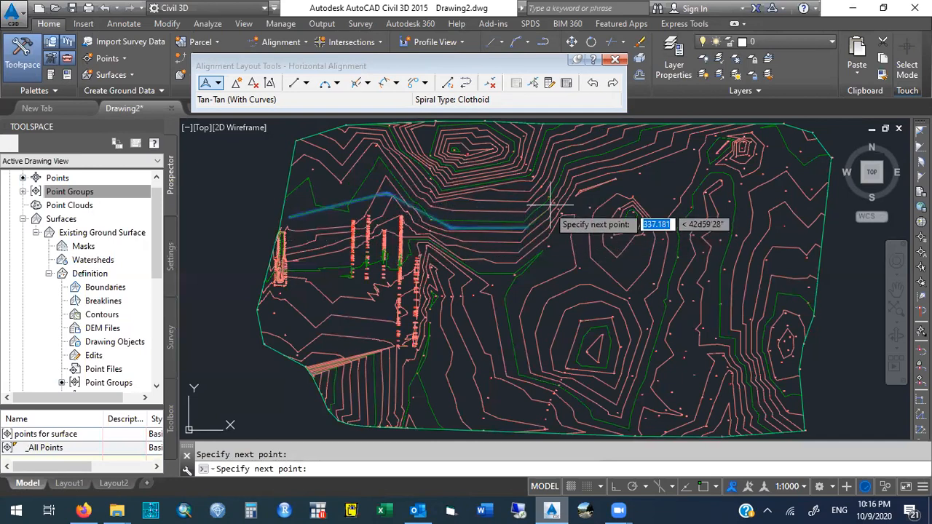
click(593, 175)
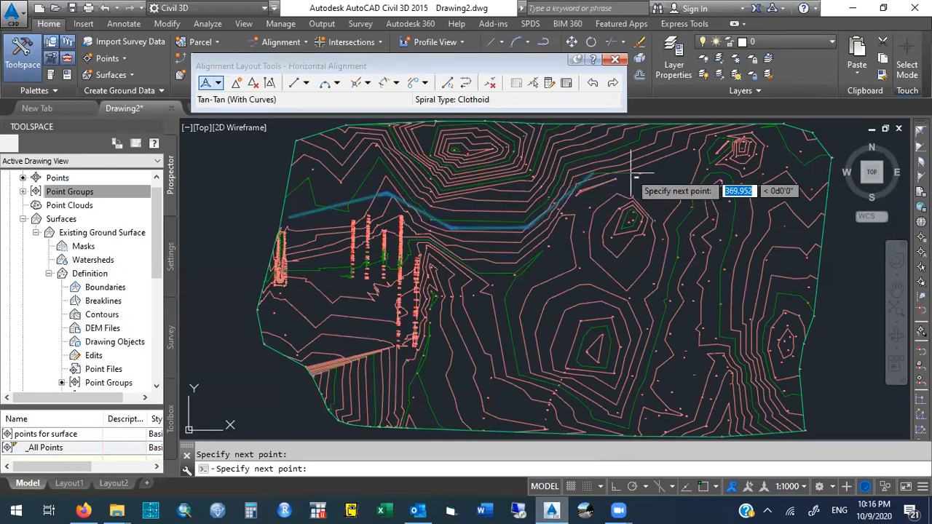
click(722, 172)
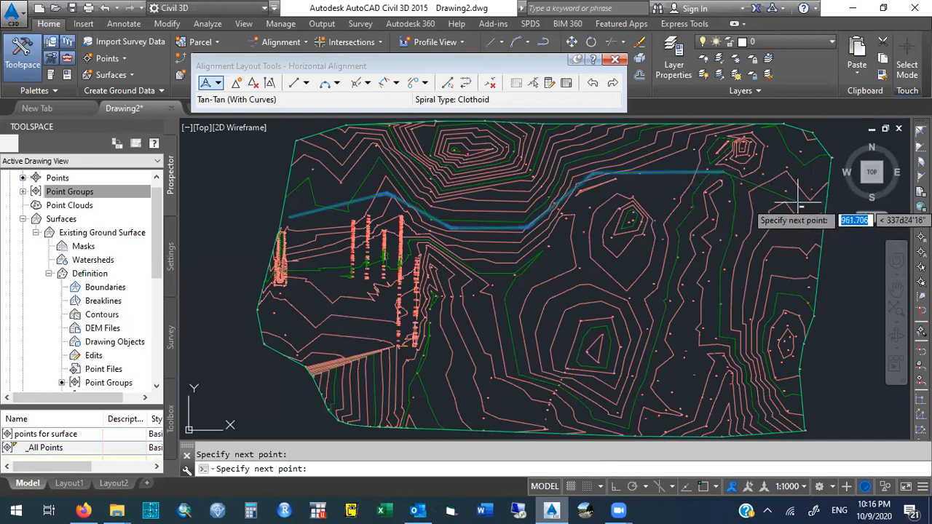
click(799, 204)
key(Return)
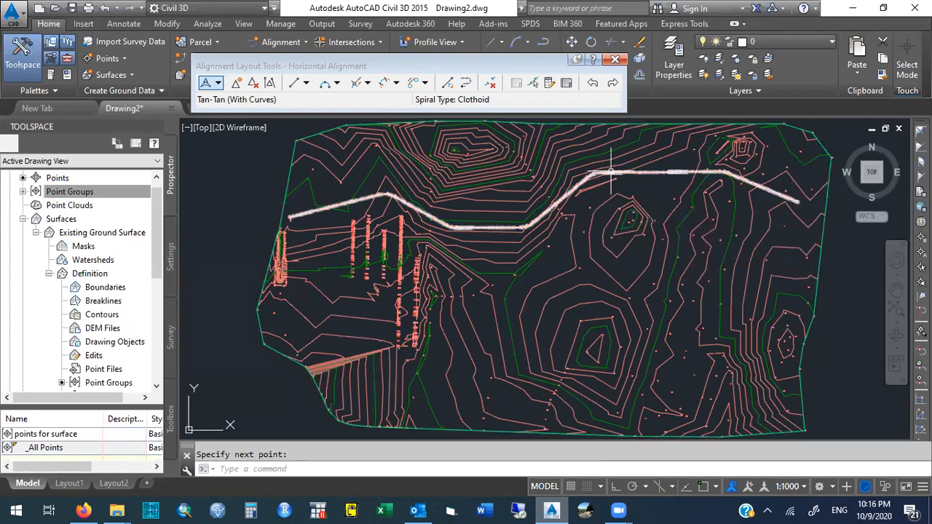
Open the alignment grid view to inspect the alignment's lines and curves.
mouse_move(610, 172)
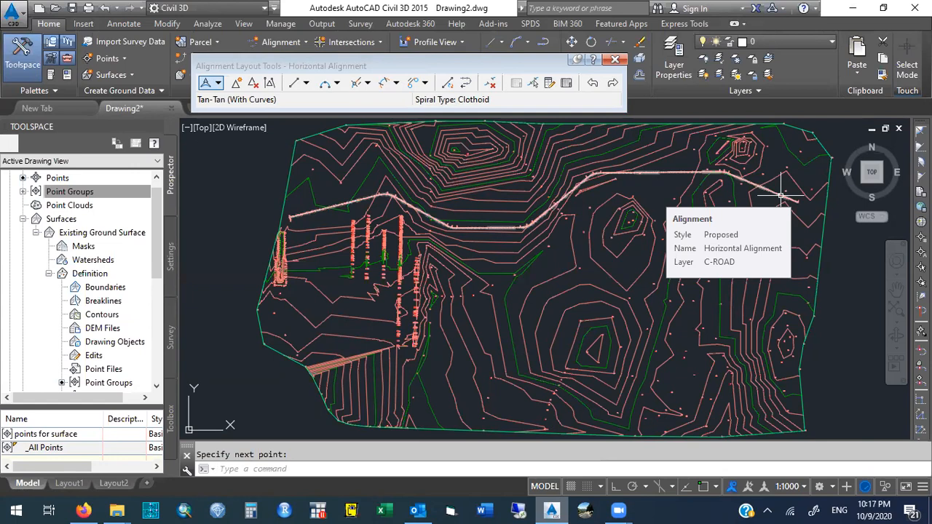
click(569, 86)
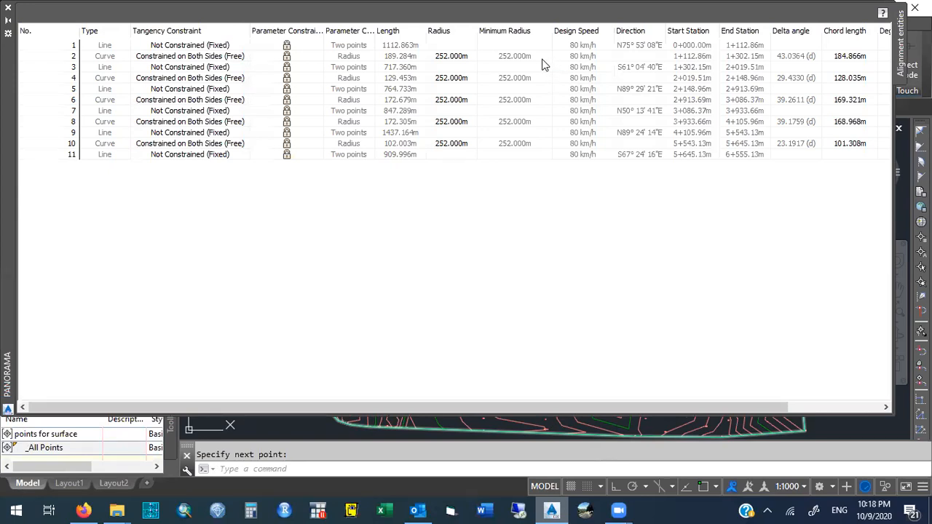
drag(469, 409, 503, 400)
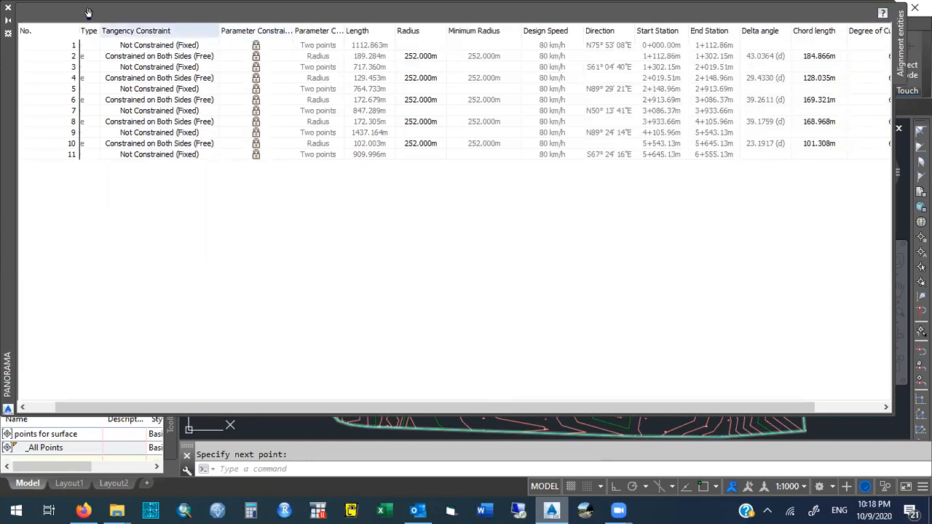
click(8, 7)
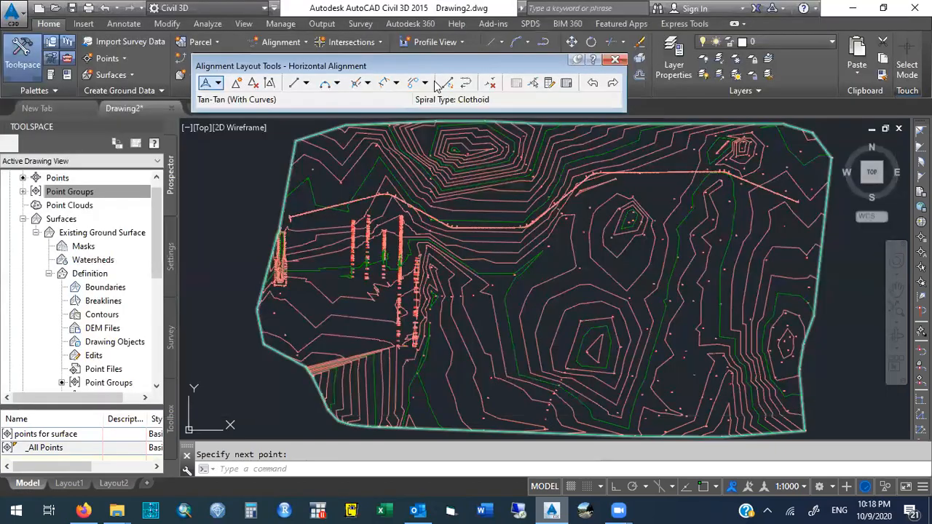
click(568, 86)
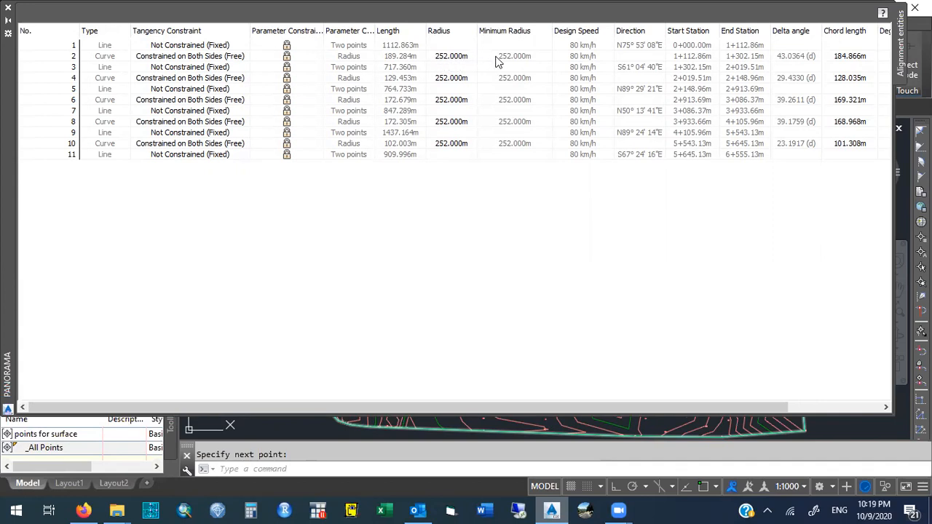
Set the radius of curve 2 to 300 m and curve 4 to 275 m in the alignment grid.
click(443, 56)
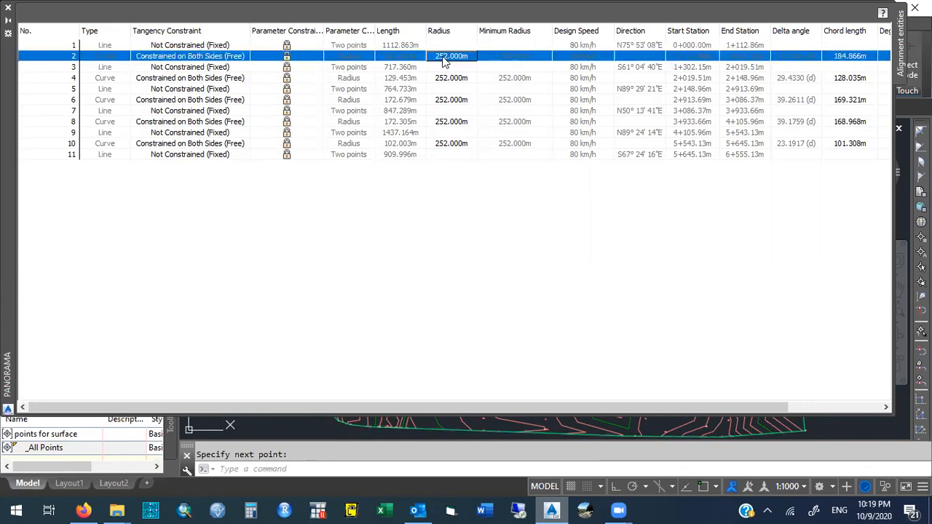
click(444, 56)
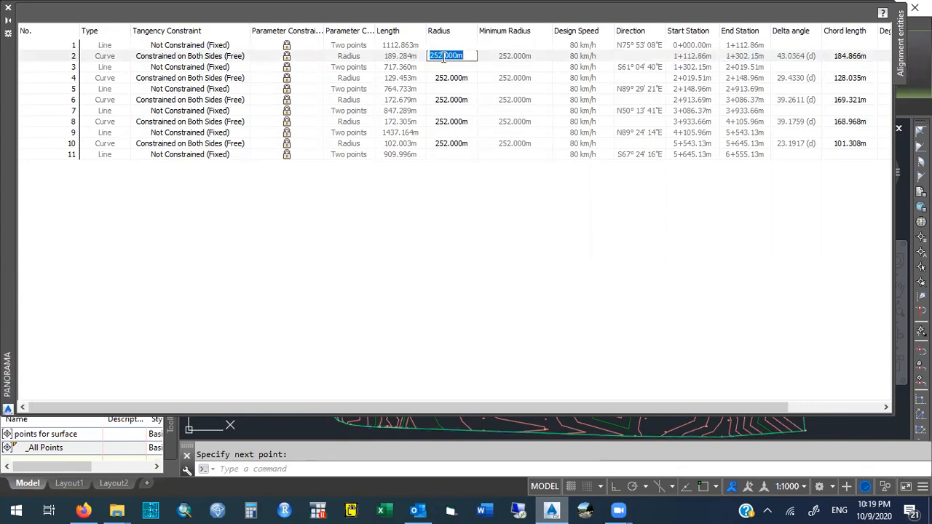
text(300)
key(Return)
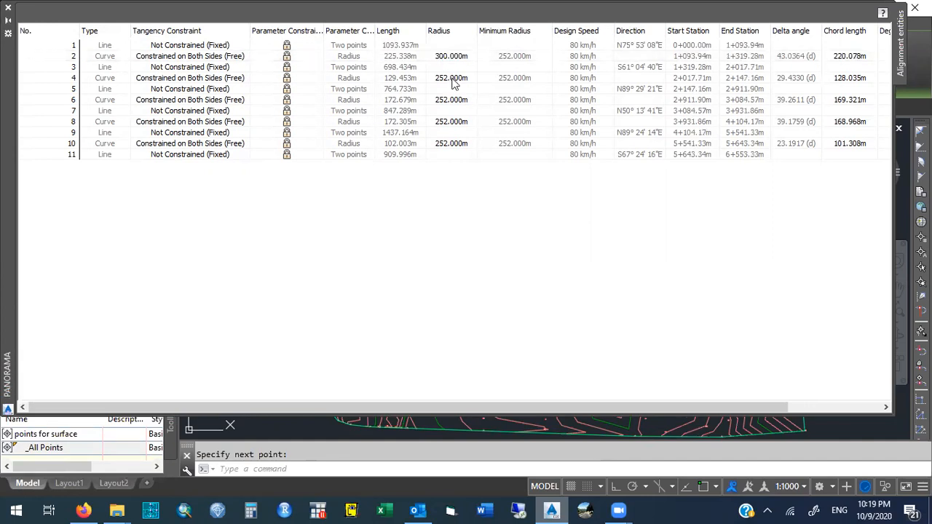
click(453, 78)
text(275)
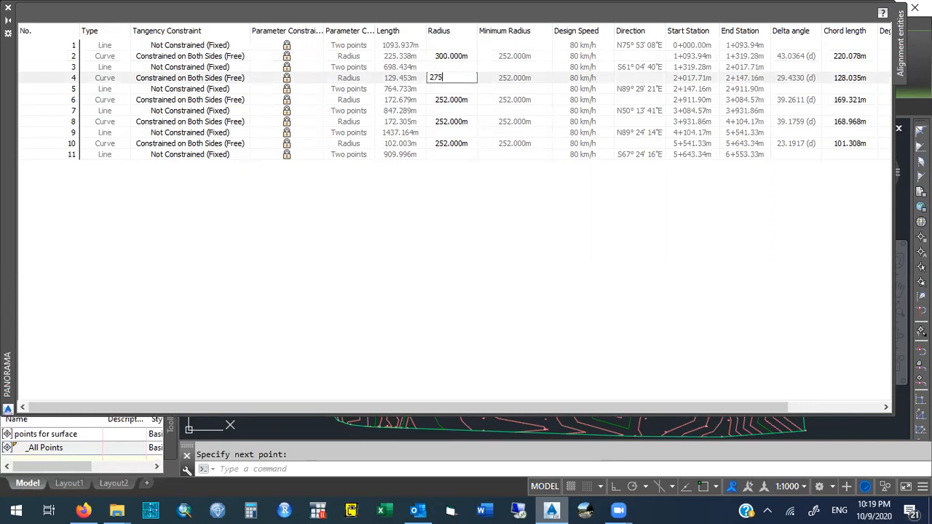
key(Return)
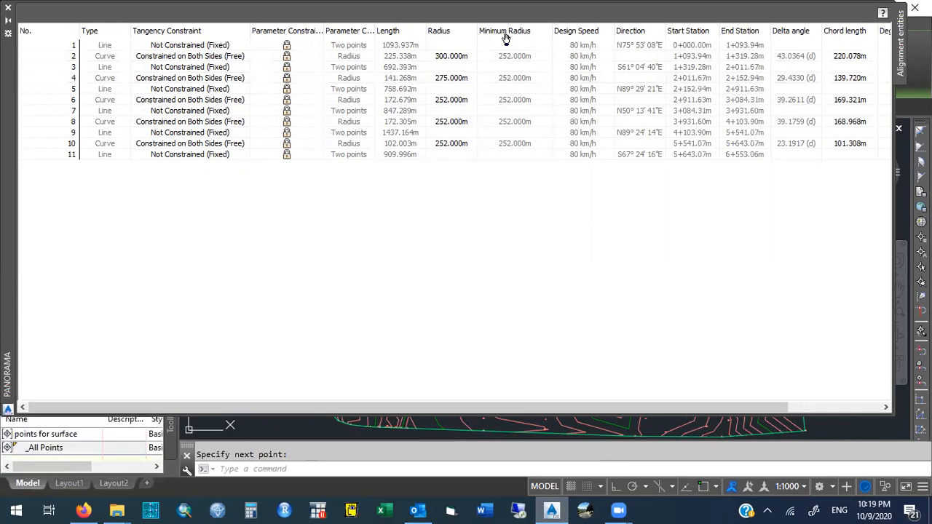
Set the radius of curve 6 to 260 m and curve 8 to 325 m.
click(449, 103)
click(446, 102)
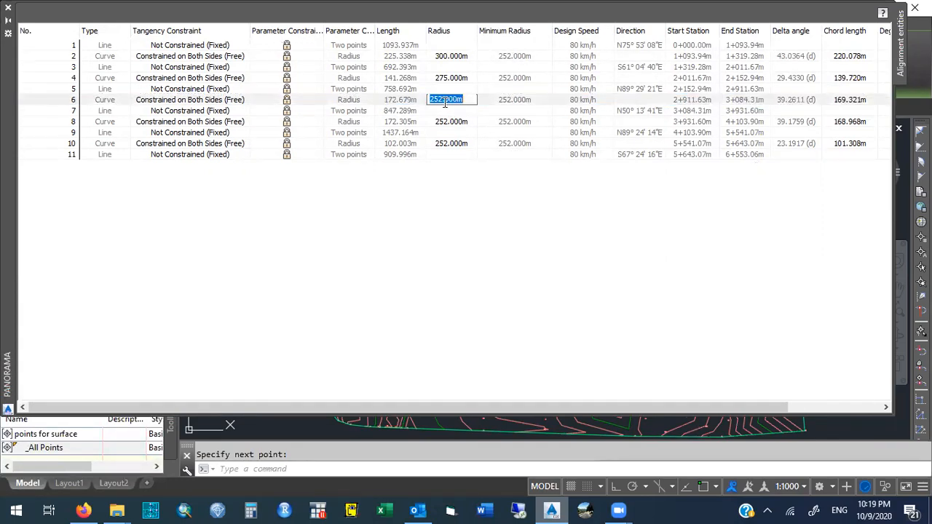
text(260)
key(Return)
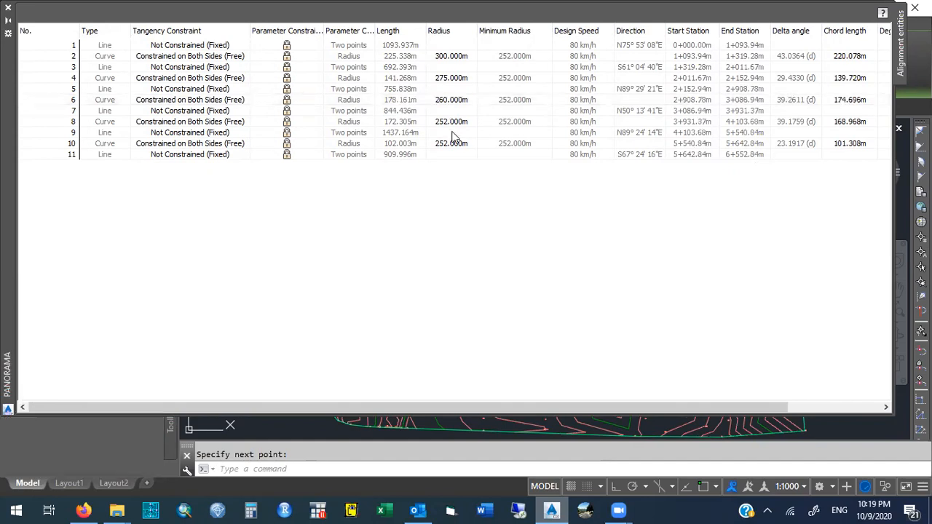
click(442, 123)
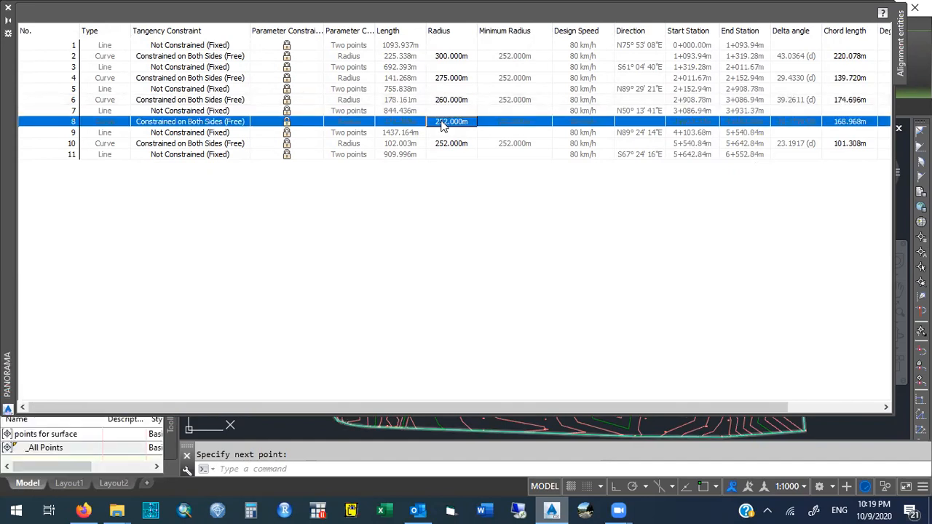
click(442, 123)
text(3)
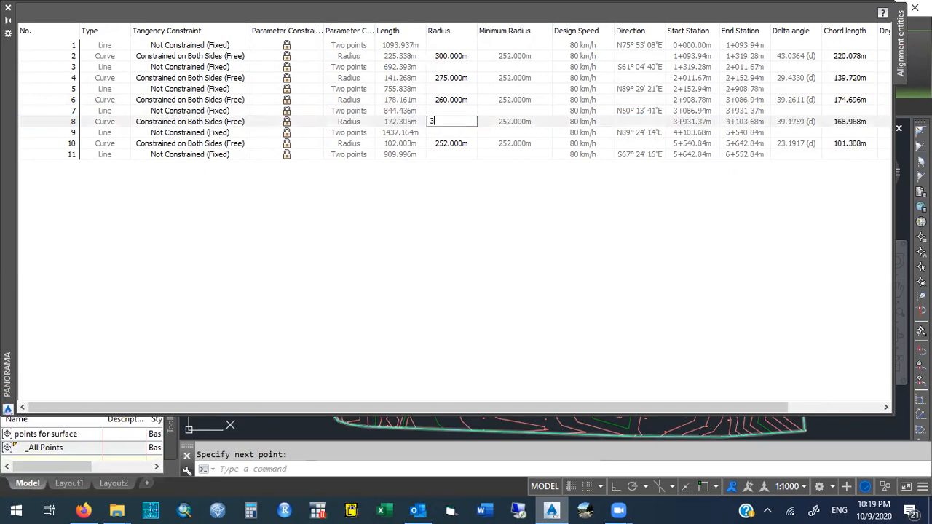
text(25)
key(Return)
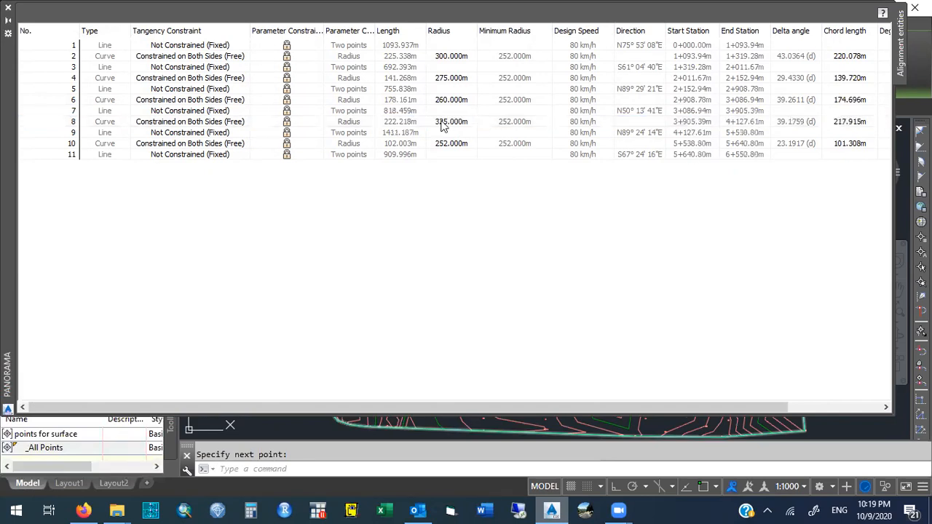
Set the radius of curve 10 to 350 m and close the alignment grid view.
click(450, 143)
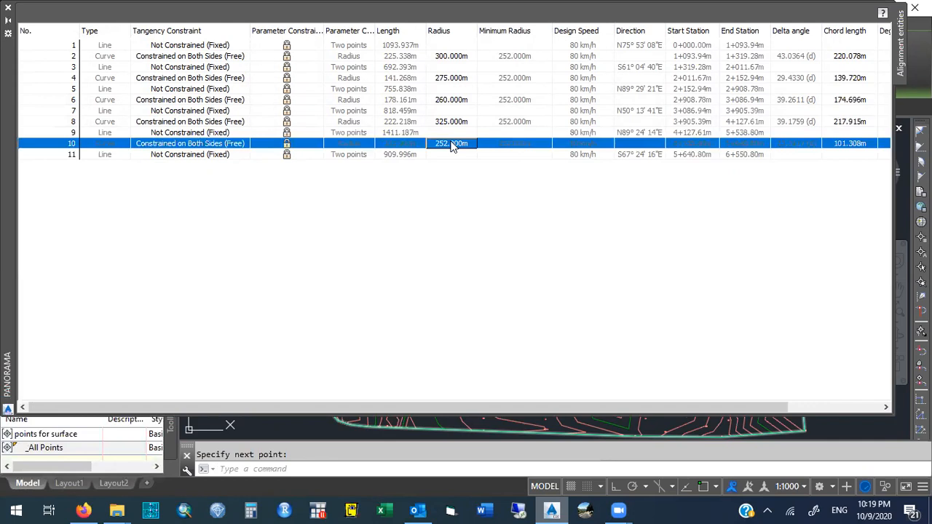
click(451, 143)
text(350)
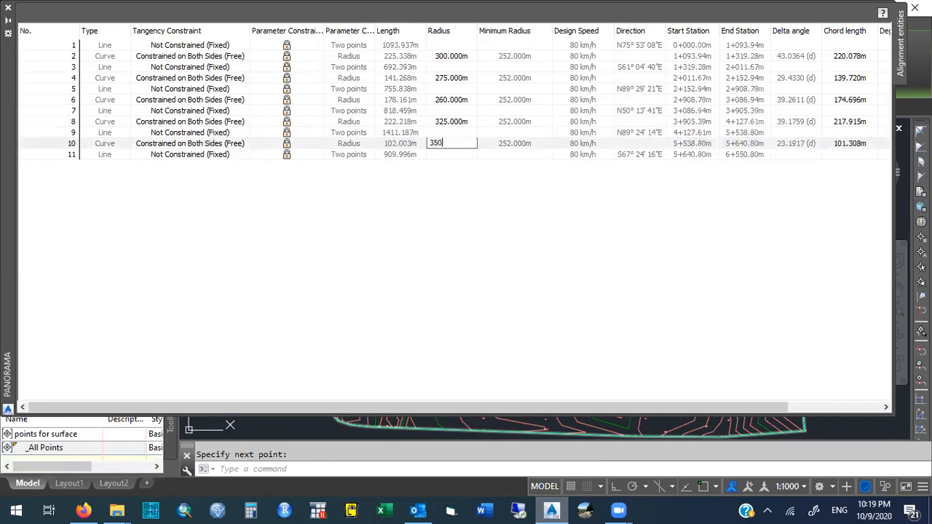
key(Return)
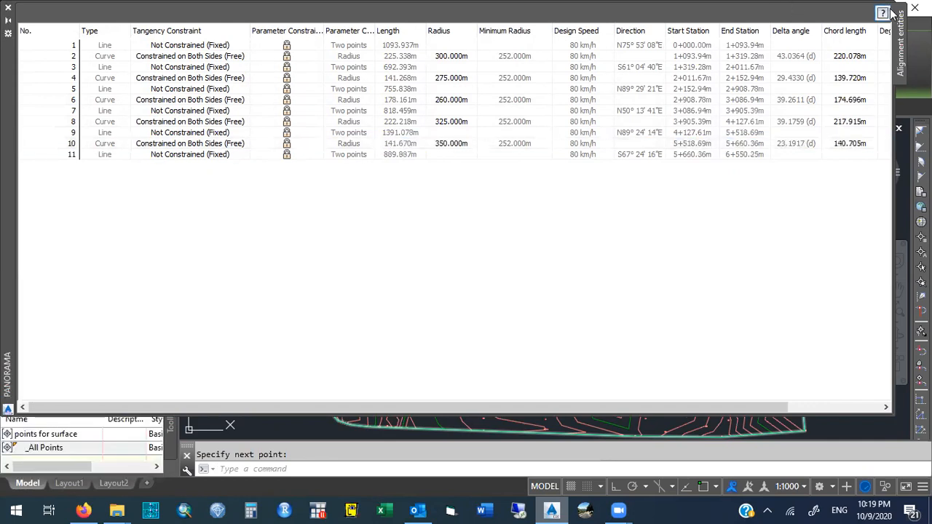
click(8, 8)
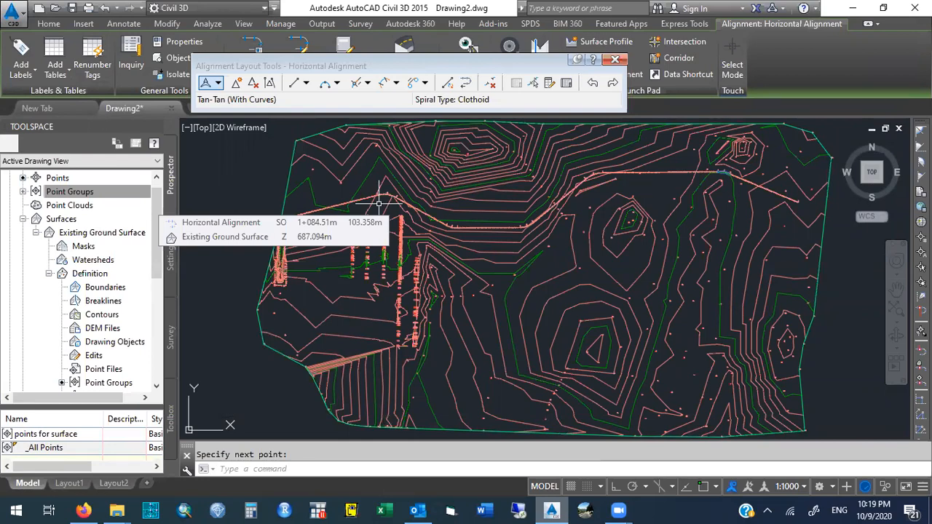
Inspect the alignment's first curve up close, then return to the full drawing extent.
text('zoo)
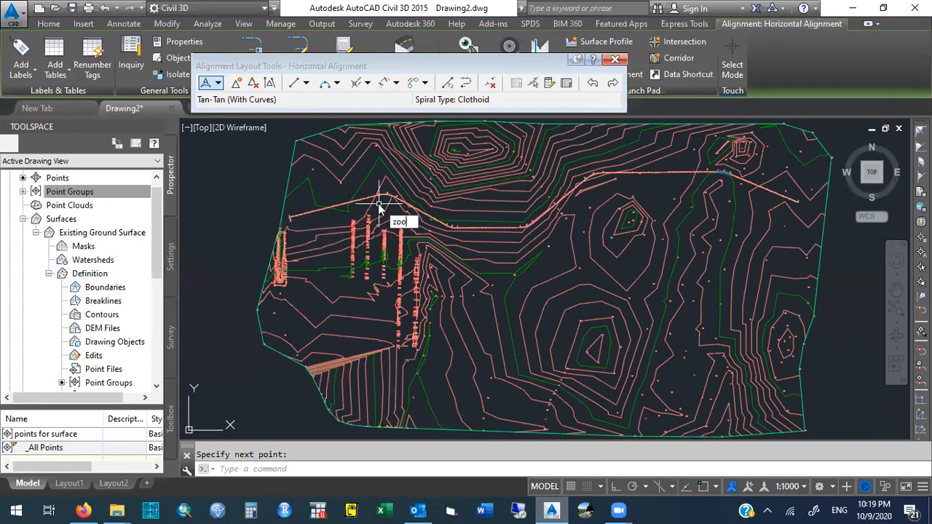
key(Return)
click(370, 204)
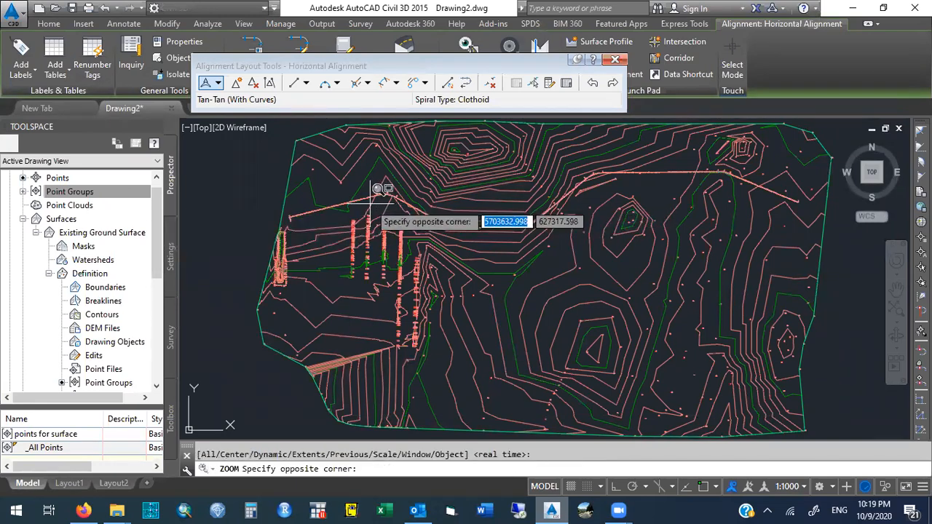
click(407, 186)
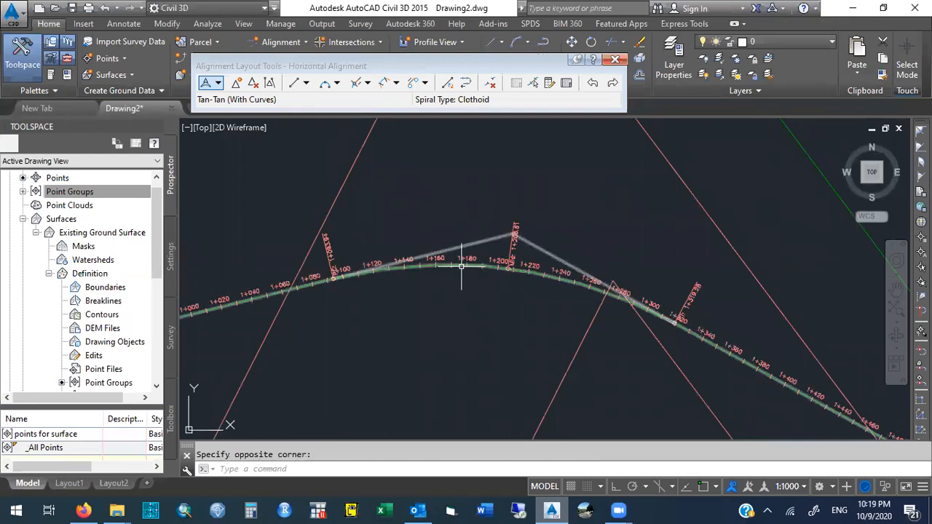
mouse_move(461, 267)
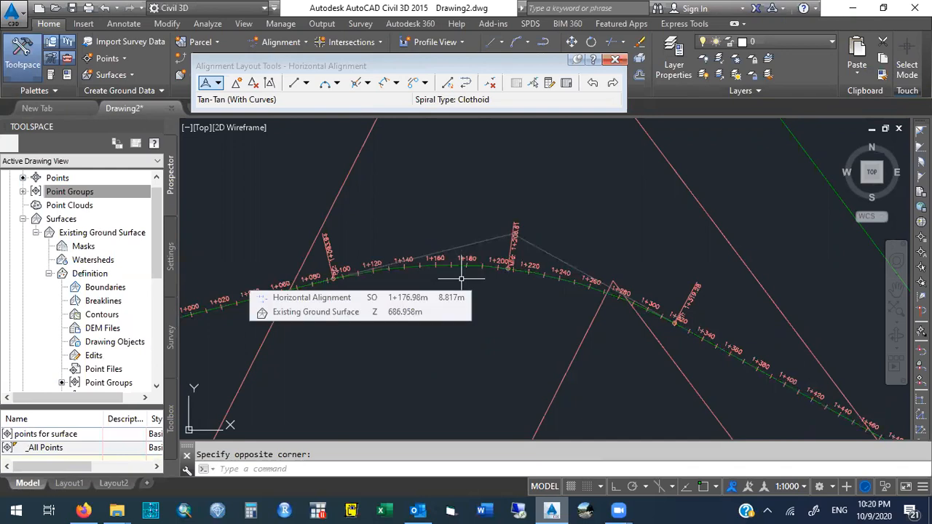
key(Escape)
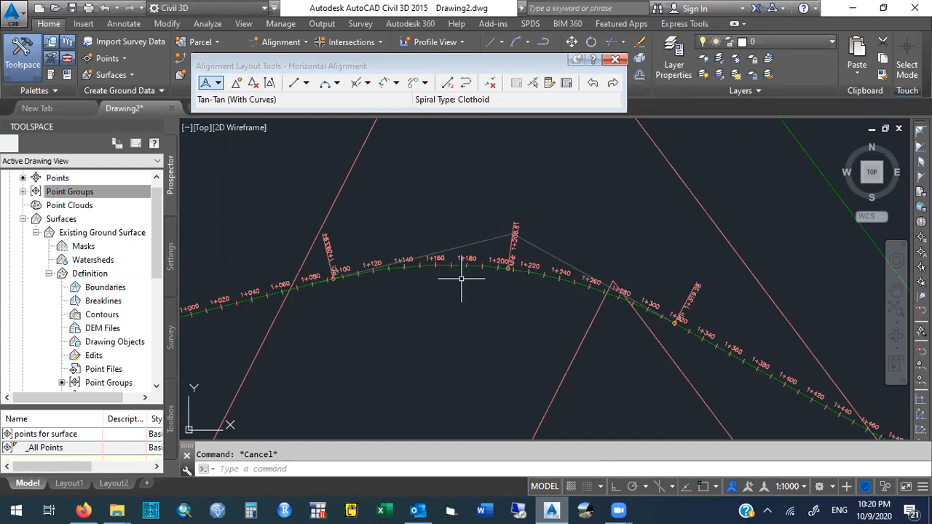
text(zoom)
key(Return)
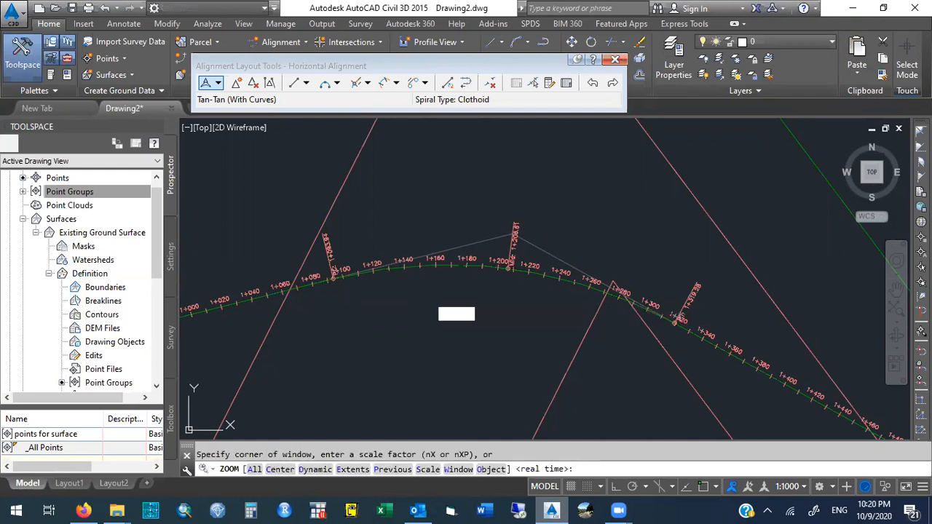
text(e)
key(Return)
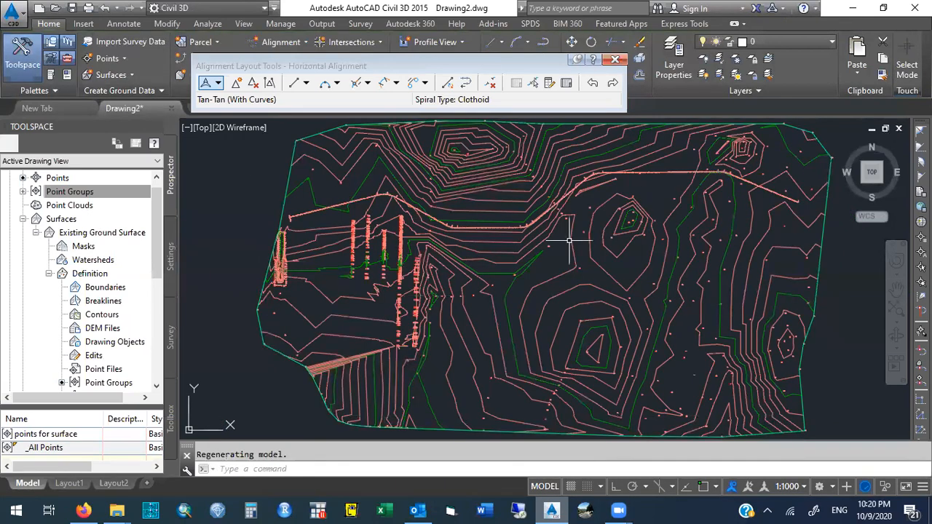
Stretch the alignment's eastern end point slightly northward using its end grip.
text(zoom)
key(Return)
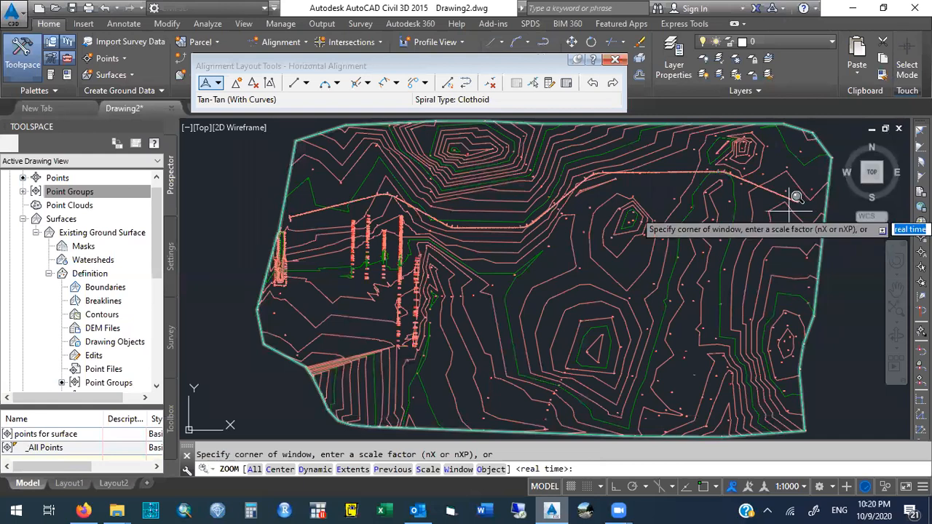
click(790, 209)
click(816, 189)
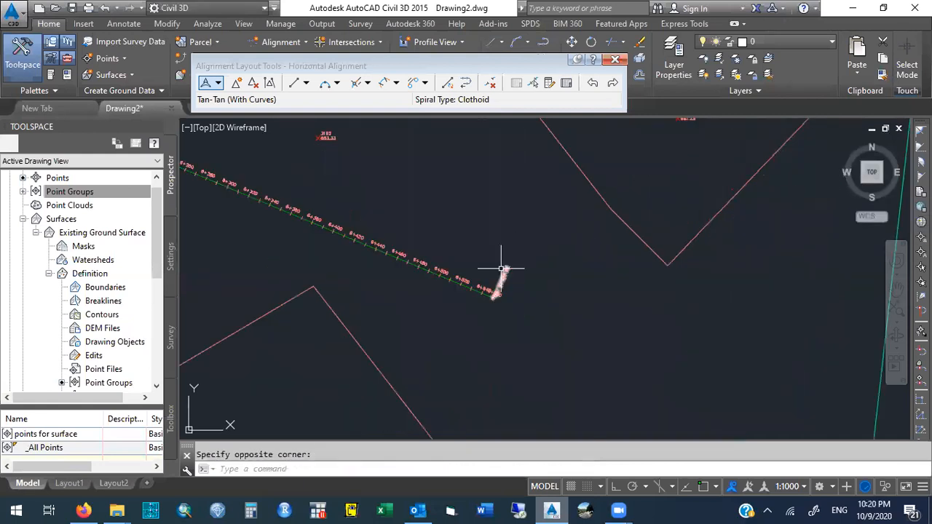
click(485, 290)
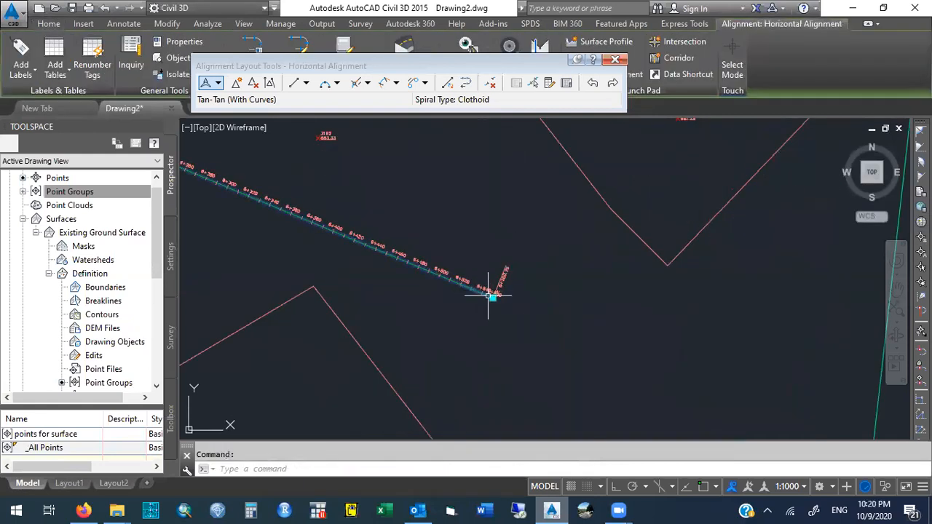
click(492, 296)
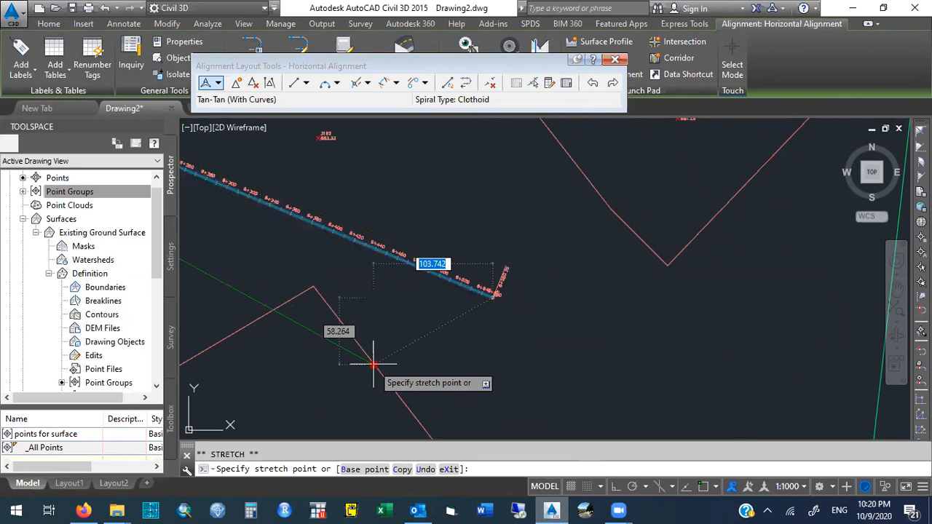
click(484, 254)
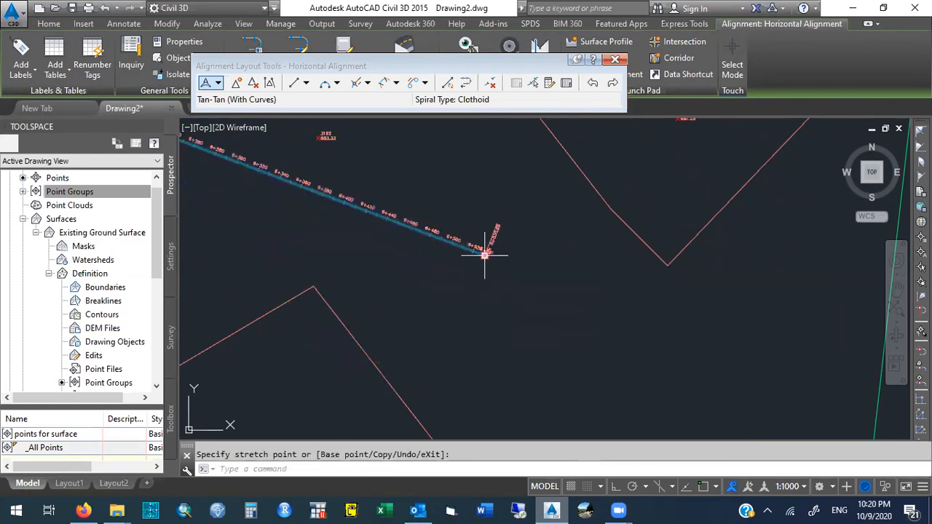
key(Escape)
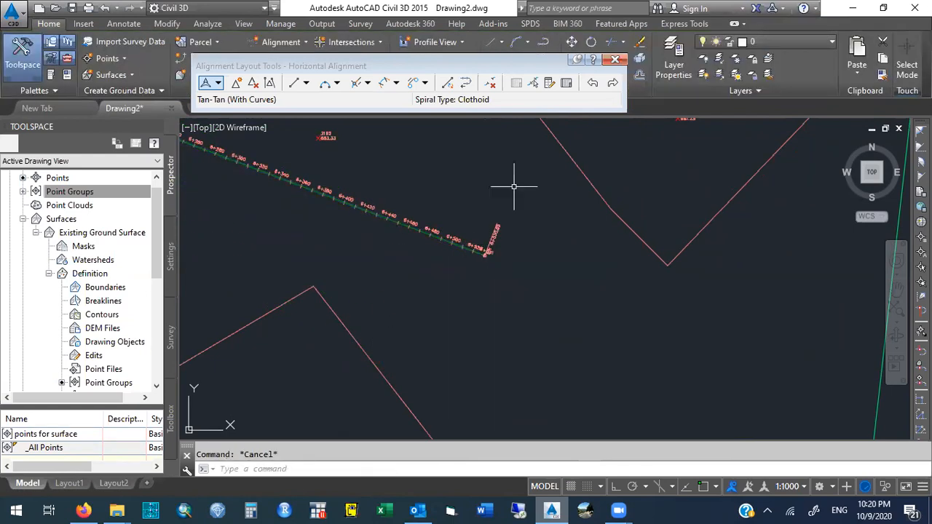
Select the alignment at its first curve to review its grips.
text(zoom)
key(Return)
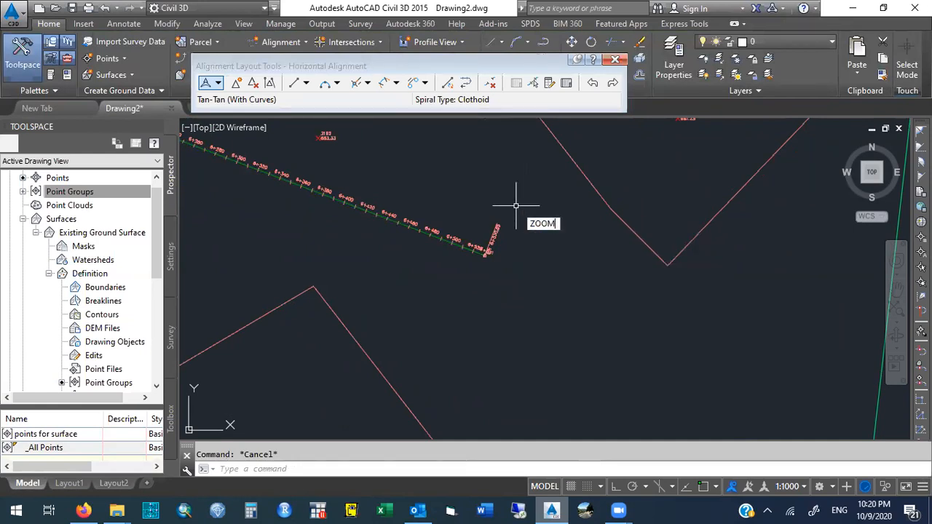
text(p)
key(Return)
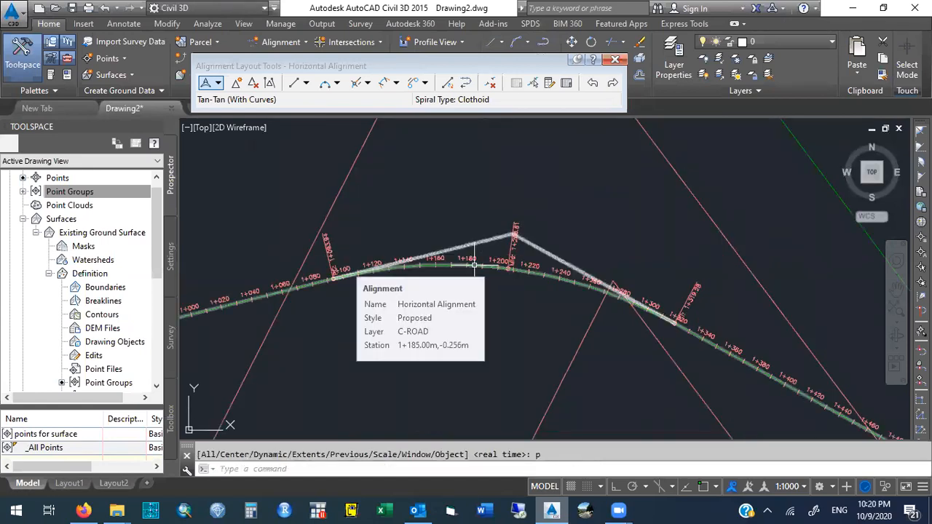
click(474, 266)
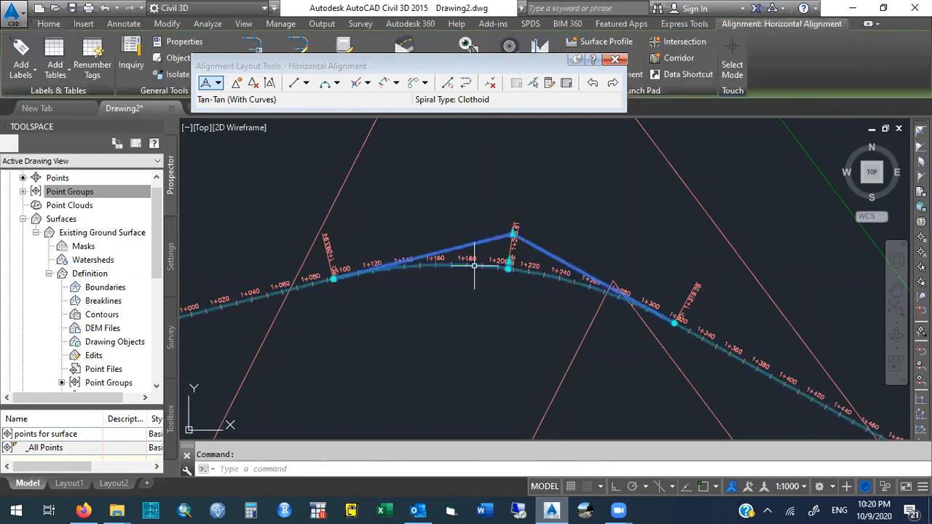
key(Escape)
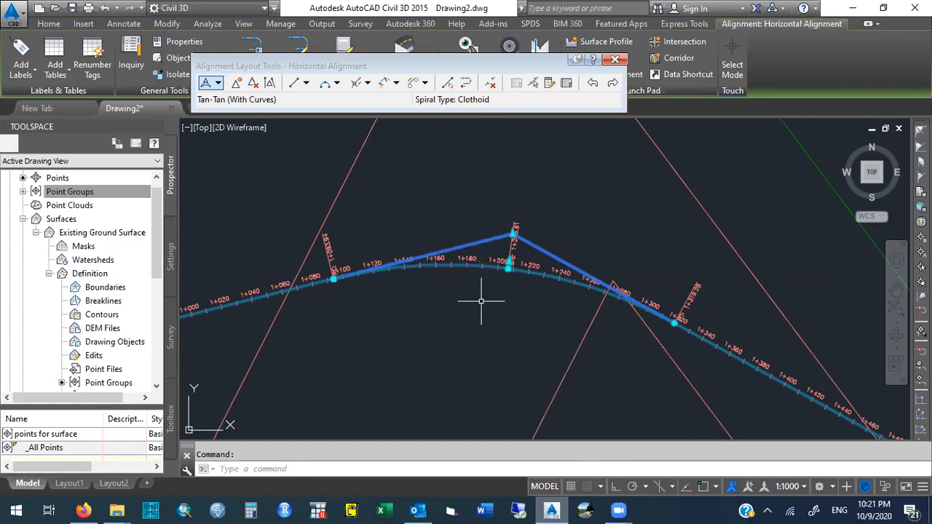
mouse_move(481, 301)
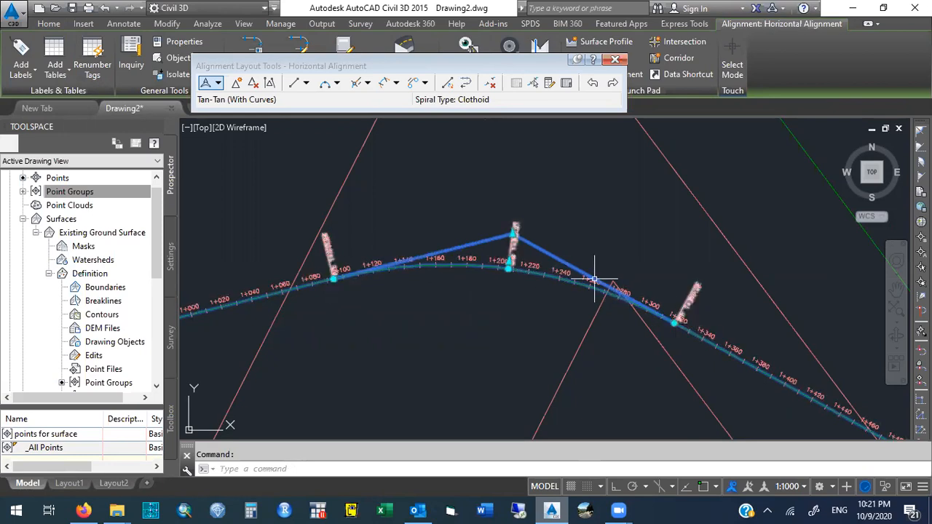
Move the first curve's PI grip slightly southward to reshape the alignment's tangents.
mouse_move(514, 236)
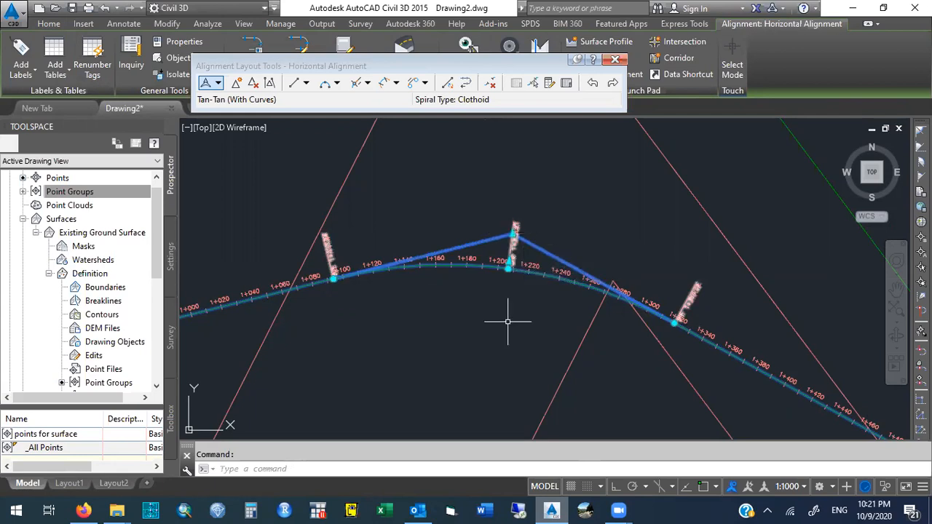
click(513, 234)
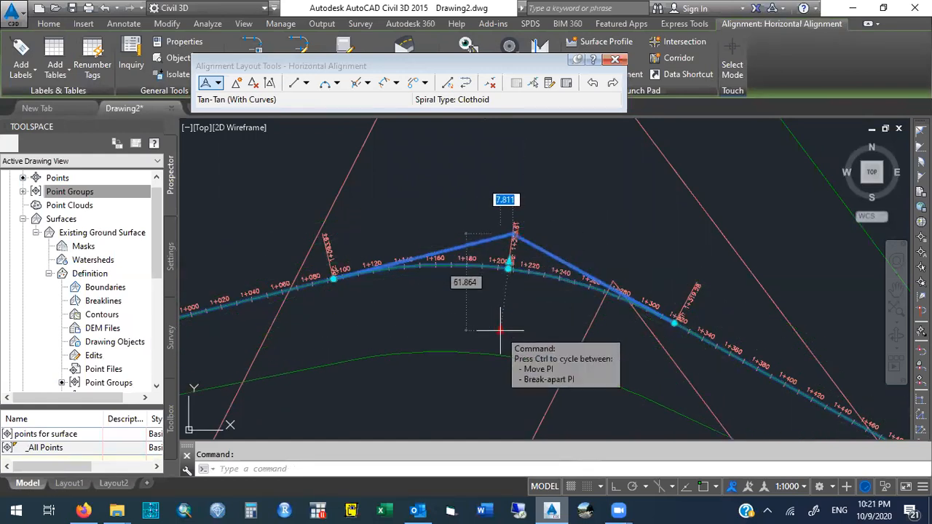
click(510, 277)
mouse_move(512, 279)
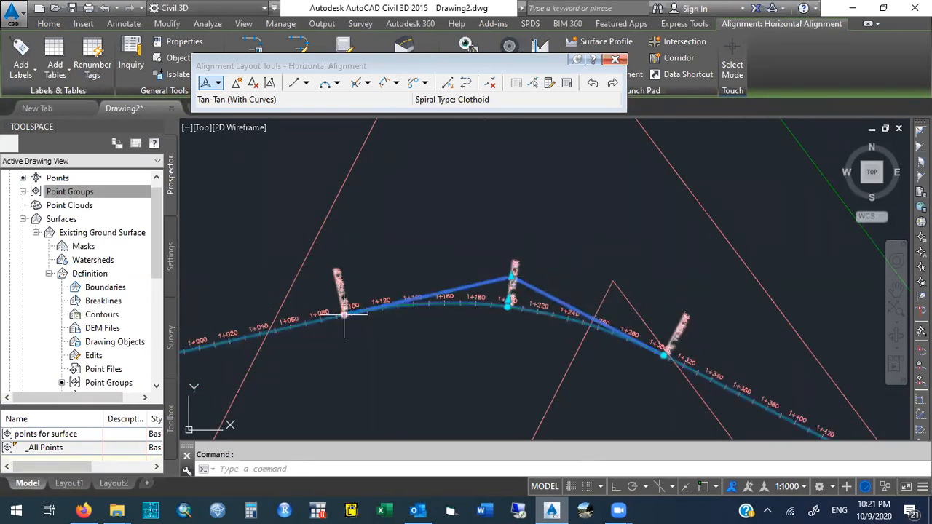
Stretch the alignment's western start point further west and south using its end grip, then deselect.
click(344, 314)
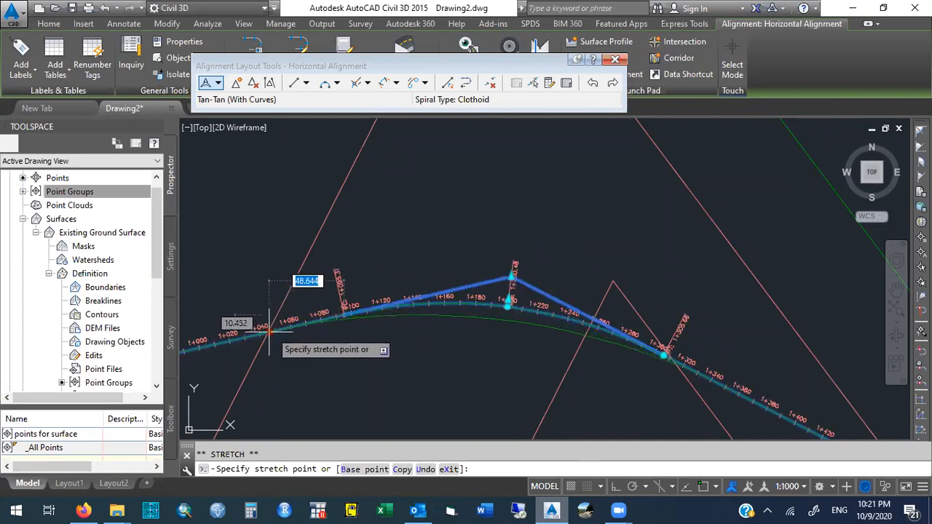
click(198, 348)
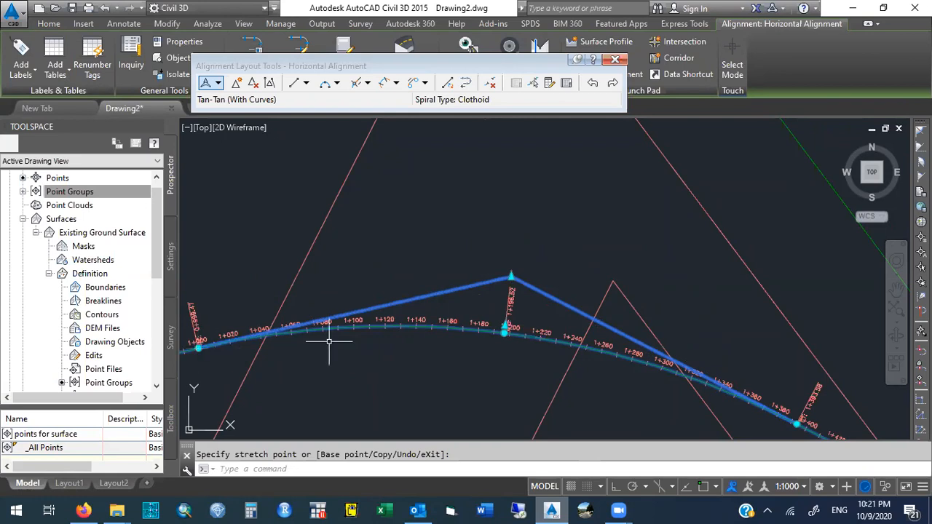
key(Escape)
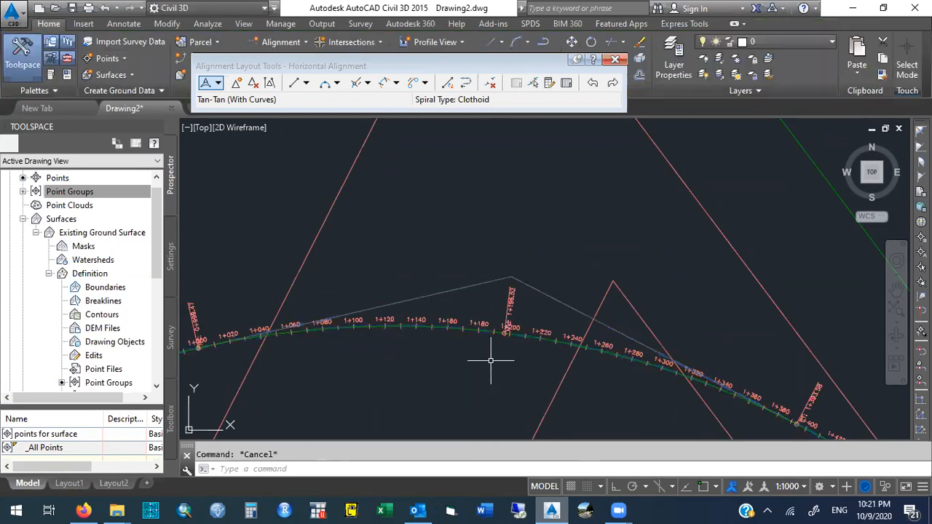
text(pan)
key(Return)
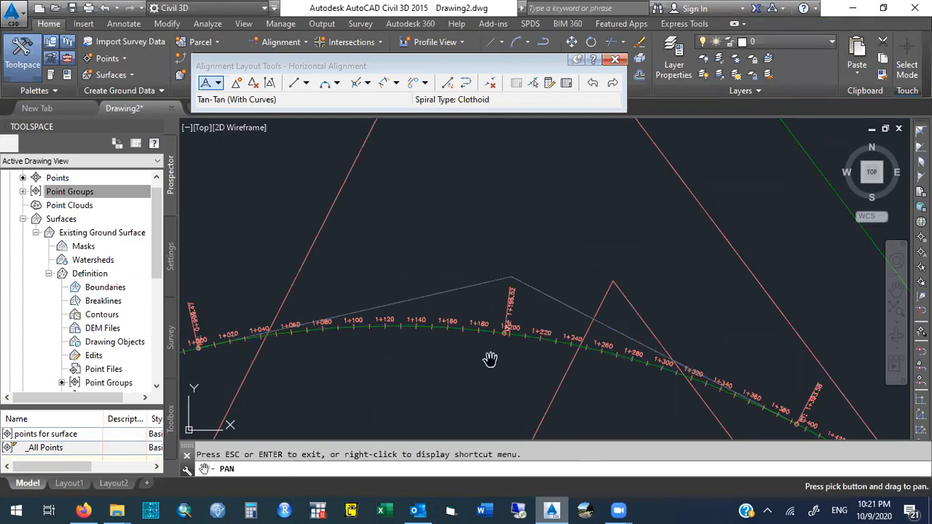
drag(485, 371, 552, 262)
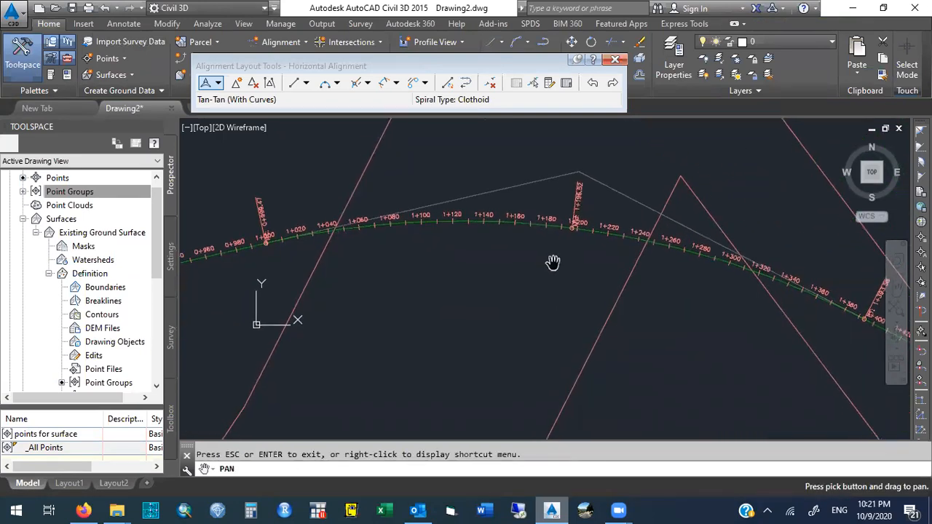
key(Escape)
mouse_move(553, 265)
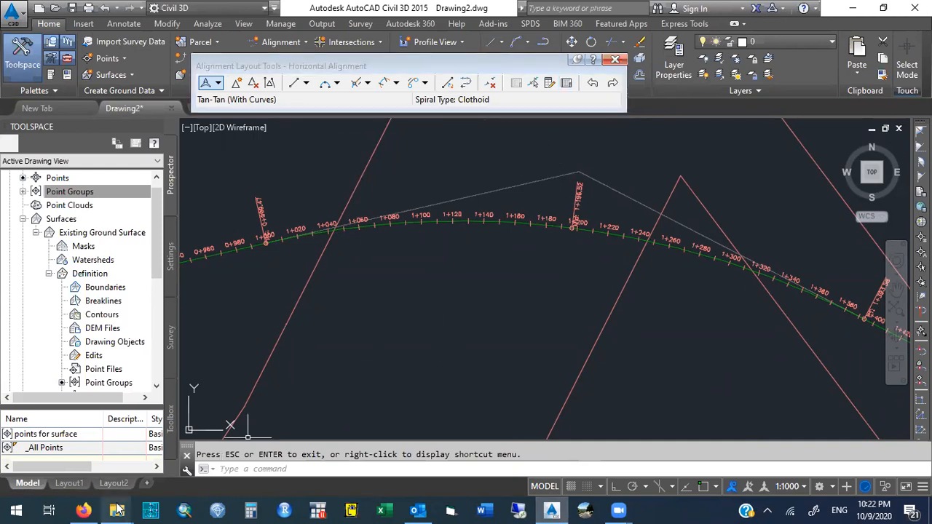
Open the '3. Location and Horizontal Alignment' presentation from the CIVI471 course folder in File Explorer.
mouse_move(117, 509)
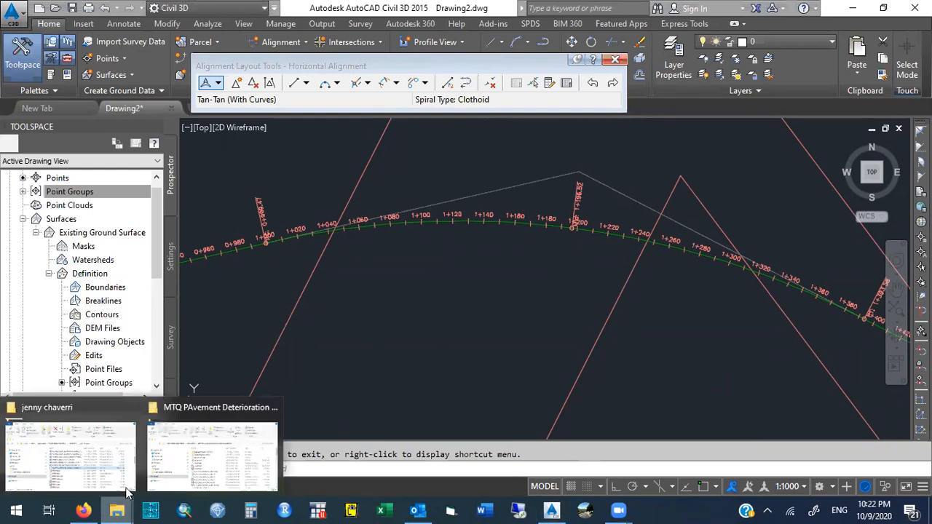
click(92, 449)
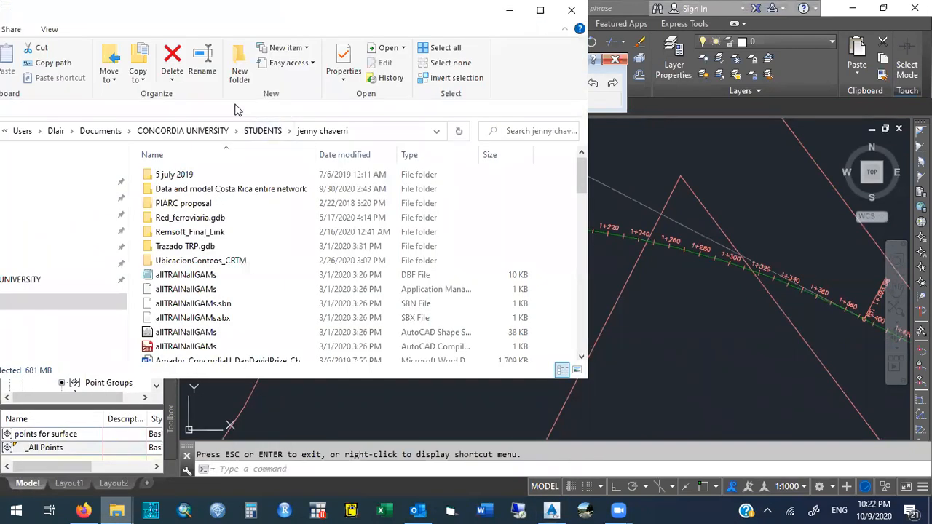
click(195, 133)
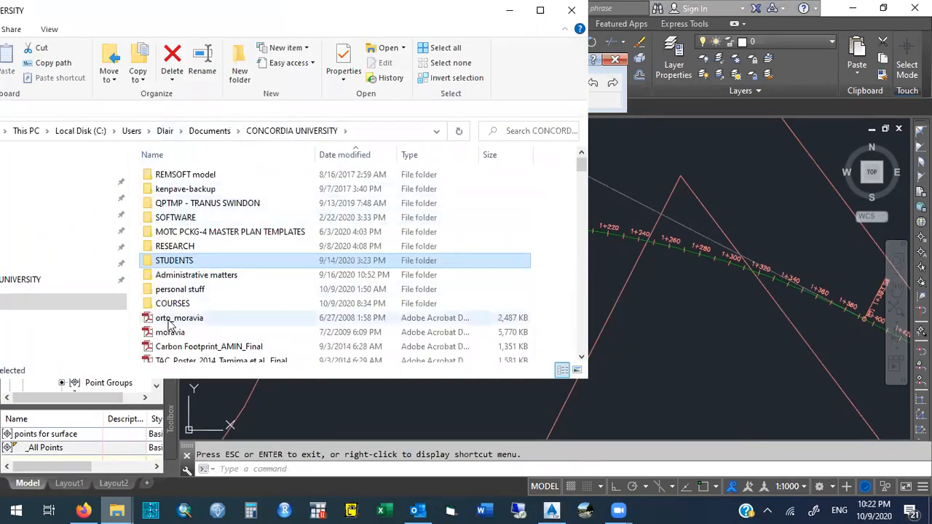
double_click(173, 303)
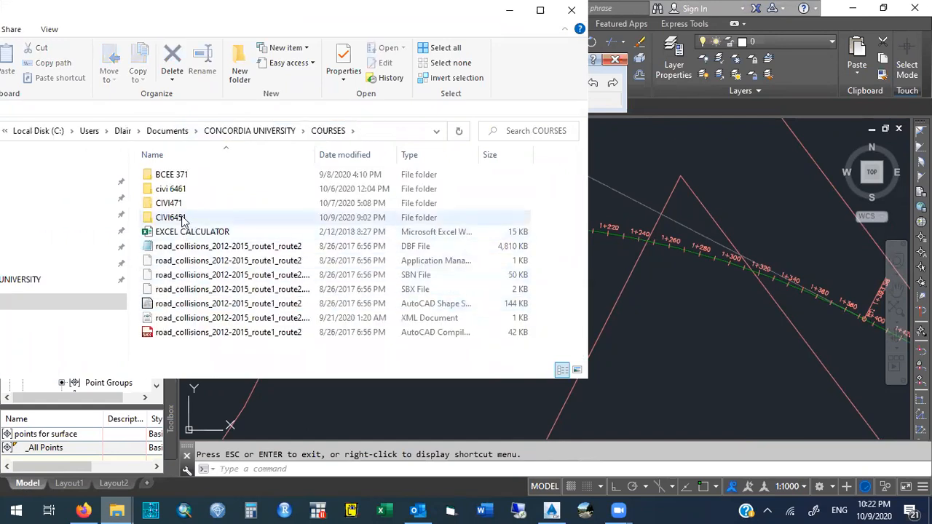
double_click(178, 205)
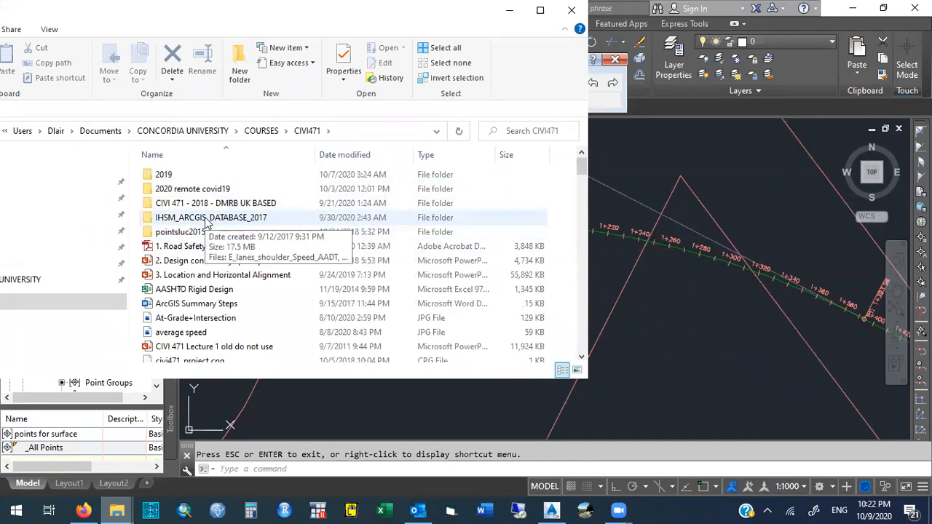
double_click(206, 275)
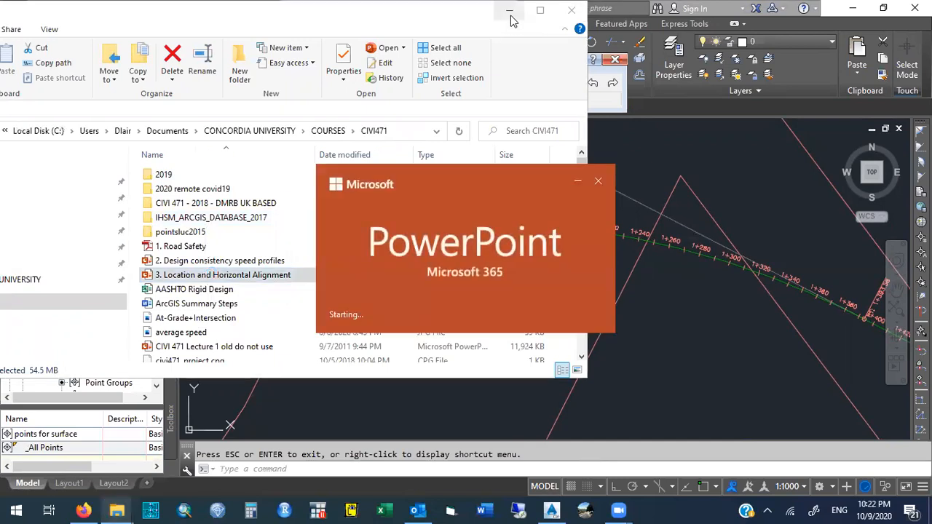
click(509, 10)
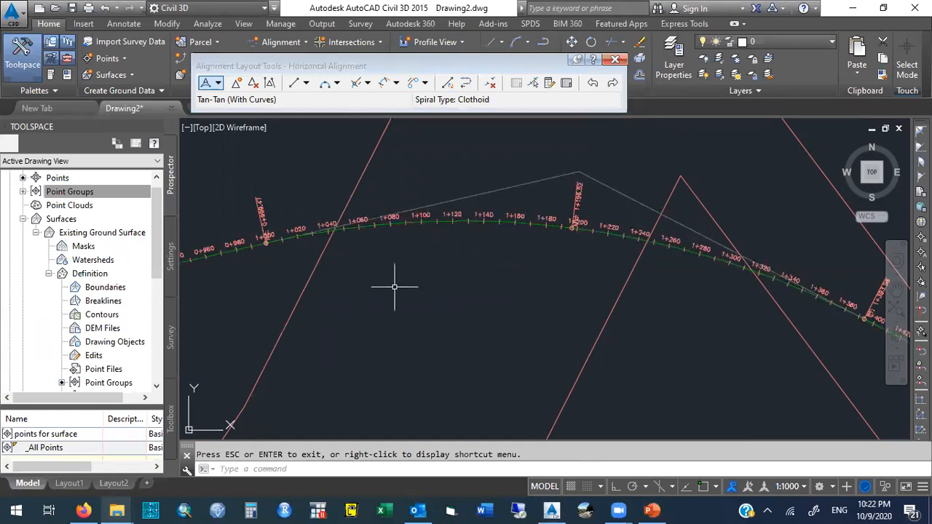
Expand the drawing's Alignments collection to locate Horizontal Alignment under Centerline Alignments.
text(pan)
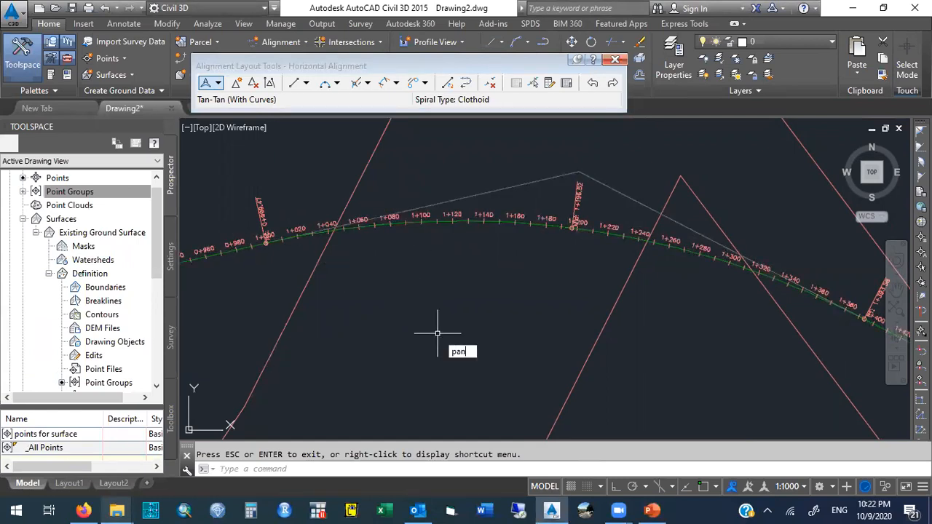
key(Return)
drag(423, 330, 564, 322)
key(Escape)
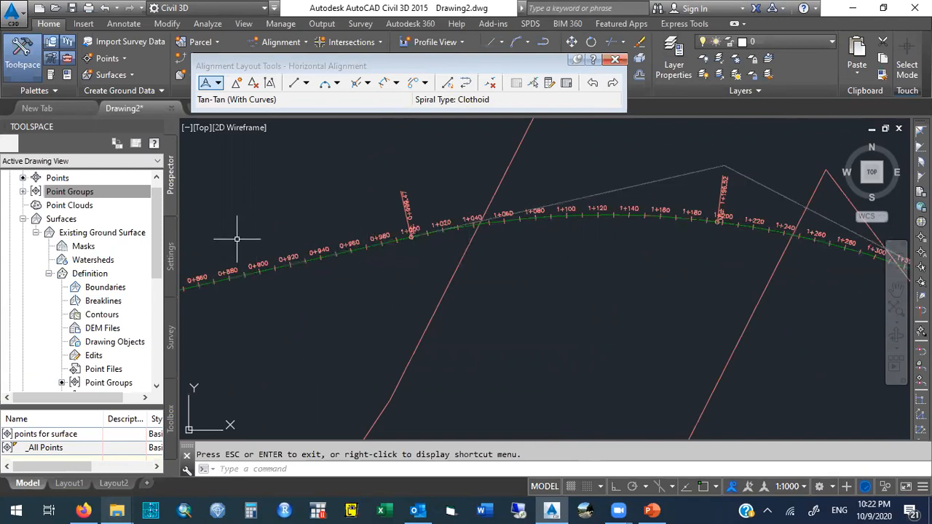
click(24, 218)
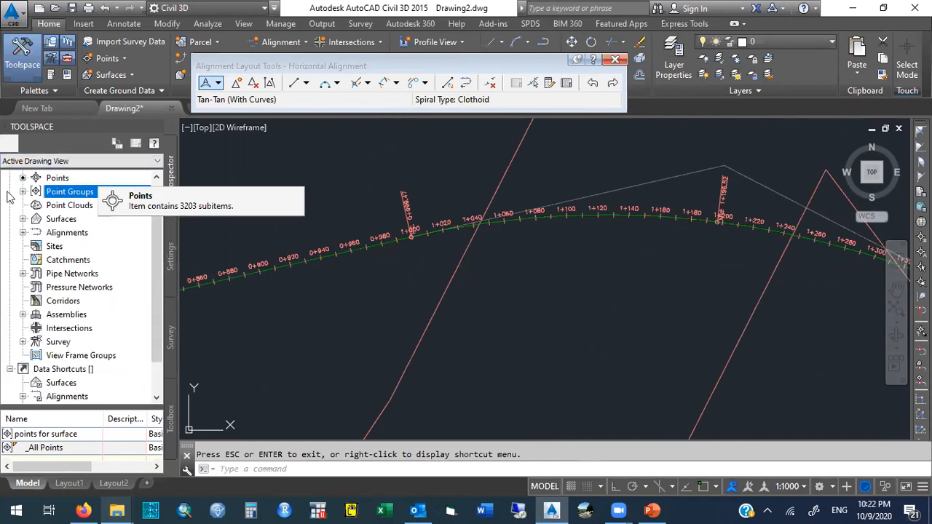
click(22, 232)
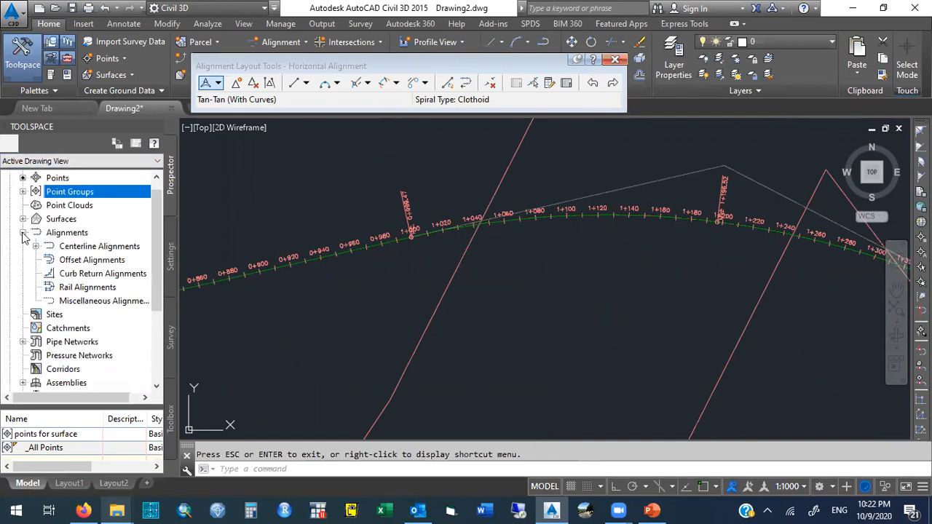
click(22, 232)
click(23, 232)
click(35, 247)
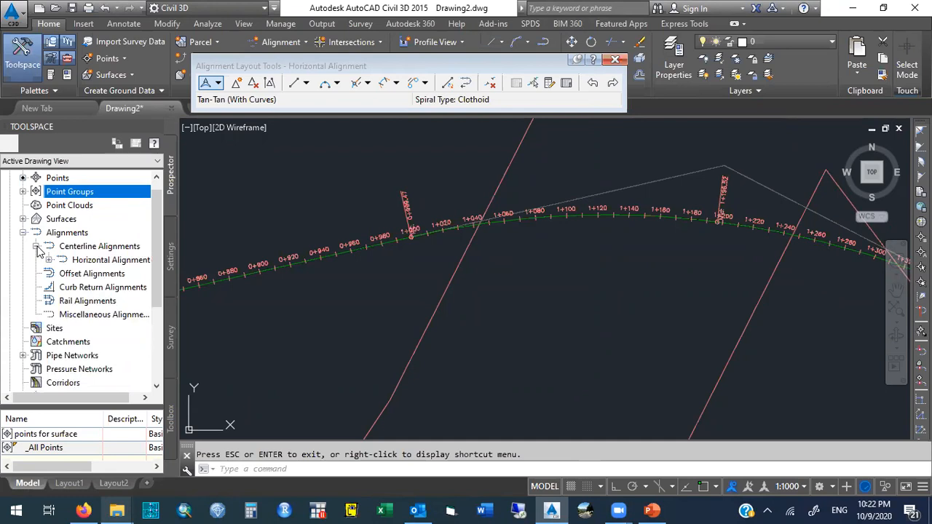
click(49, 260)
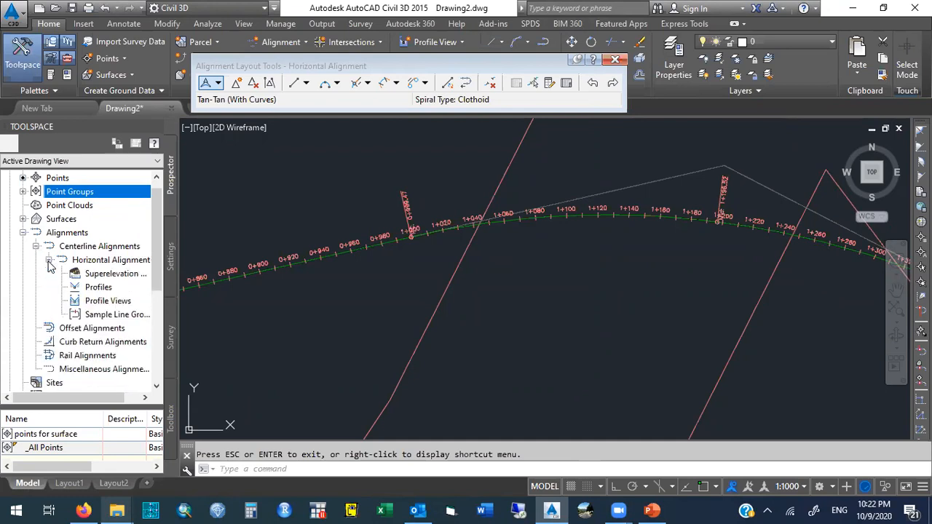
click(48, 261)
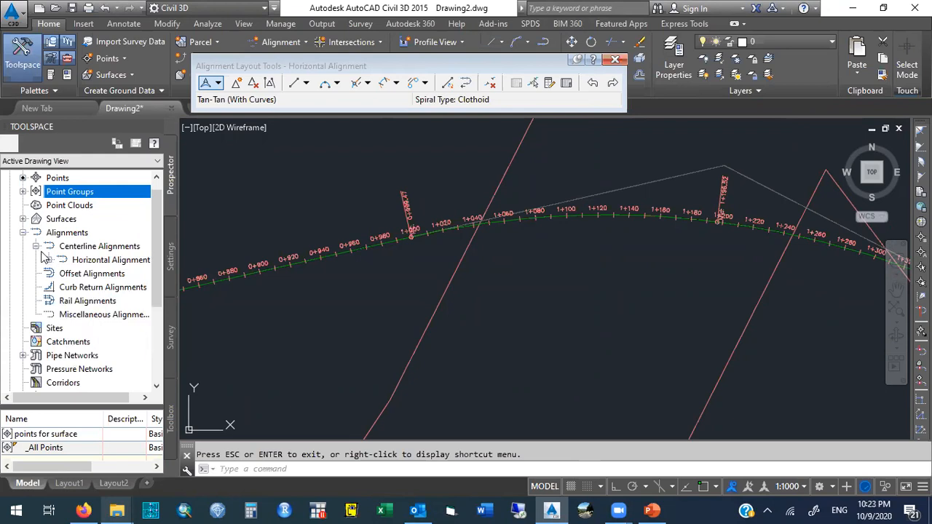
click(23, 234)
click(22, 235)
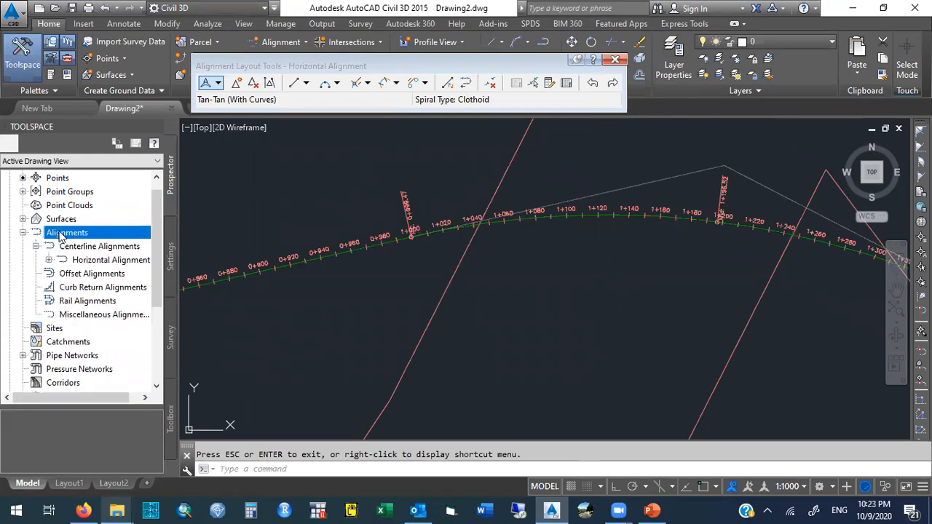
click(45, 247)
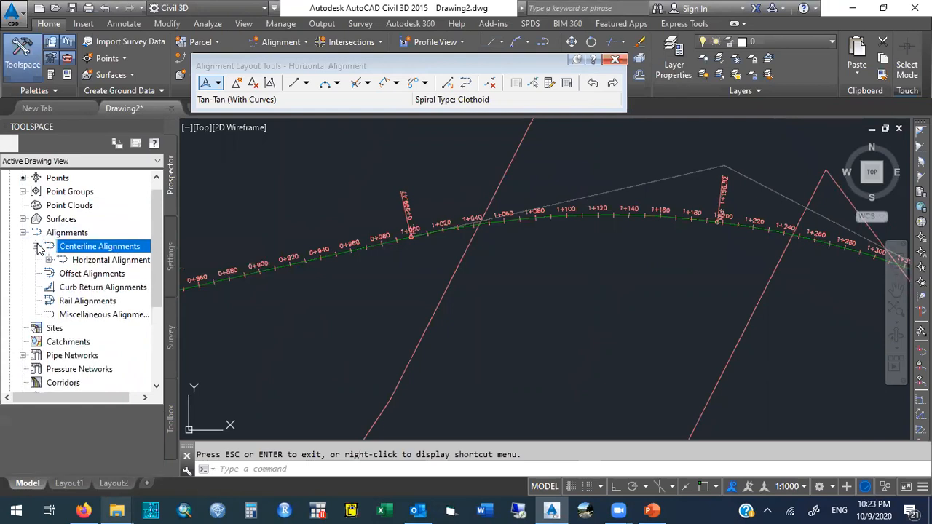
click(104, 260)
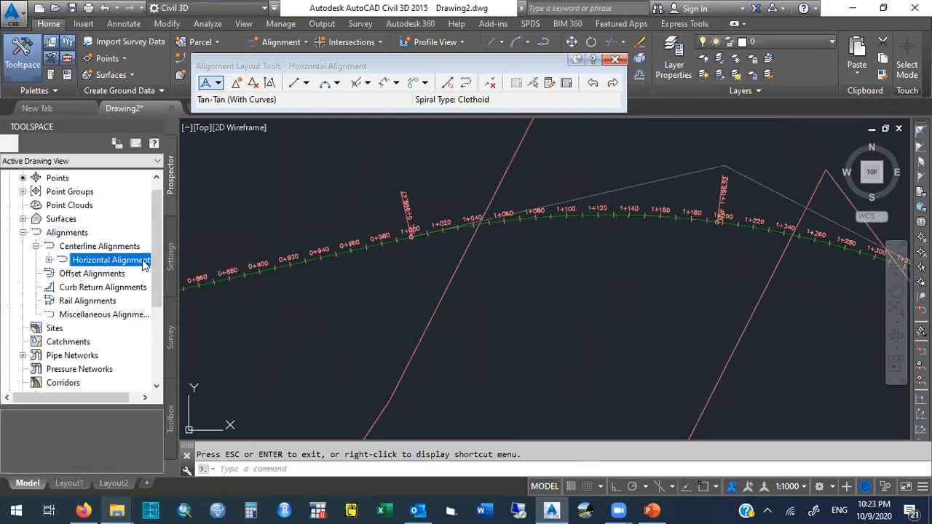
Open the Horizontal Alignment's properties and review each tab from Information through Design Criteria.
mouse_move(146, 265)
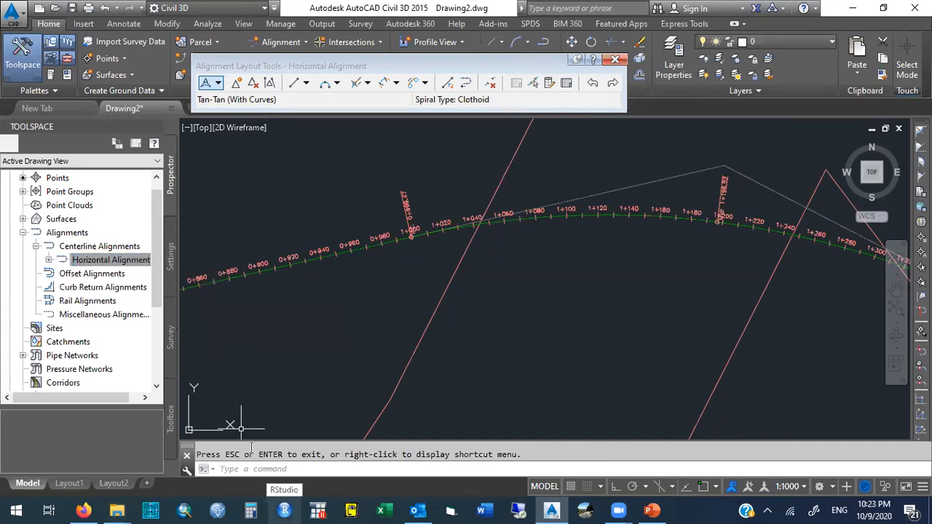
right_click(140, 266)
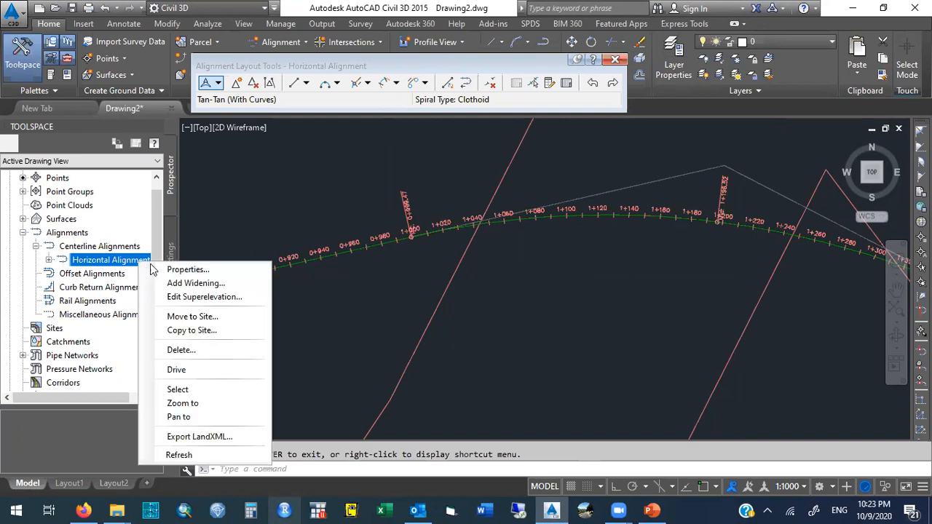
click(233, 270)
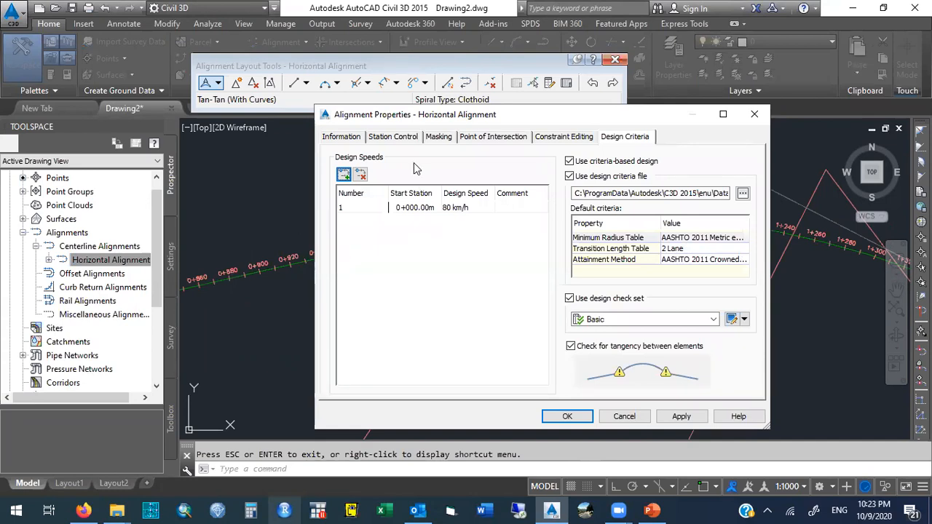
click(351, 142)
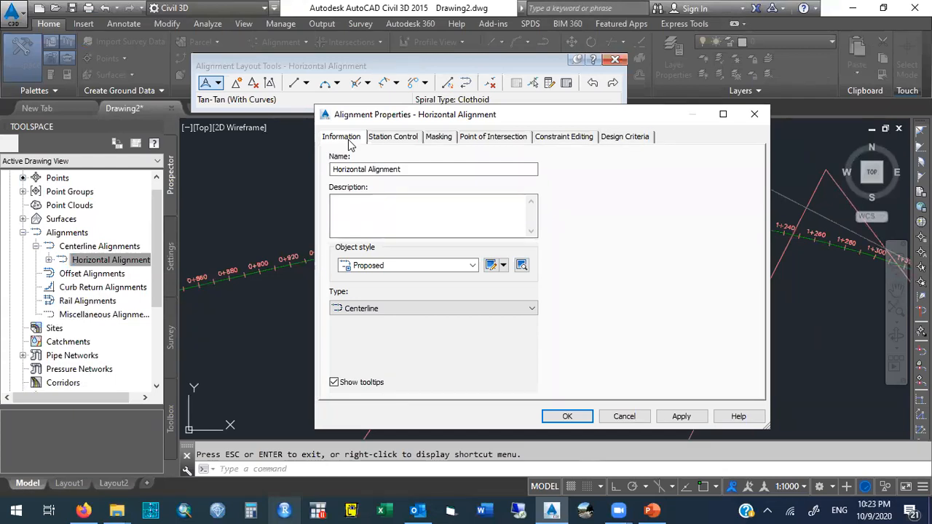
click(403, 141)
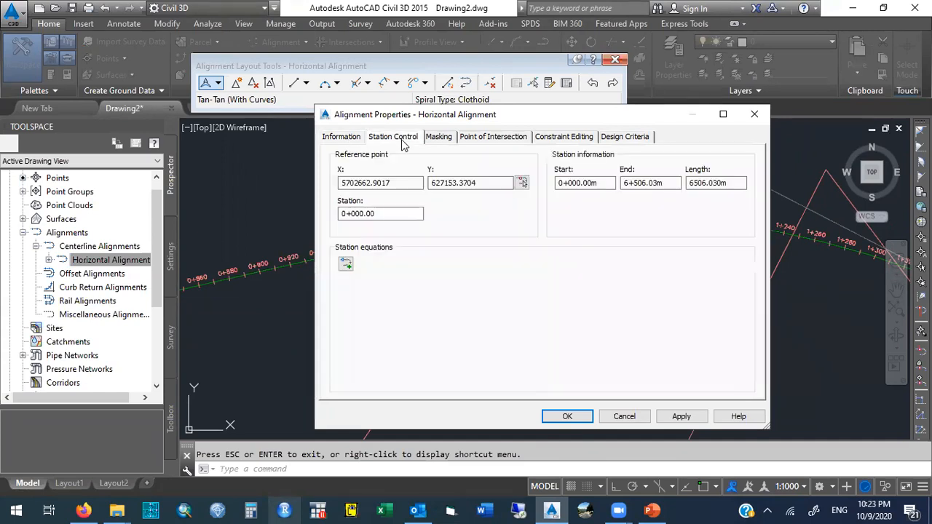
click(446, 143)
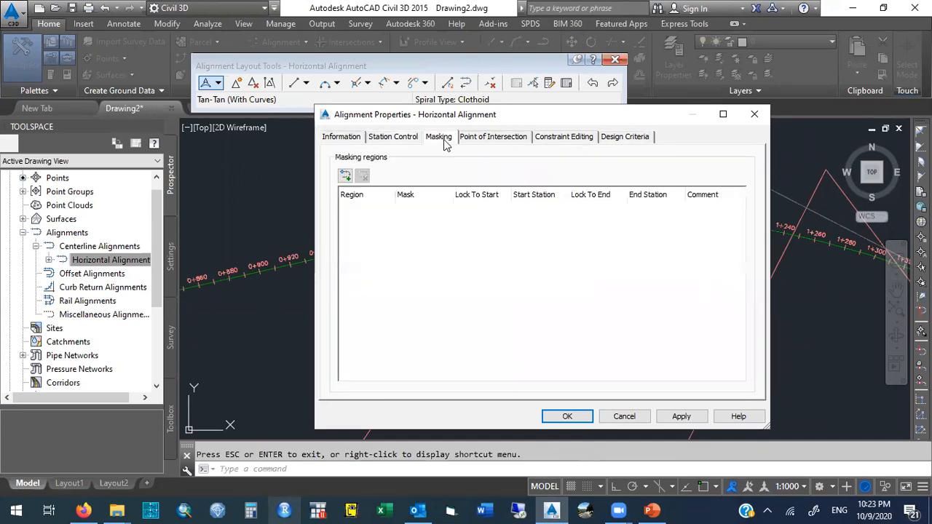
click(481, 143)
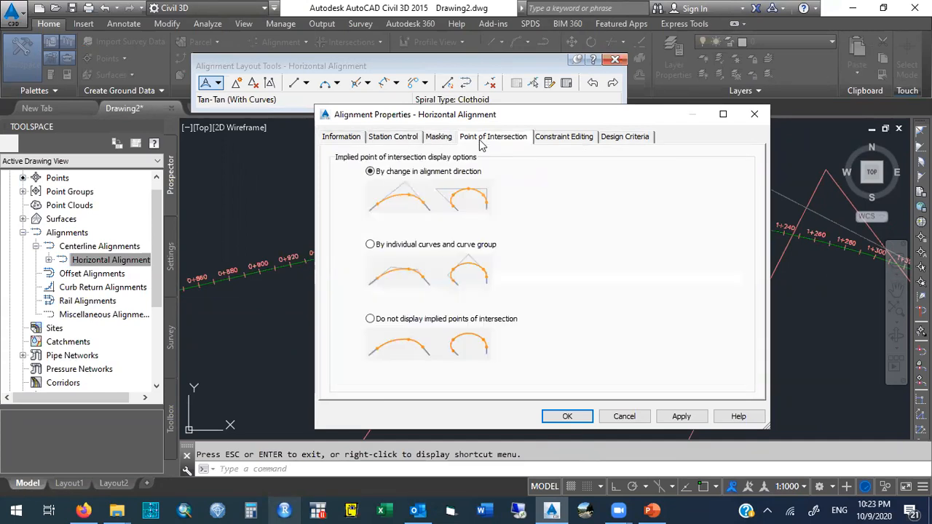
click(561, 141)
click(622, 141)
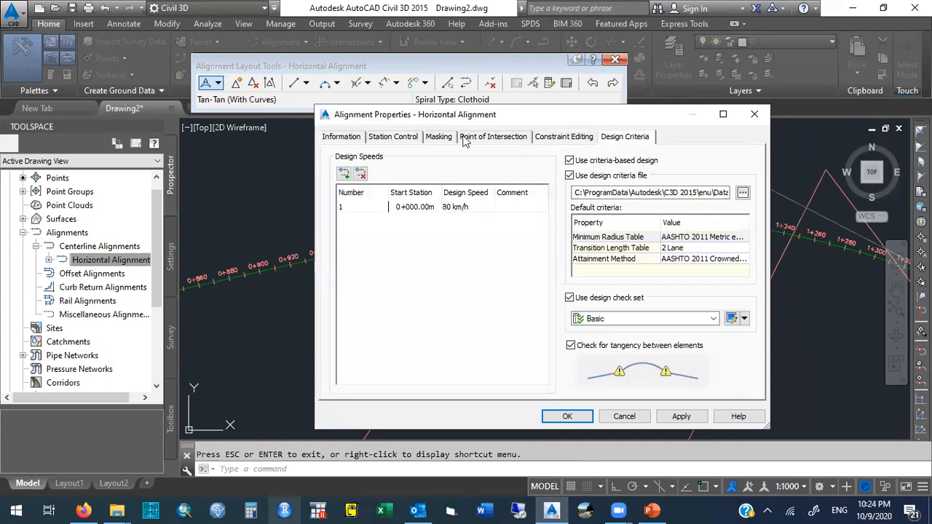
click(343, 140)
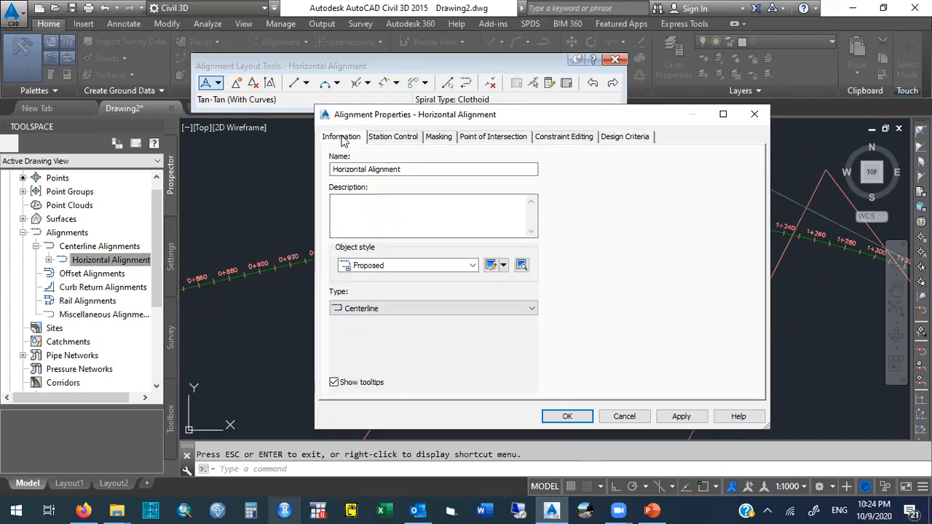
click(407, 169)
click(408, 170)
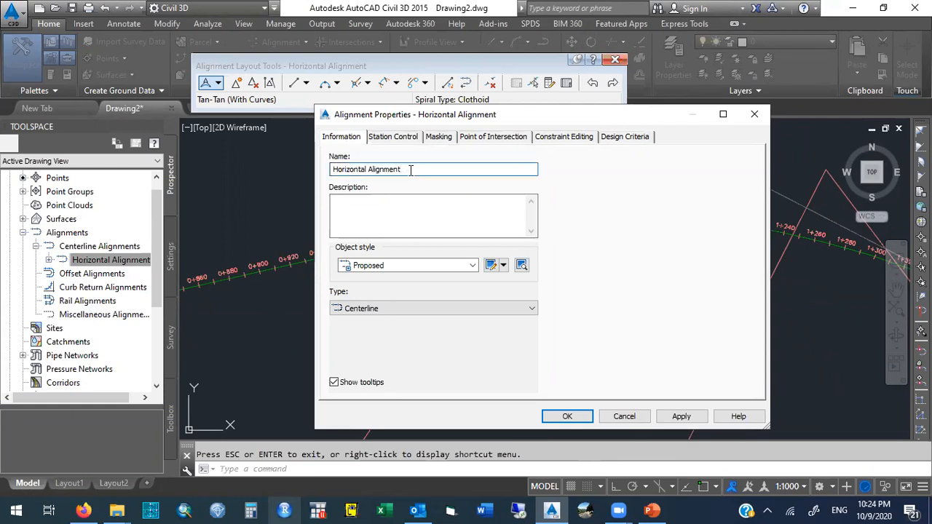
text(- Mains)
text(treet Disne)
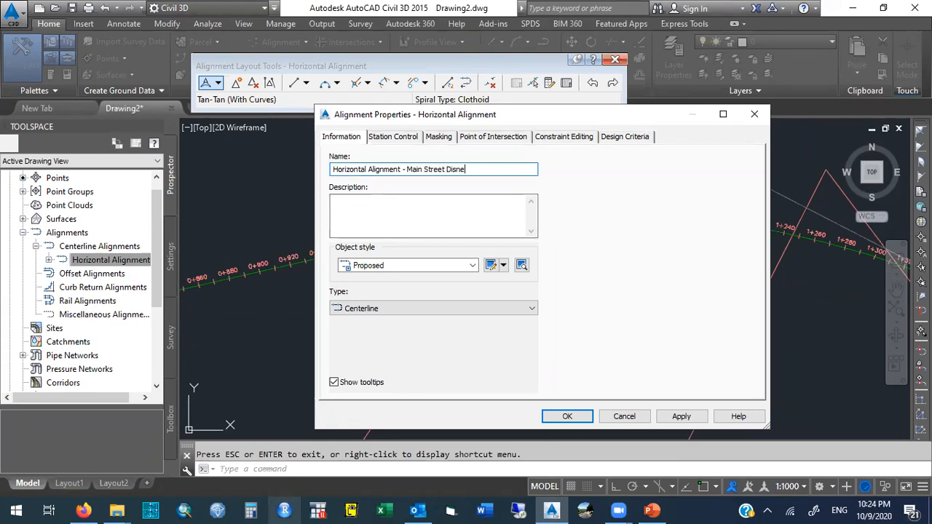
text(lland)
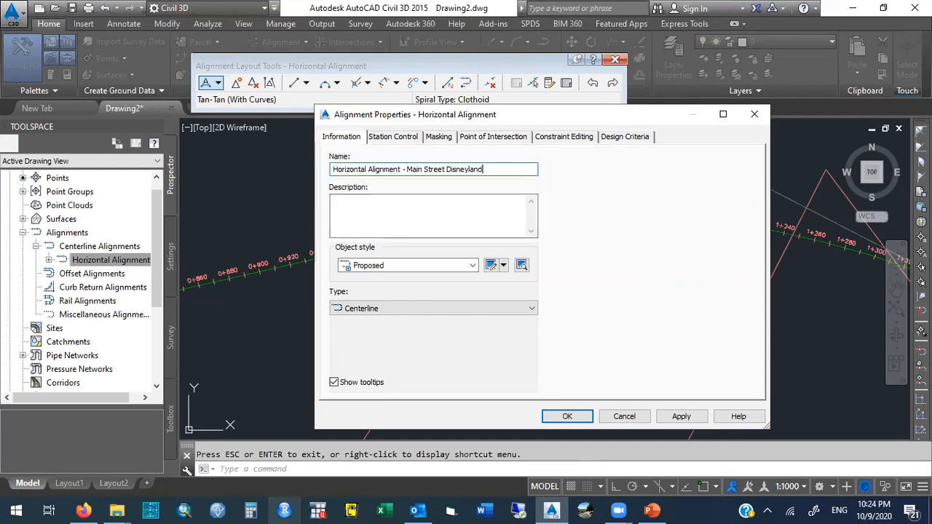
key(BackSpace)
key(BackSpace)
key(BackSpace)
key(BackSpace)
key(BackSpace)
key(BackSpace)
key(BackSpace)
key(BackSpace)
key(BackSpace)
key(BackSpace)
key(BackSpace)
key(BackSpace)
key(BackSpace)
key(BackSpace)
key(BackSpace)
key(BackSpace)
key(BackSpace)
key(BackSpace)
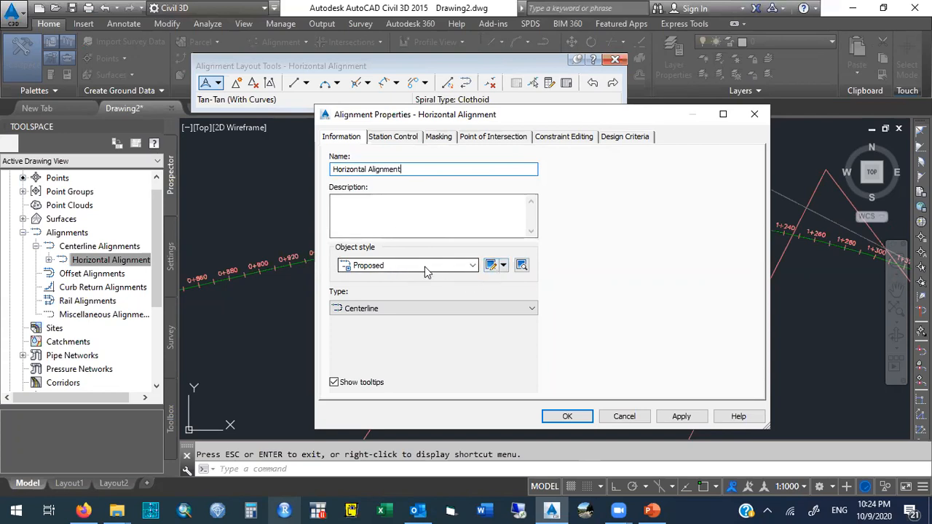
Copy the alignment's current Proposed style and name the new style Horizontal Style.
click(503, 266)
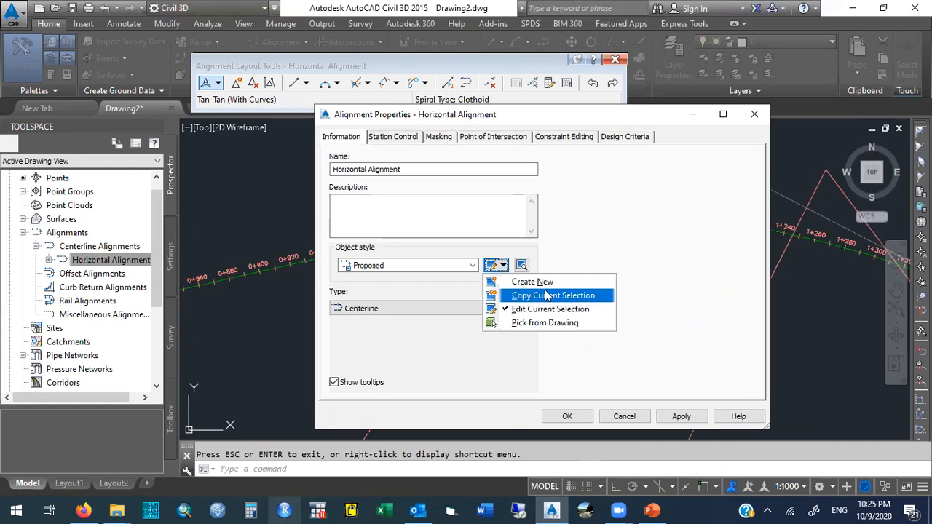
click(603, 298)
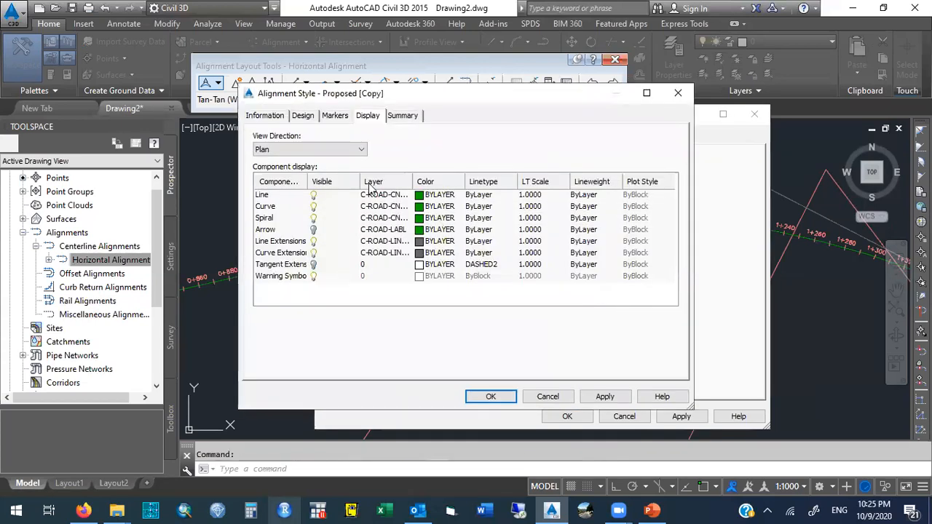
click(277, 116)
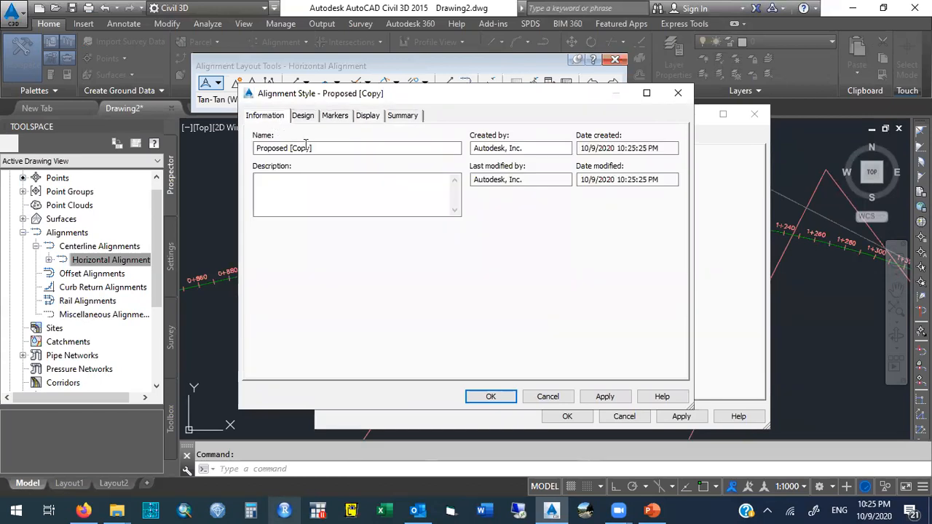
drag(315, 148, 229, 151)
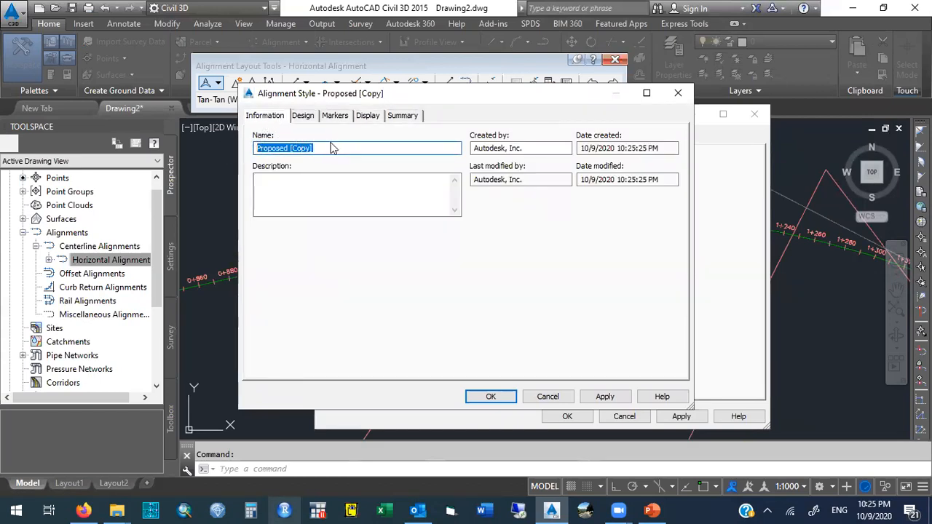
text(Luis Amador)
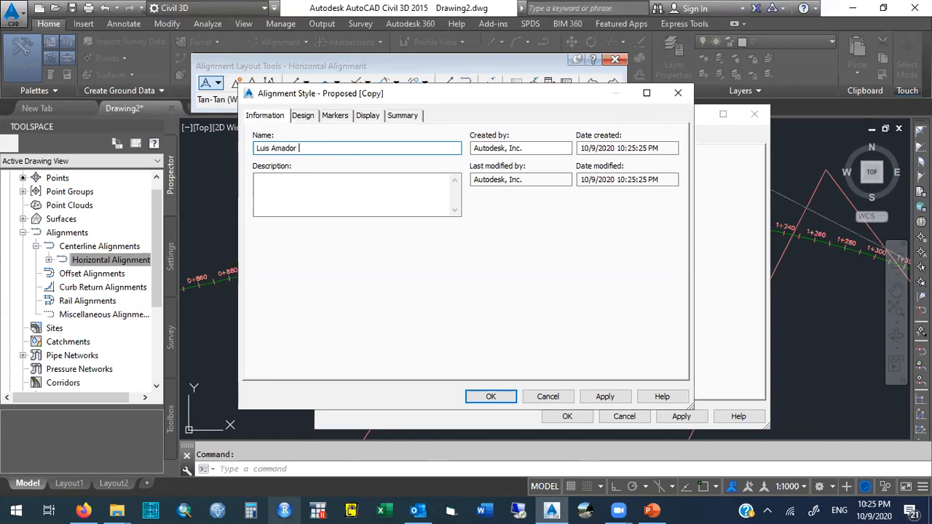
text( - Horizon)
text(tal Style)
key(Left)
key(Left)
key(Left)
key(Left)
key(Left)
key(Left)
key(Left)
key(Left)
key(Left)
key(Left)
key(Left)
key(Left)
key(Left)
key(Left)
key(Left)
key(Left)
key(shift+Home)
key(Delete)
text(Duke Consultants)
key(BackSpace)
key(BackSpace)
key(BackSpace)
key(BackSpace)
key(BackSpace)
key(BackSpace)
key(BackSpace)
key(BackSpace)
key(BackSpace)
key(BackSpace)
key(BackSpace)
key(BackSpace)
key(BackSpace)
key(BackSpace)
key(BackSpace)
key(BackSpace)
key(BackSpace)
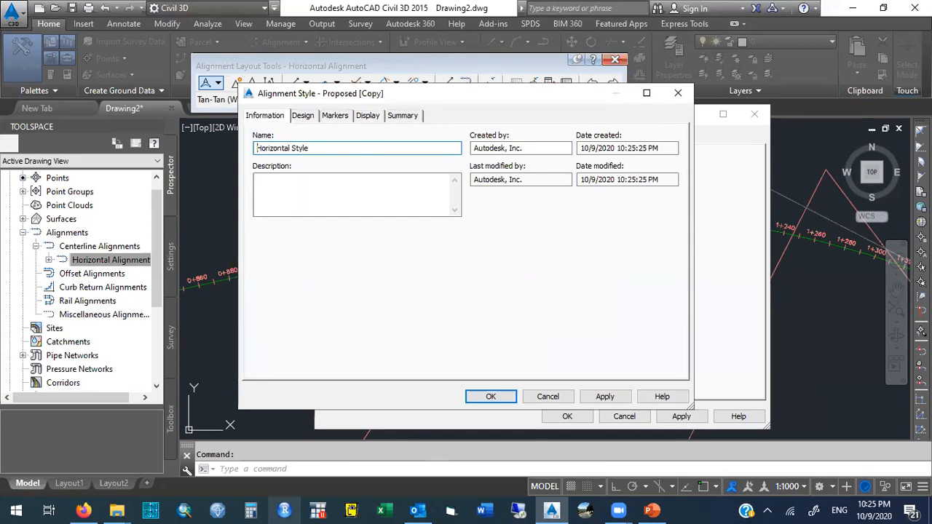
click(321, 149)
text(PErsonalized)
key(BackSpace)
key(BackSpace)
key(BackSpace)
key(BackSpace)
key(BackSpace)
key(BackSpace)
key(BackSpace)
key(BackSpace)
key(BackSpace)
key(BackSpace)
key(BackSpace)
key(BackSpace)
Review the style's Design and Markers settings, then set the plan Line component's color to 160.
click(311, 118)
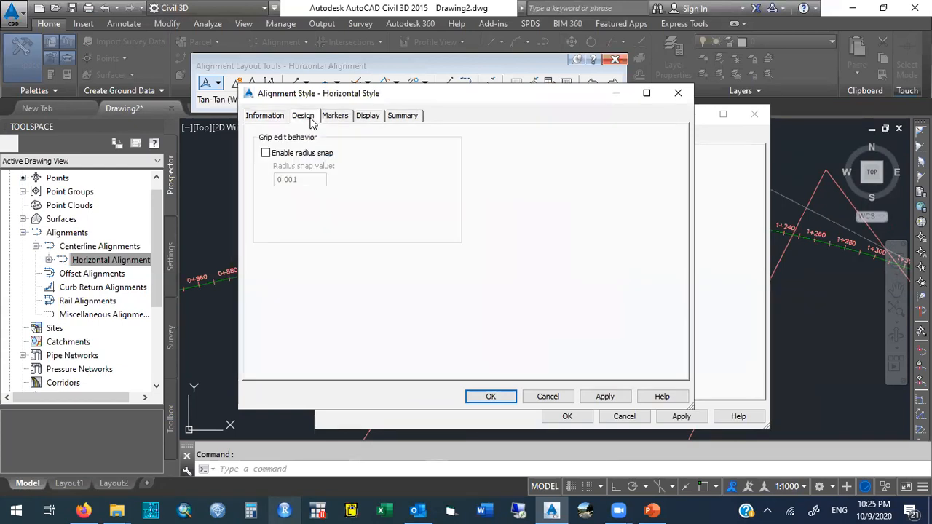
click(344, 119)
click(367, 118)
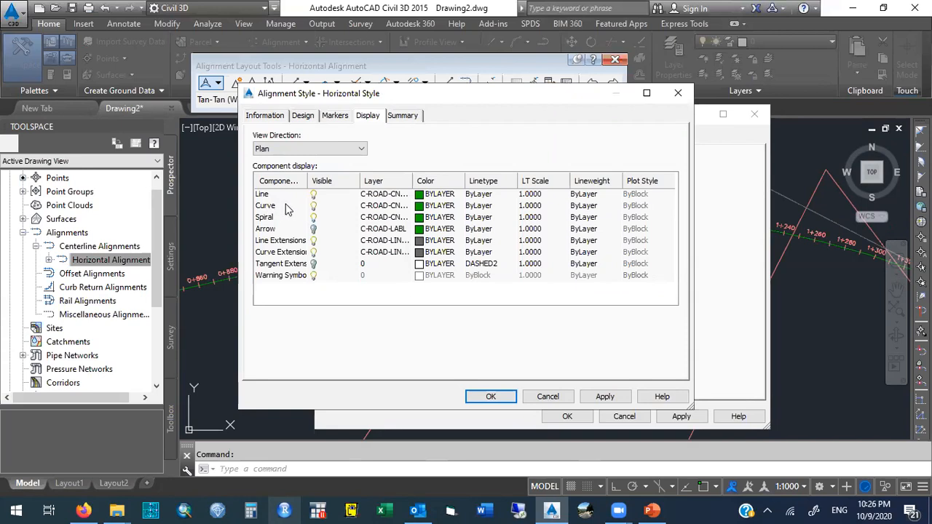
click(429, 197)
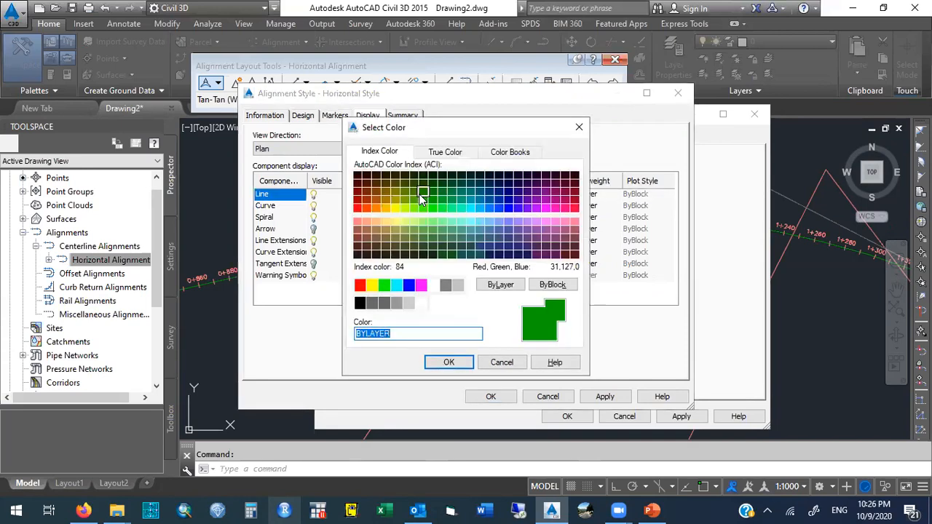
click(502, 209)
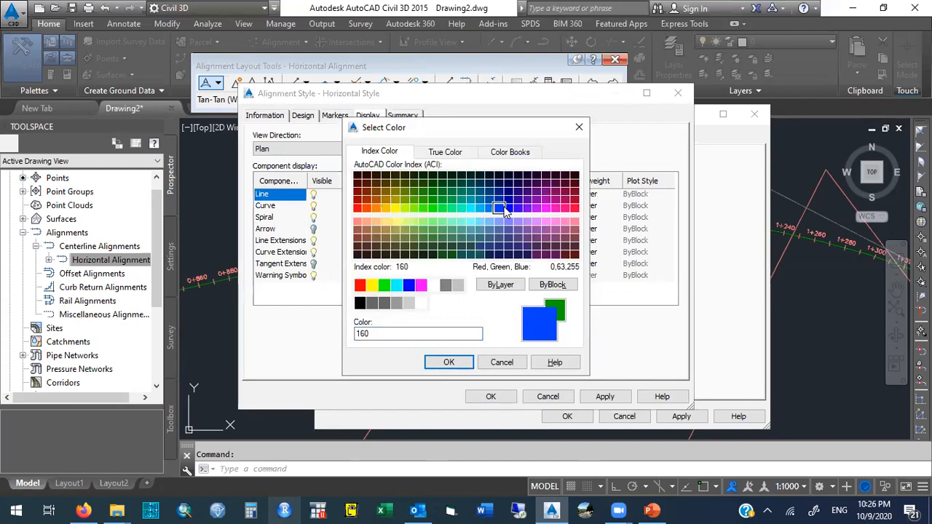
click(449, 362)
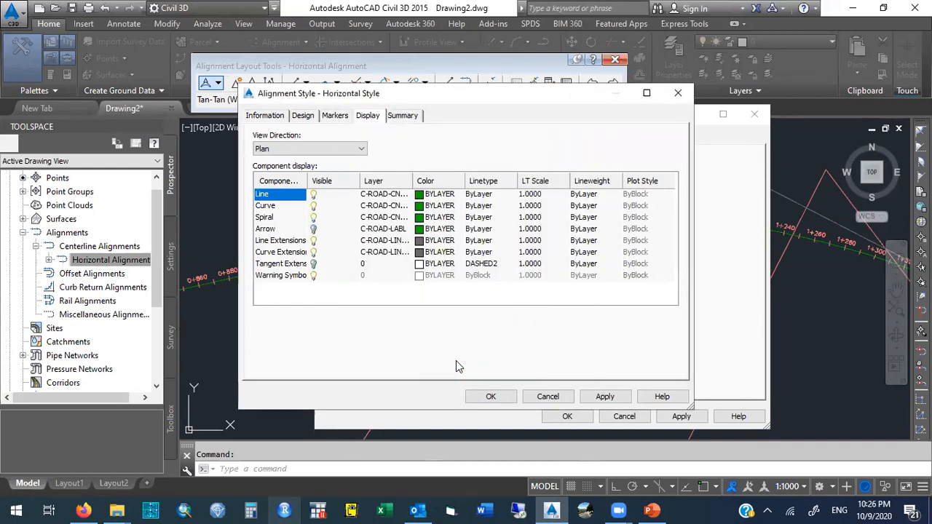
Set the Curve and Spiral components' colors to 10 (red) in the style's plan display.
click(425, 206)
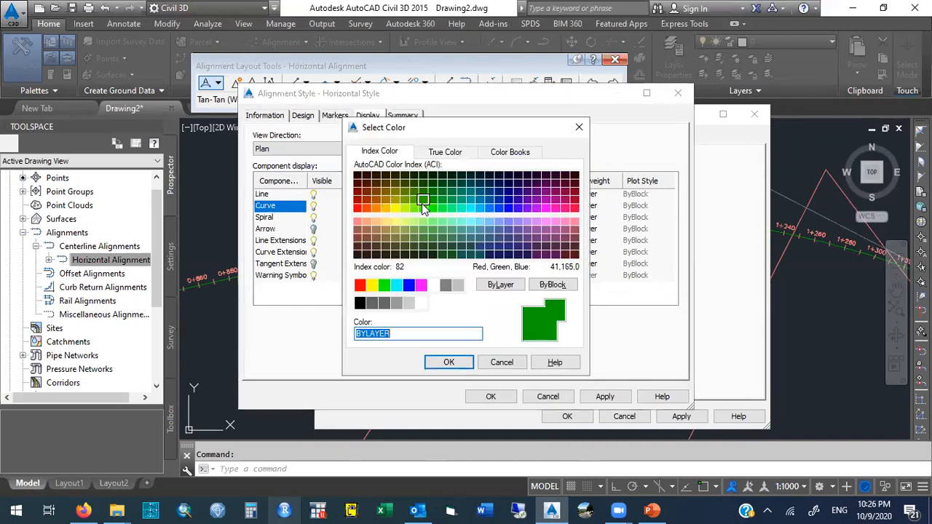
click(358, 209)
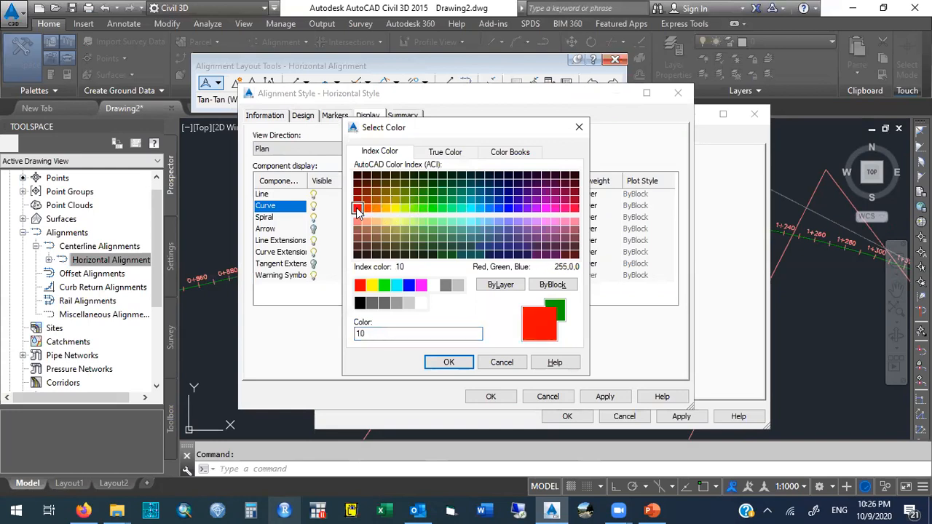
click(447, 361)
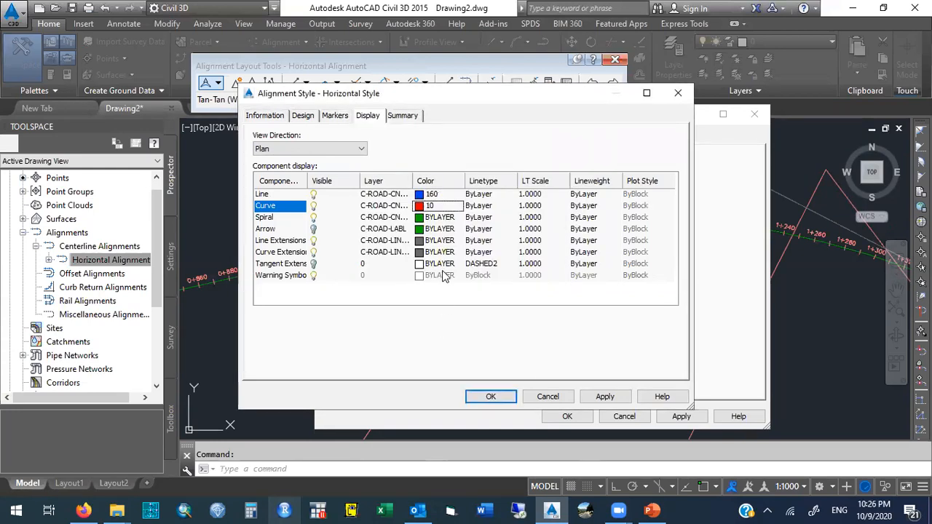
click(425, 218)
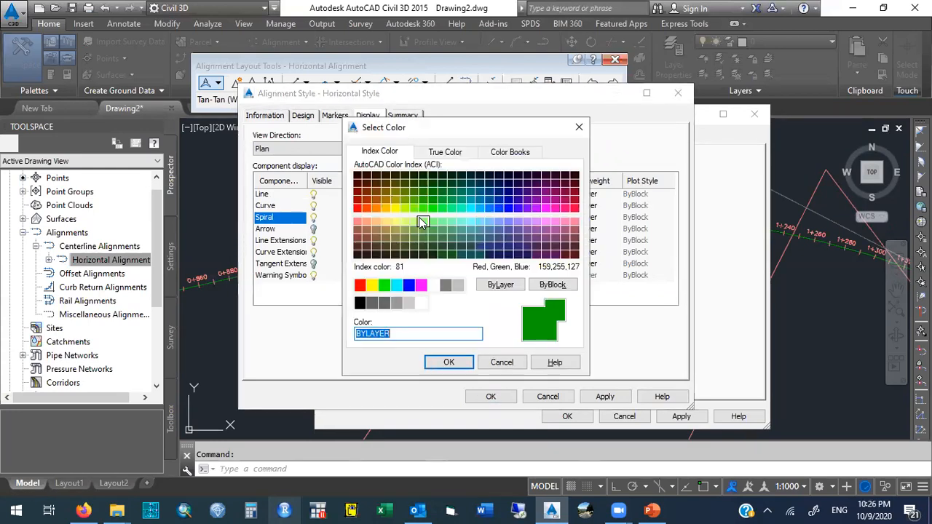
click(358, 209)
click(448, 362)
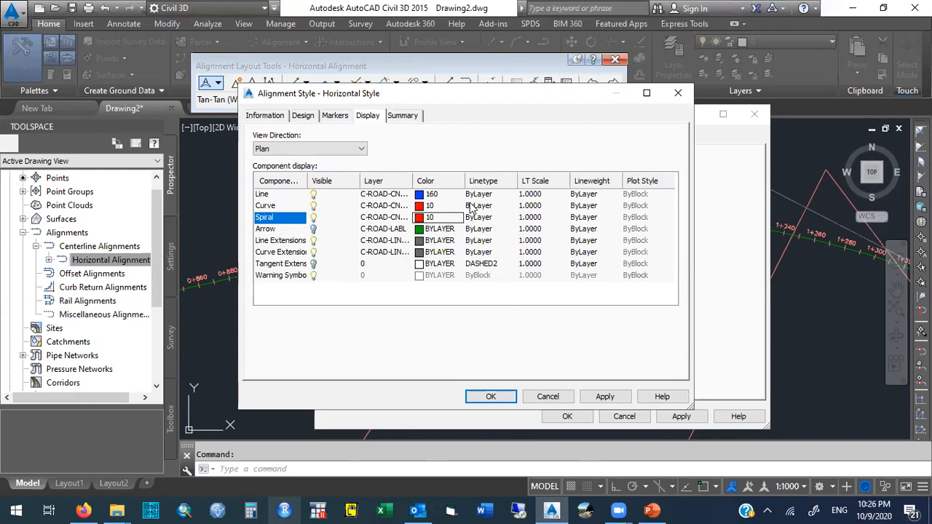
Set the linetype scale of the Curve and Spiral components to 2.
click(525, 195)
click(521, 196)
click(525, 206)
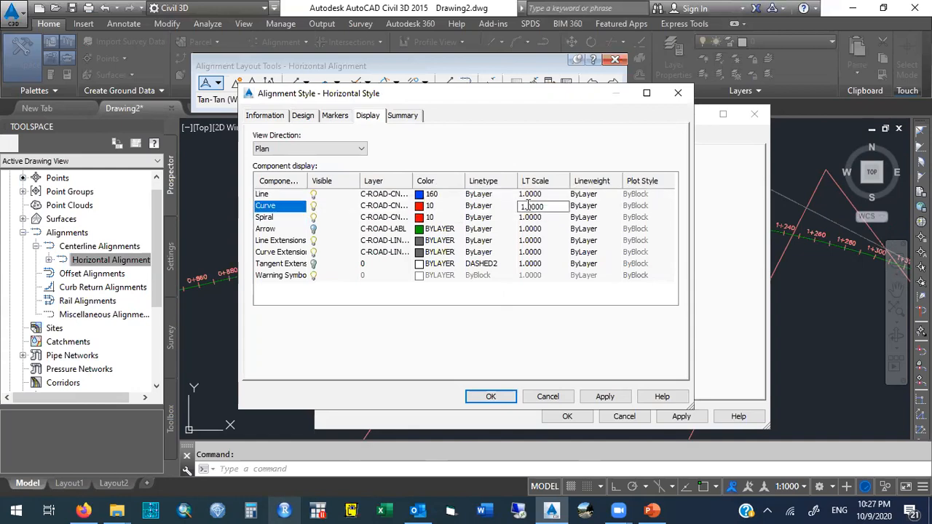
key(BackSpace)
text(2)
key(Return)
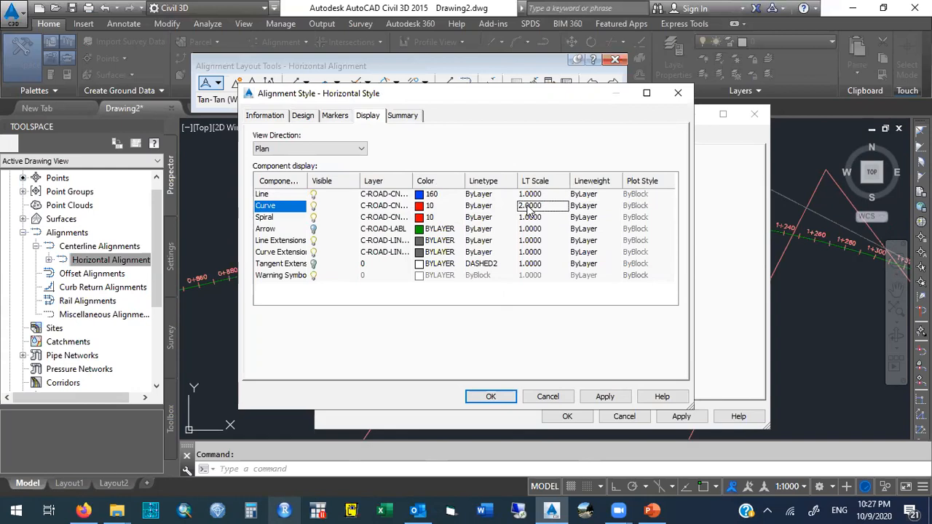
click(522, 217)
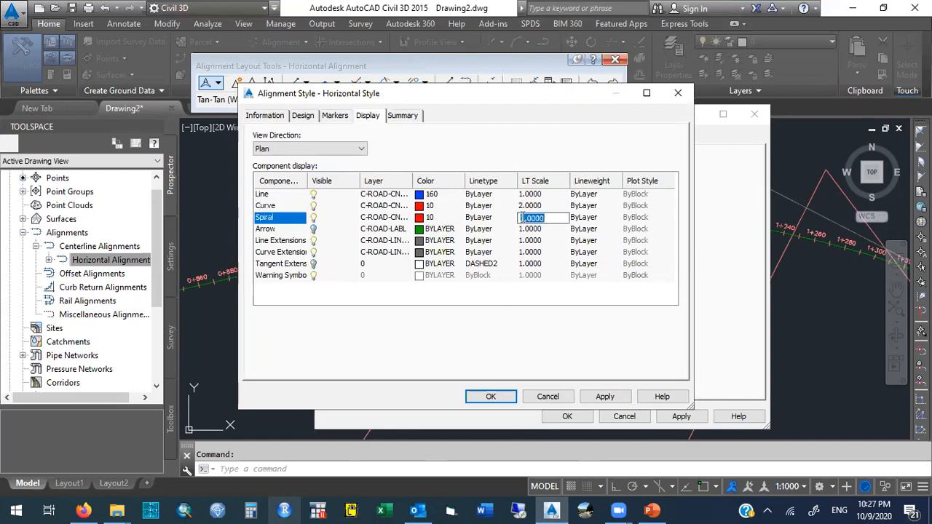
text(2)
key(Return)
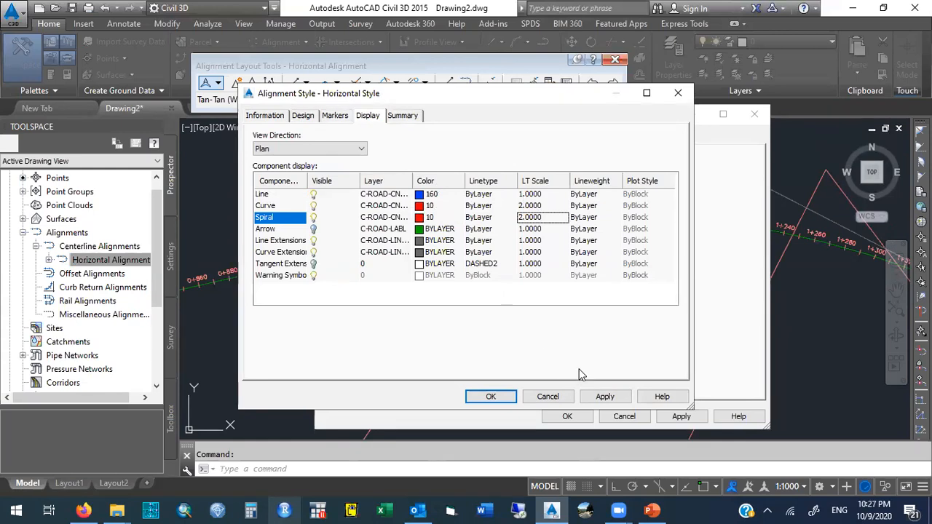
Apply the Horizontal Style to the alignment and close both style and properties dialogs.
click(602, 398)
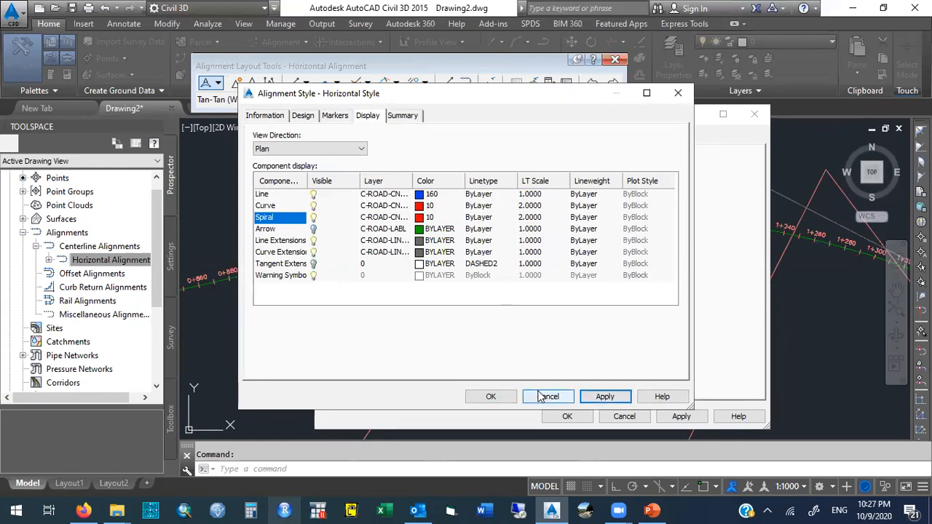
click(497, 396)
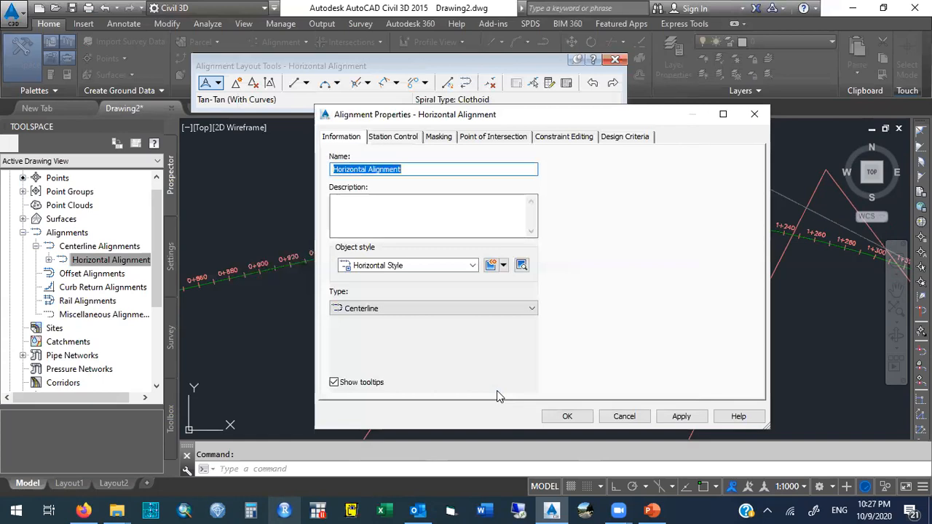
click(678, 416)
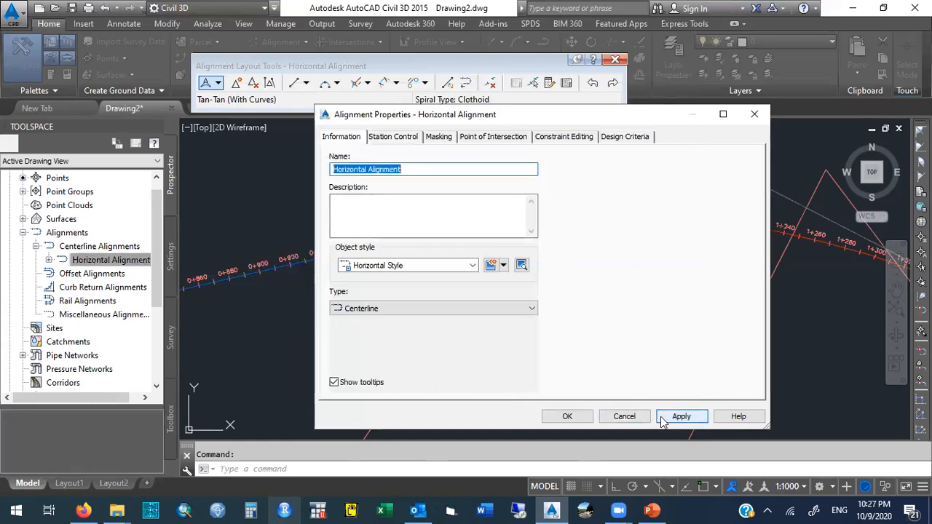
click(571, 417)
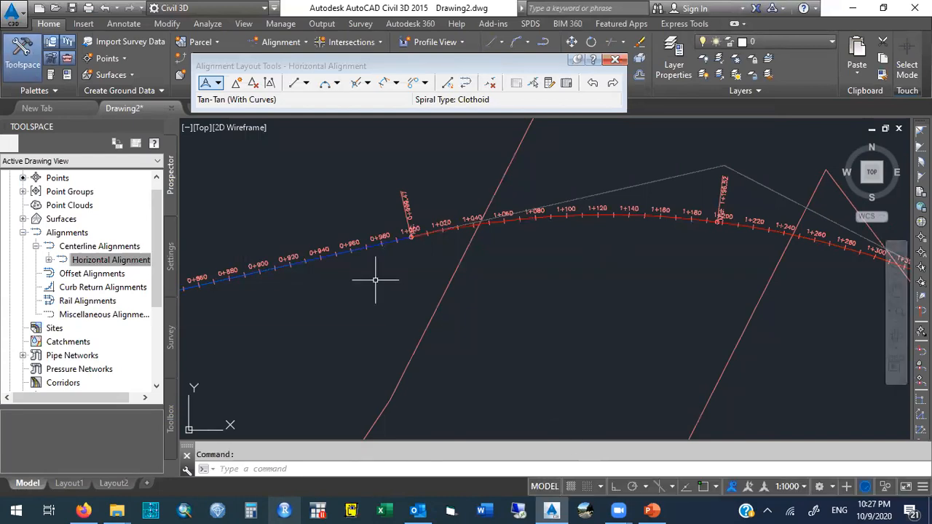
Close the Alignment Layout Tools toolbar.
mouse_move(375, 279)
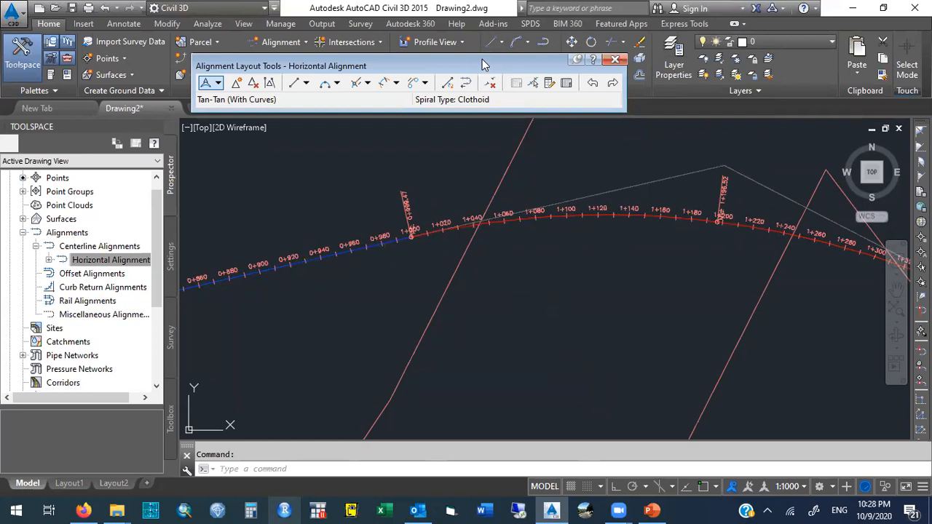
drag(482, 66, 541, 109)
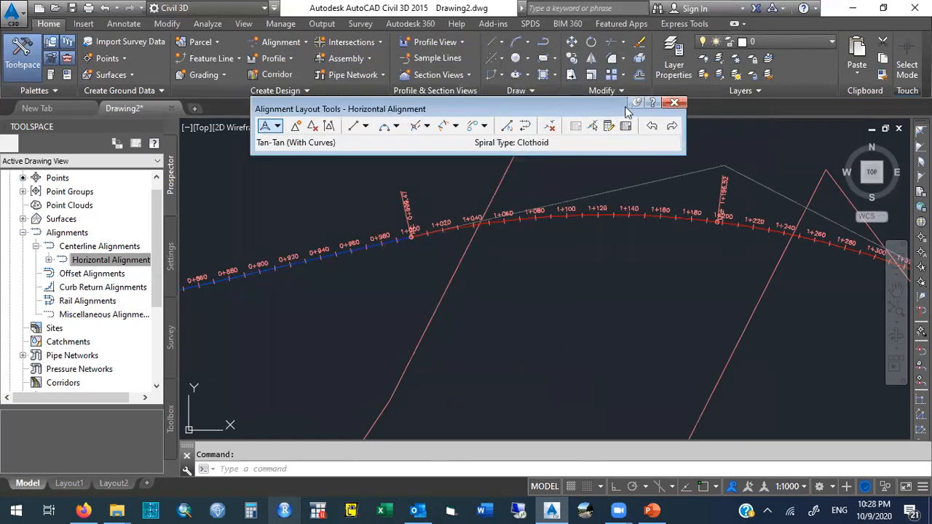
click(674, 104)
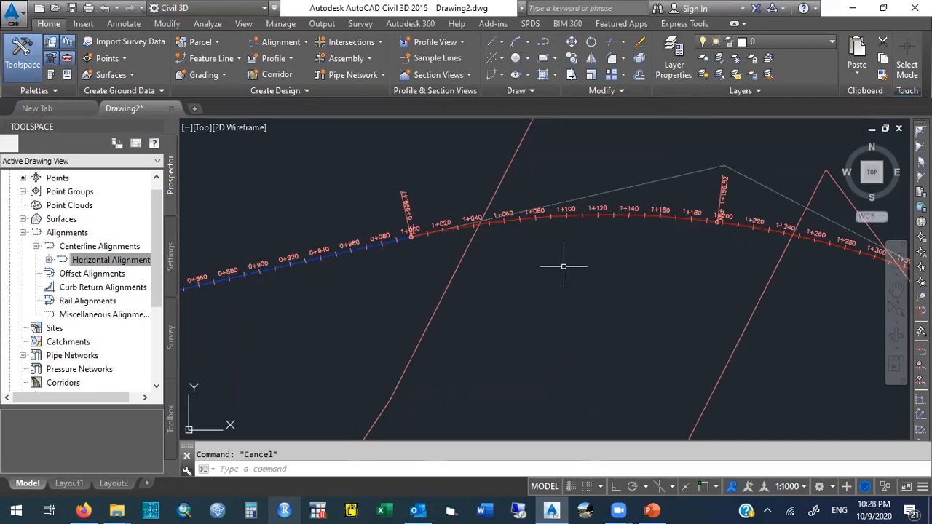
Zoom to the drawing extents and window in on the alignment's western tangent-curve section to inspect it.
text(zoom)
key(Return)
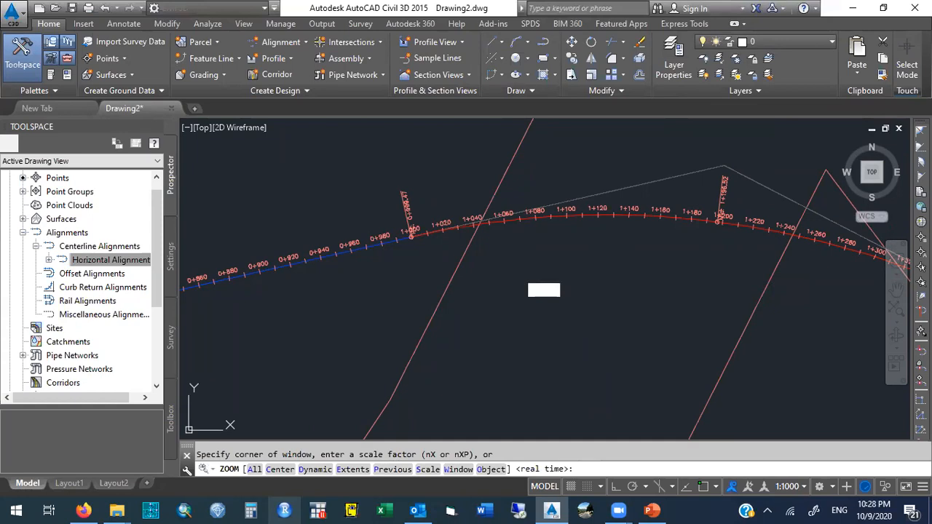
text(e)
key(Return)
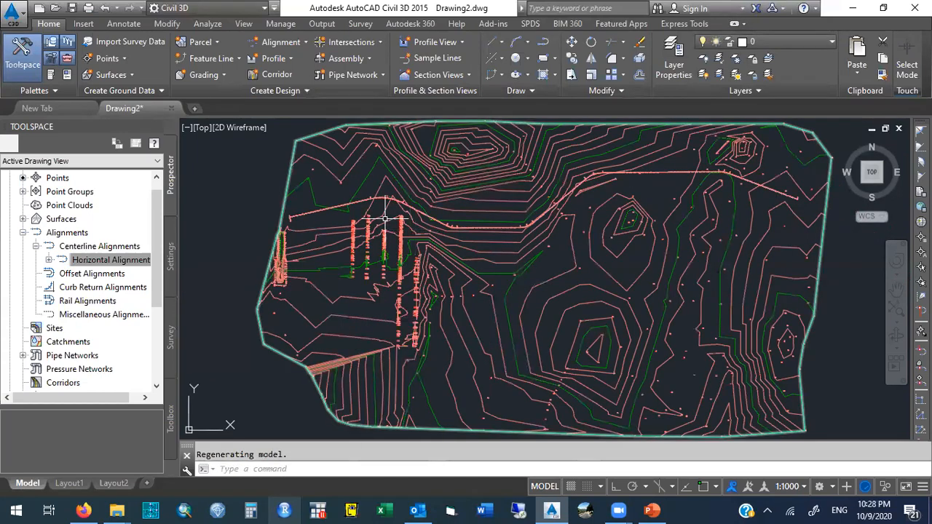
text(zoom)
key(Return)
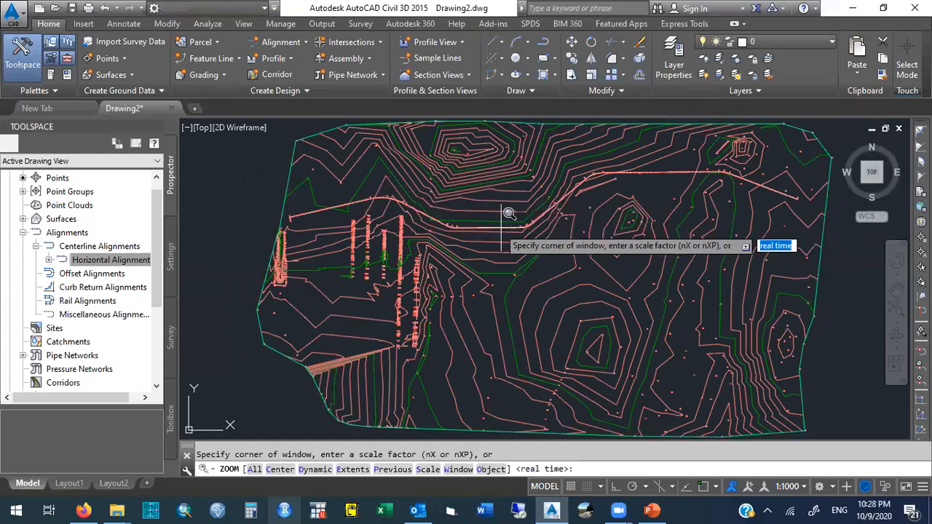
click(439, 203)
click(476, 235)
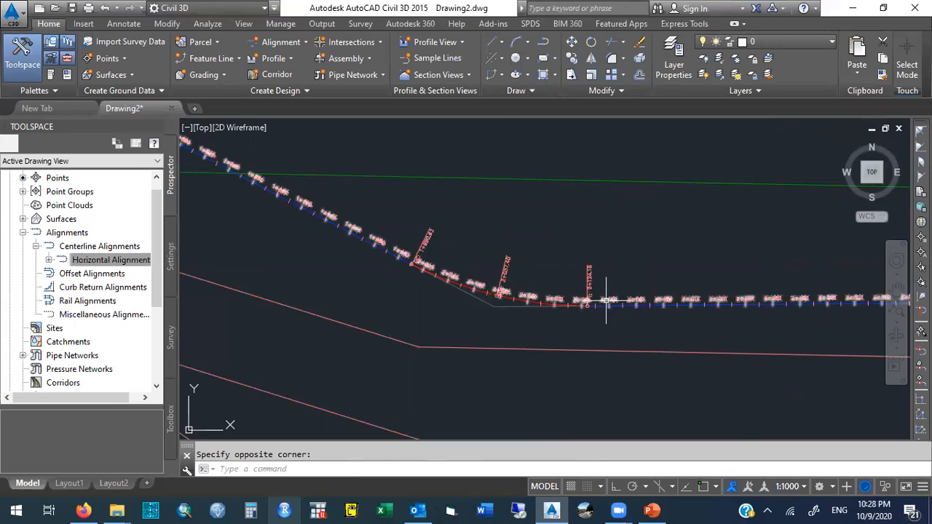
Pan along the alignment from the curve eastward to review its station labels.
text(p)
key(Return)
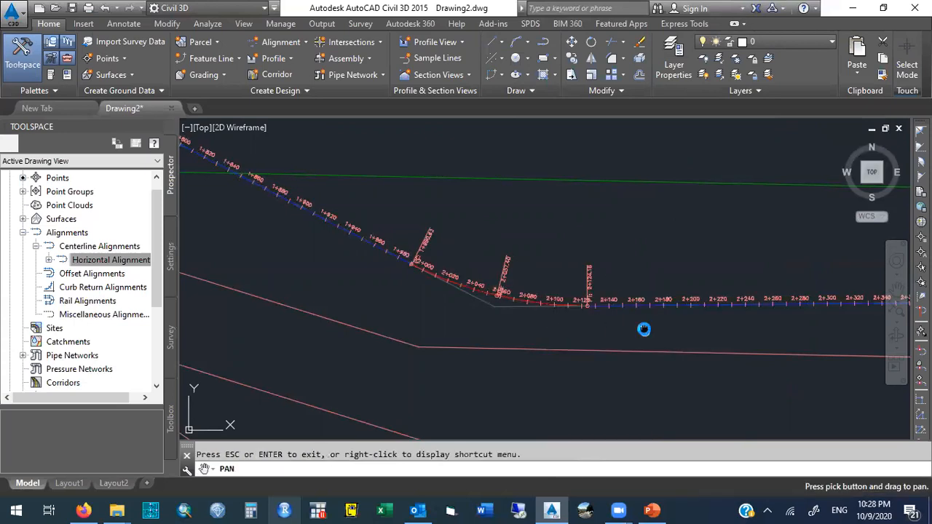
drag(645, 328, 397, 312)
drag(664, 303, 359, 306)
drag(662, 285, 339, 299)
drag(648, 296, 408, 293)
mouse_move(645, 236)
mouse_down()
mouse_move(385, 331)
mouse_move(489, 351)
mouse_move(470, 370)
mouse_move(529, 309)
mouse_up()
drag(634, 203, 519, 305)
drag(615, 228, 572, 277)
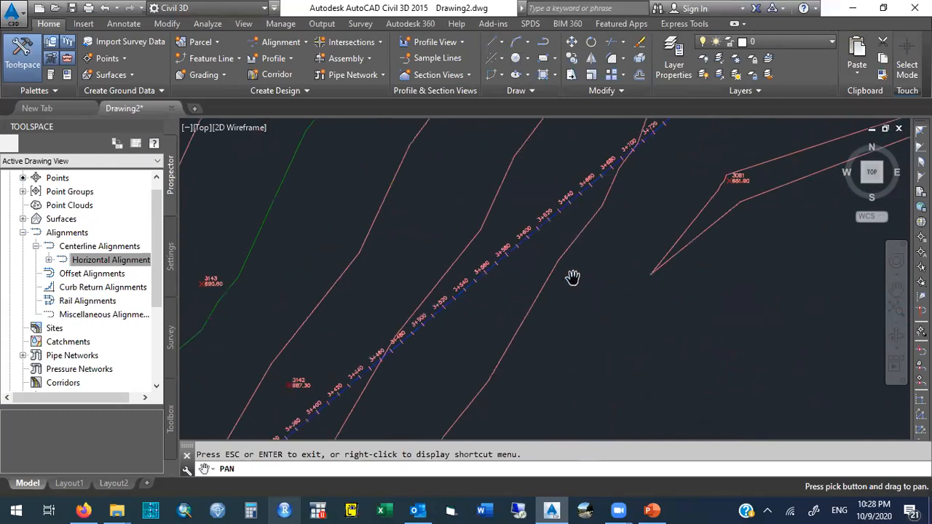
key(Escape)
mouse_move(601, 273)
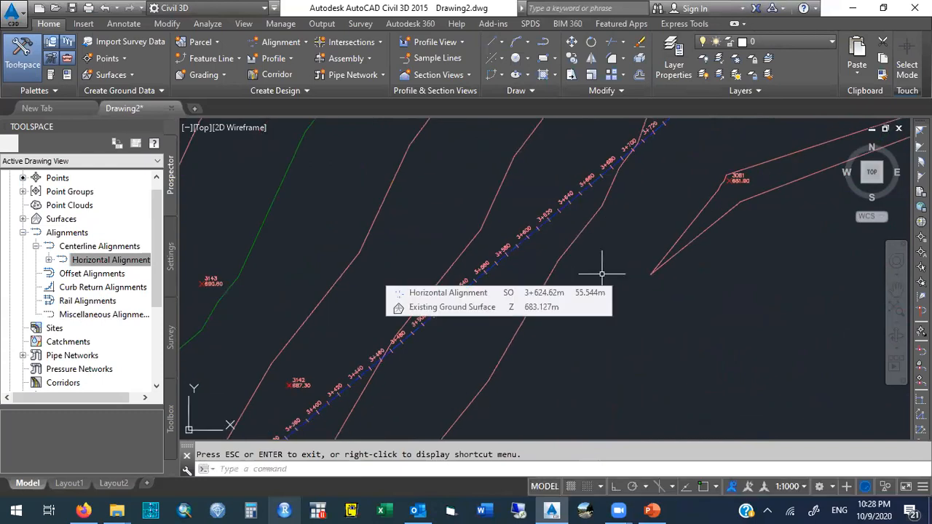
Zoom to the drawing extents and pan the surface down to view the whole alignment.
text(zoom)
key(Return)
text(e)
key(Return)
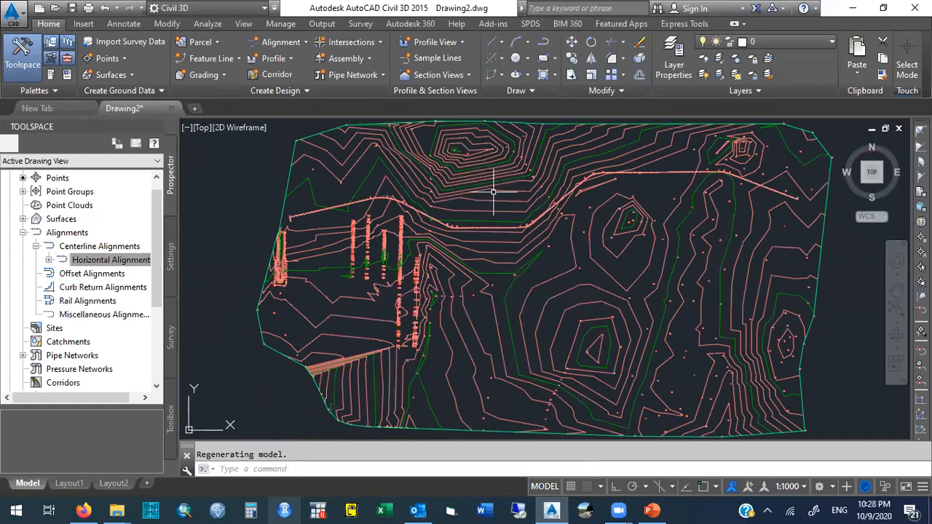
text(pan)
key(Return)
mouse_move(490, 177)
mouse_down()
mouse_move(498, 265)
mouse_move(483, 288)
mouse_up()
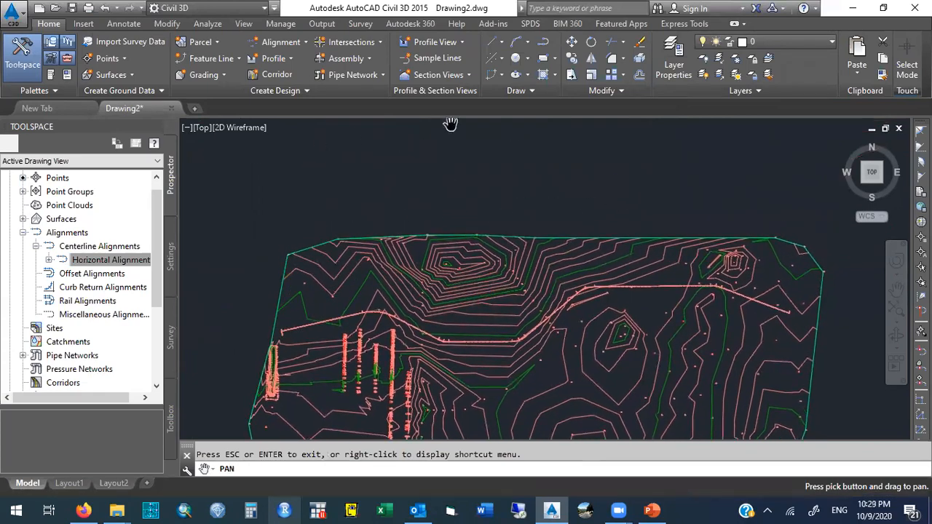
key(Escape)
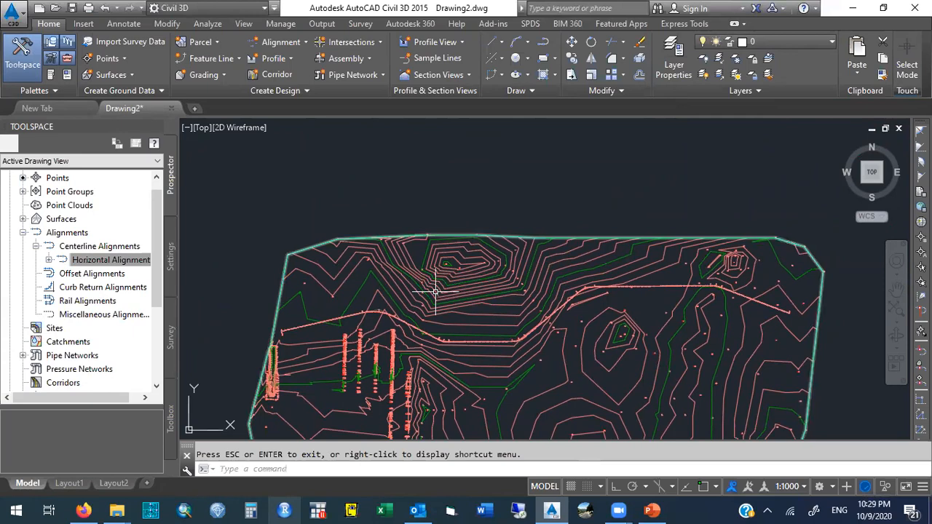
mouse_move(435, 292)
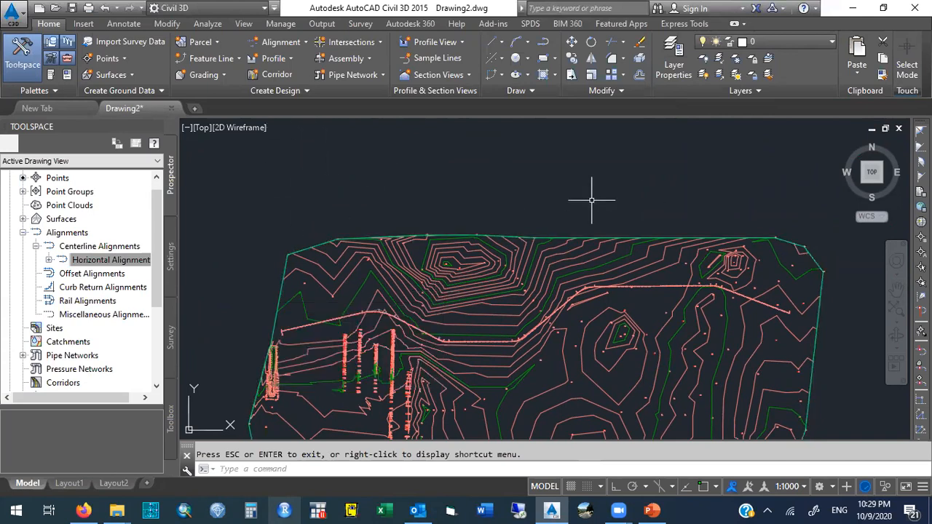
Open the profile commands to begin creating a surface profile along the alignment.
mouse_move(699, 207)
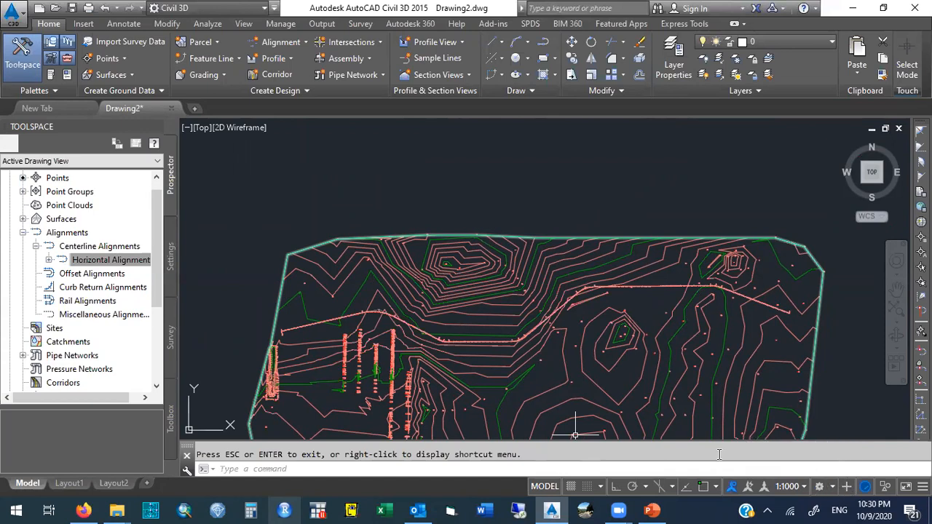
click(291, 59)
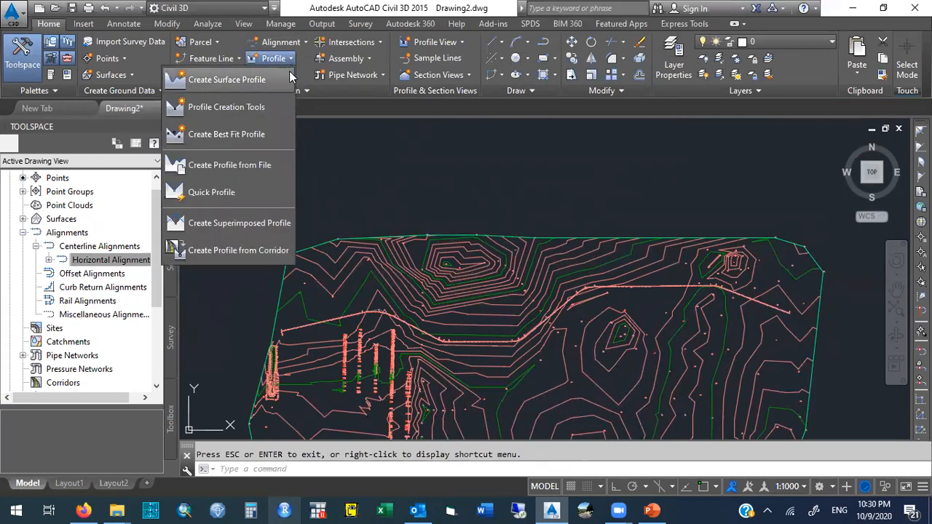
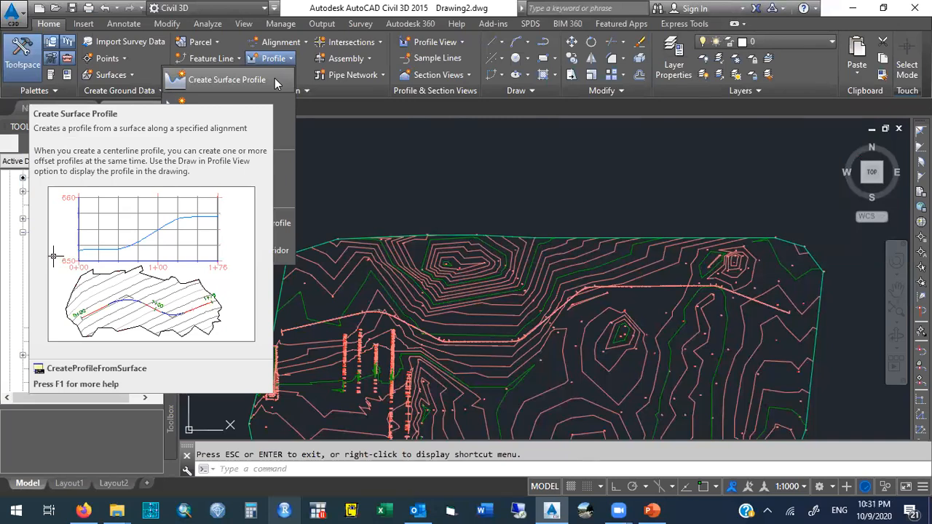
Start Create Surface Profile and turn on sample offsets, entering an offset of 0.
click(275, 78)
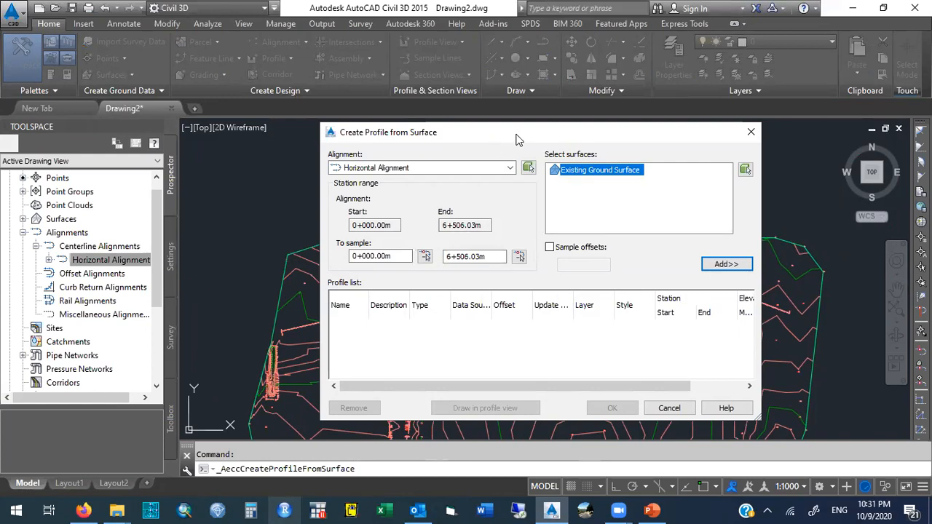
drag(518, 139, 703, 170)
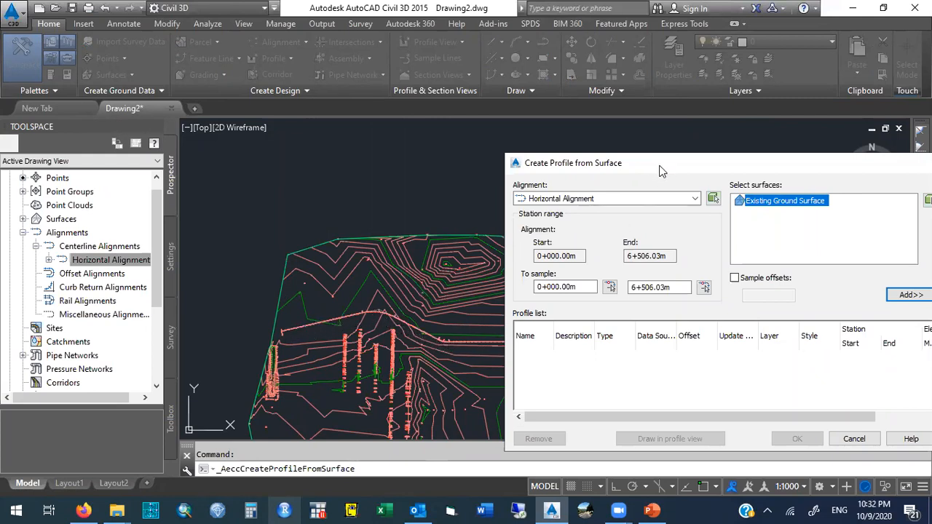
drag(659, 170, 580, 18)
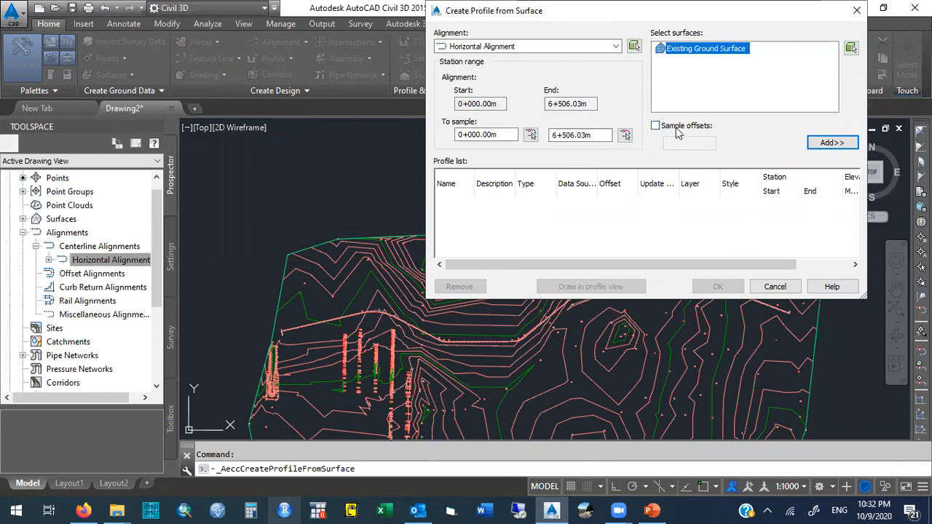
drag(675, 11, 669, 143)
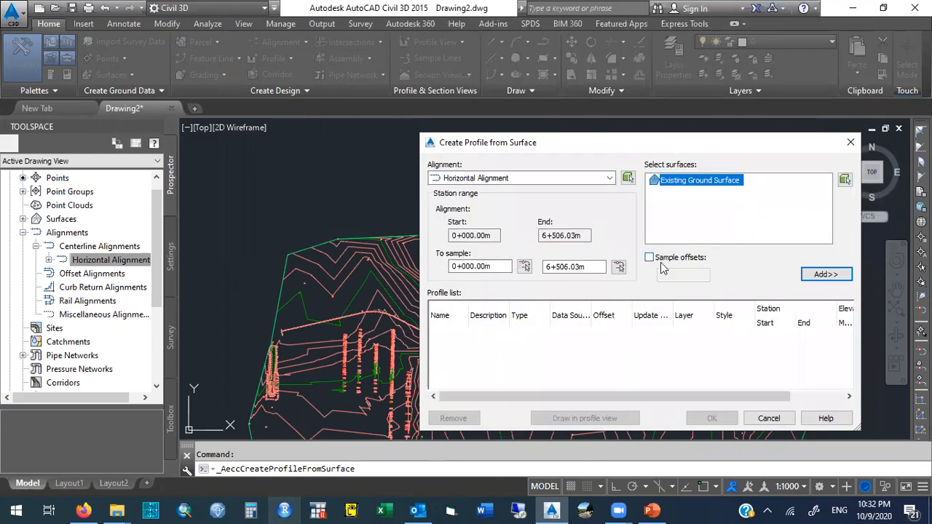
click(650, 258)
click(650, 258)
click(650, 259)
click(650, 259)
click(650, 259)
click(650, 259)
click(650, 259)
click(669, 274)
text(0)
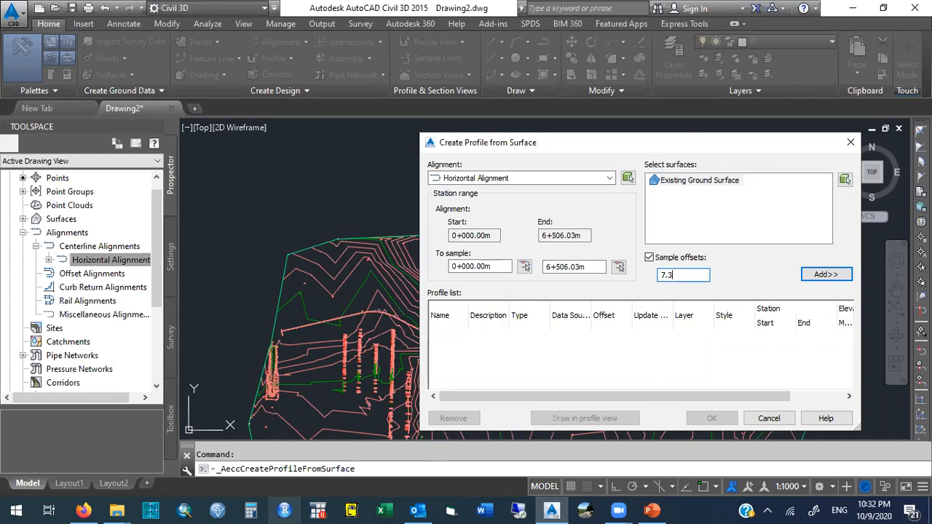
Add the Existing Ground Surface profile along Horizontal Alignment to the profile list with a 0 sample offset.
key(BackSpace)
key(BackSpace)
click(648, 258)
click(648, 258)
click(663, 274)
click(825, 274)
click(649, 258)
click(650, 258)
click(671, 274)
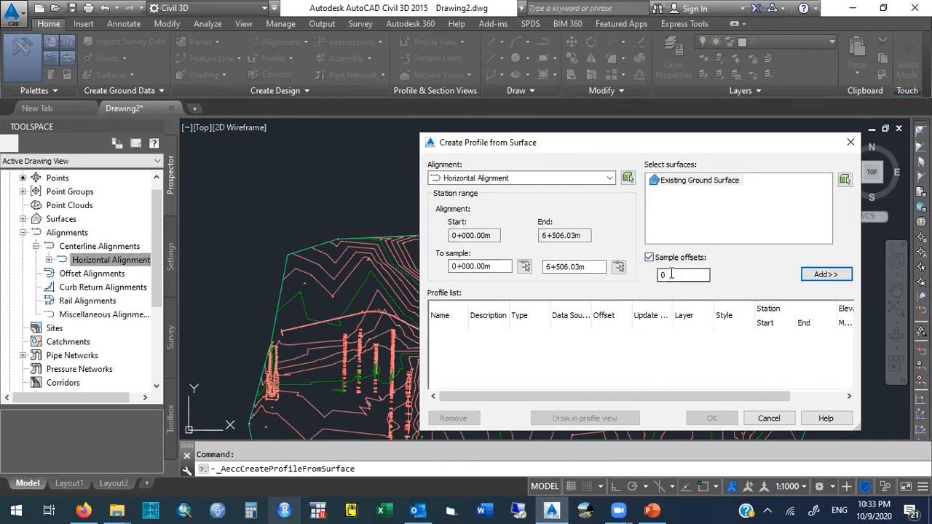
click(825, 274)
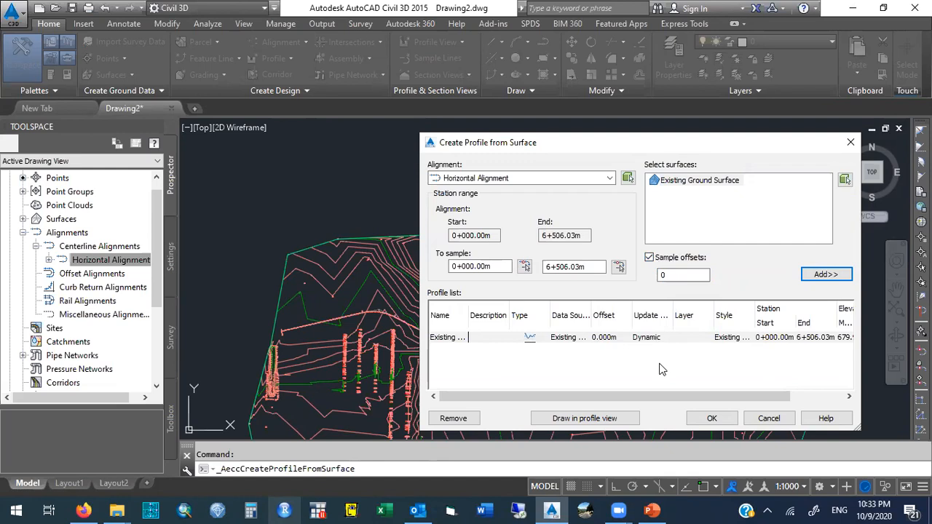
Draw the profile in a new profile view named Surface Profile View.
click(583, 418)
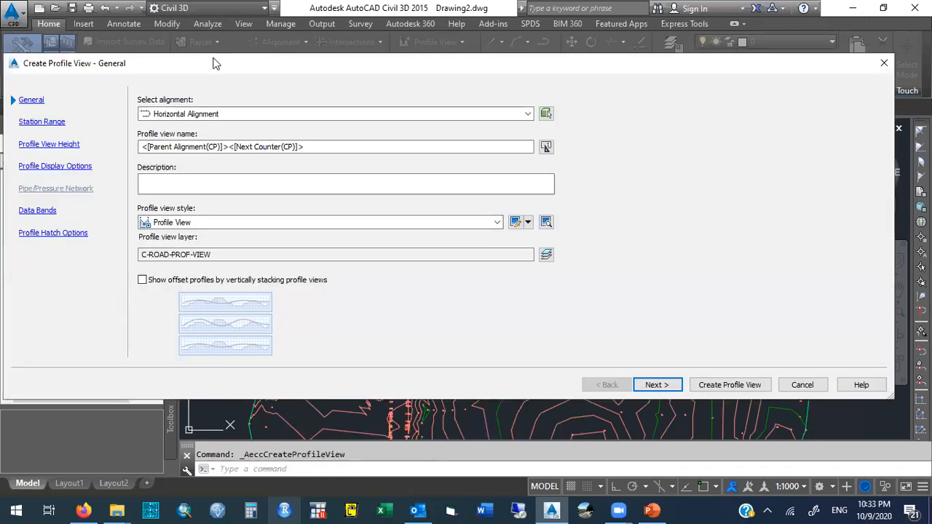
drag(215, 63, 411, 103)
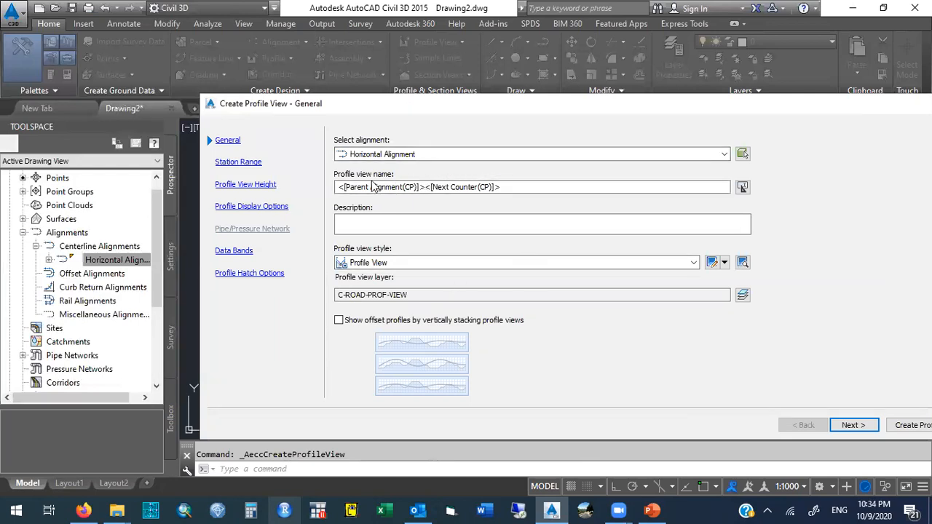
click(517, 186)
drag(516, 187, 364, 187)
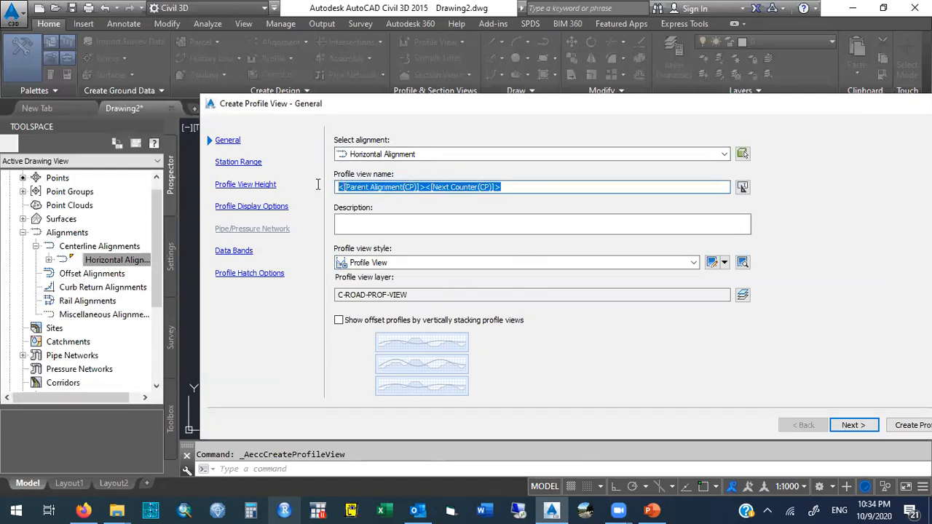
text(Surface )
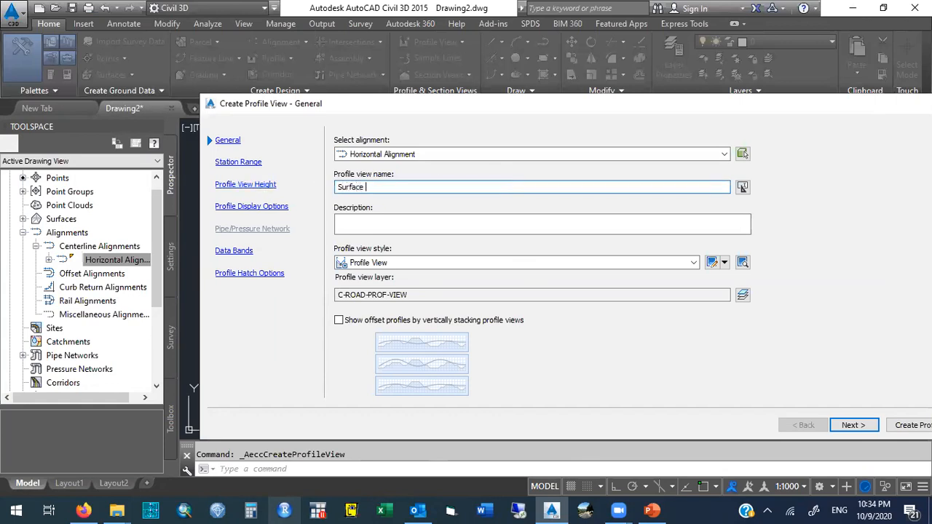
text(Profile View)
Create a copy of the Profile View style to customize for this profile view.
click(724, 264)
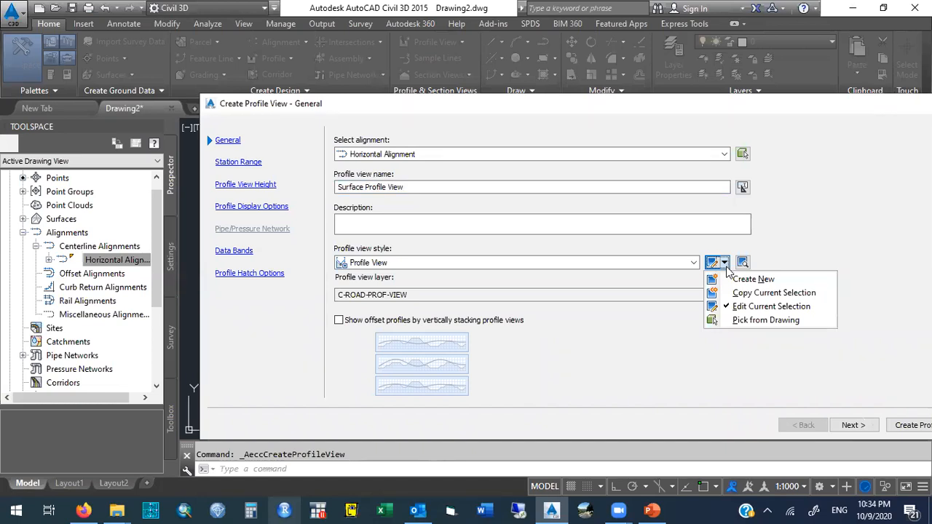
click(780, 295)
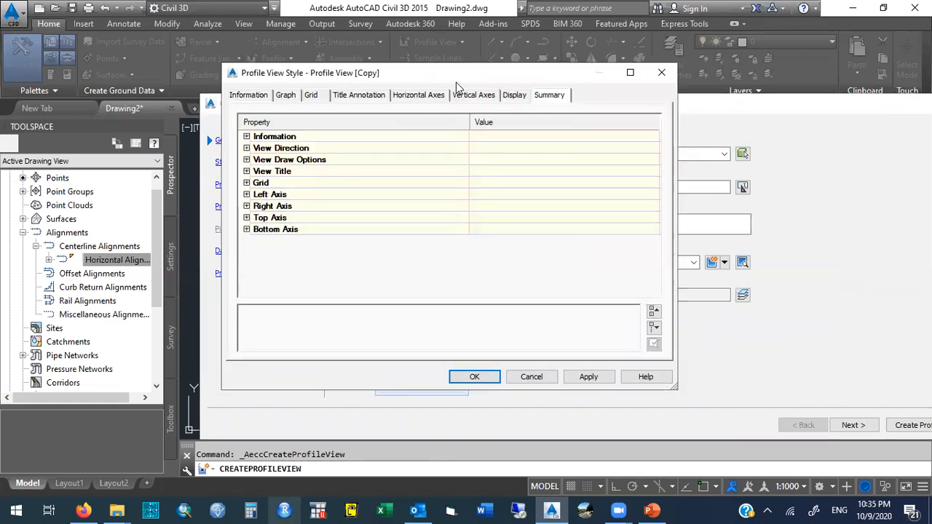
drag(455, 76, 486, 289)
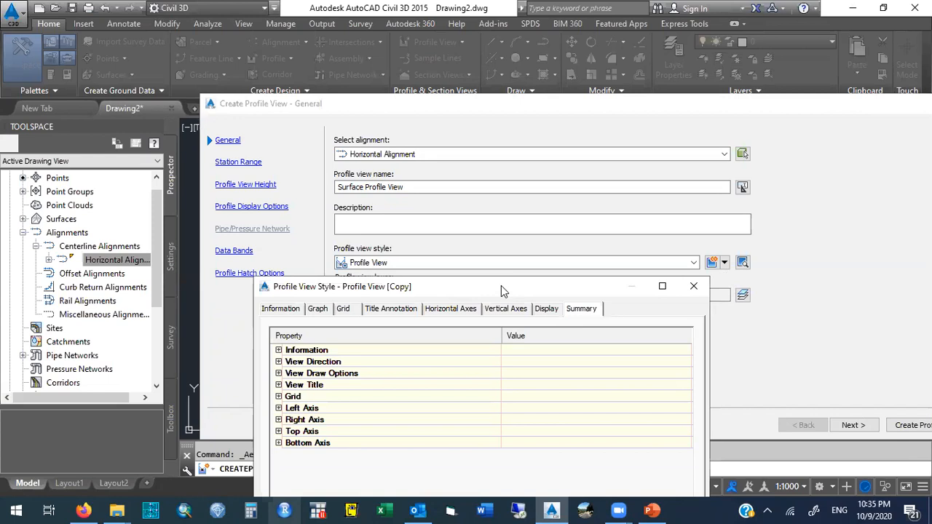
drag(500, 288, 495, 203)
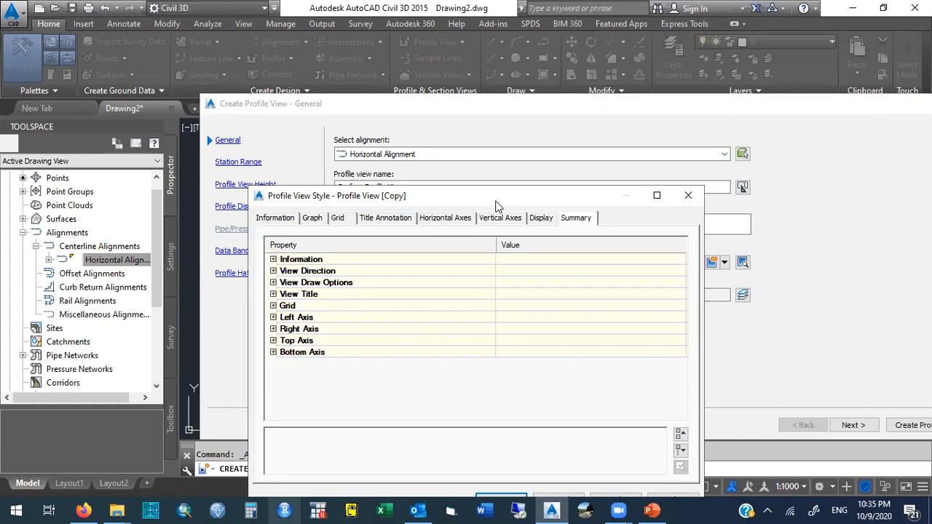
click(276, 219)
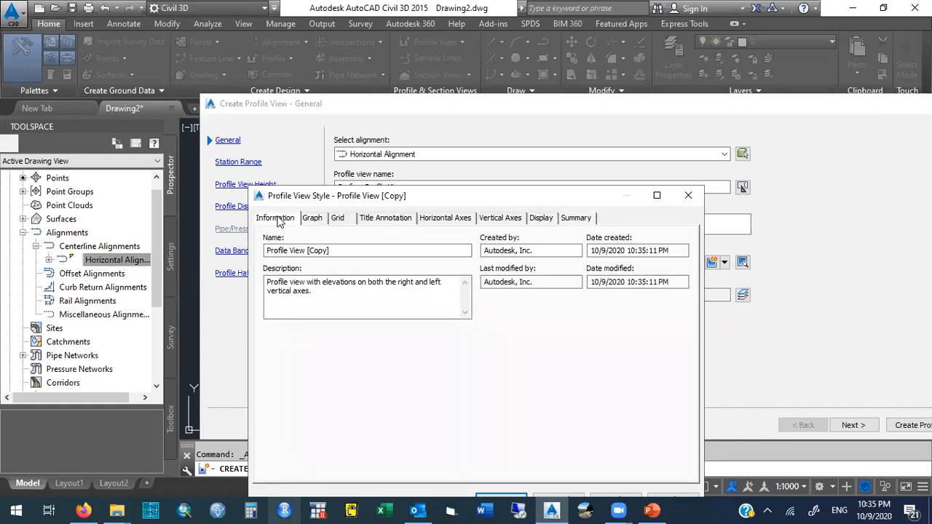
click(327, 250)
drag(329, 249, 262, 250)
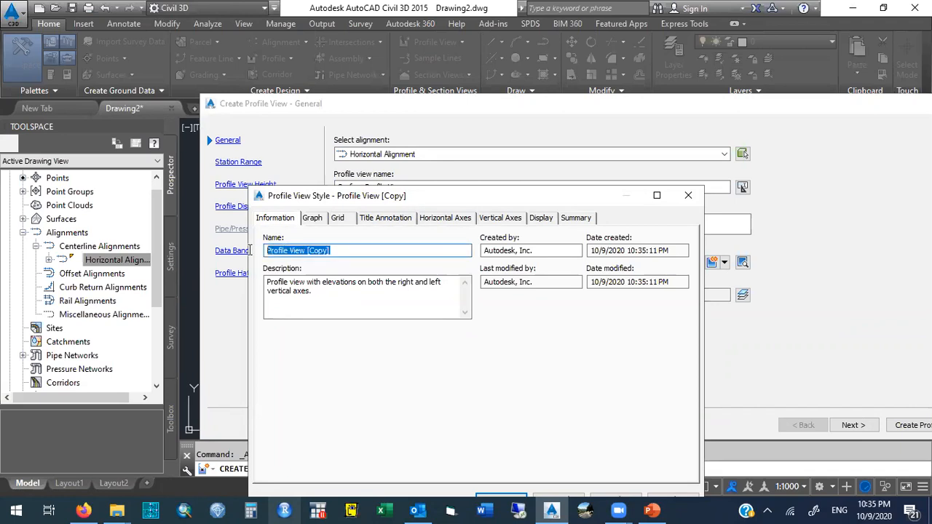
Rename the copied profile view style to Profile View Personalized.
click(318, 222)
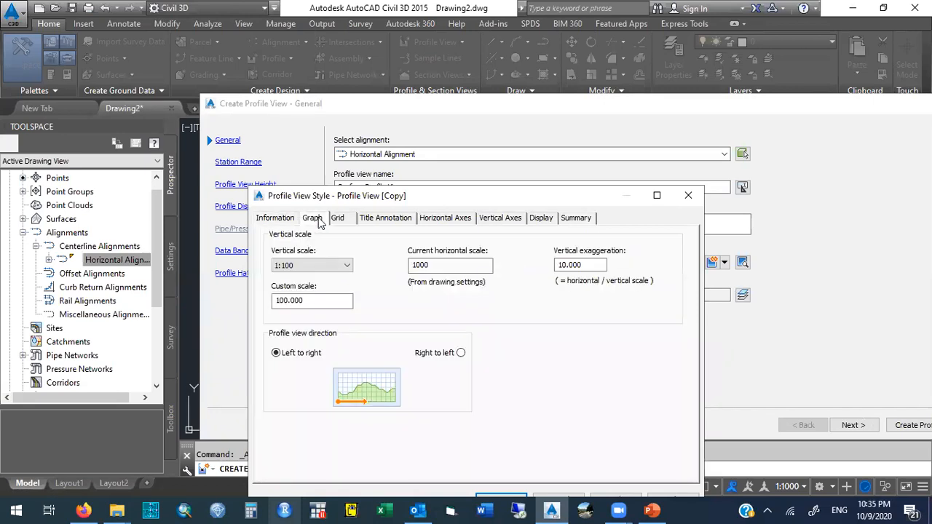
click(346, 221)
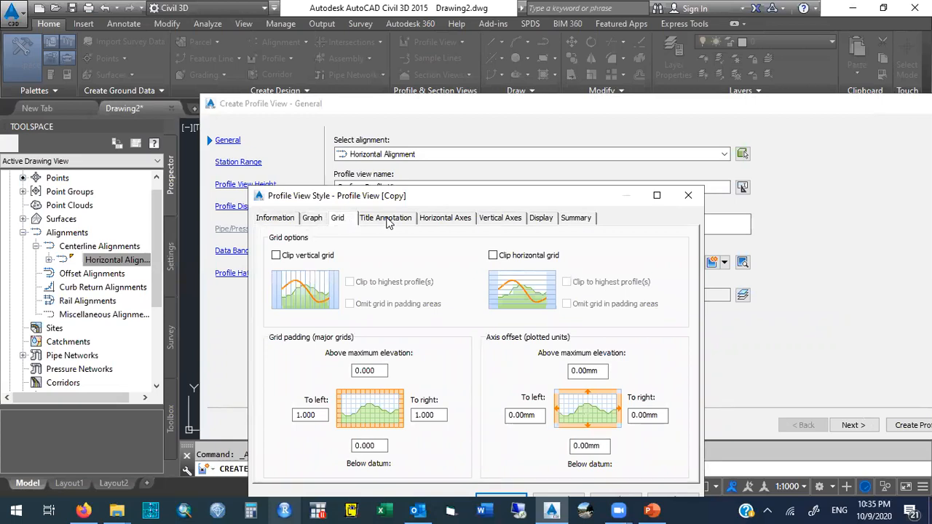
click(388, 221)
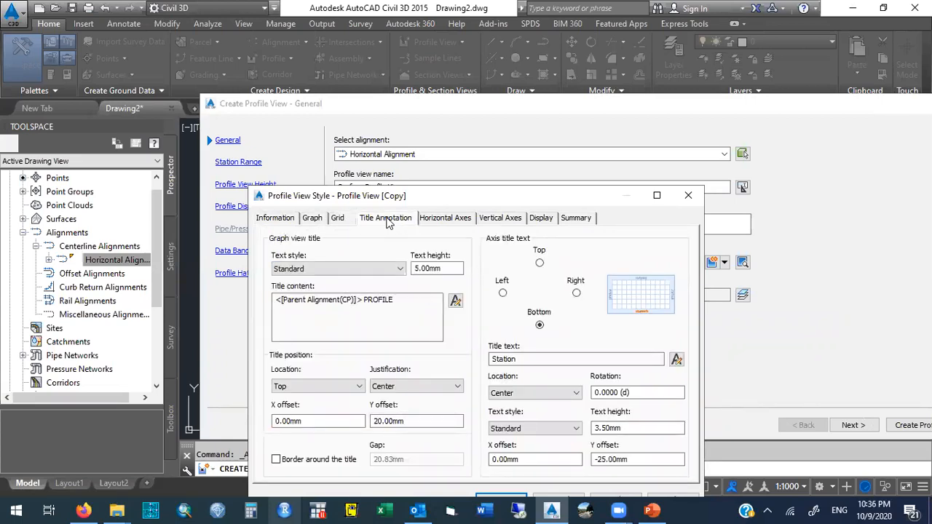
click(290, 219)
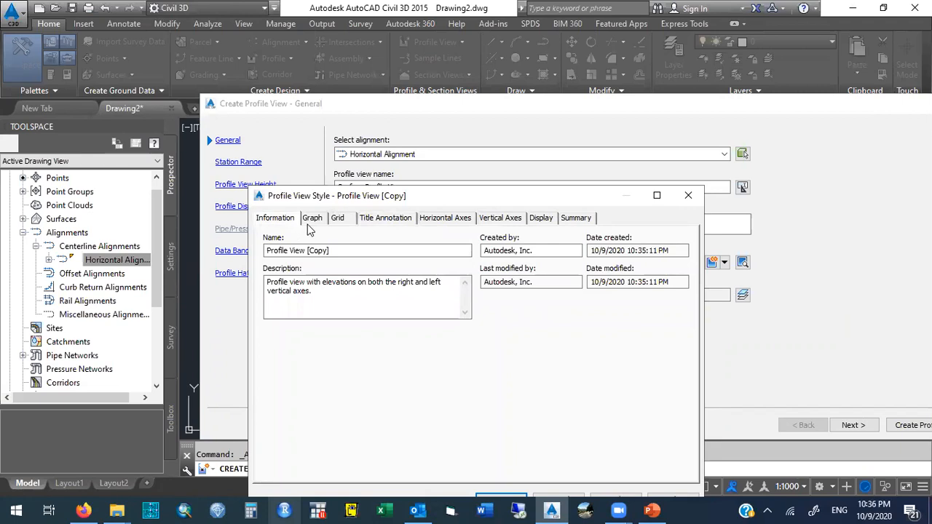
drag(341, 247, 238, 260)
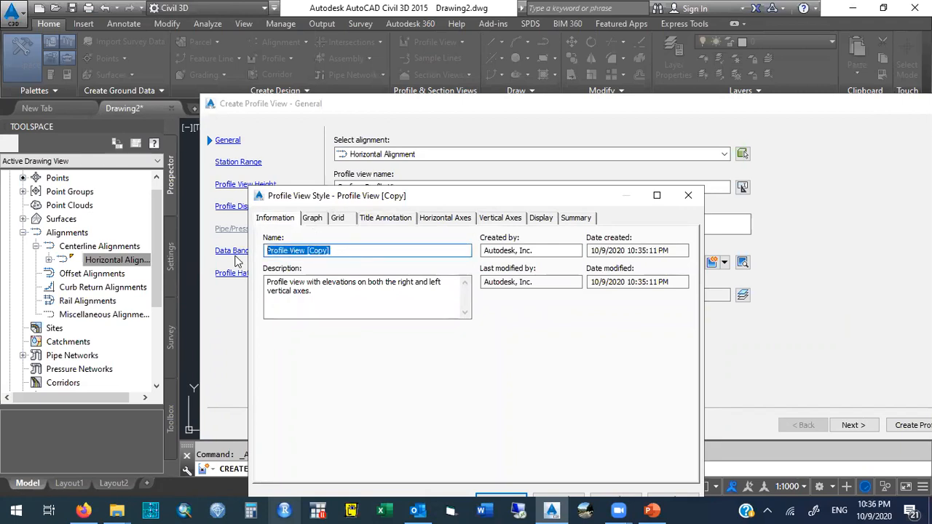
key(End)
key(BackSpace)
key(BackSpace)
key(BackSpace)
key(BackSpace)
key(BackSpace)
key(BackSpace)
text(Personalized)
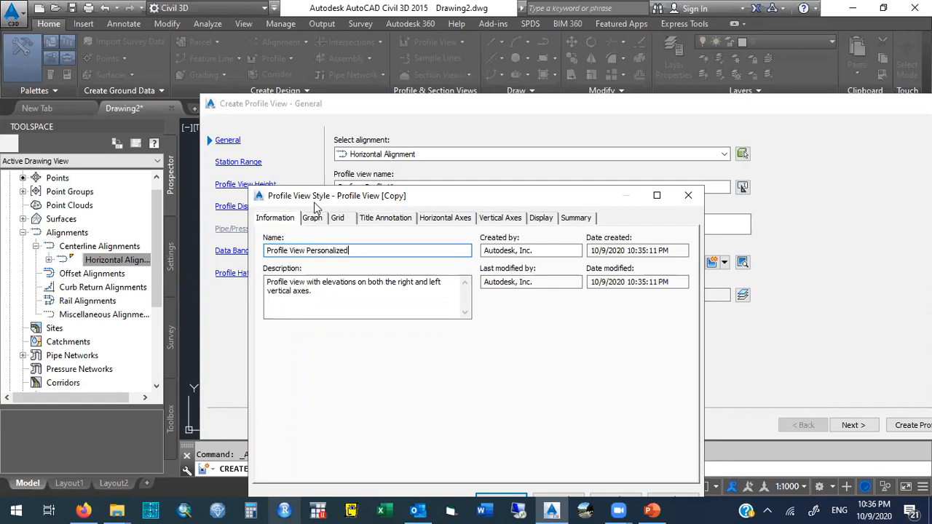
drag(305, 250, 370, 238)
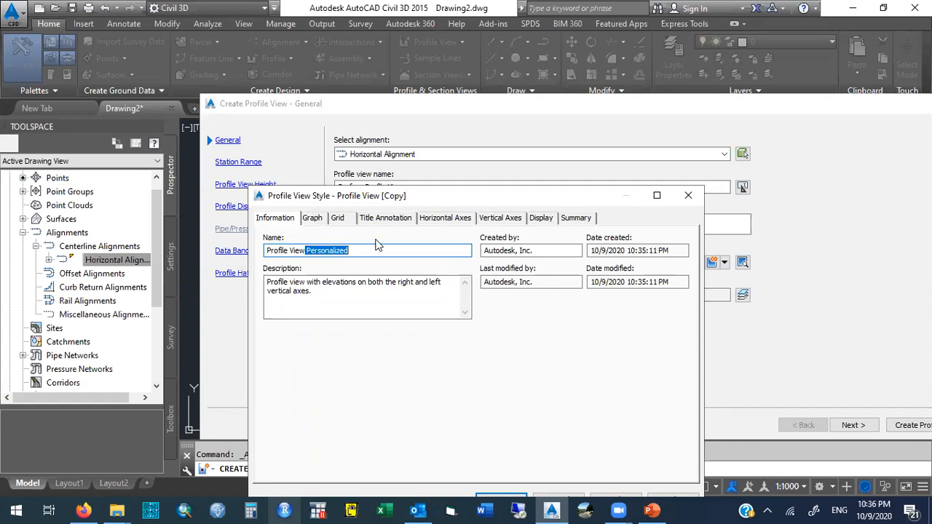
Clip both the vertical and horizontal grids of the style to the highest profile.
click(315, 220)
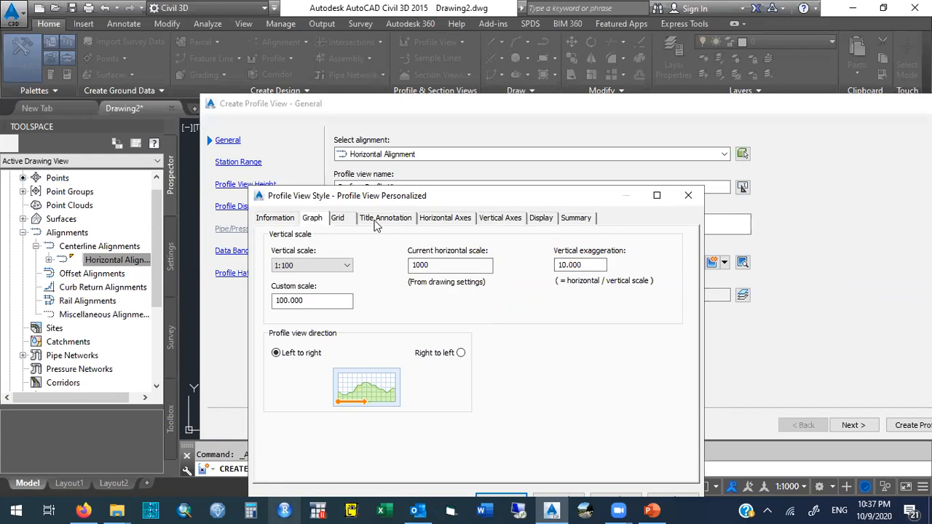
click(337, 219)
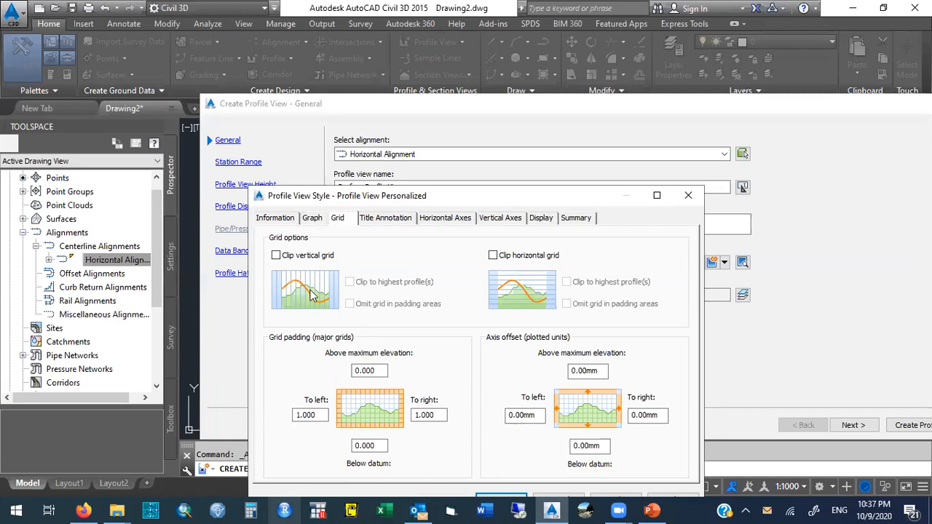
click(276, 255)
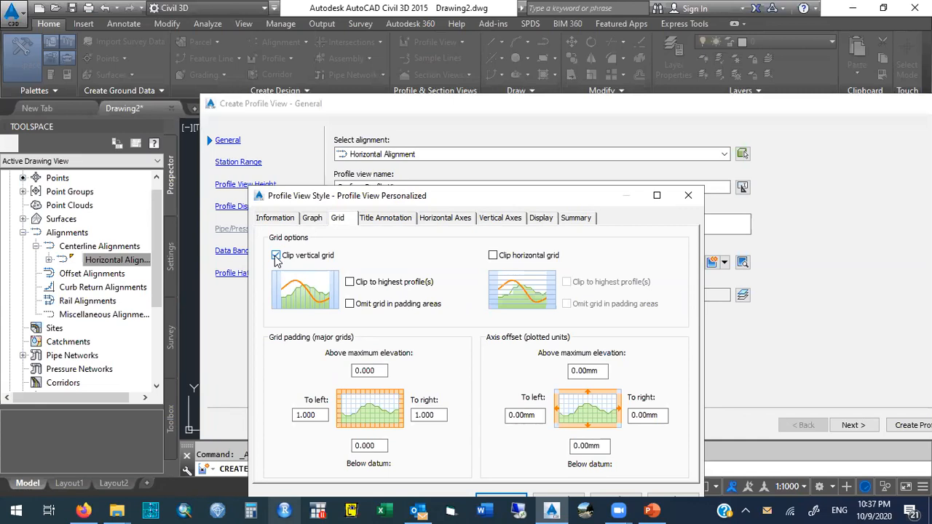
click(349, 282)
click(495, 257)
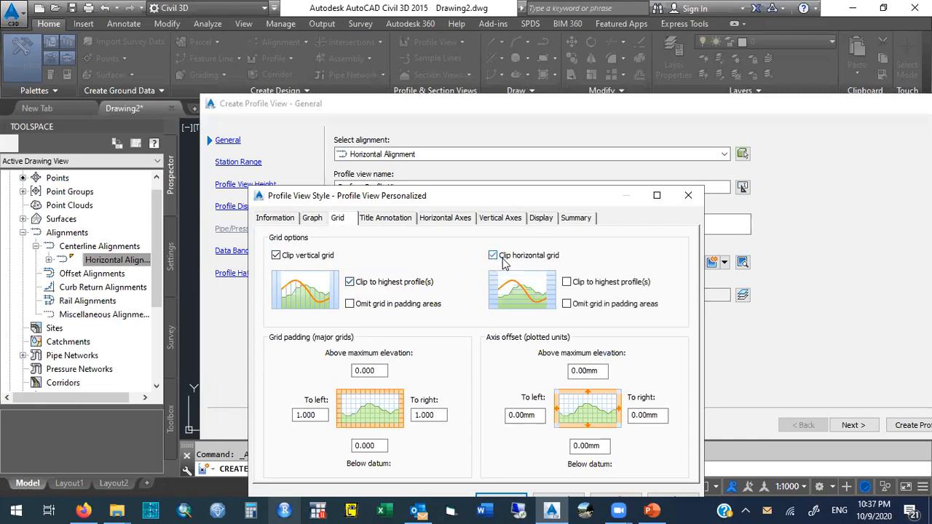
click(566, 282)
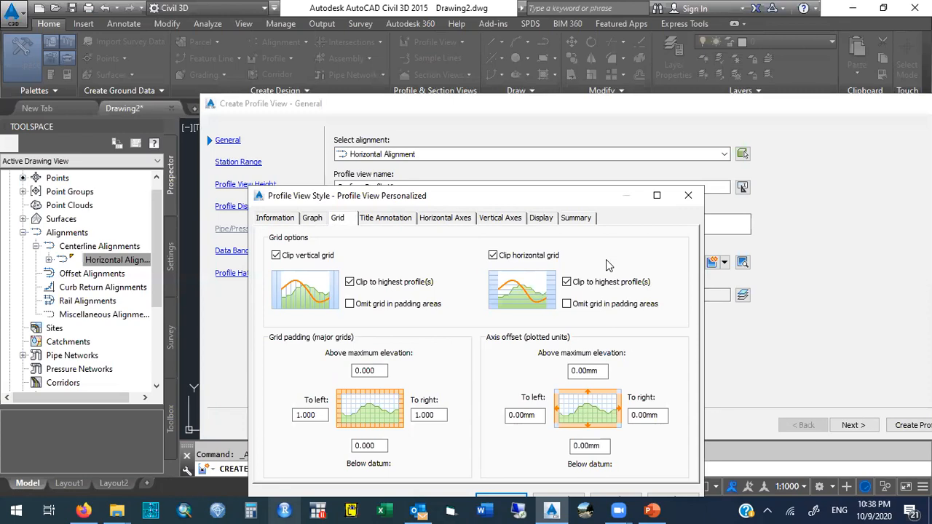
Open the graph view title content in the text component editor and delete its existing text.
click(388, 222)
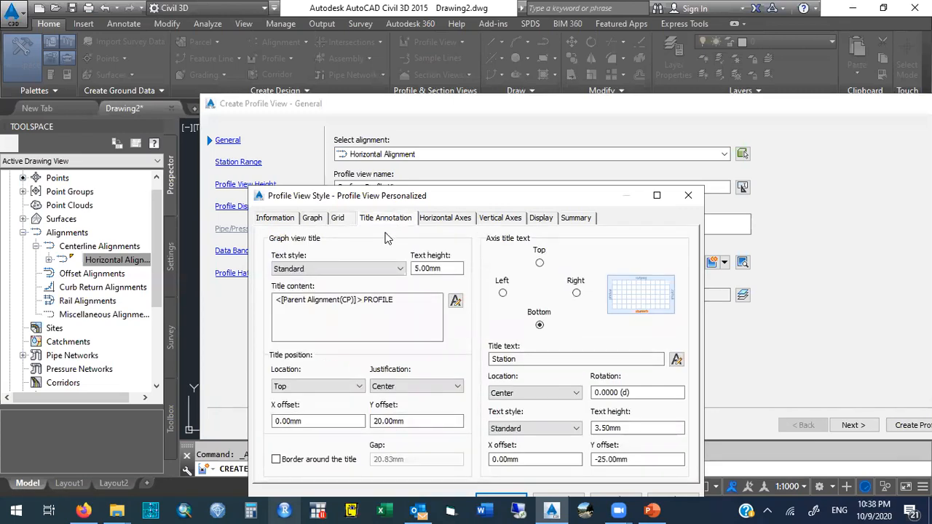
drag(399, 299, 270, 303)
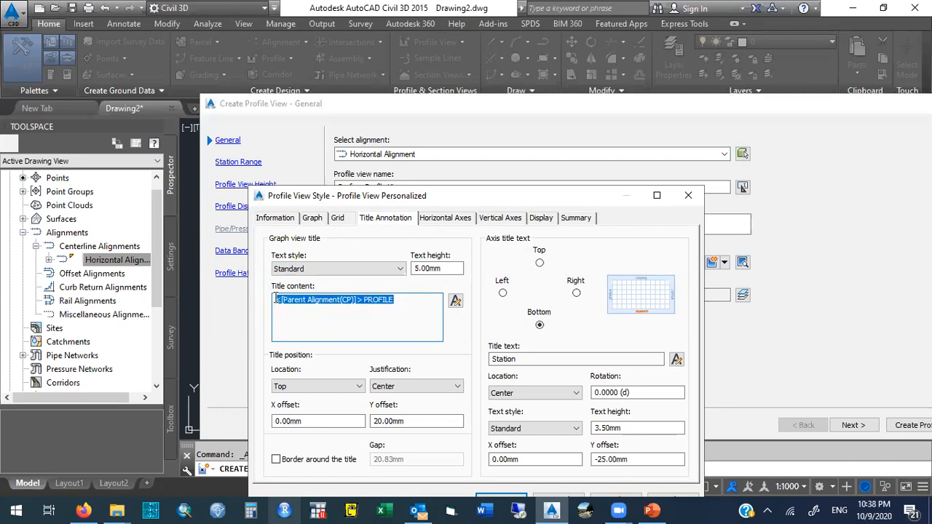
click(407, 300)
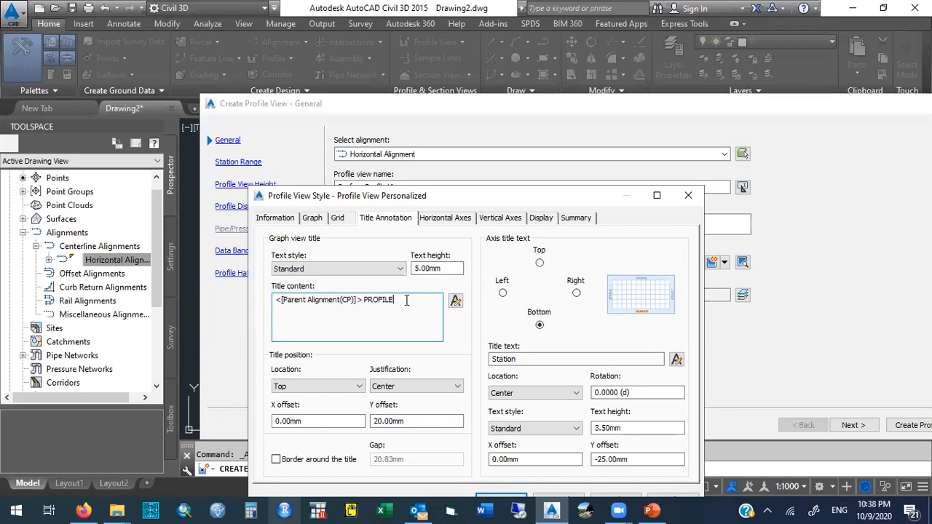
click(455, 301)
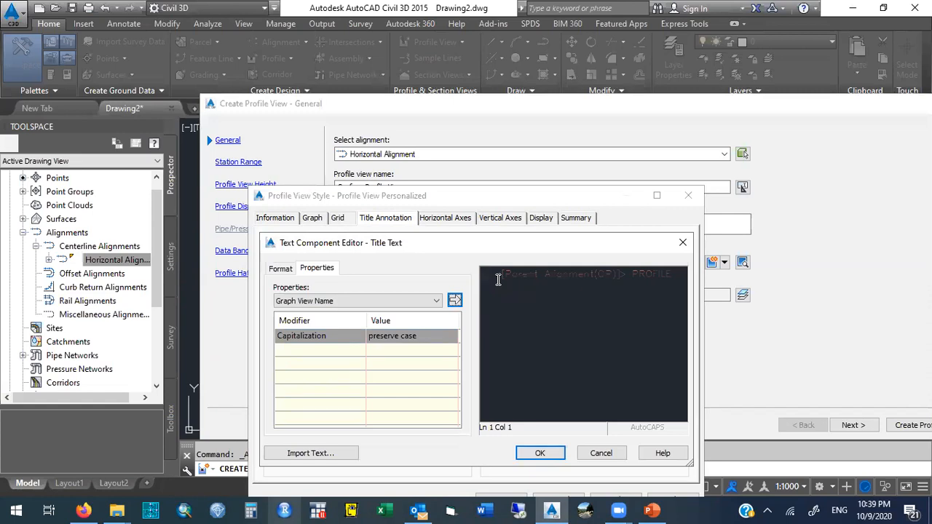
click(490, 280)
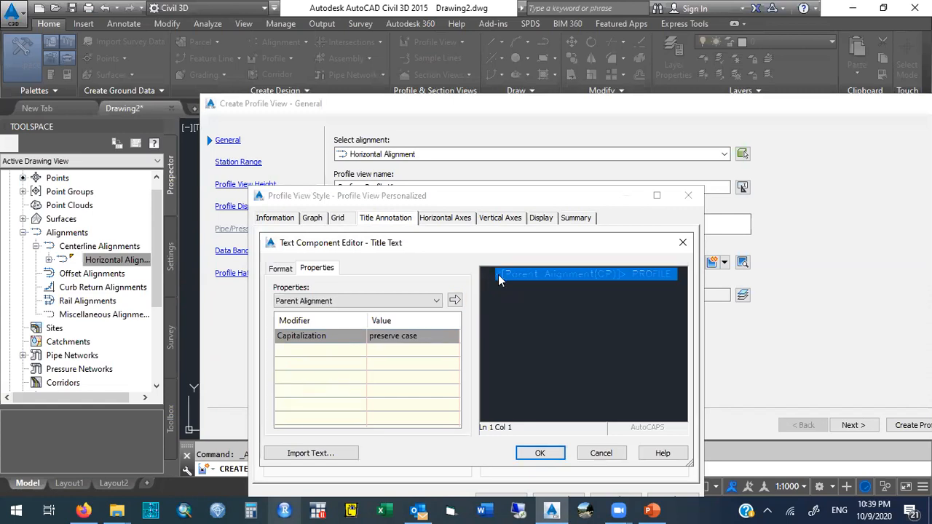
click(499, 275)
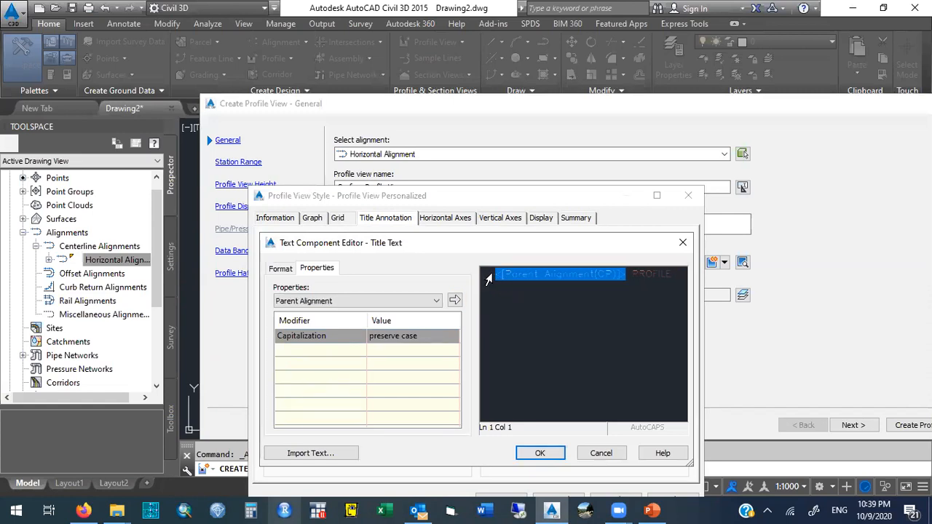
click(490, 274)
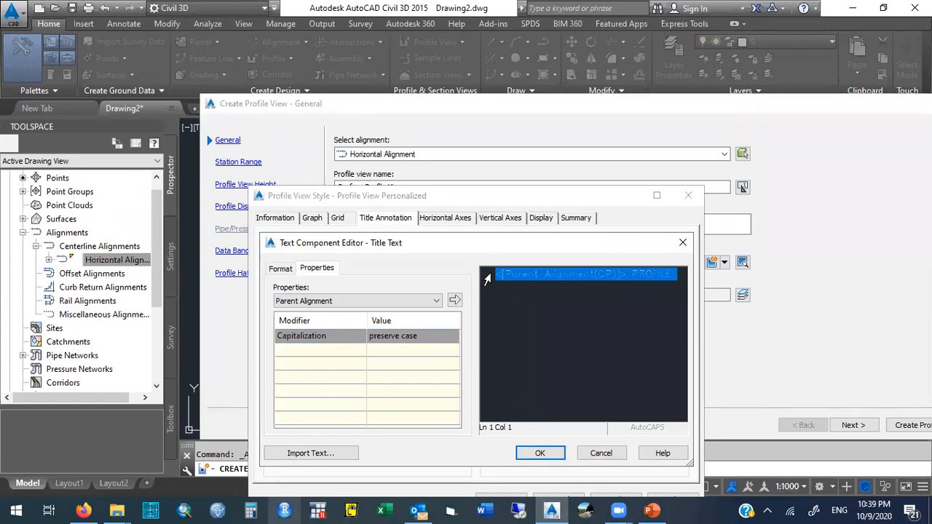
click(531, 274)
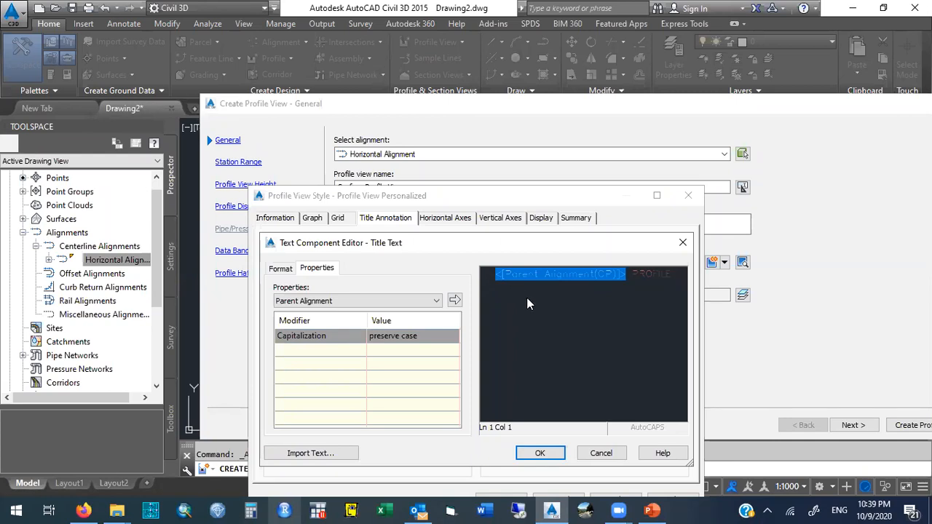
drag(676, 273, 481, 260)
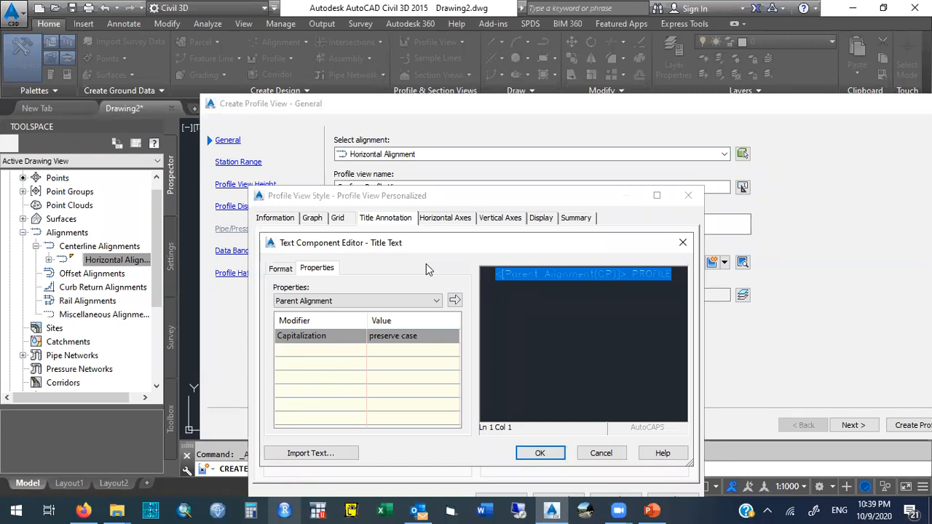
key(Delete)
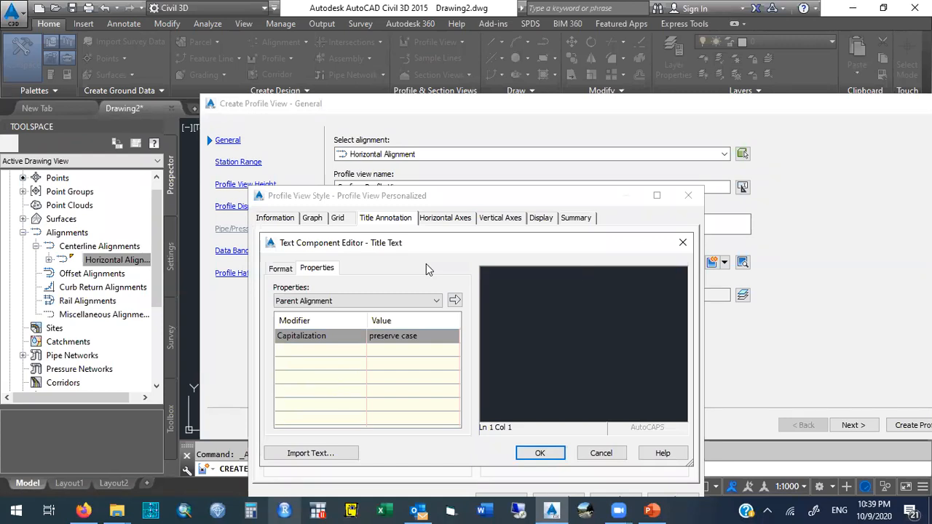
Insert the Graph View Name property into the title text and place the cursor at its end.
click(436, 302)
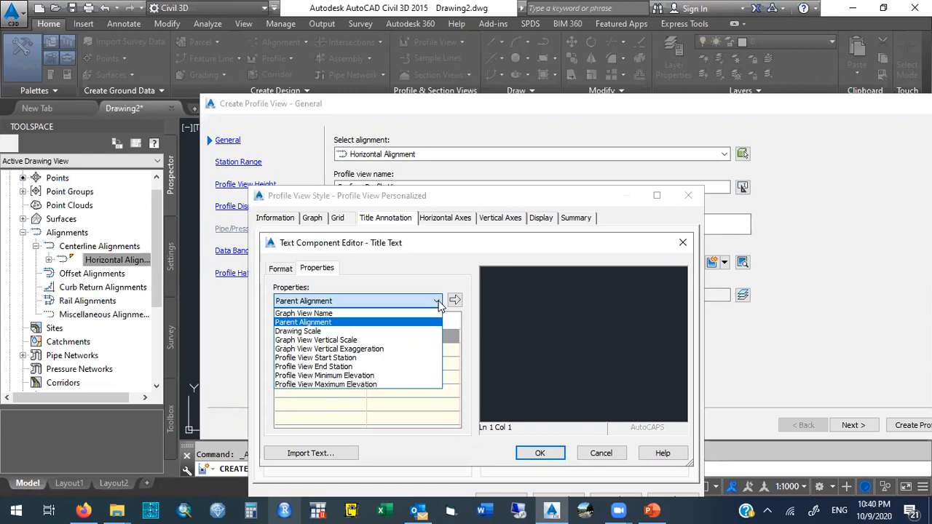
click(345, 313)
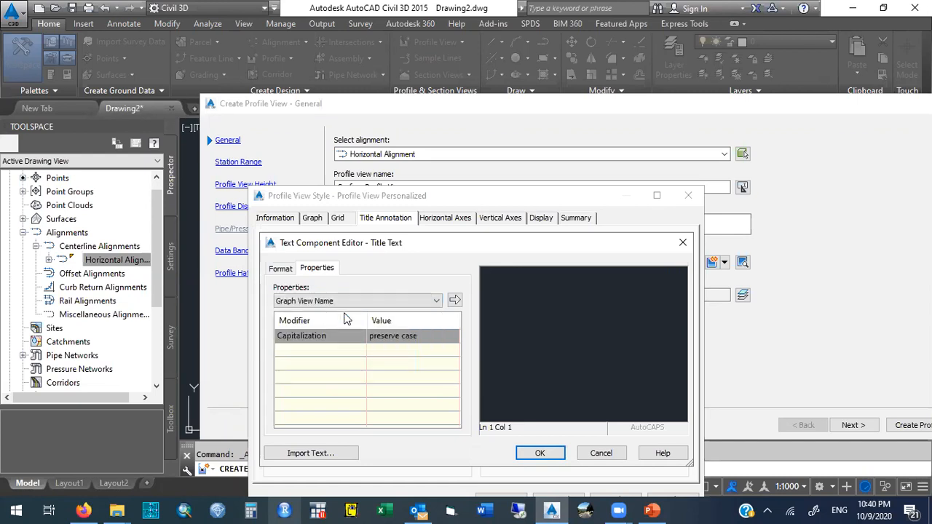
click(454, 300)
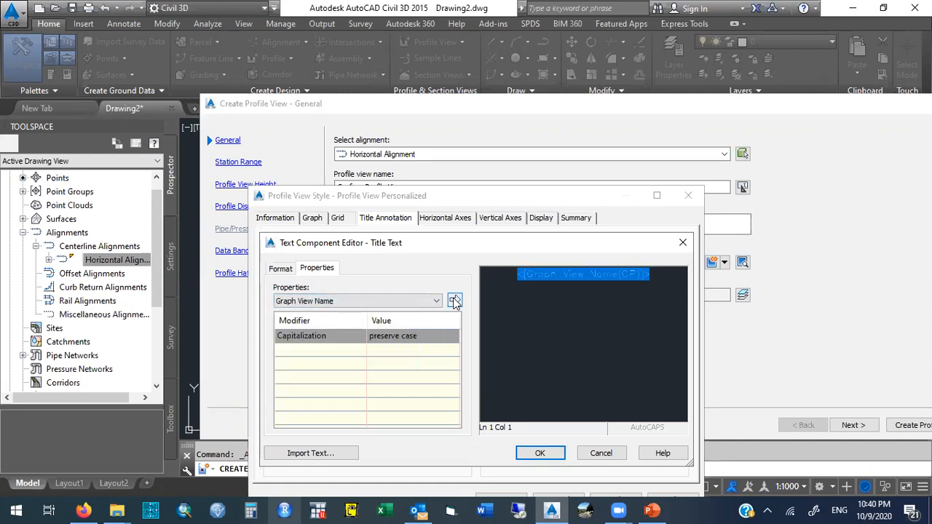
click(437, 301)
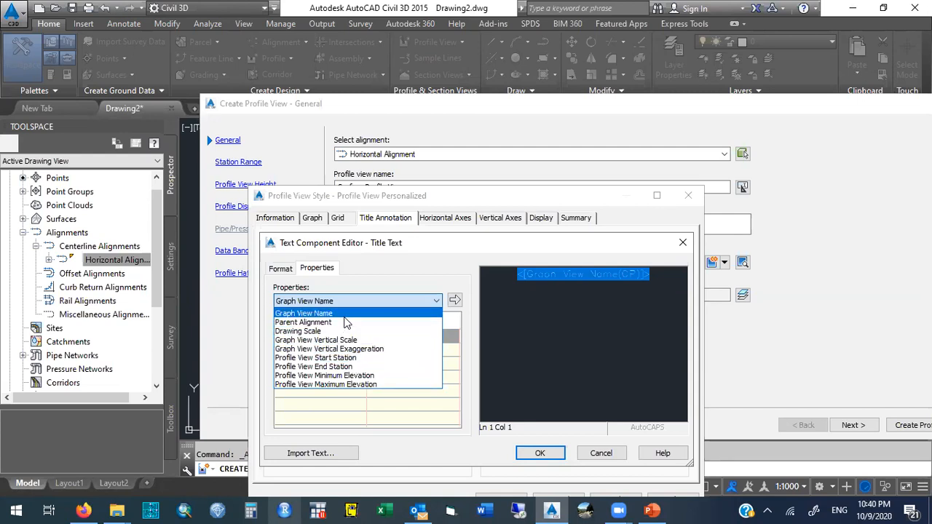
click(658, 274)
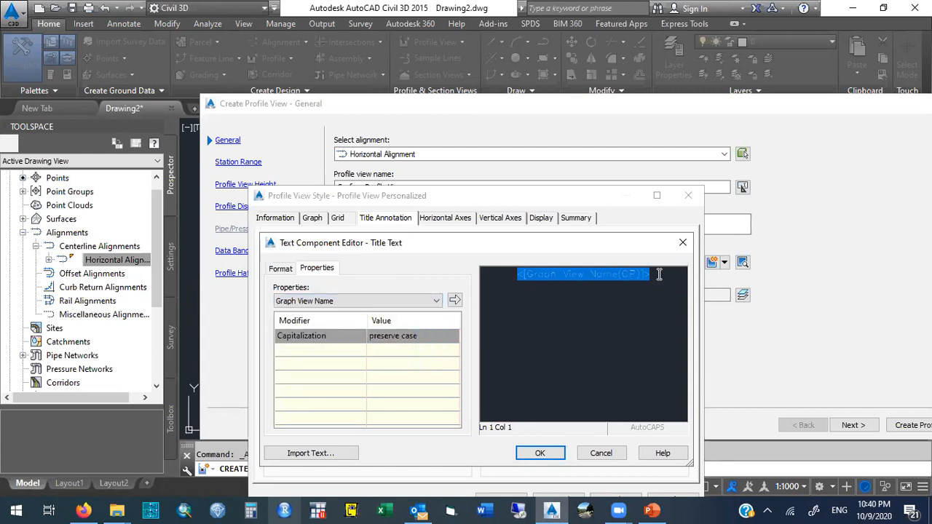
click(659, 274)
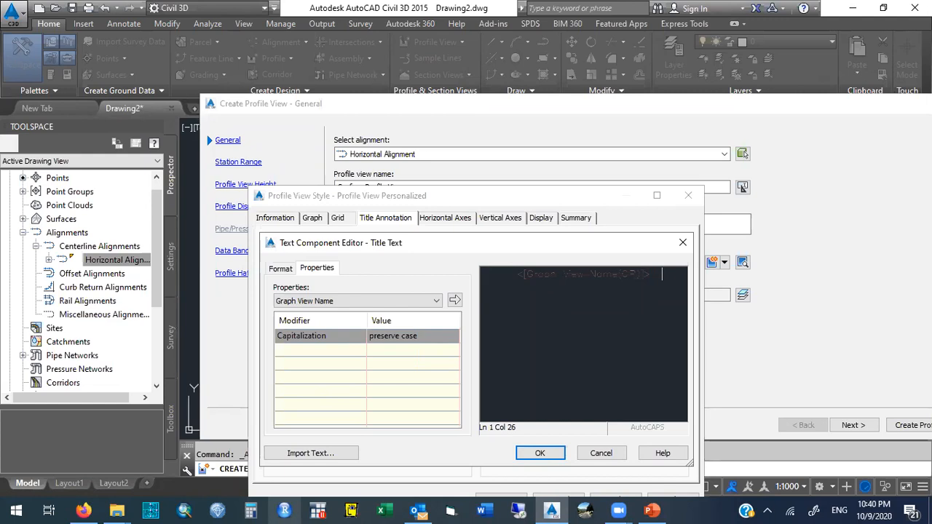
Append the Profile View Start Station property to the title, followed by the word TO.
click(437, 299)
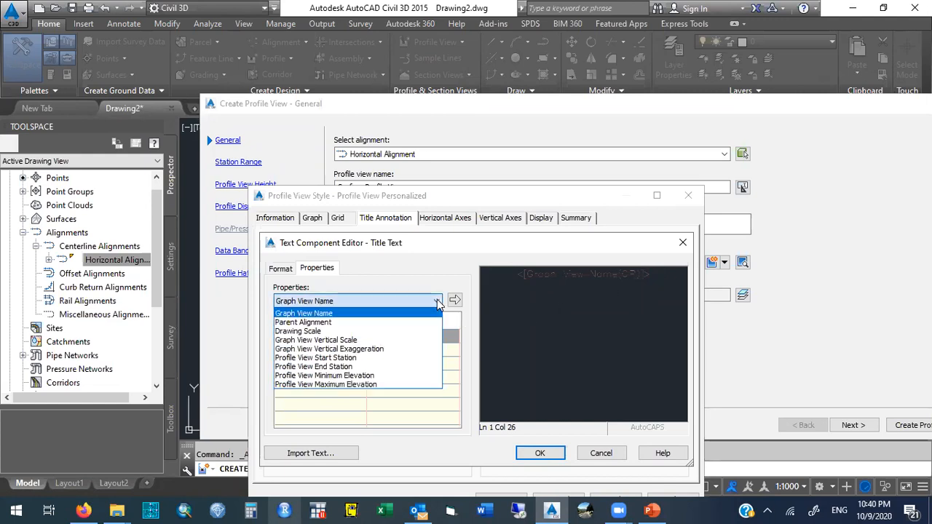
click(369, 357)
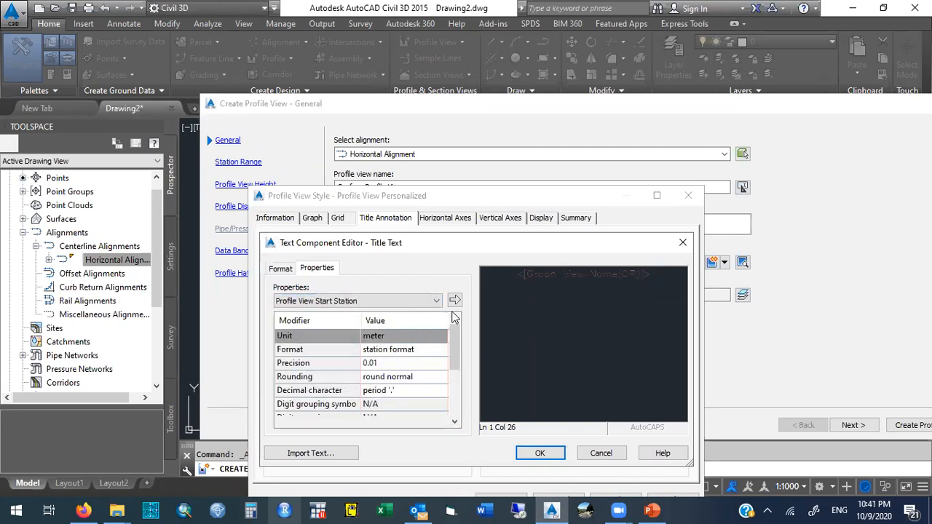
click(454, 301)
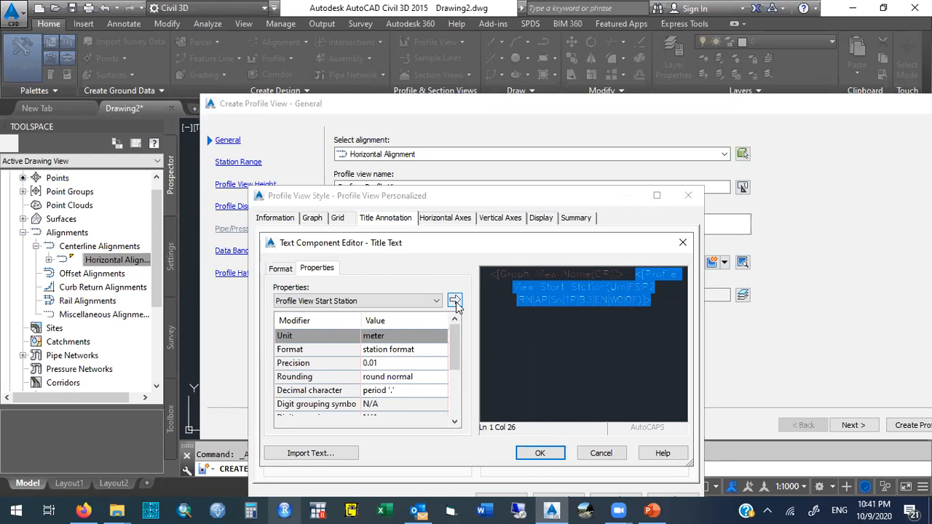
click(666, 301)
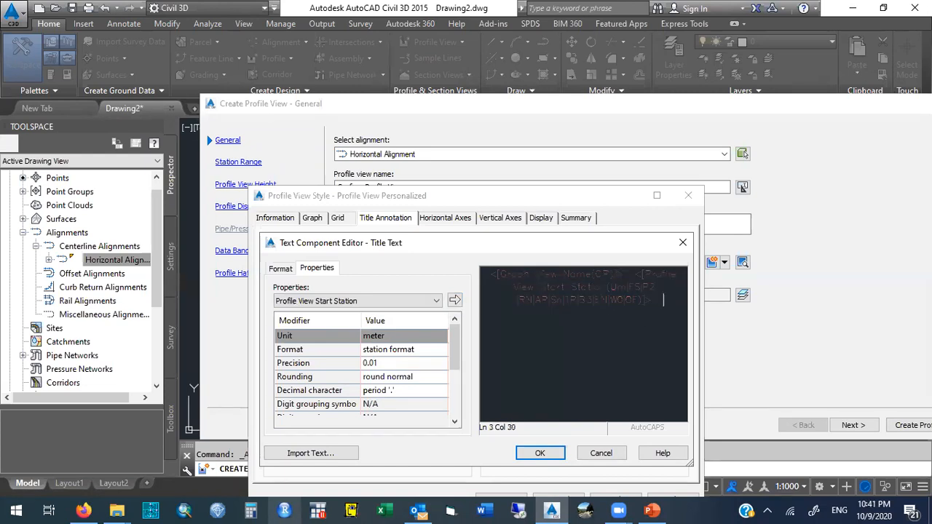
key(BackSpace)
text(OF)
Append the Profile View End Station property to the title text and confirm the editor.
click(438, 302)
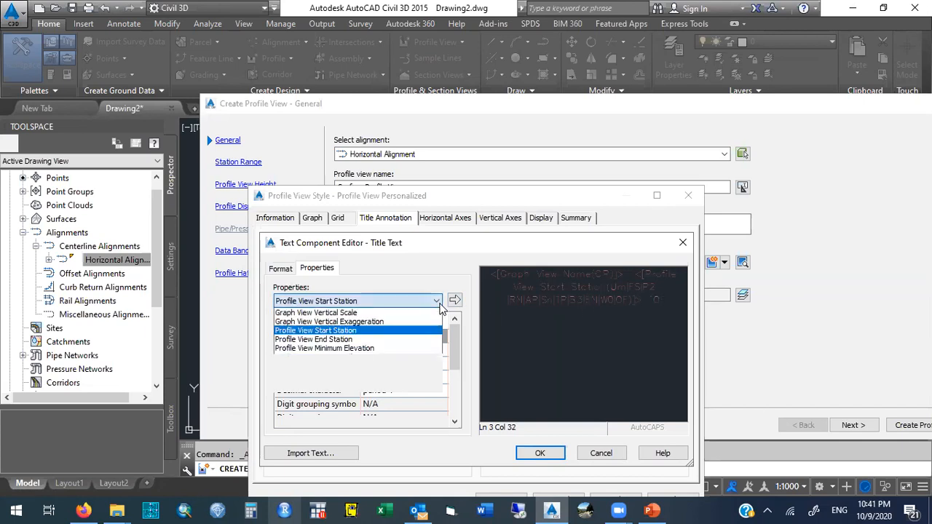
click(364, 369)
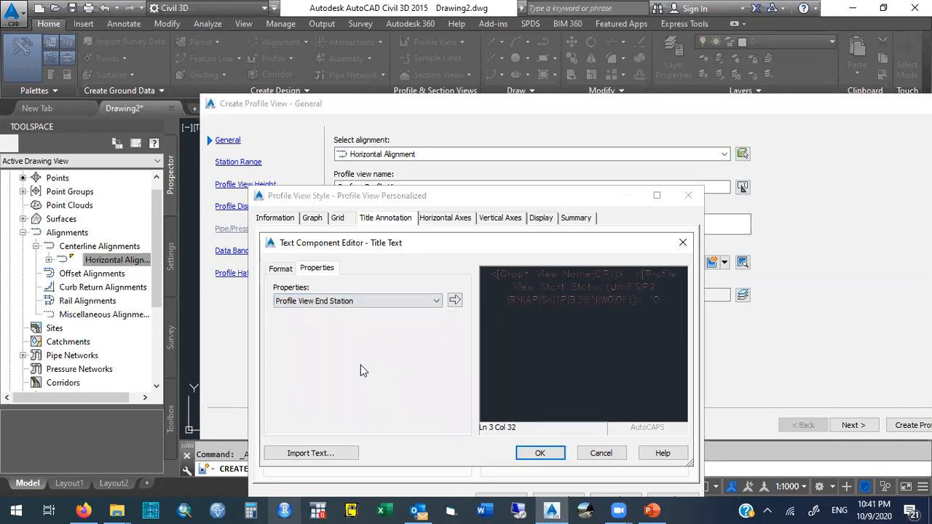
click(454, 301)
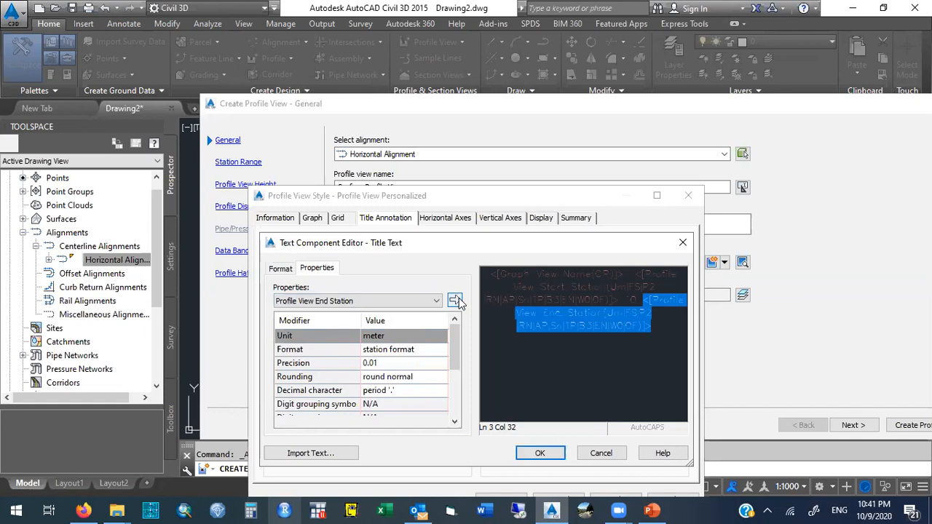
drag(668, 330, 476, 277)
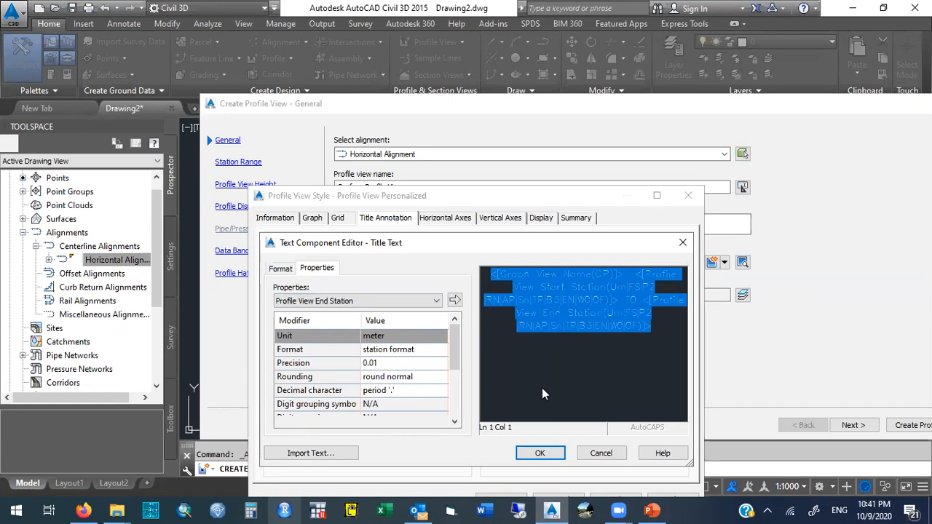
click(666, 329)
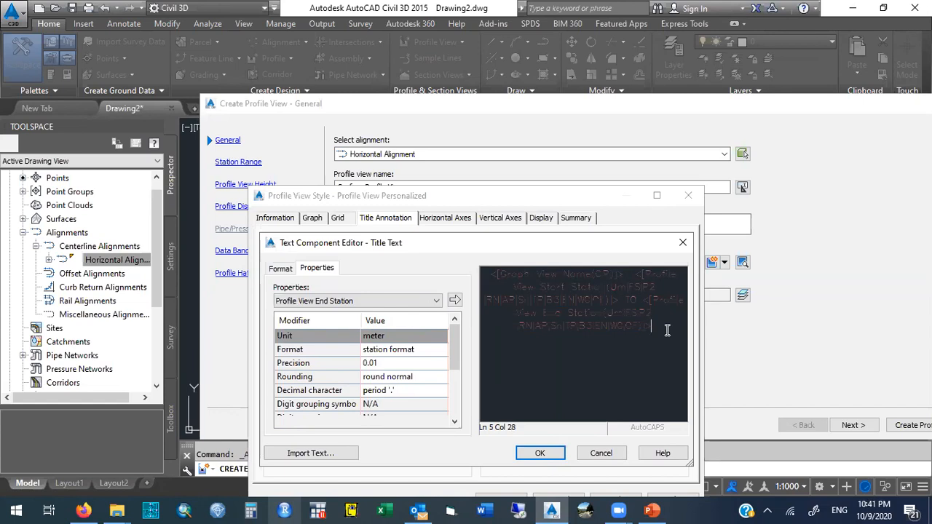
drag(667, 329, 460, 248)
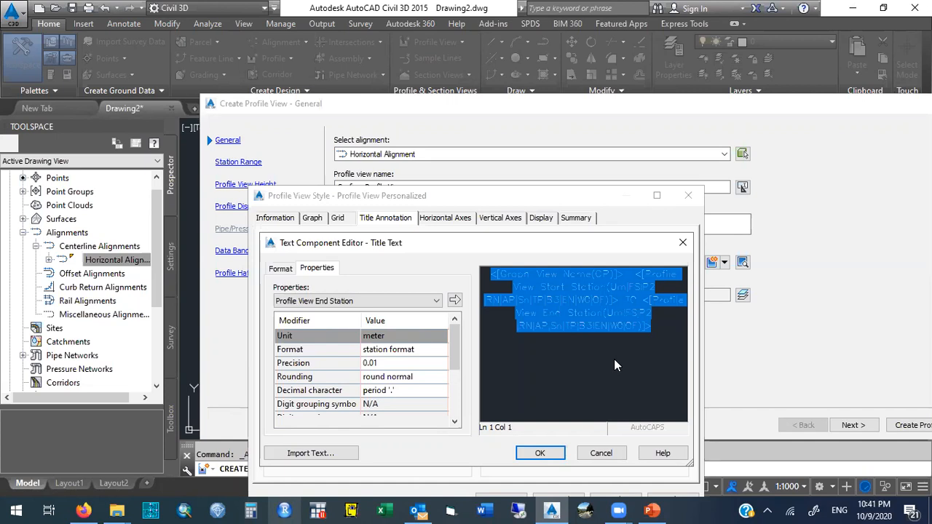
click(539, 454)
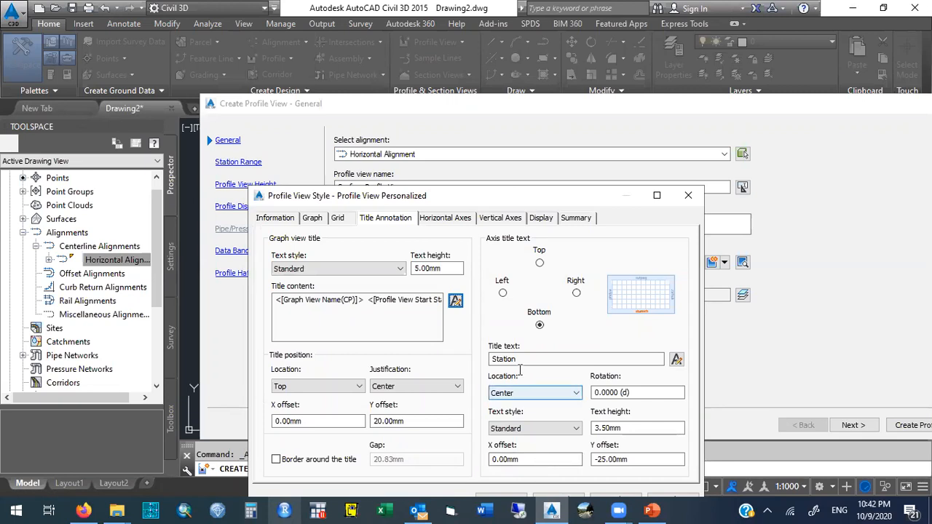
Review the horizontal axes, vertical axes and display settings of the profile view style.
click(449, 221)
click(514, 224)
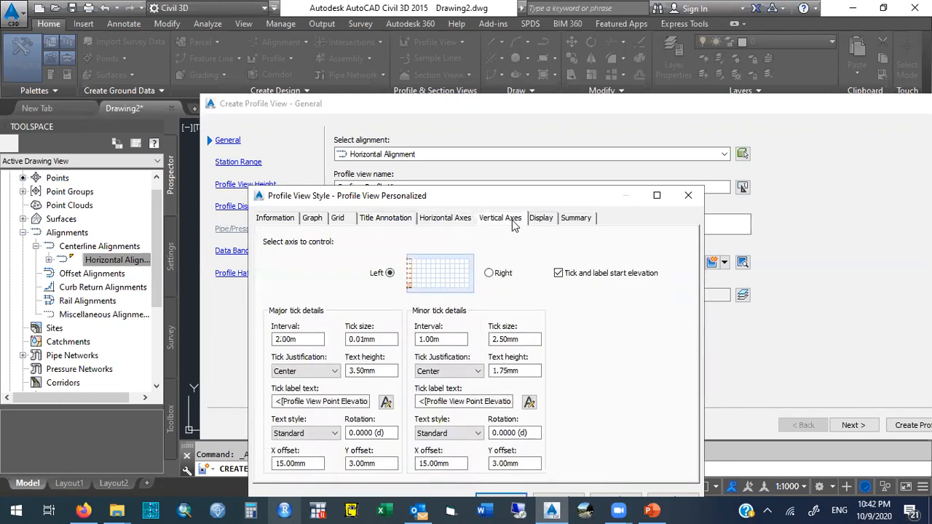
click(448, 221)
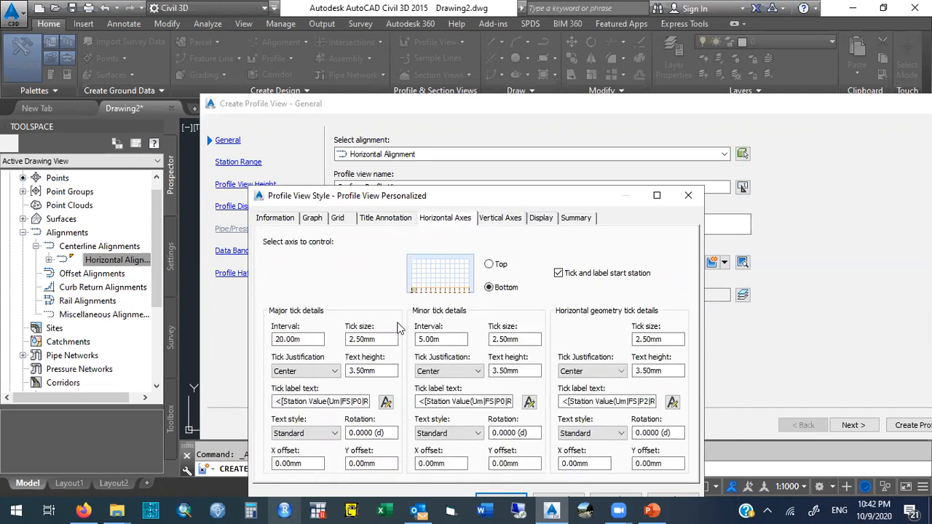
click(507, 222)
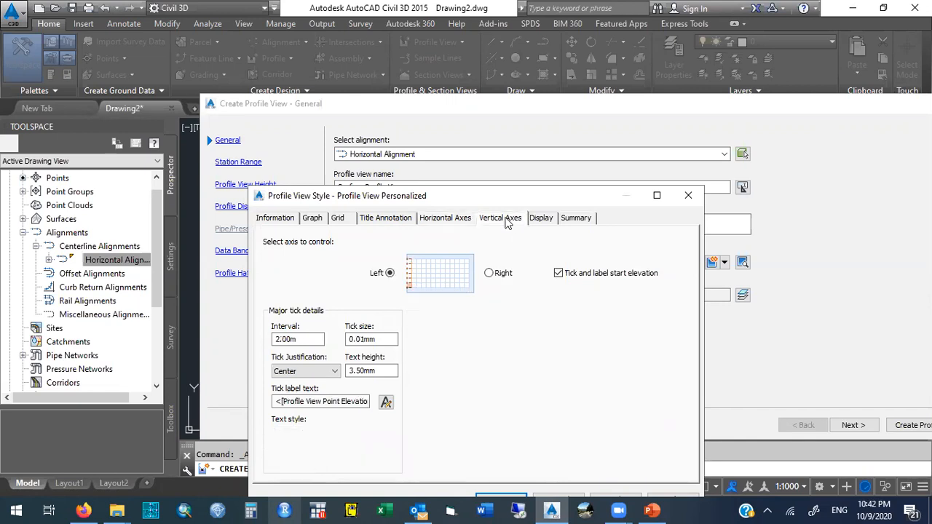
click(540, 218)
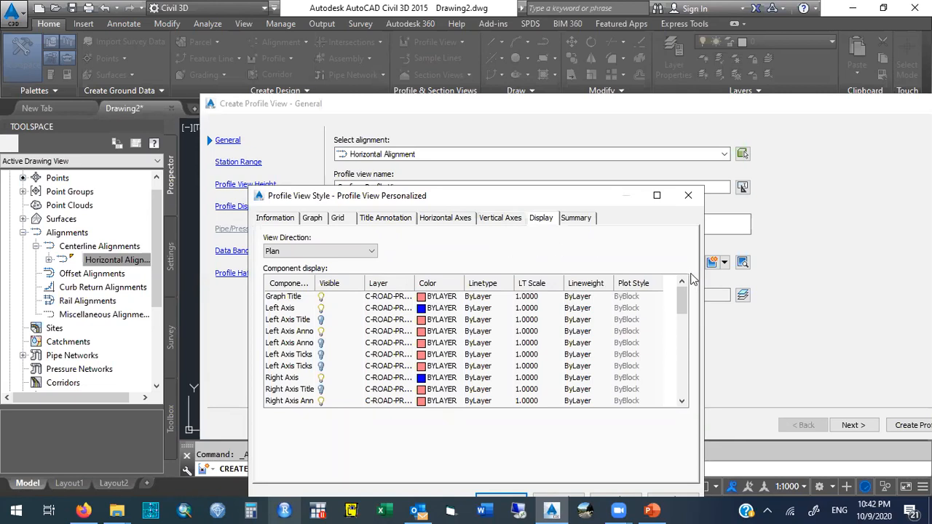
Turn off visibility of the Grid Horizontal Minor and Grid Vertical Minor components in the profile view style, then apply and save.
drag(682, 297, 684, 369)
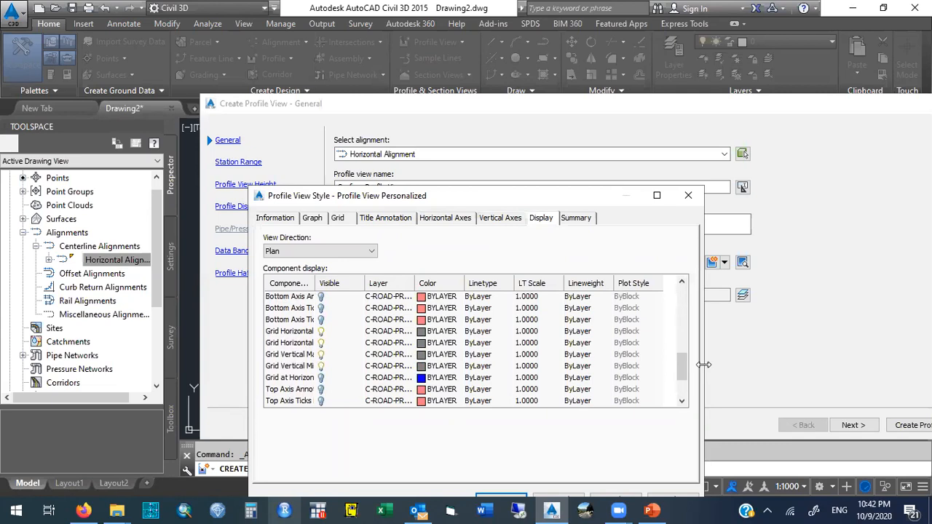
drag(703, 364, 911, 364)
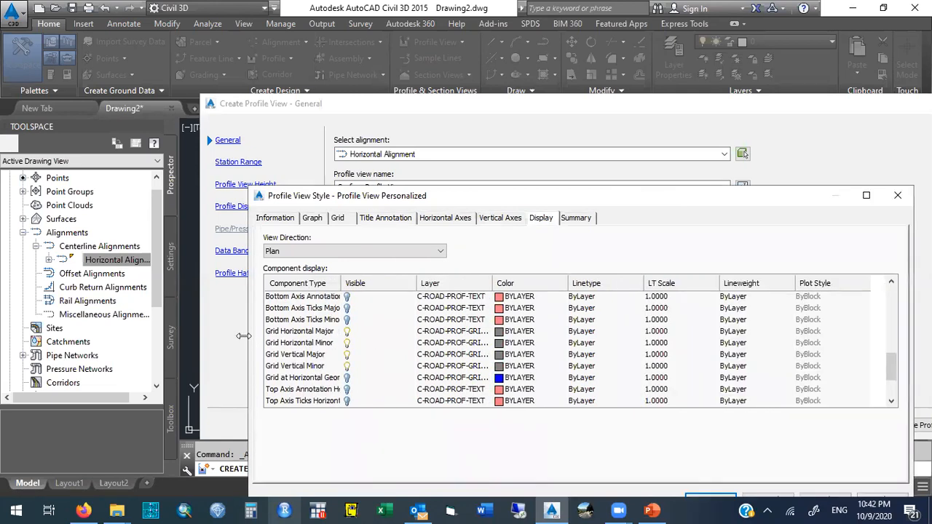
drag(244, 336, 195, 336)
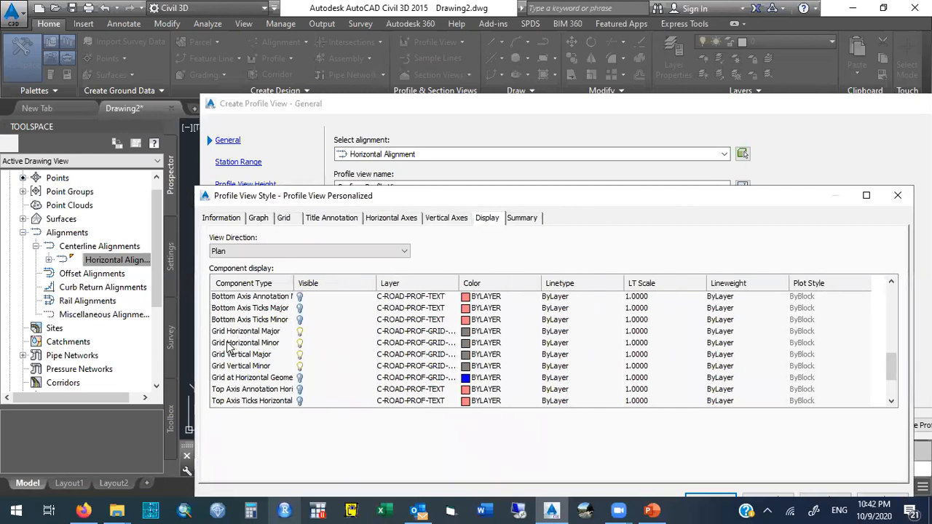
click(298, 343)
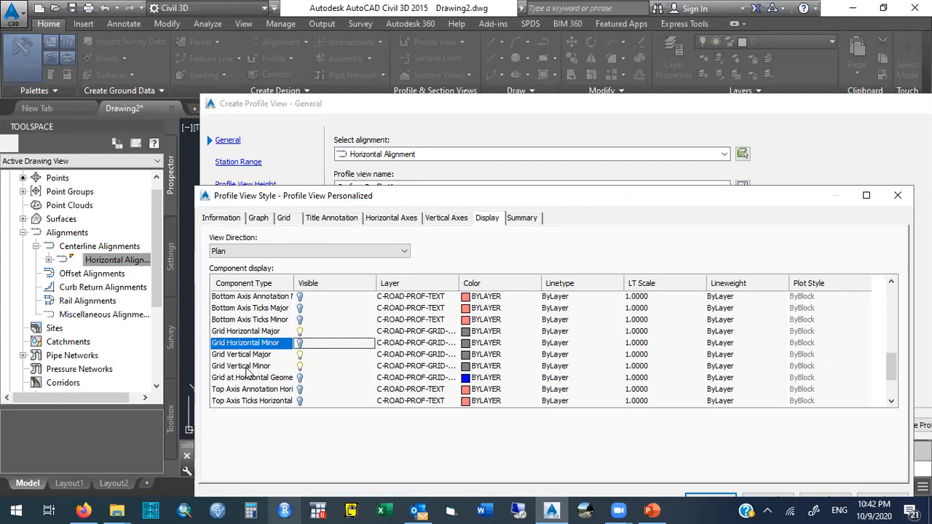
click(299, 367)
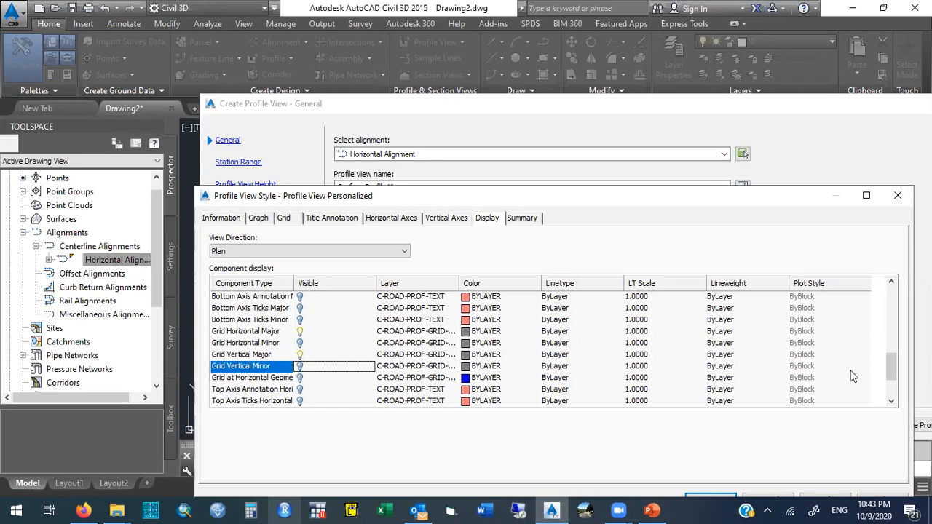
mouse_move(893, 361)
mouse_down()
mouse_move(893, 286)
mouse_move(891, 377)
mouse_move(889, 368)
mouse_up()
drag(638, 199, 631, 136)
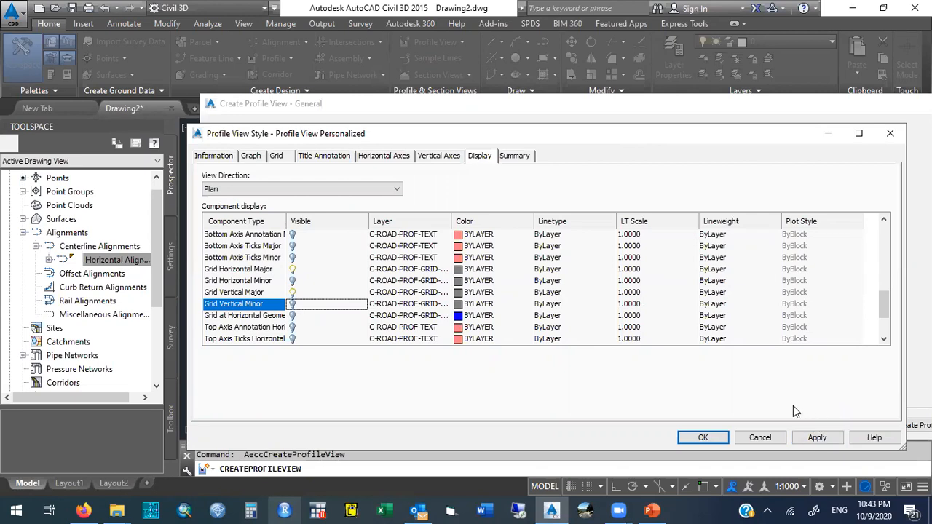
click(809, 439)
click(709, 437)
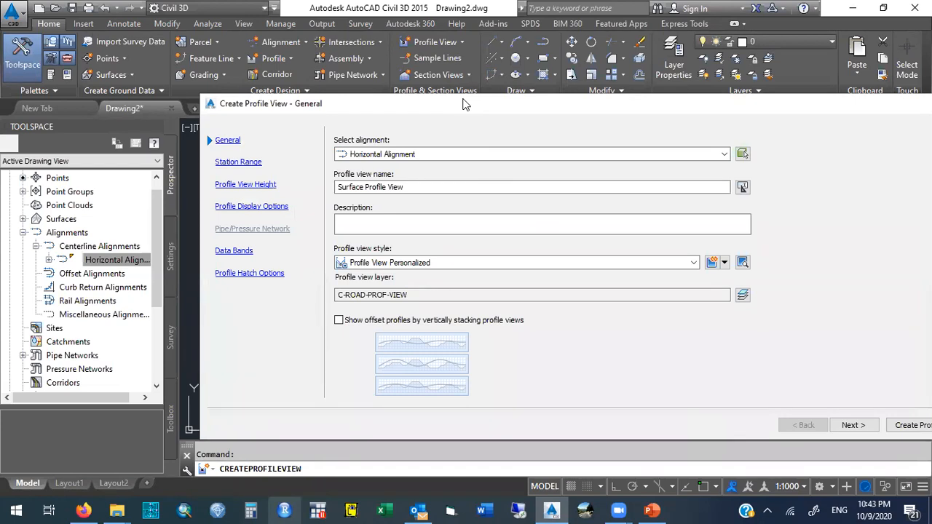
Open the Station Range page and examine the automatic start and end station fields.
drag(465, 104, 438, 103)
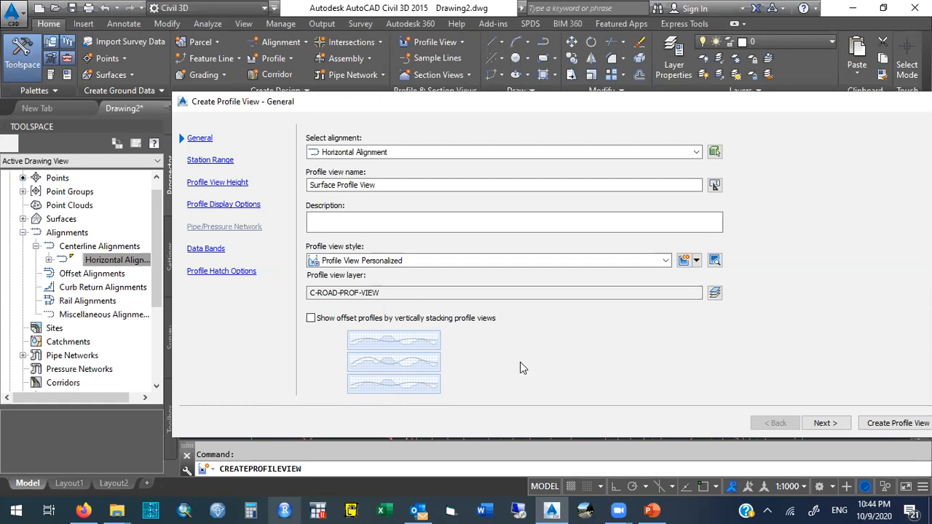
click(226, 163)
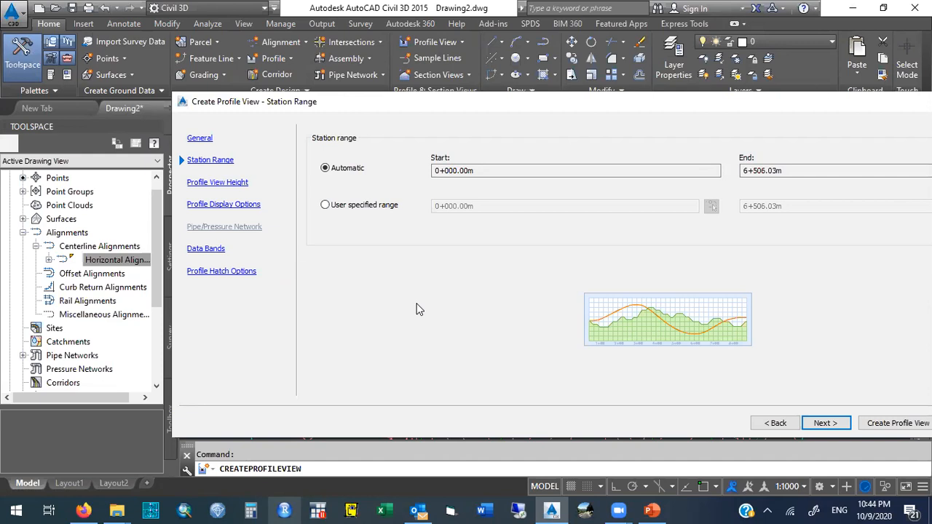
click(473, 170)
drag(474, 170, 409, 169)
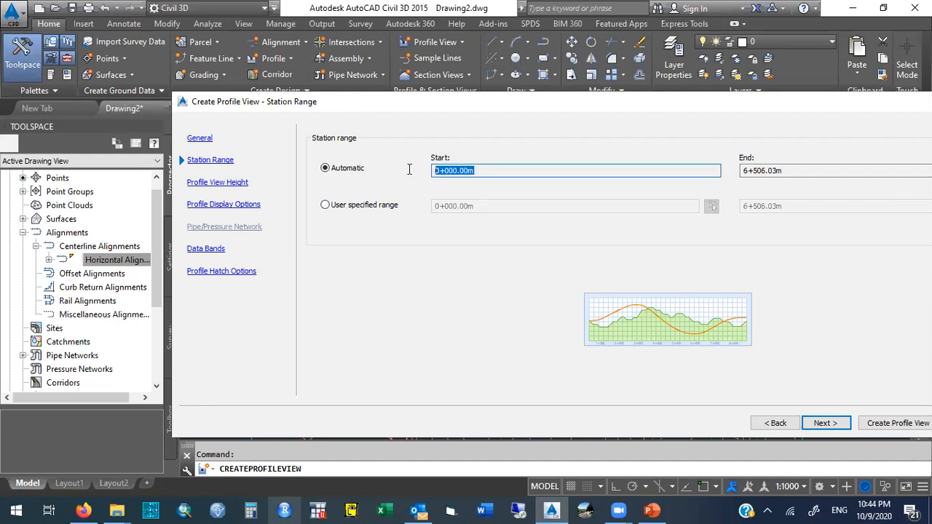
click(782, 170)
drag(782, 170, 737, 172)
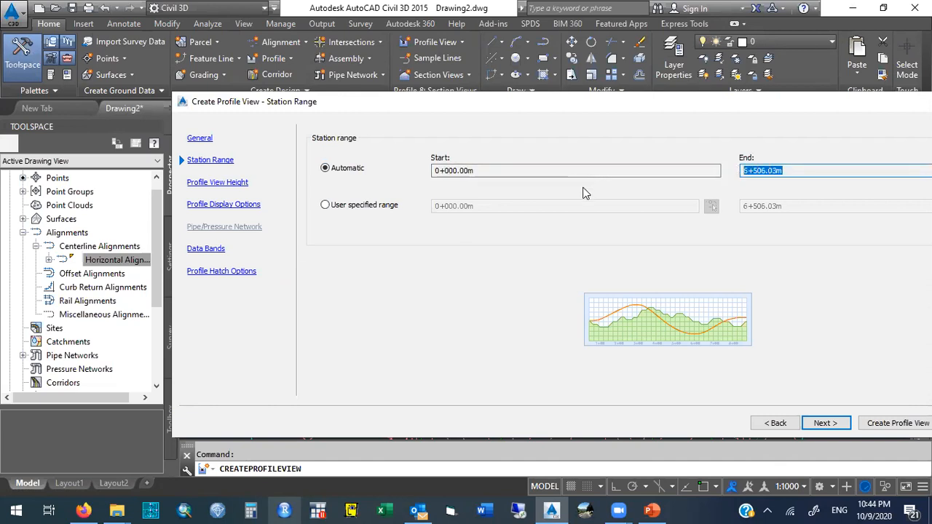
Try a user-specified station range from 1000 to 2000.
click(325, 205)
drag(789, 207, 713, 207)
text(1000)
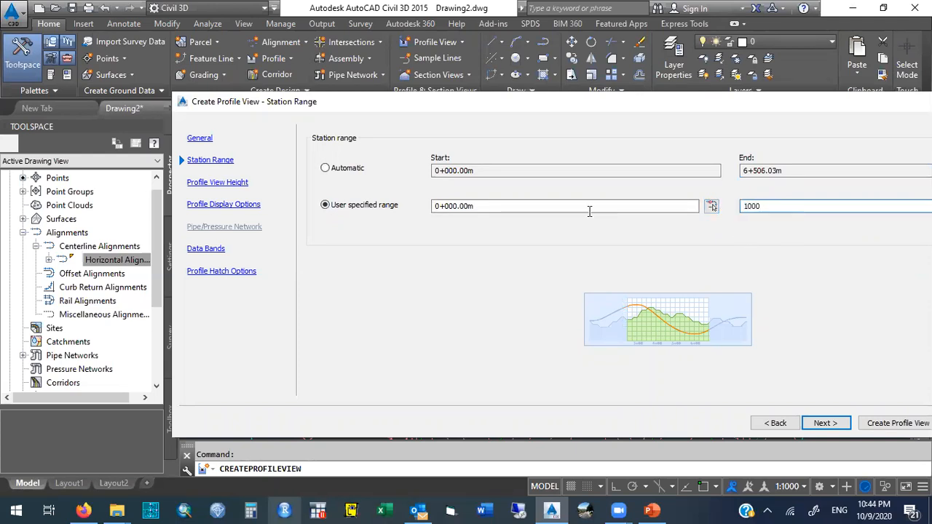
drag(561, 209, 378, 211)
text(1000)
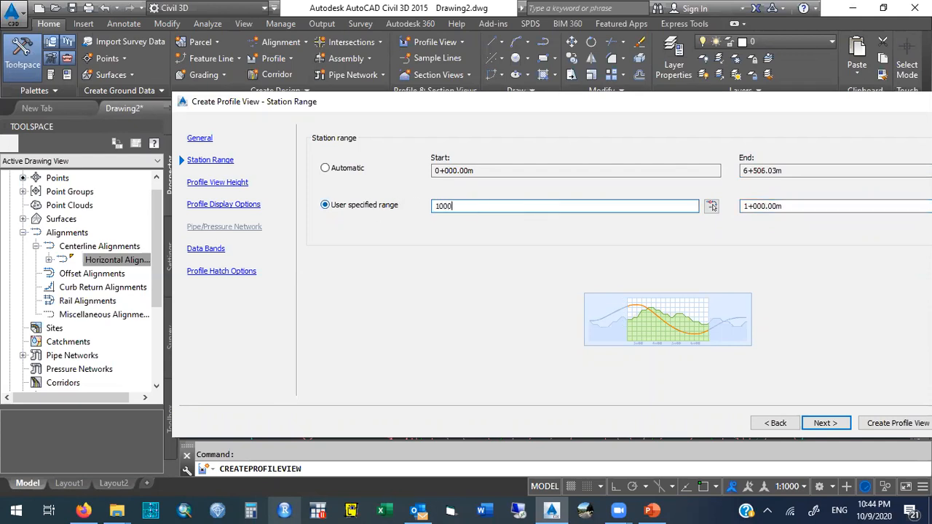
key(Tab)
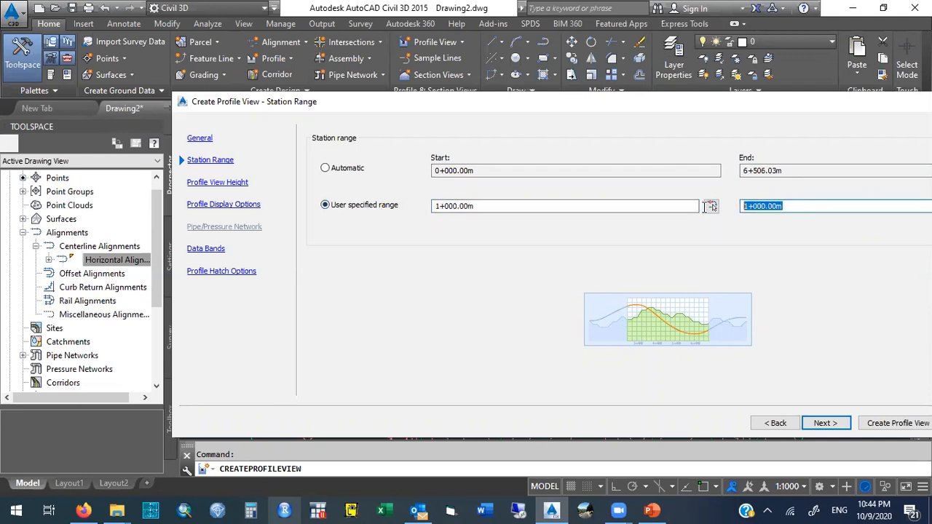
text(2000)
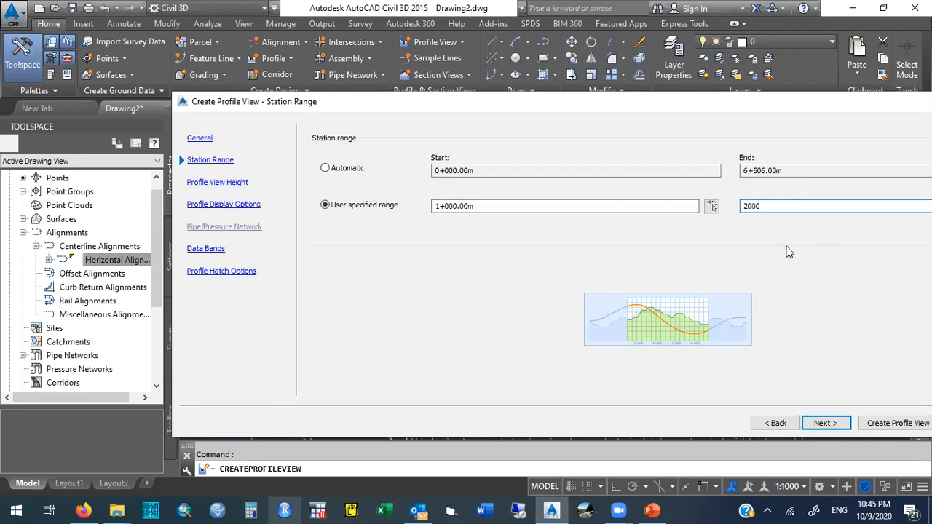
Change the user-specified range to 2000 through 3000, then switch back to the automatic station range.
drag(478, 207, 408, 245)
text(2000)
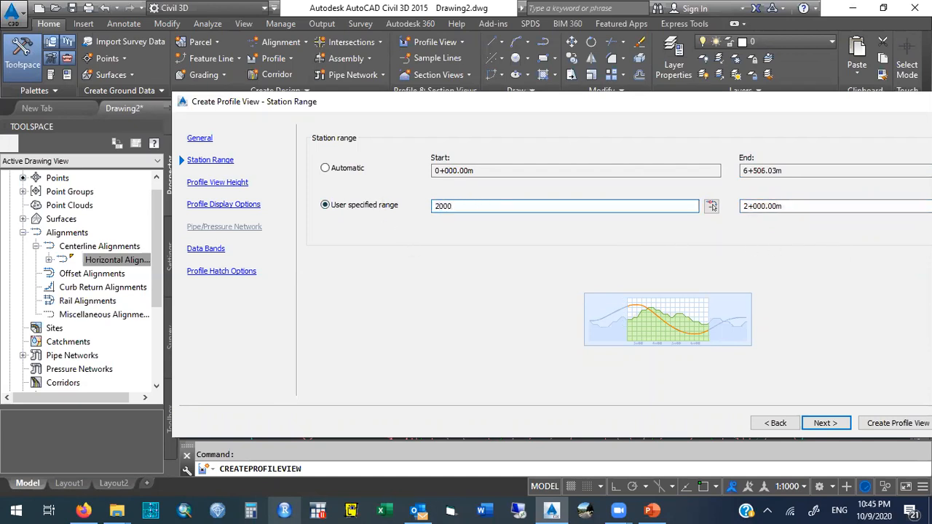
drag(800, 207, 703, 207)
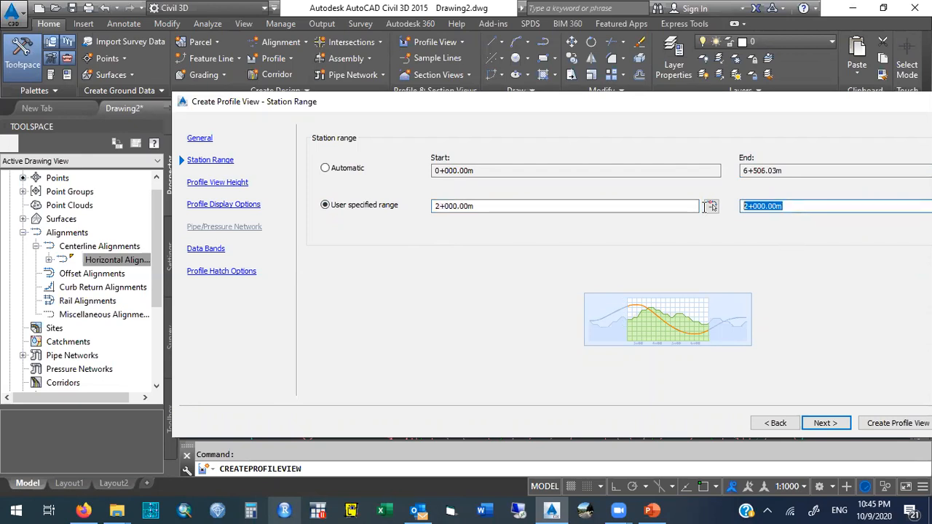
text(3000)
click(327, 170)
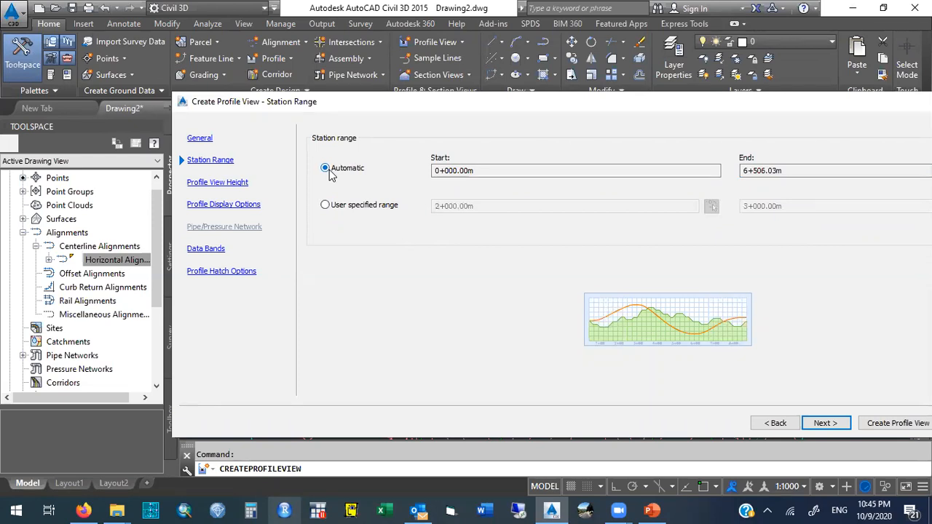
Review the Profile View Height, Profile Display Options, Data Bands and Profile Hatch Options pages of the wizard.
click(217, 183)
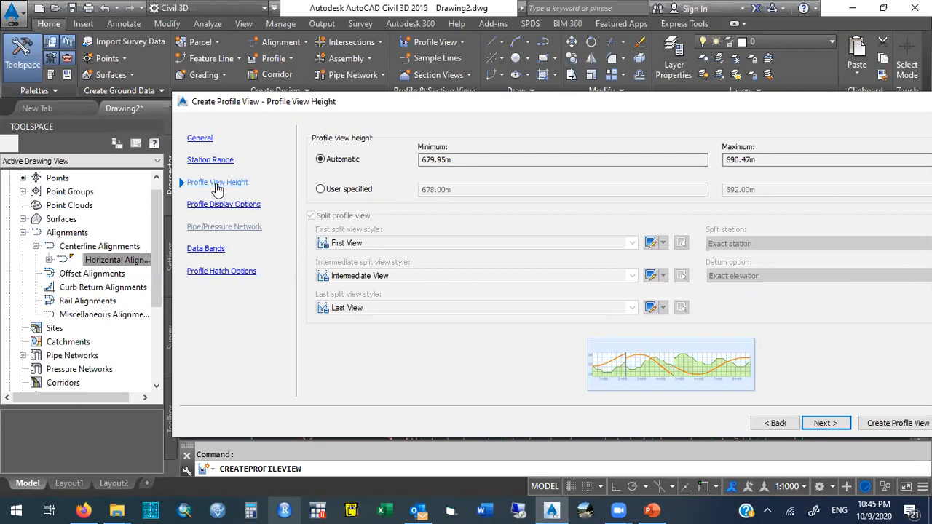
click(217, 205)
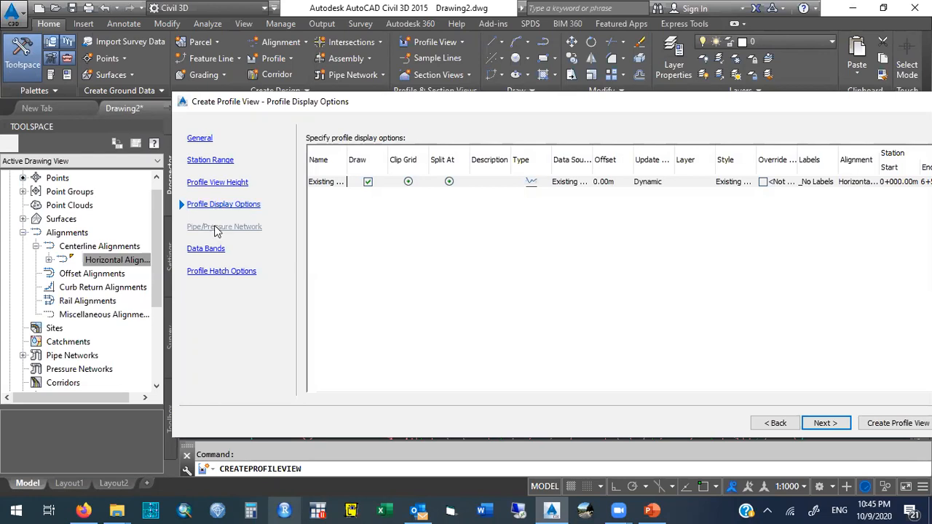
click(214, 250)
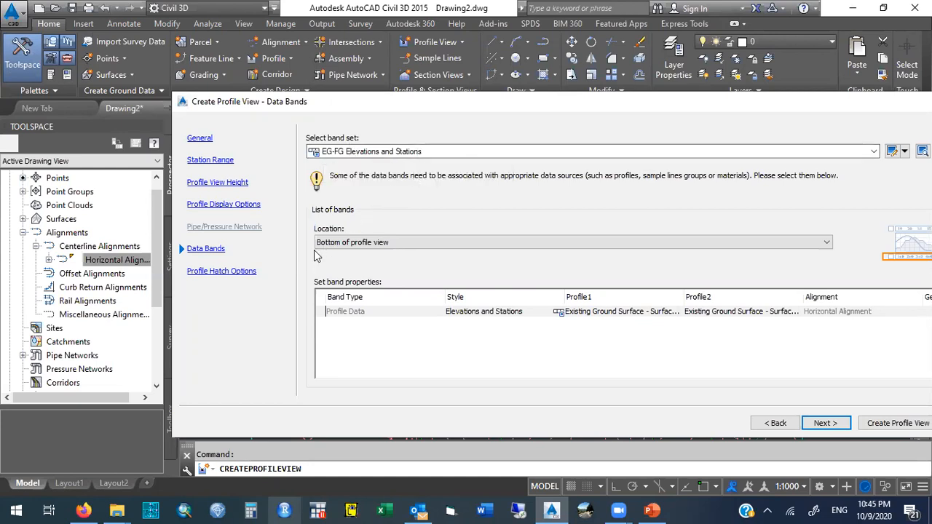
click(226, 273)
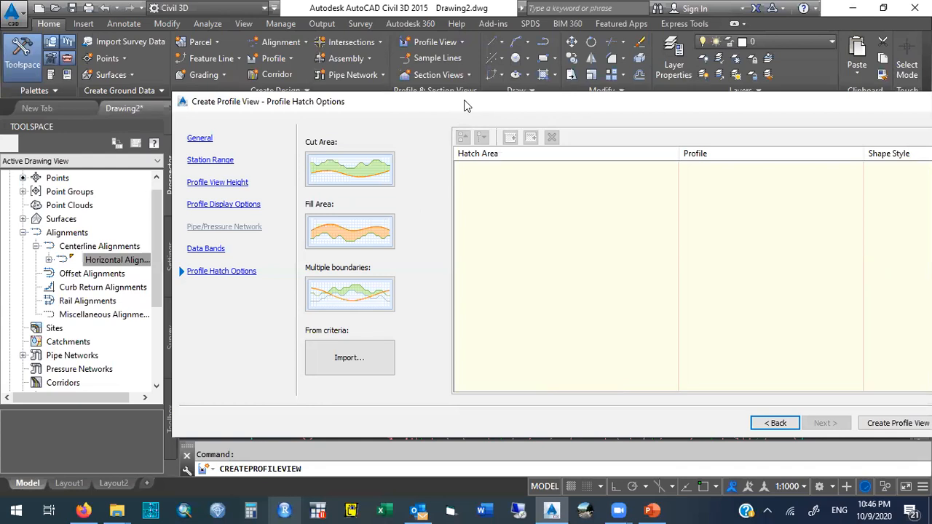
Create the profile view, placing its origin above the plan drawing of the surface.
drag(466, 107, 310, 80)
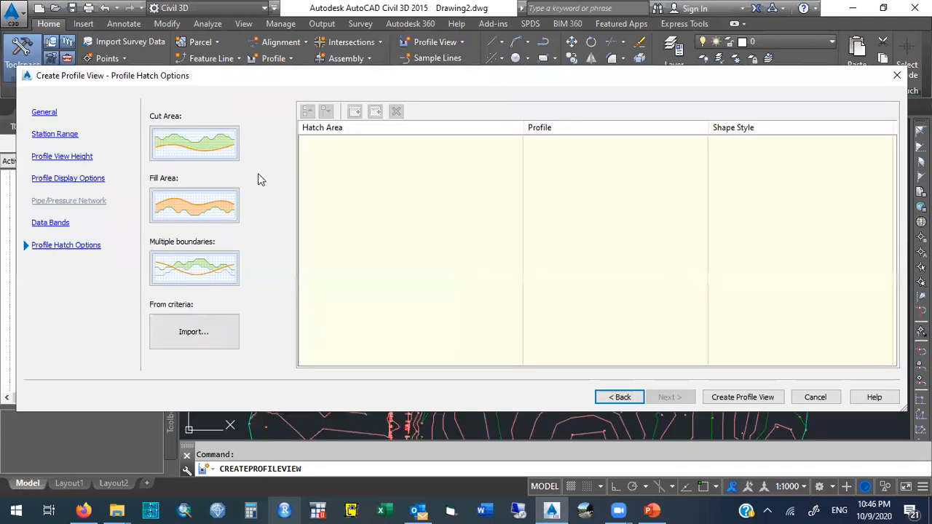
click(738, 397)
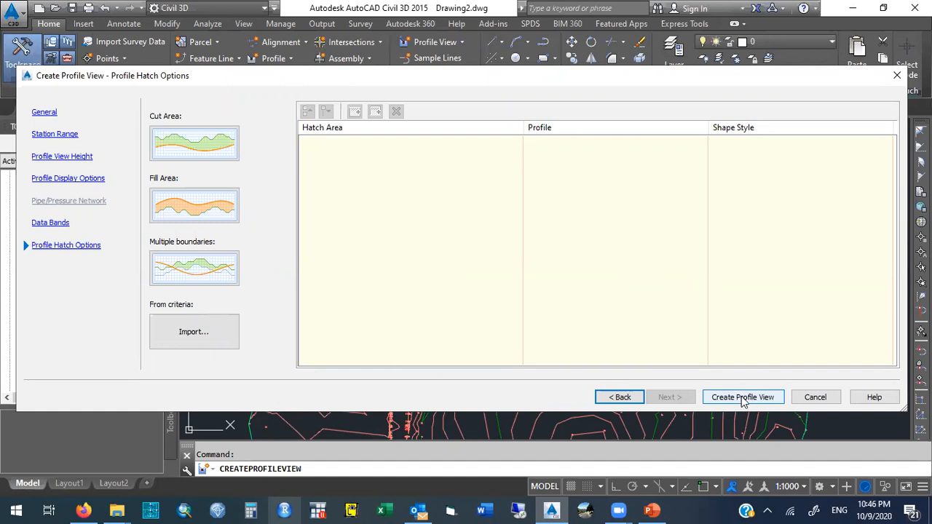
click(743, 397)
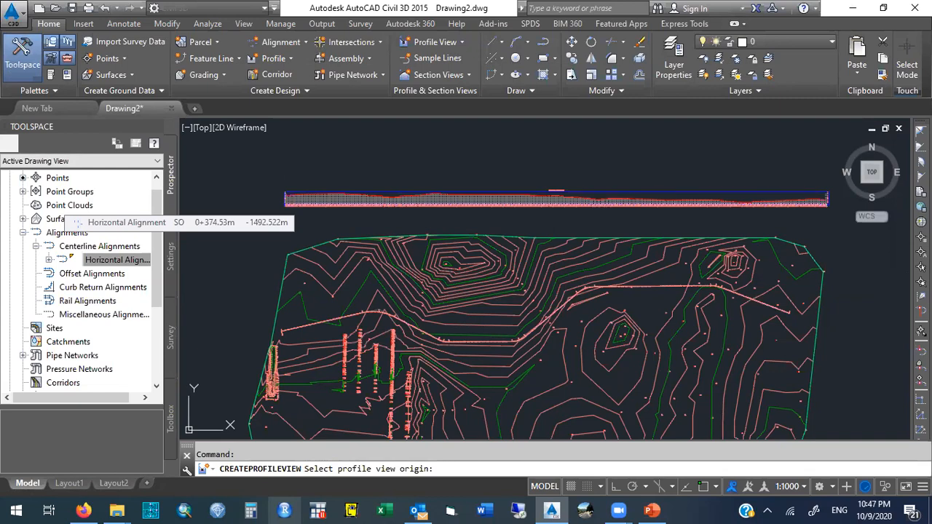
click(284, 204)
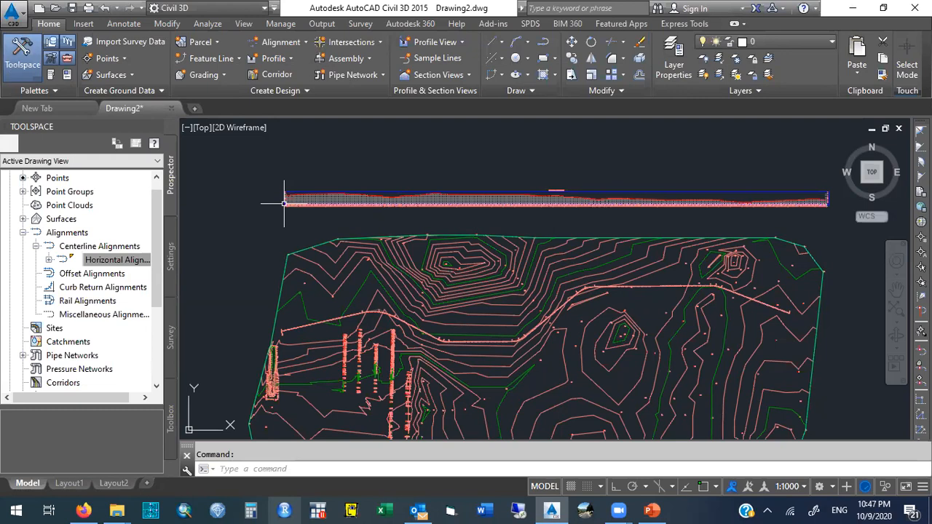
Zoom and pan across the new profile view to inspect its title and grid.
text(ZO)
text(m)
key(BackSpace)
text(OM)
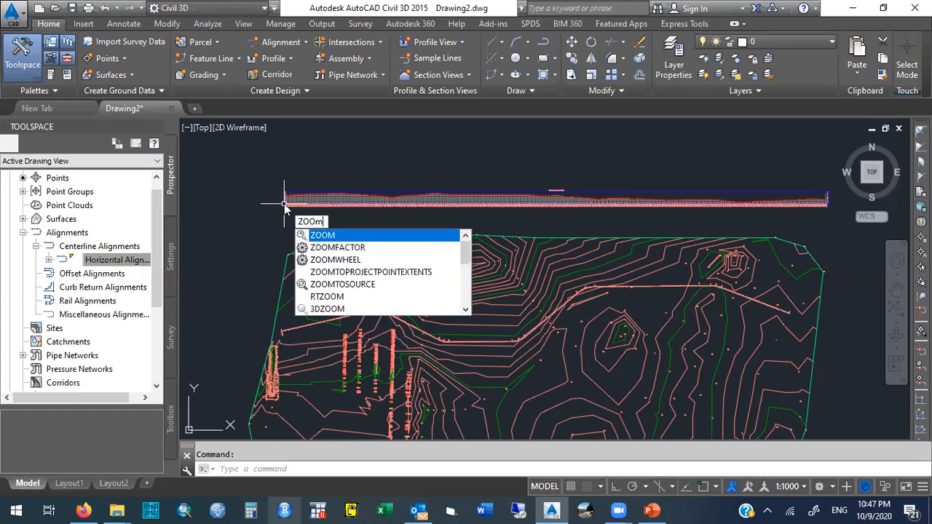
key(Return)
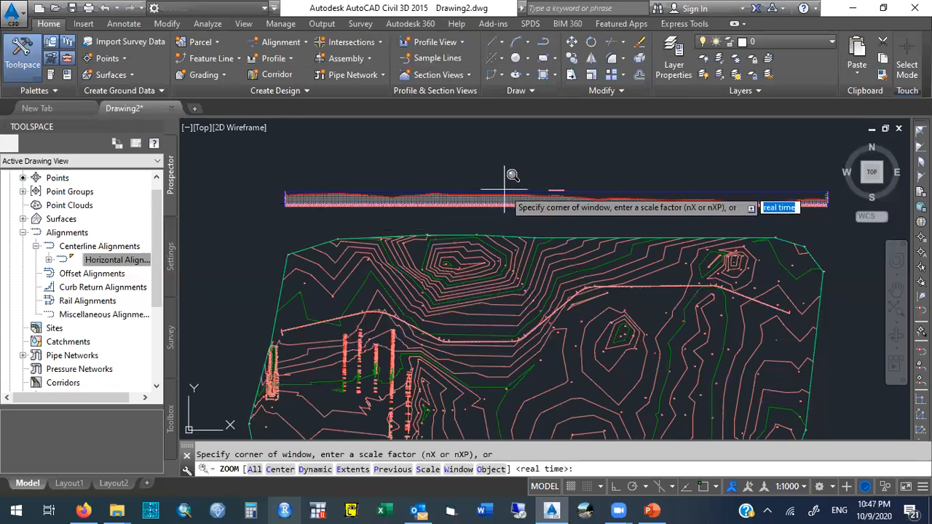
click(521, 183)
click(580, 209)
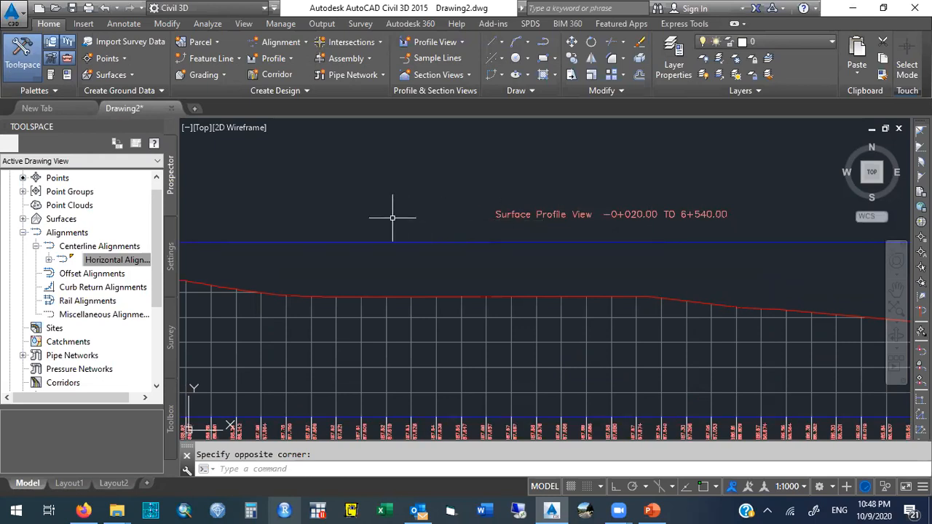
text(m)
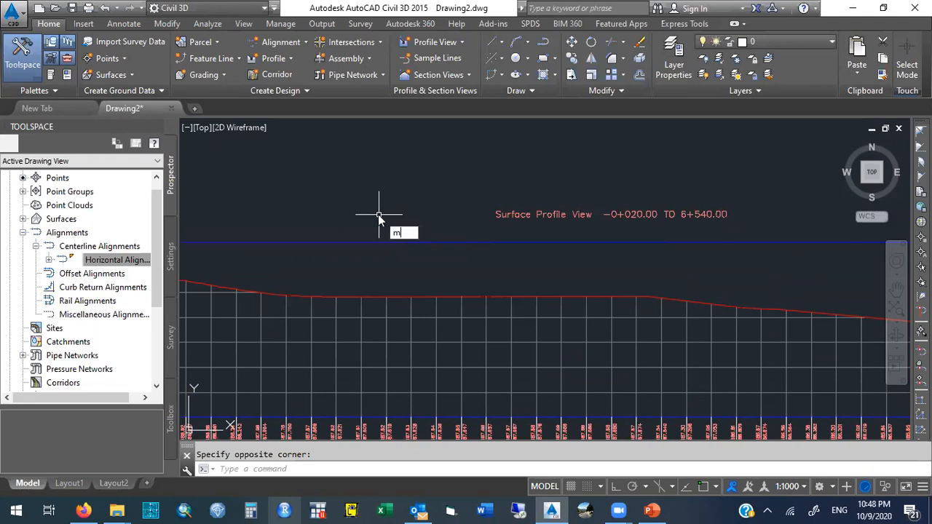
key(Return)
drag(343, 207, 491, 201)
drag(403, 203, 537, 193)
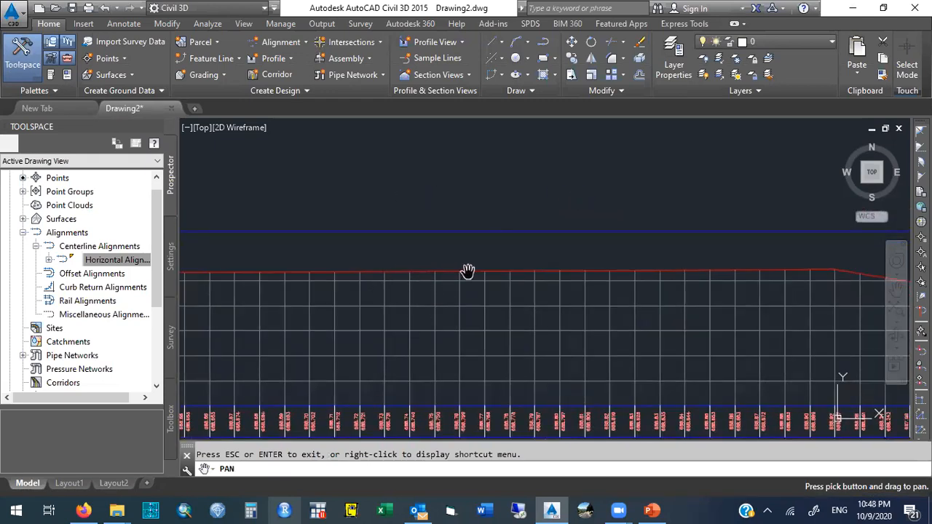
key(Escape)
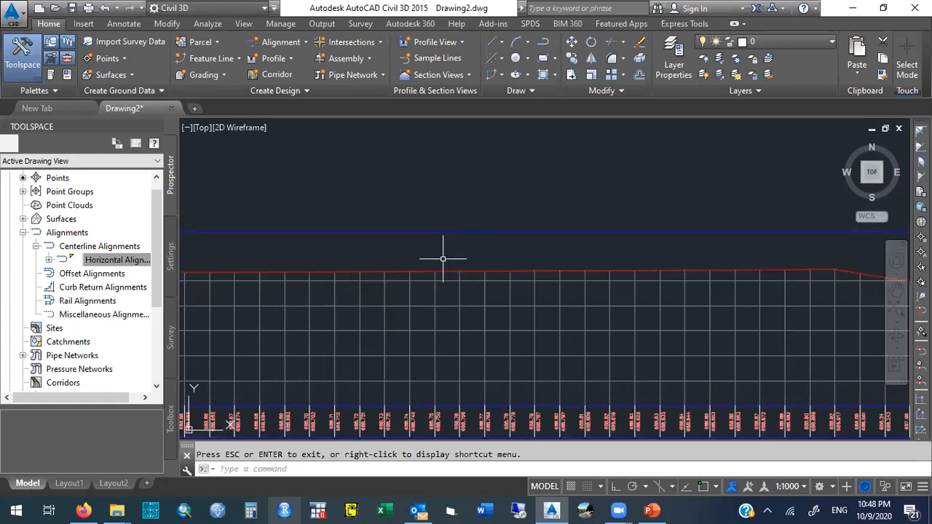
Zoom in on the elevation labels in the bottom band, then return to the previous view.
mouse_move(443, 258)
text(zoom)
key(Return)
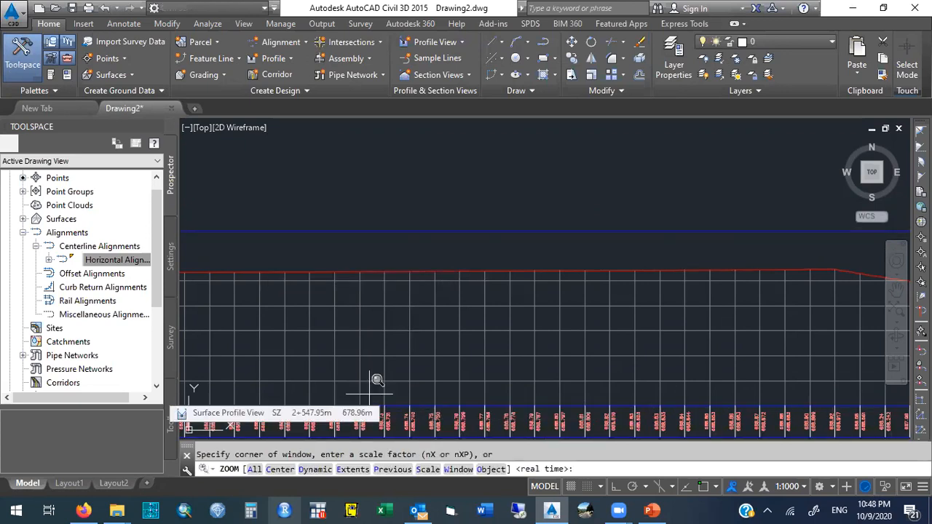
click(351, 389)
click(424, 436)
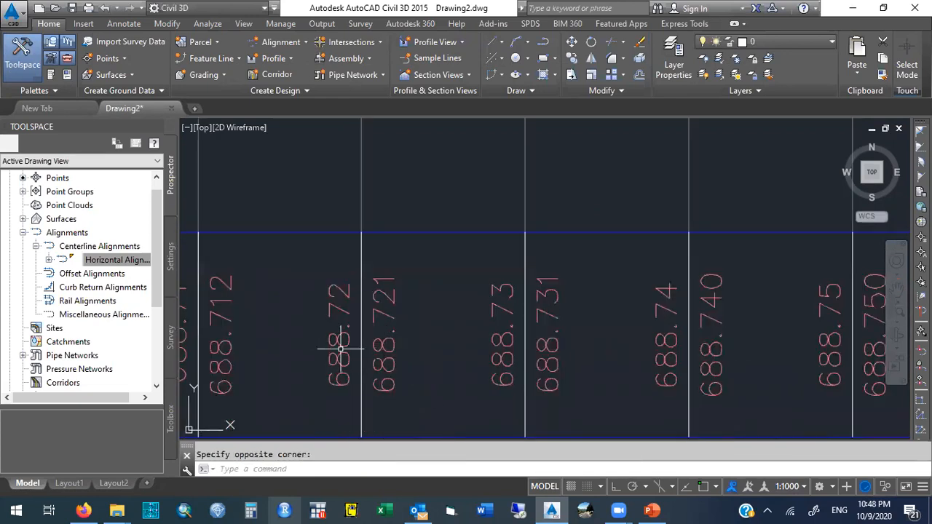
text(zoom)
key(Return)
text(p)
key(Return)
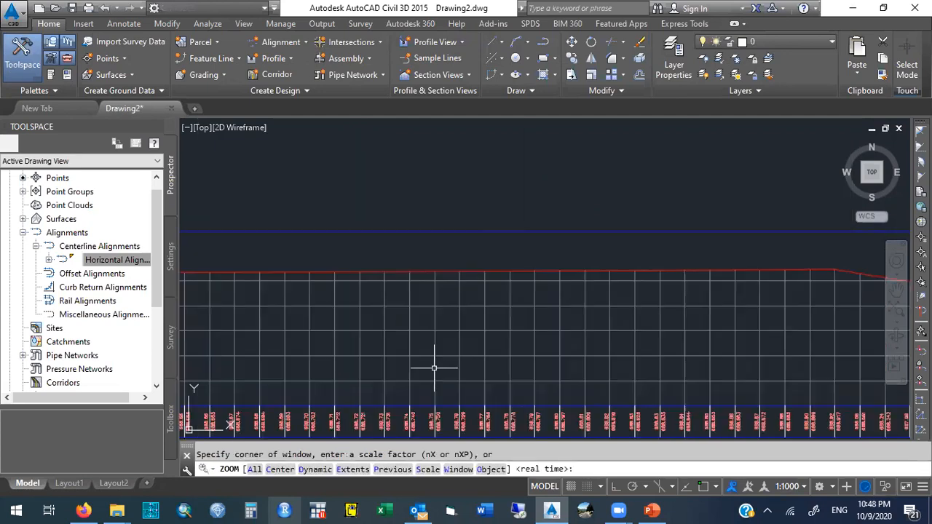
Zoom back out to the plan drawing, then window-zoom onto the start of the profile view.
text(p)
key(BackSpace)
text(zoom)
key(Return)
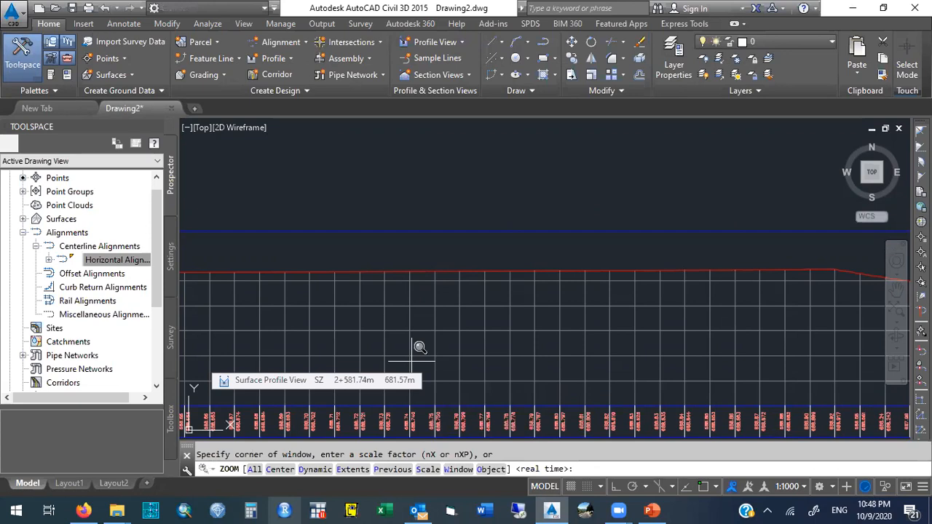
text(p)
key(Return)
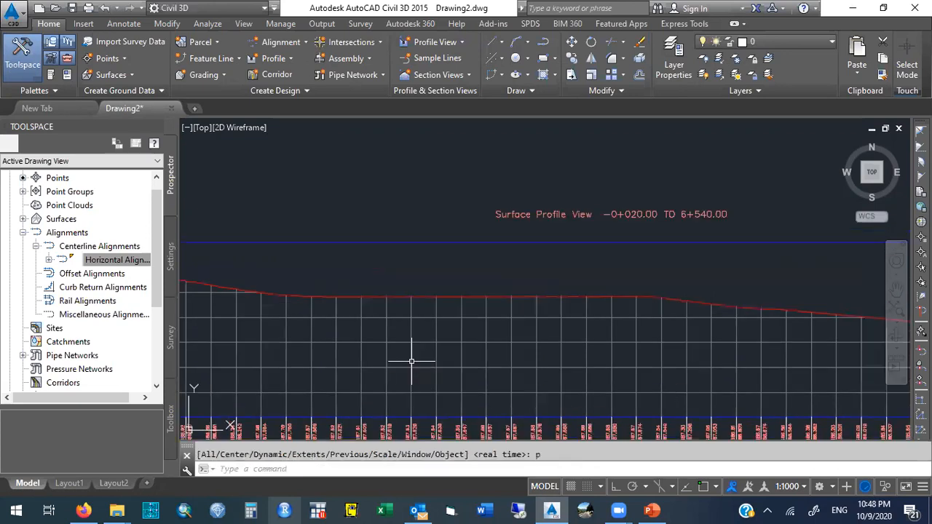
text(zoom)
key(Return)
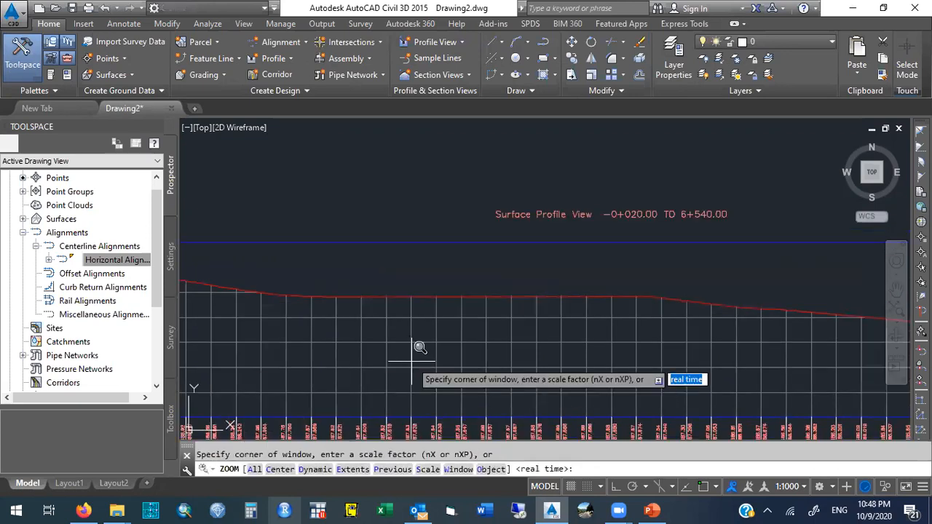
text(p)
key(Return)
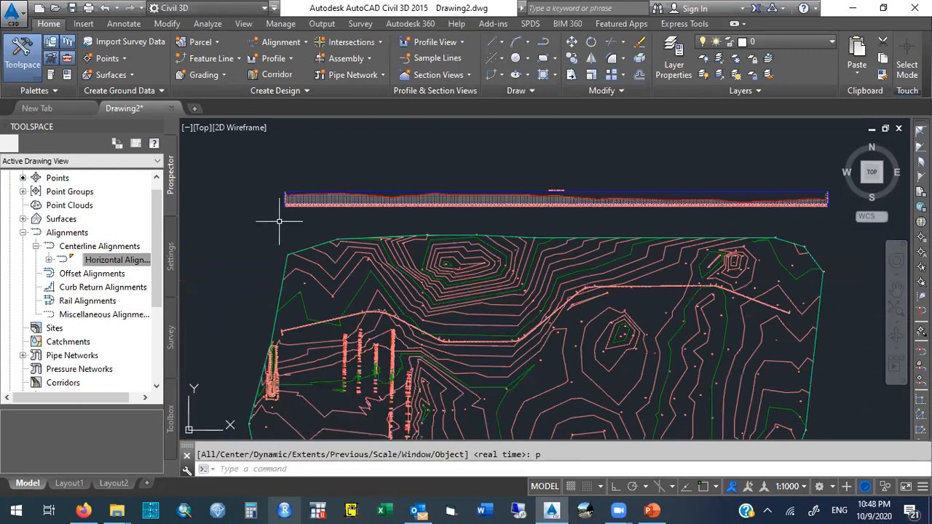
text(zoom)
key(Return)
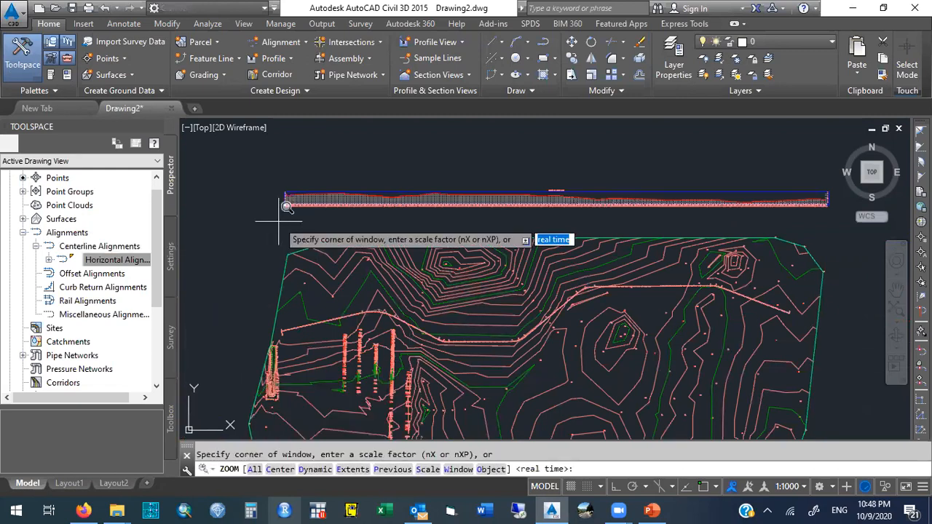
click(283, 191)
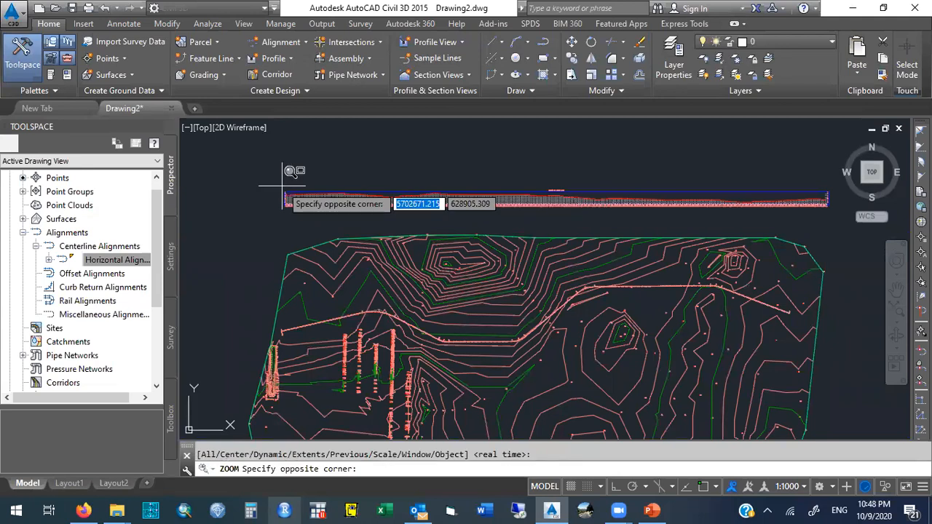
click(304, 209)
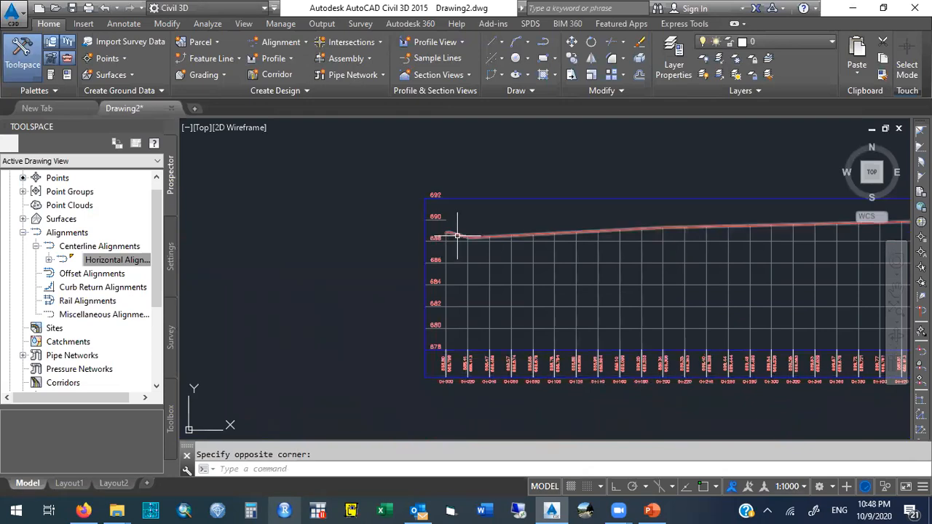
Pan along the profile view to inspect its grid and station labels toward the far end.
text(p)
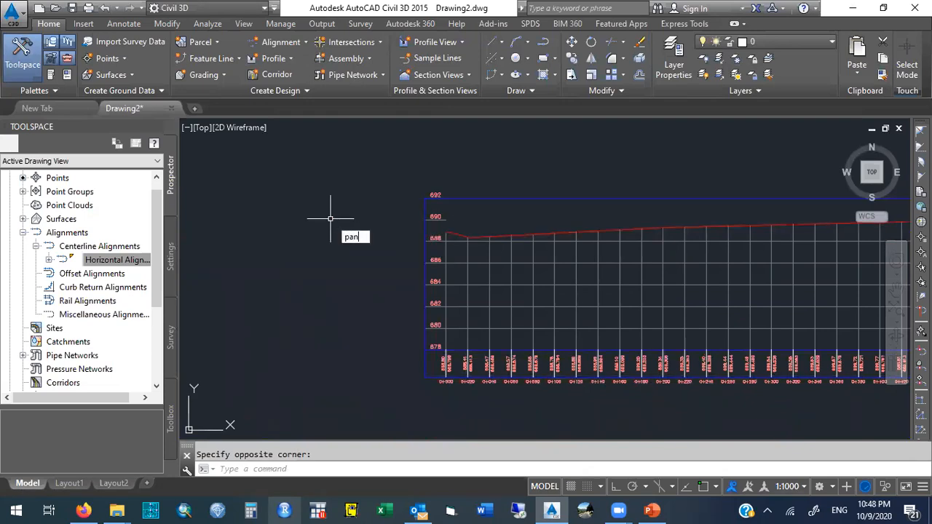
text(an)
key(Return)
drag(676, 167, 440, 174)
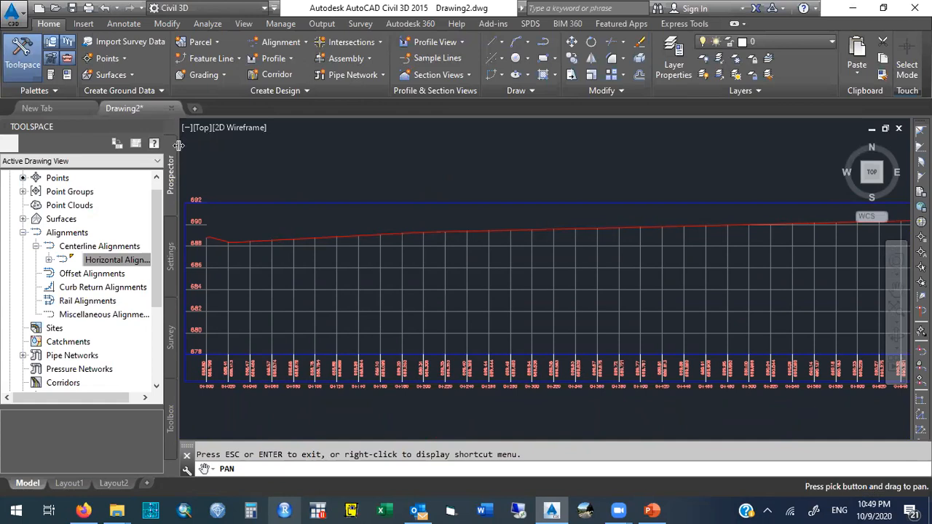
drag(179, 145, 91, 150)
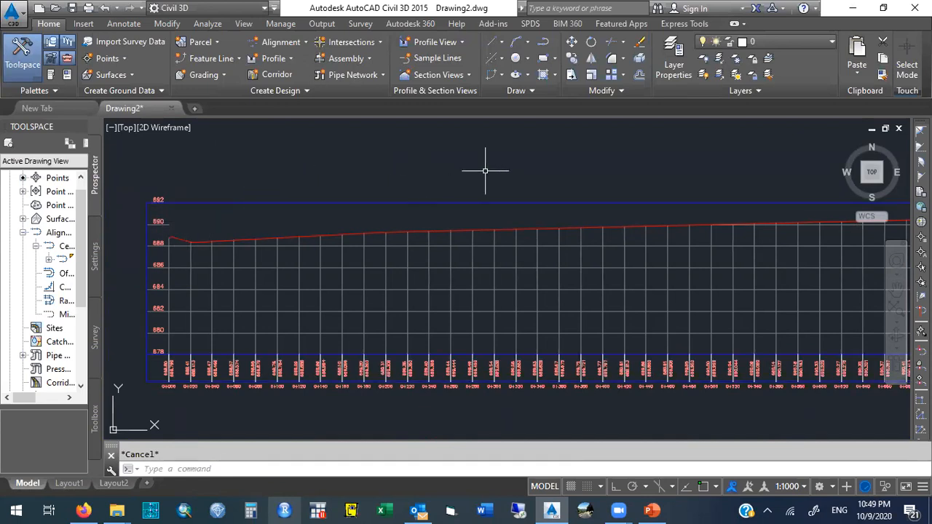
text(pa)
key(Escape)
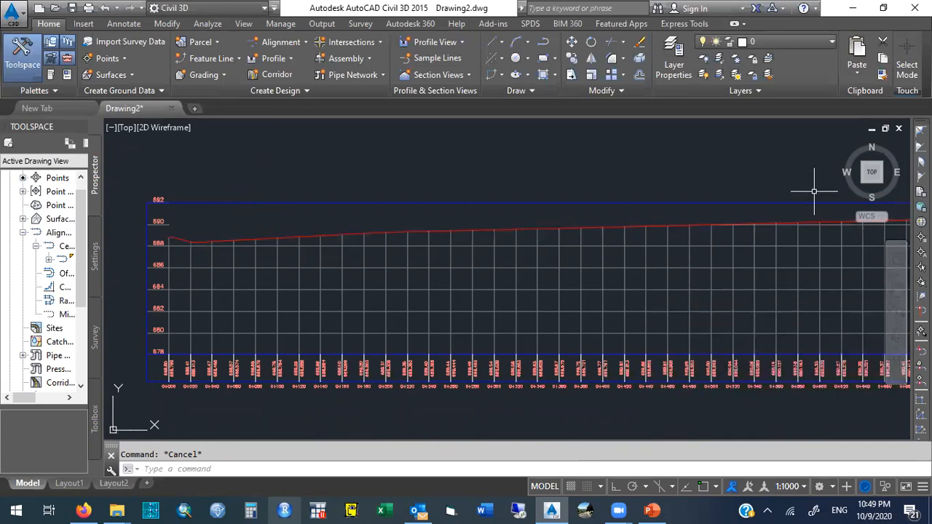
click(897, 289)
mouse_move(807, 233)
mouse_down()
mouse_move(446, 260)
mouse_move(240, 248)
mouse_up()
drag(558, 250, 227, 265)
drag(500, 260, 230, 266)
drag(575, 255, 300, 240)
drag(508, 254, 195, 254)
drag(719, 257, 361, 243)
drag(708, 258, 366, 257)
drag(655, 264, 313, 266)
drag(730, 268, 386, 266)
drag(611, 243, 269, 247)
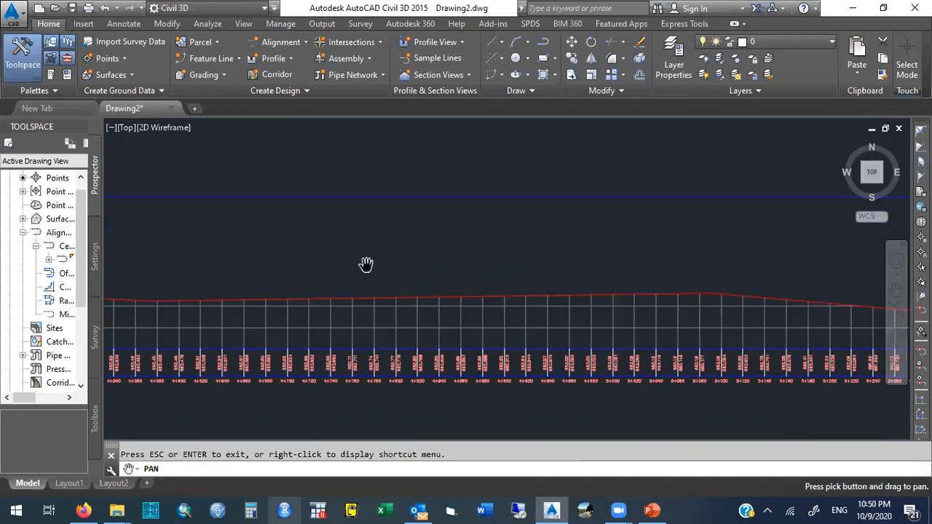
key(Escape)
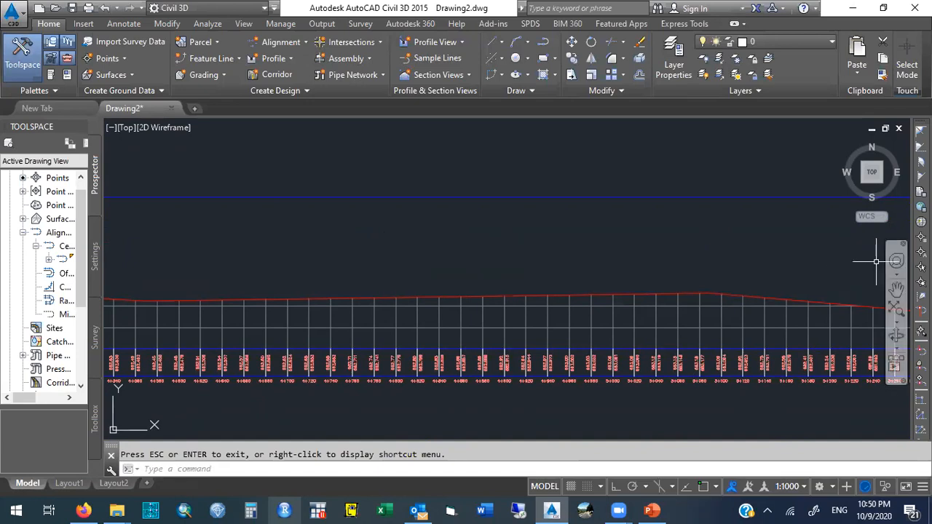
Pan back to the beginning of the profile view.
click(896, 292)
drag(442, 248, 453, 225)
drag(342, 222, 487, 231)
drag(366, 231, 487, 232)
drag(332, 224, 518, 230)
drag(340, 235, 533, 241)
drag(337, 235, 472, 245)
drag(329, 253, 535, 235)
drag(131, 258, 318, 252)
drag(429, 255, 320, 264)
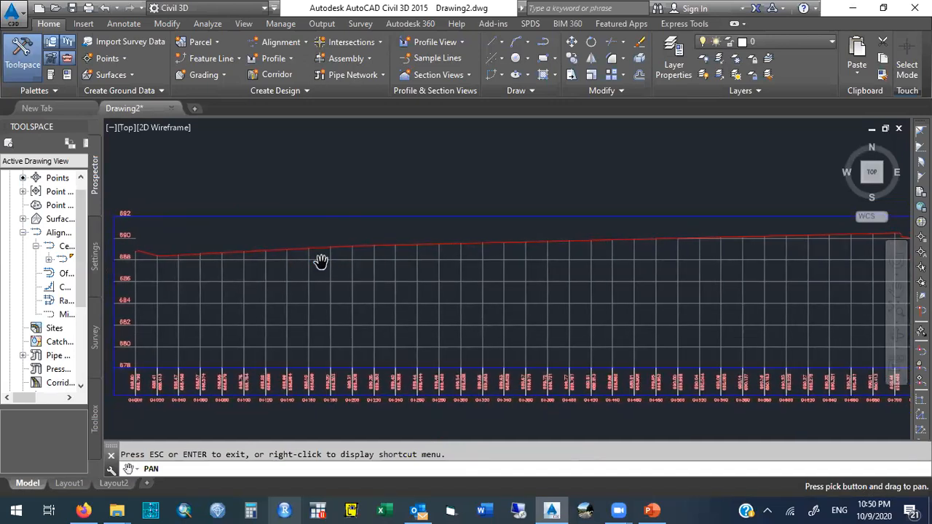
key(Escape)
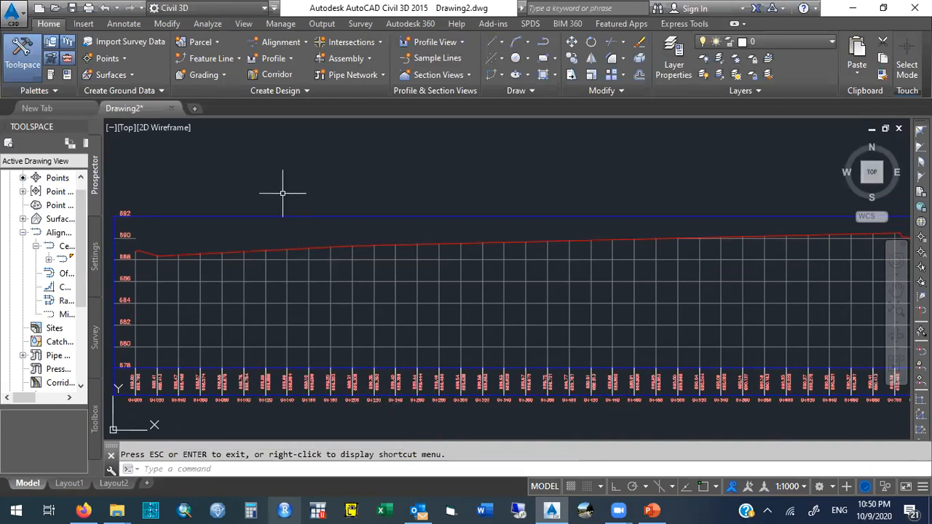
Start Profile Creation Tools on the profile view and name the new profile Vertical Alignment.
click(294, 59)
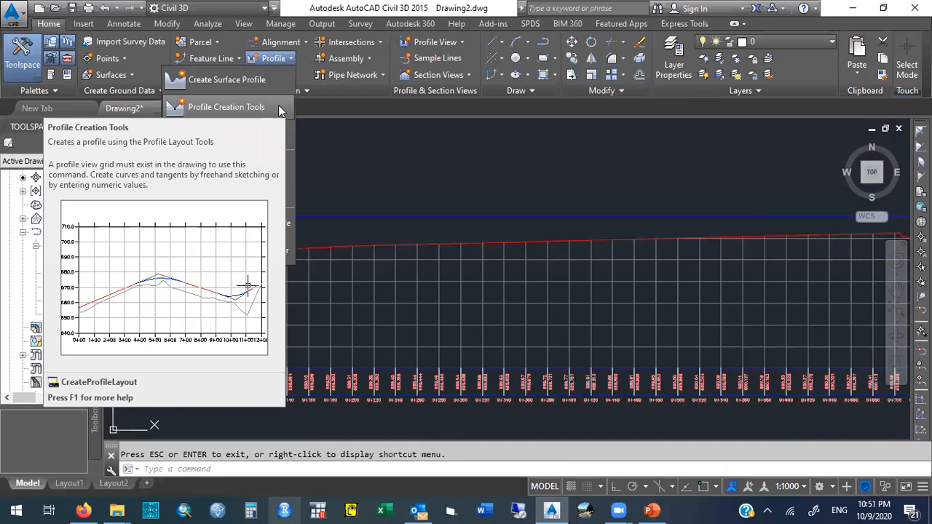
click(278, 109)
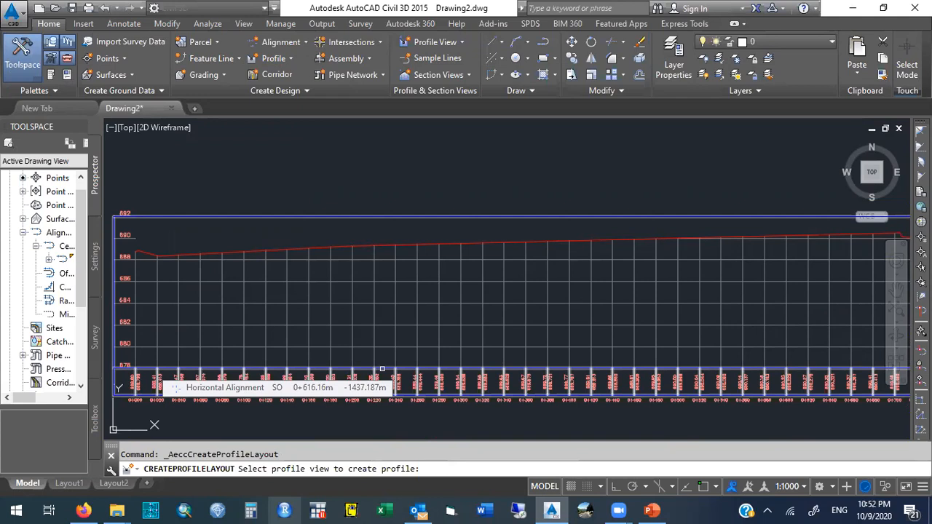
click(381, 369)
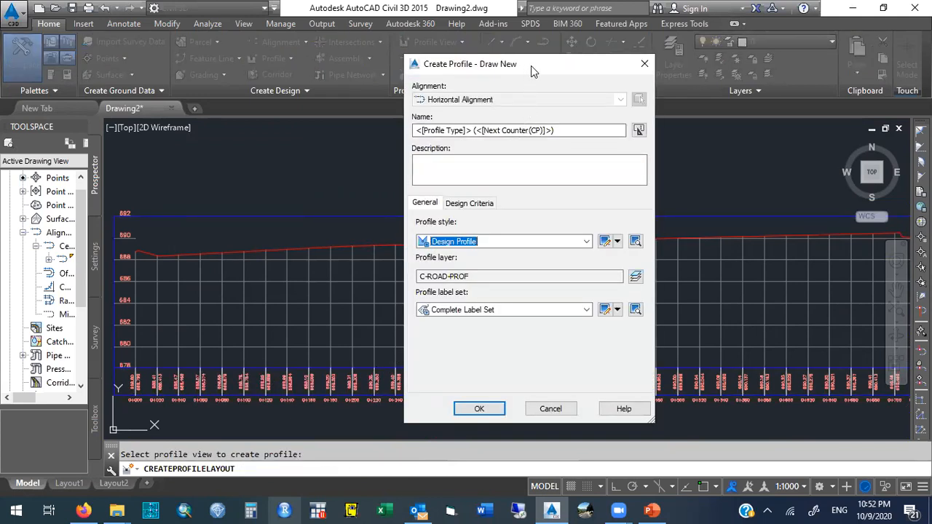
drag(531, 66, 572, 67)
drag(599, 131, 450, 132)
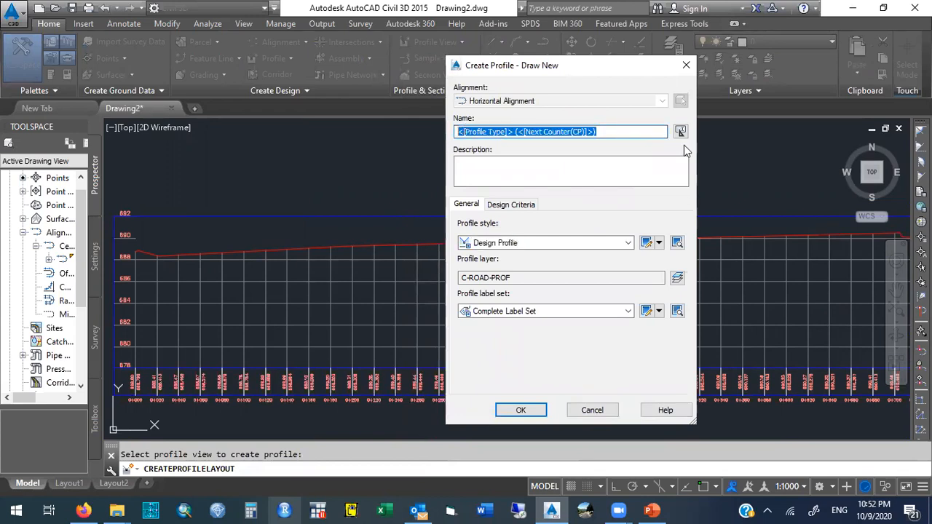
text(Vertical Alignment)
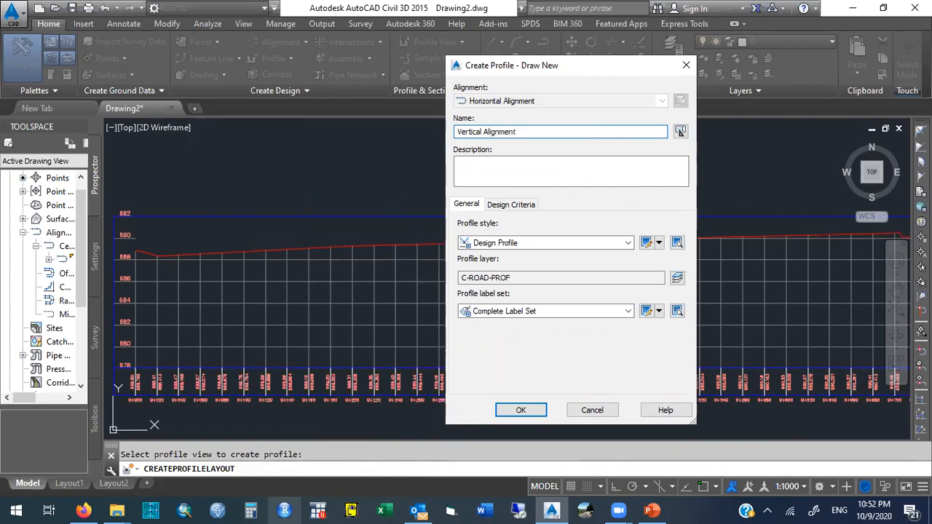
drag(534, 132, 433, 132)
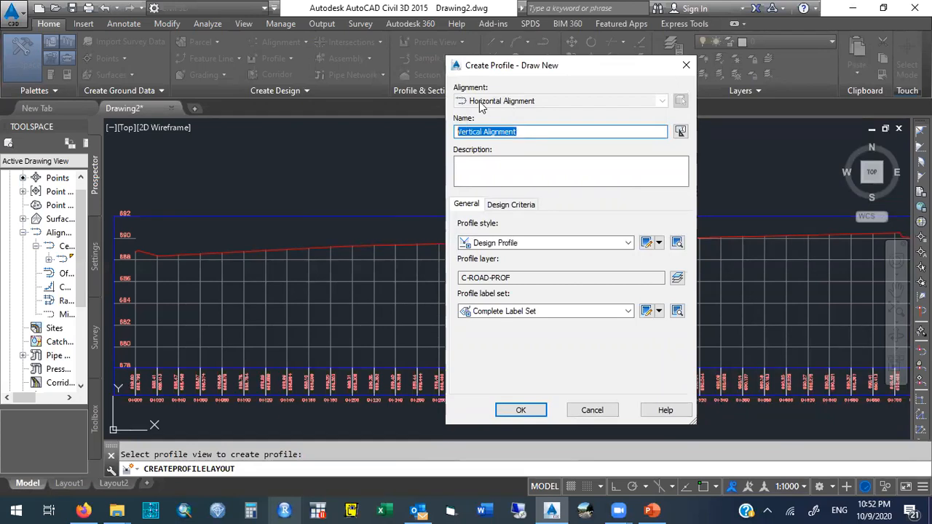
click(523, 132)
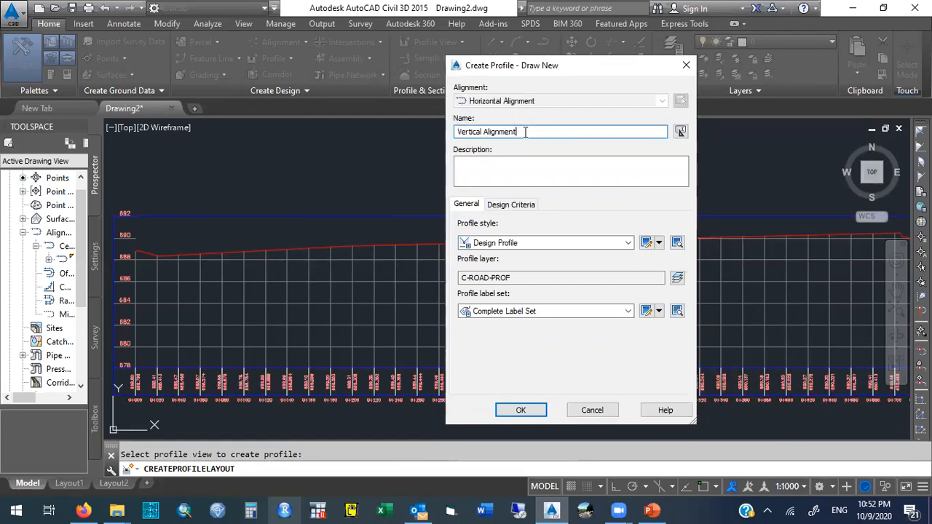
Try to enter a description for the new profile.
click(492, 164)
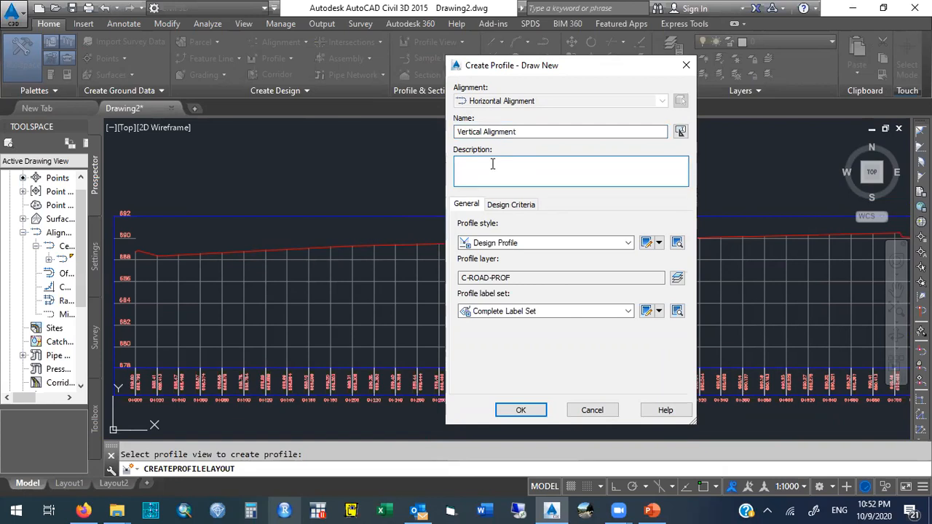
text(Roller coaster at 200 km/h)
key(BackSpace)
key(BackSpace)
key(BackSpace)
key(BackSpace)
key(BackSpace)
key(BackSpace)
key(BackSpace)
key(BackSpace)
key(BackSpace)
key(BackSpace)
key(BackSpace)
key(BackSpace)
key(BackSpace)
key(BackSpace)
key(BackSpace)
key(BackSpace)
key(BackSpace)
key(BackSpace)
key(BackSpace)
key(BackSpace)
Copy the Design Profile style and name the copy Vertical Design Personalized.
click(521, 243)
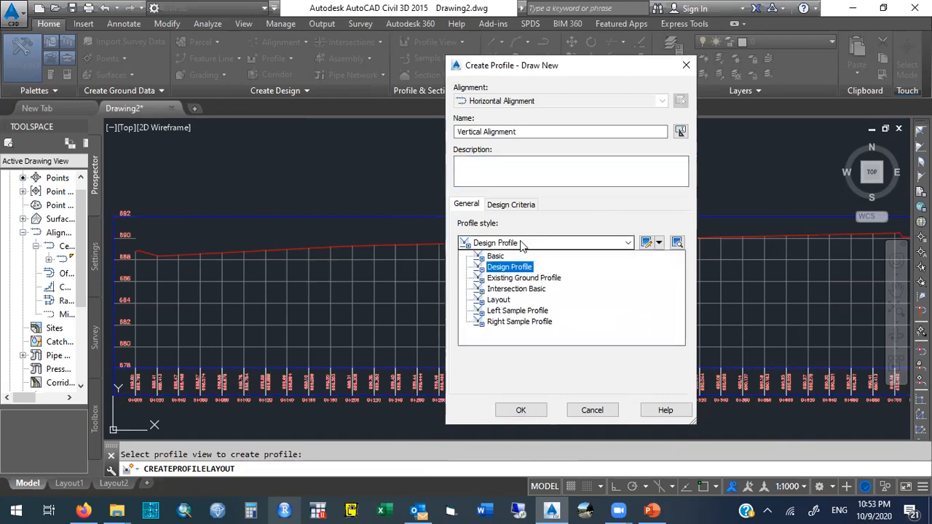
click(647, 231)
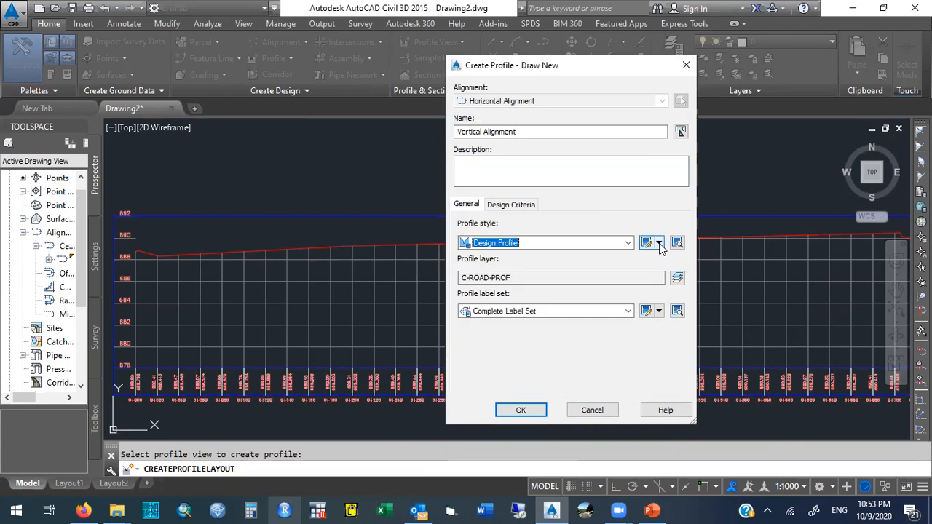
click(659, 244)
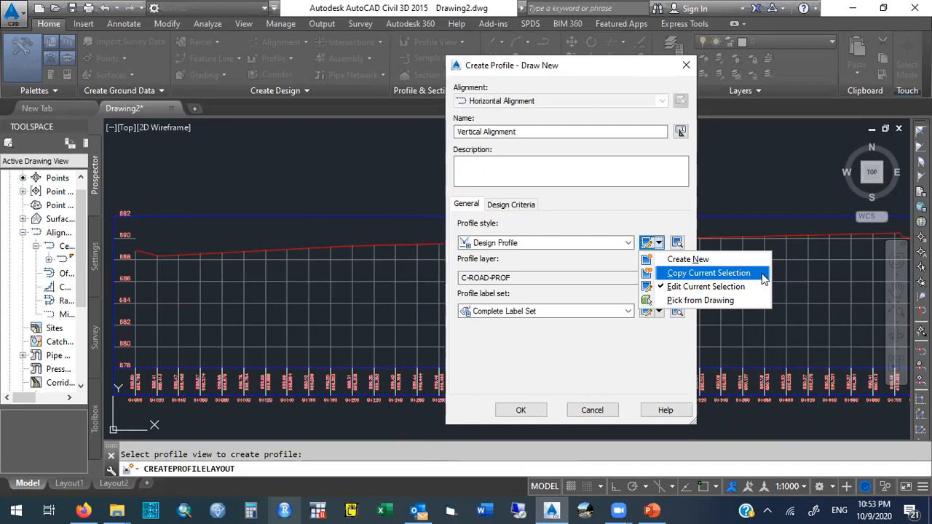
click(762, 274)
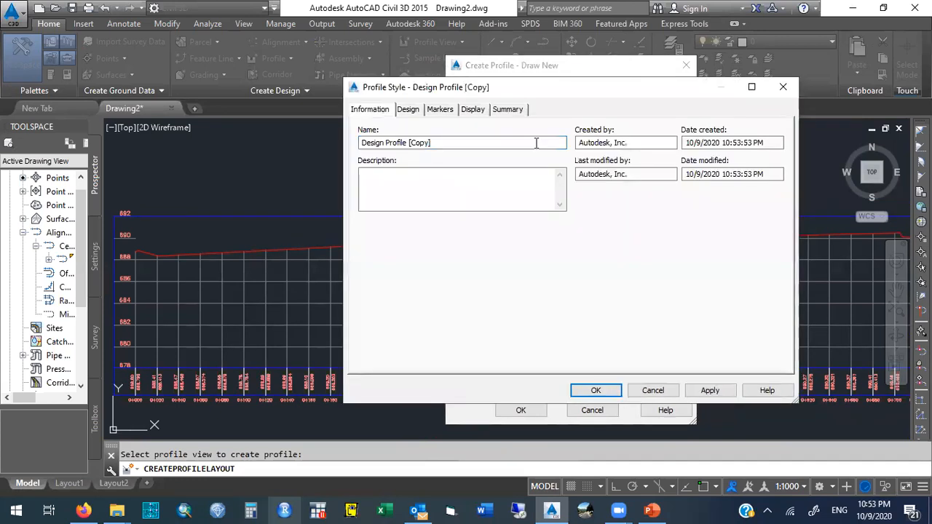
drag(455, 143, 340, 144)
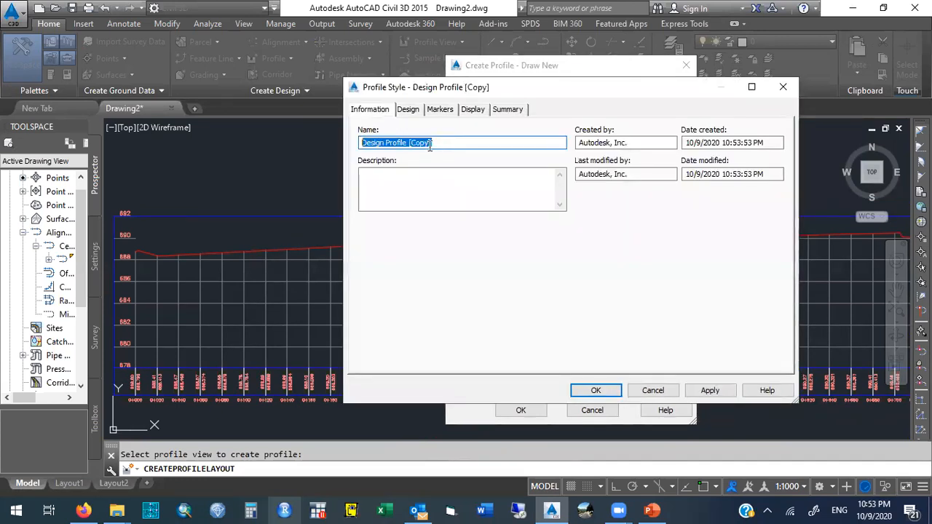
text(Ver)
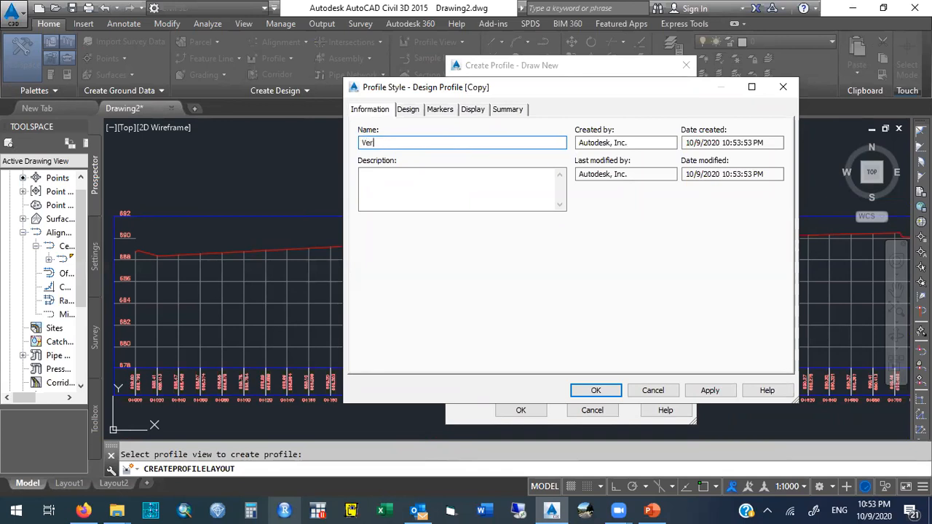
text(tical Design Personalized)
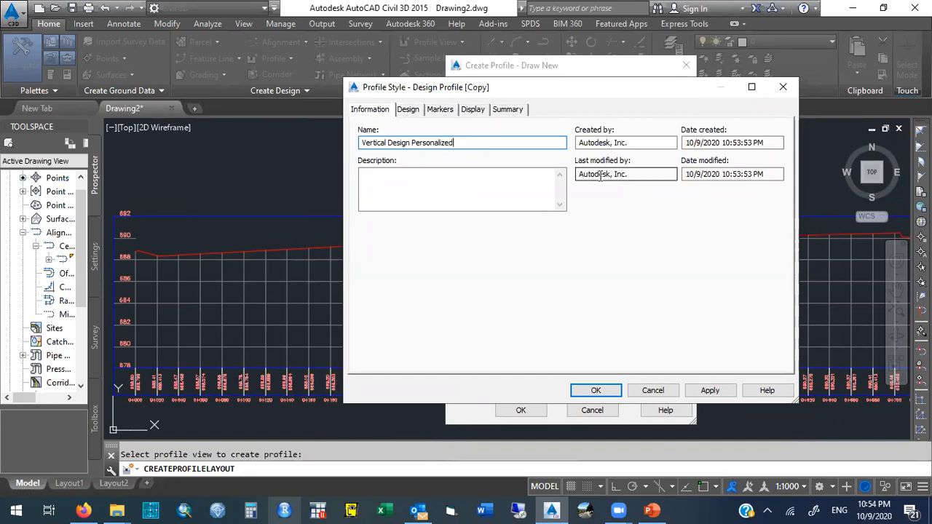
drag(638, 142, 570, 141)
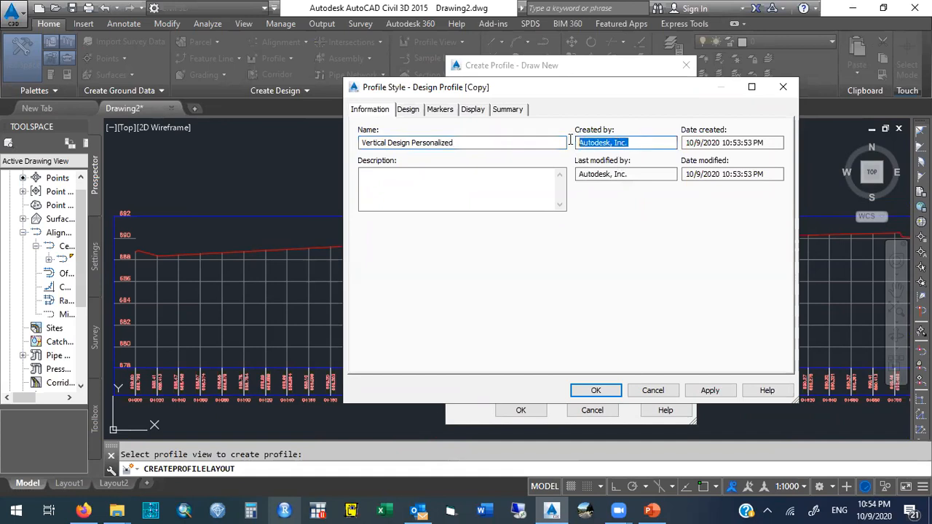
click(562, 142)
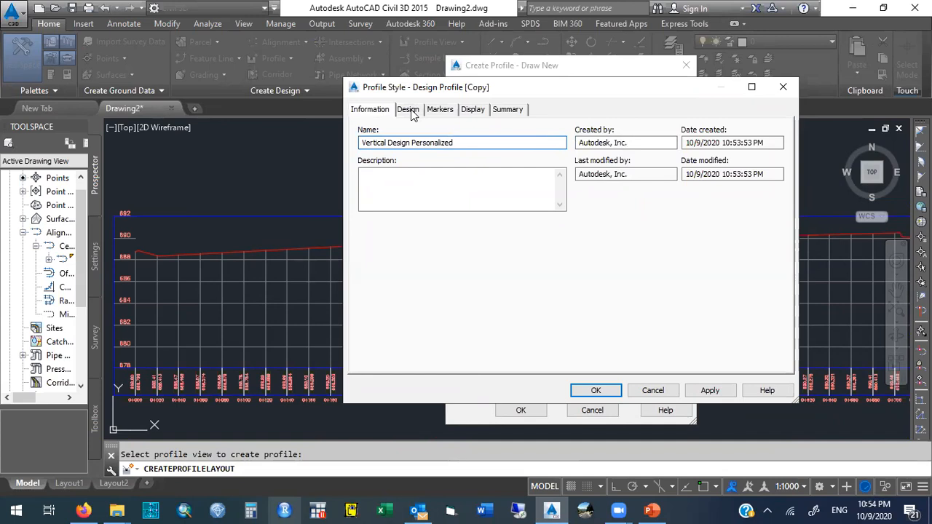
Review the Design, Markers and Display pages of the new profile style, widening its dialog.
click(410, 112)
click(442, 112)
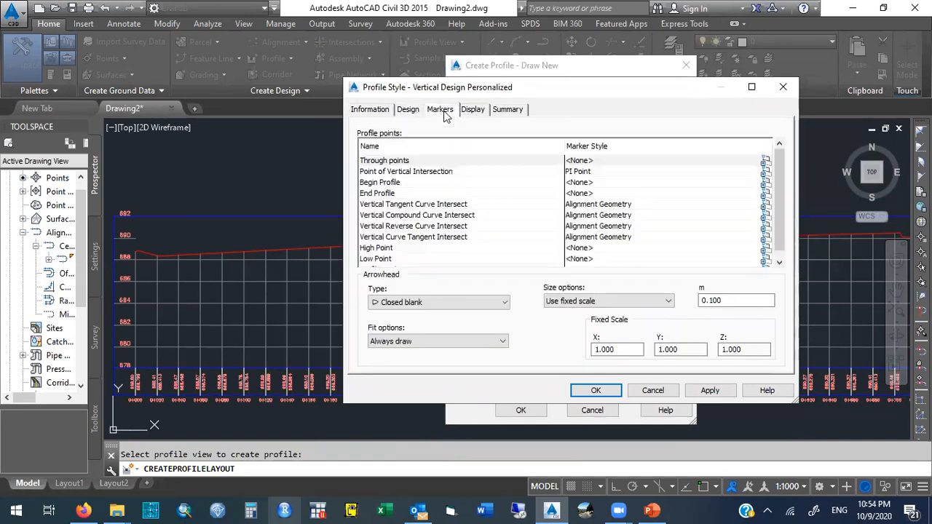
click(473, 112)
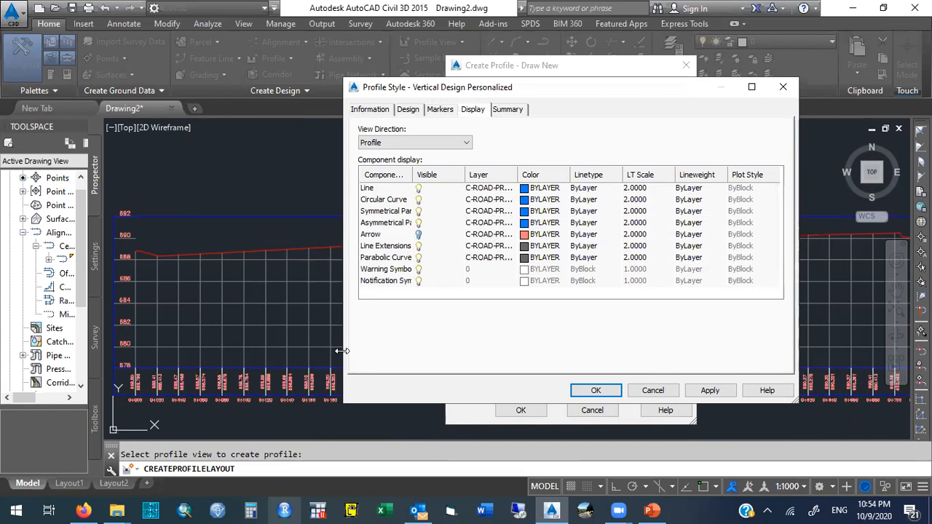
drag(341, 351, 116, 350)
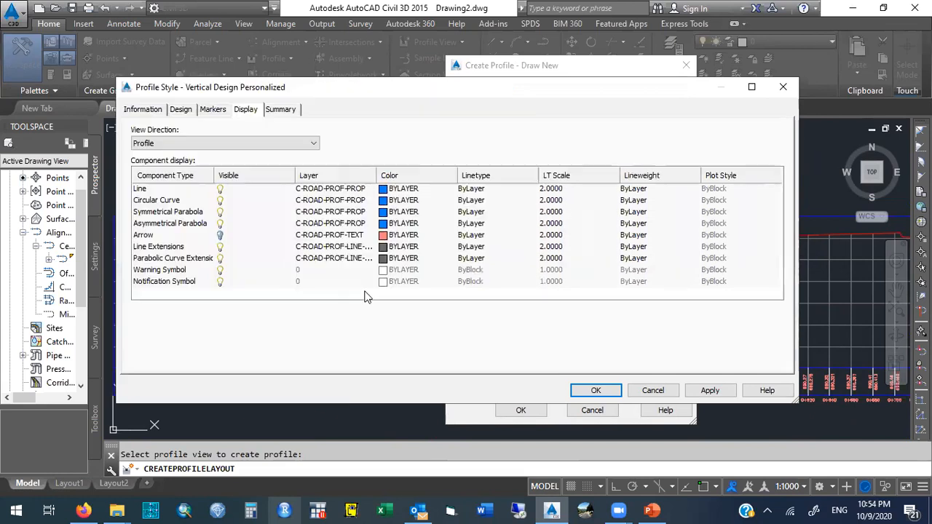
Set the Circular Curve component's colour to yellow in the Vertical Design Personalized style.
click(385, 200)
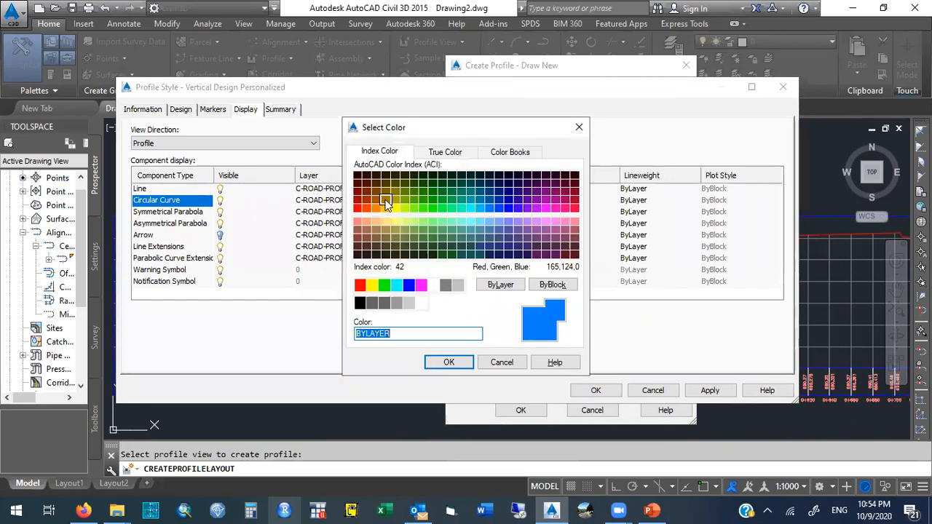
click(393, 207)
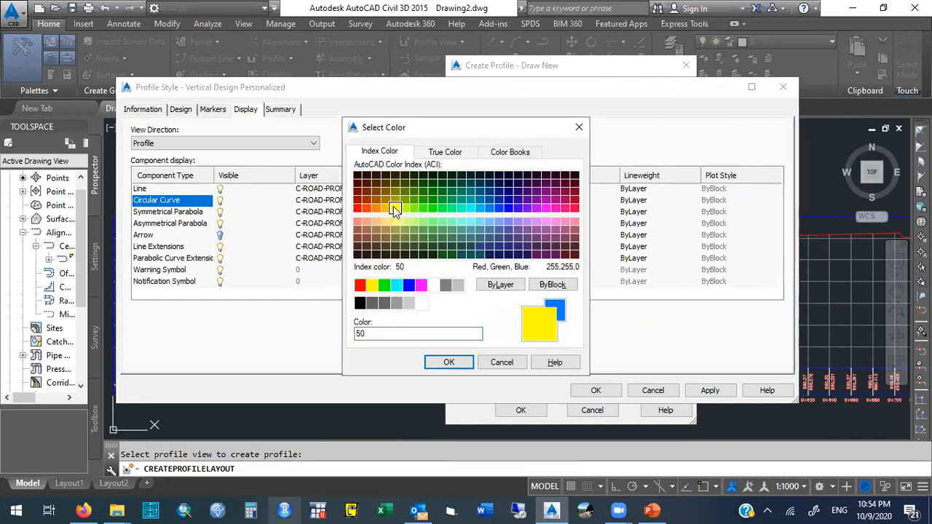
click(374, 285)
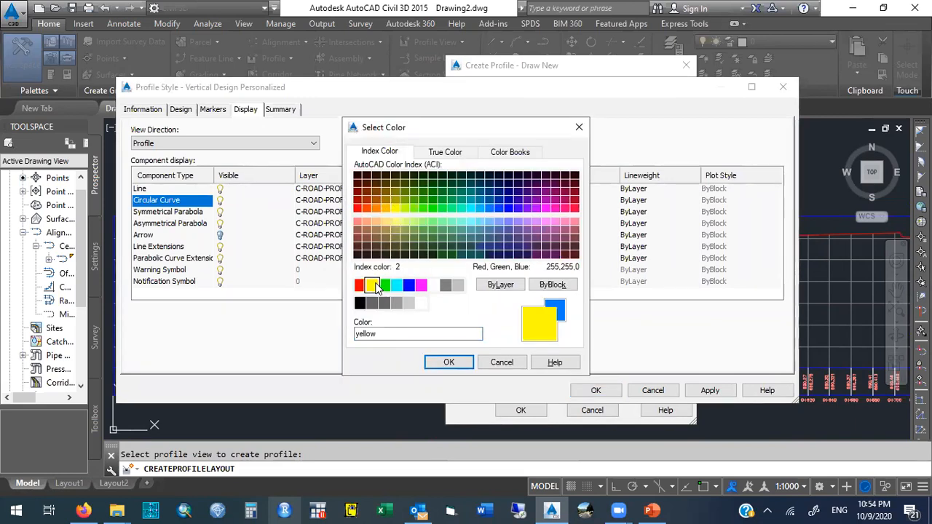
click(449, 362)
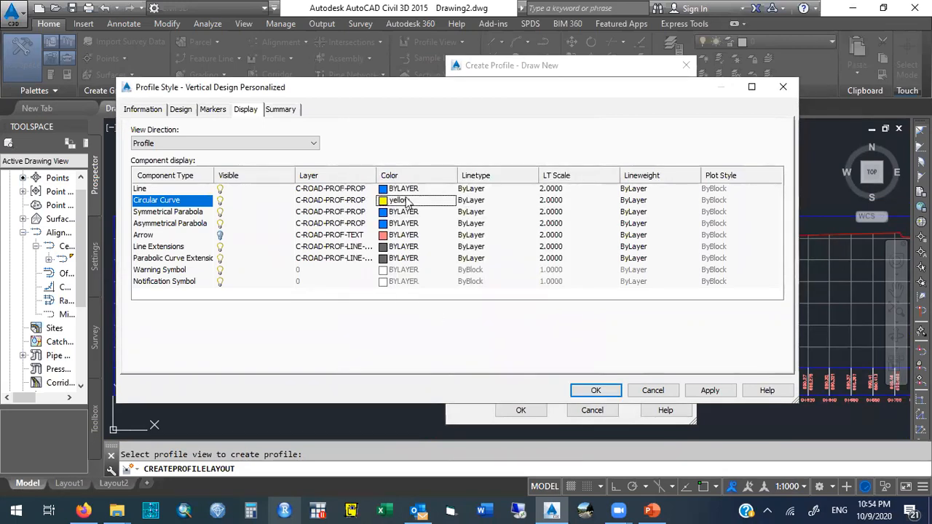
Set the colour of both the Symmetrical Parabola and Asymmetrical Parabola components to colour 40.
click(389, 212)
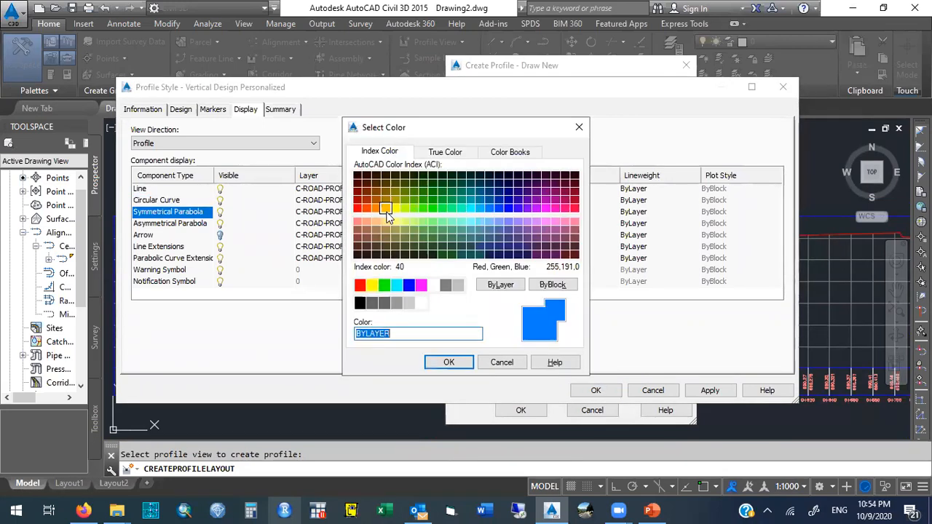
click(386, 209)
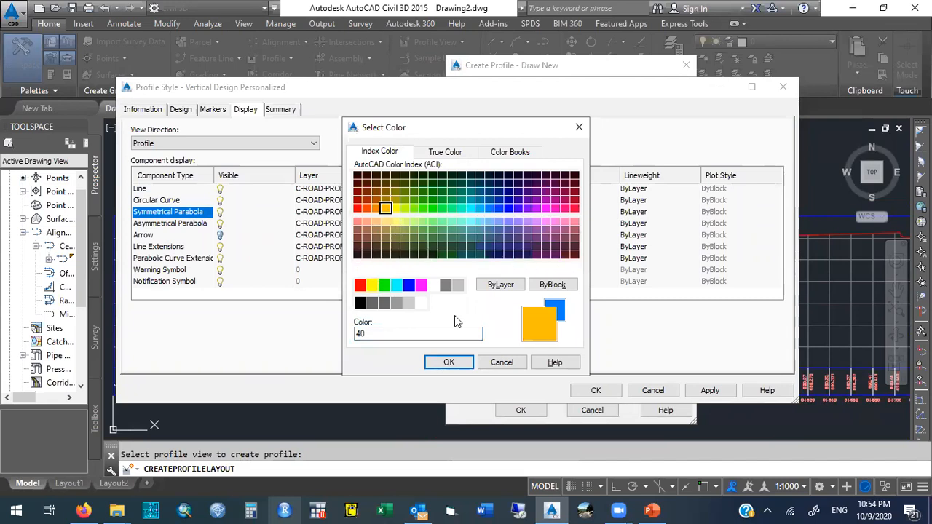
click(450, 361)
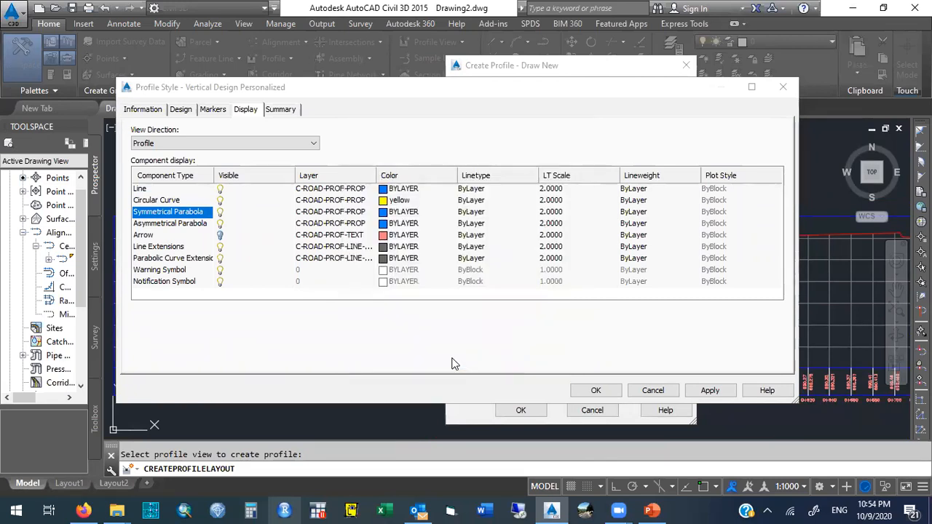
click(382, 224)
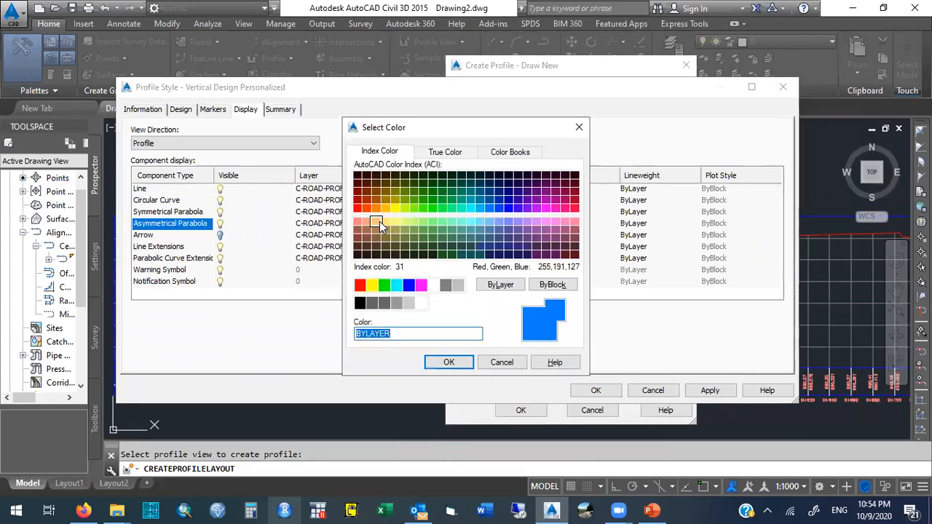
click(386, 209)
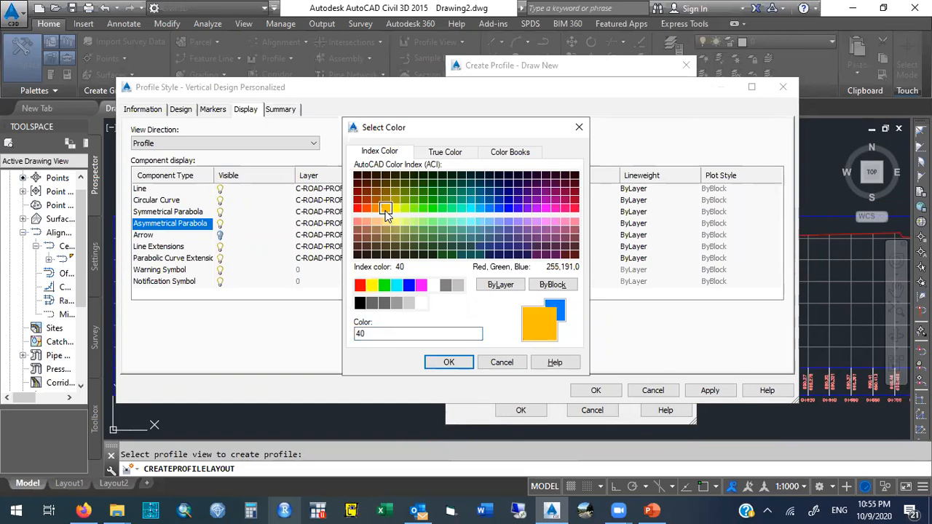
click(450, 361)
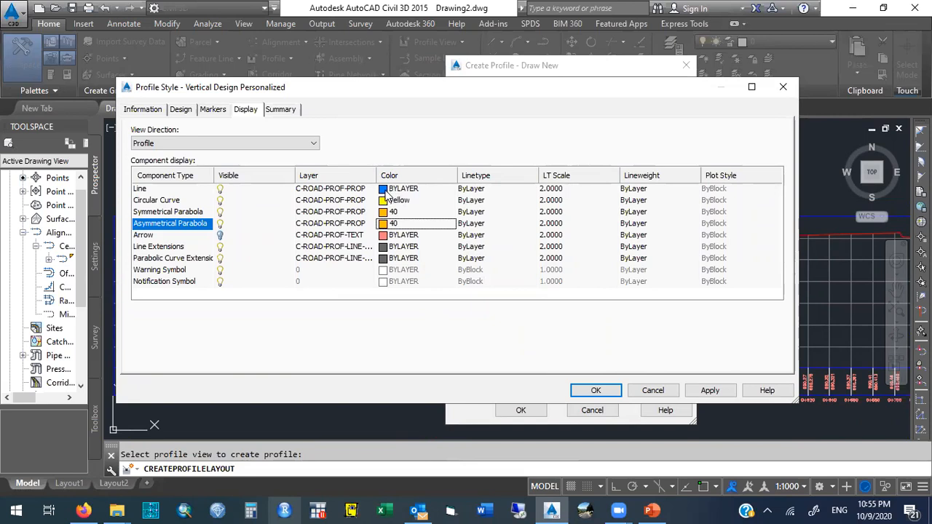
Apply the display changes and close the profile style dialog.
click(386, 189)
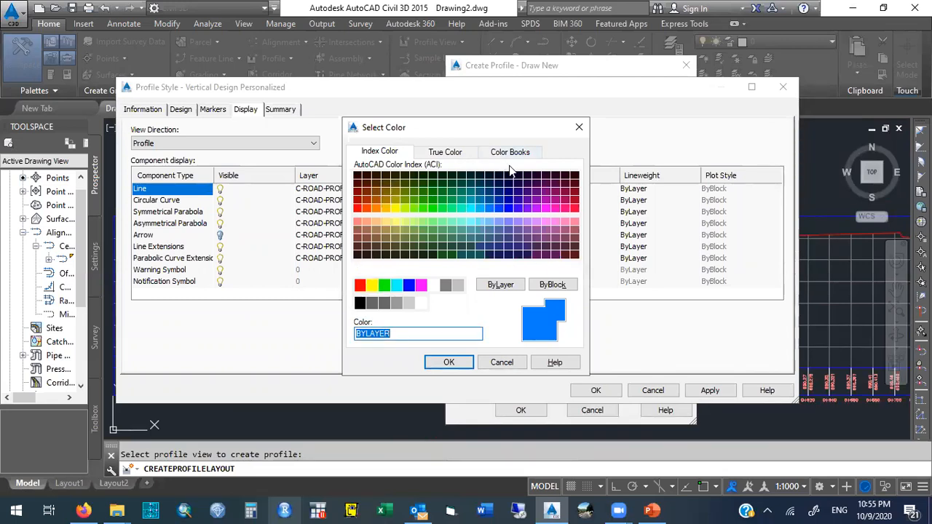
click(491, 364)
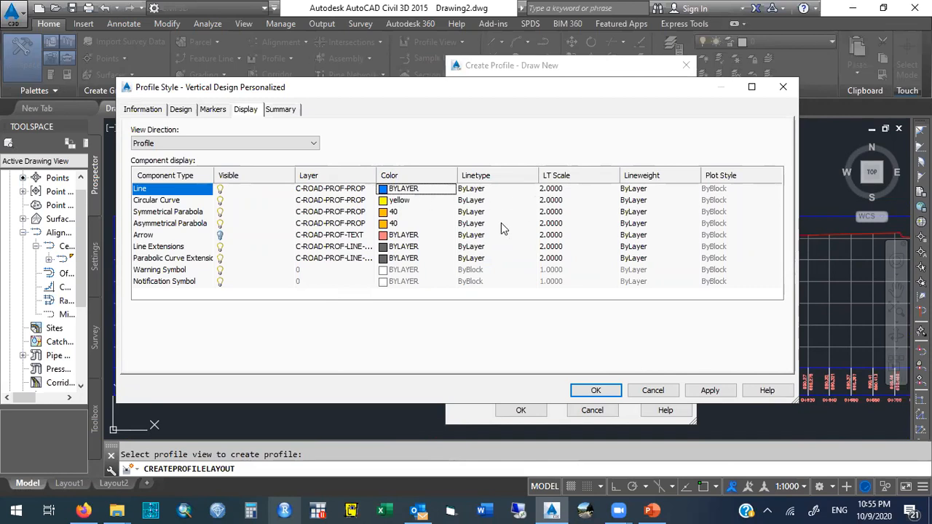
click(710, 391)
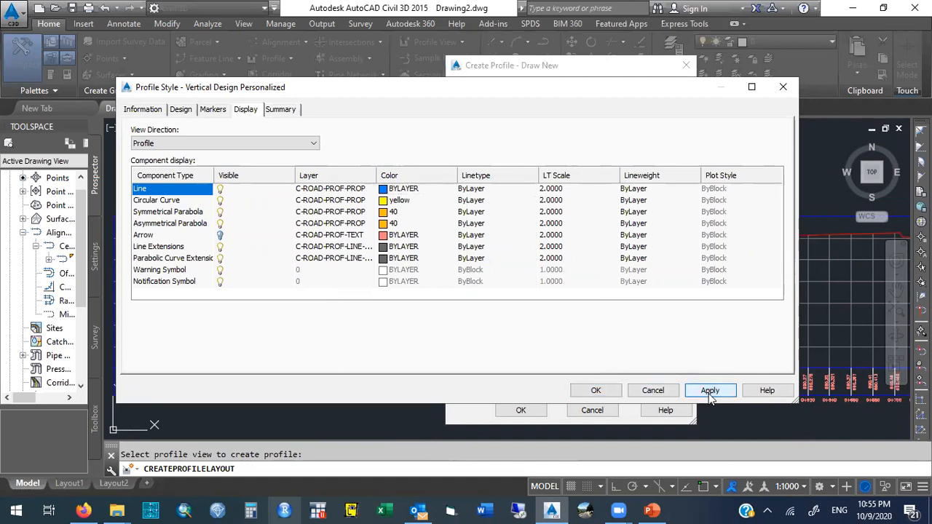
click(596, 391)
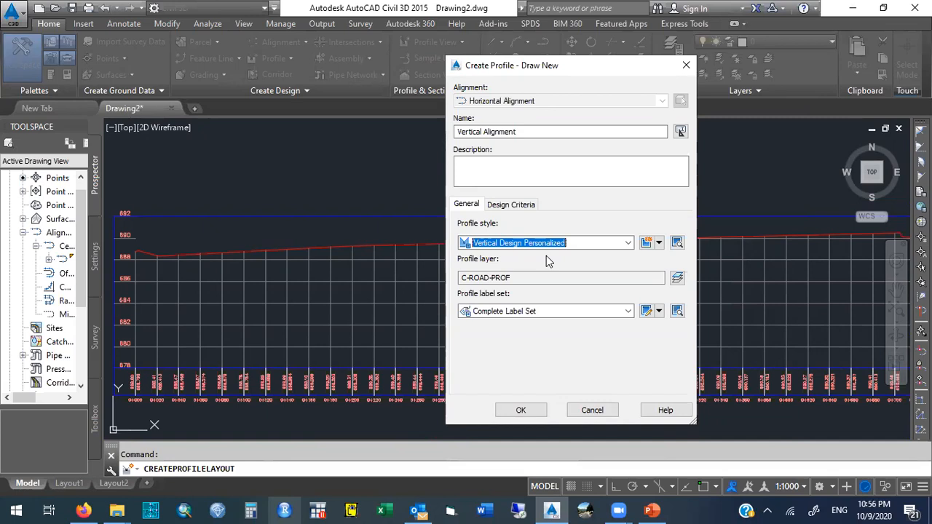
Enable criteria-based design using the AASHTO 2011 Standard minimum K table, then create the Vertical Alignment profile.
click(513, 206)
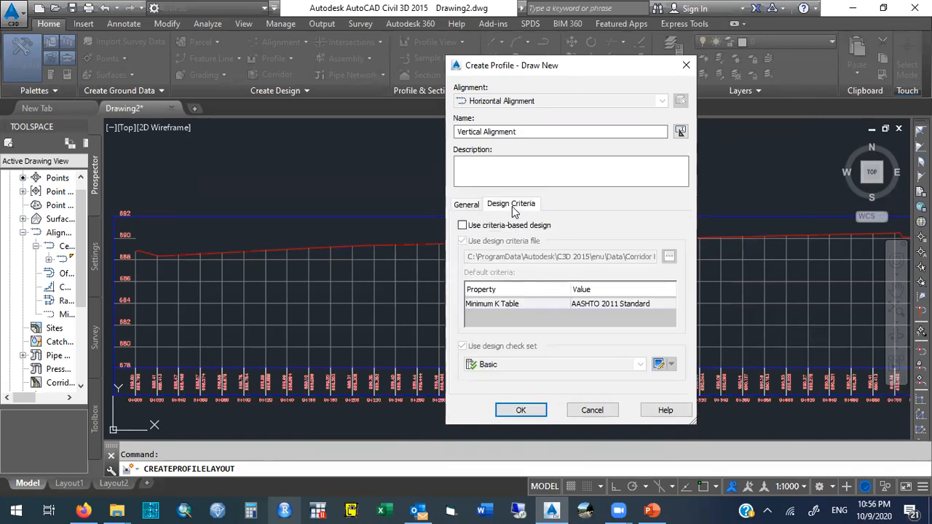
click(462, 227)
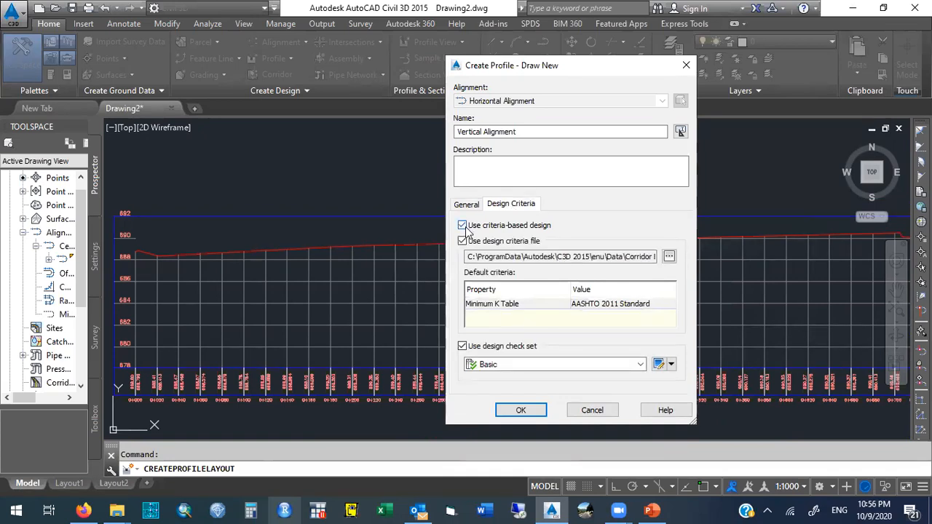
click(607, 306)
click(607, 305)
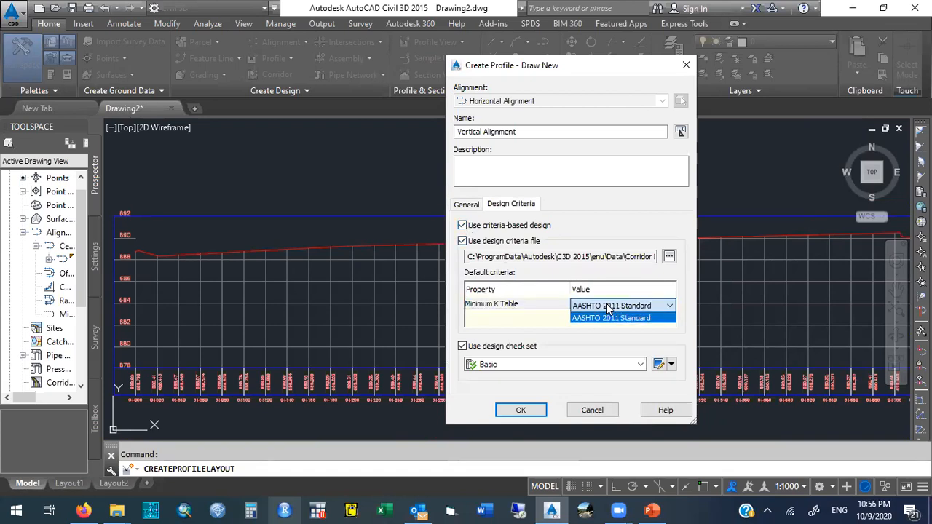
click(548, 318)
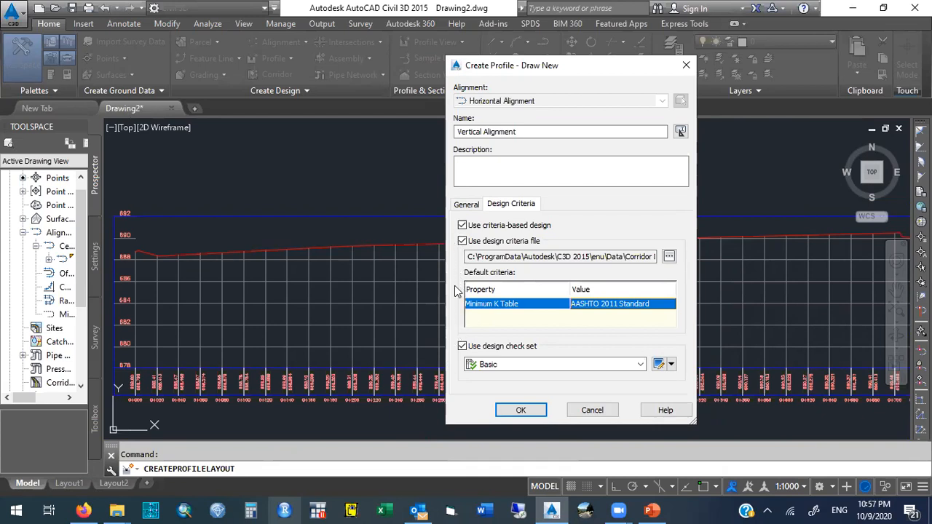
click(517, 411)
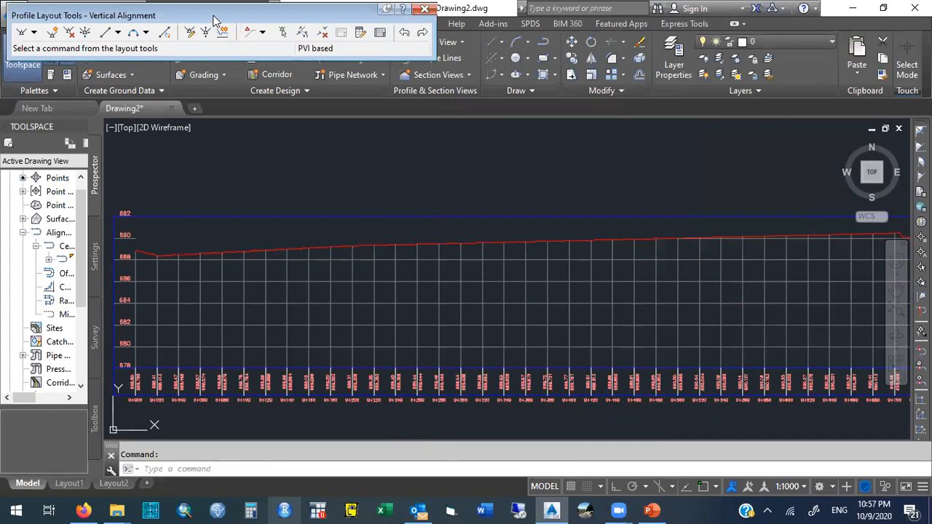
Reposition the Profile Layout Tools toolbar over the profile view and start the Draw Tangents With Curves command.
drag(214, 21, 386, 146)
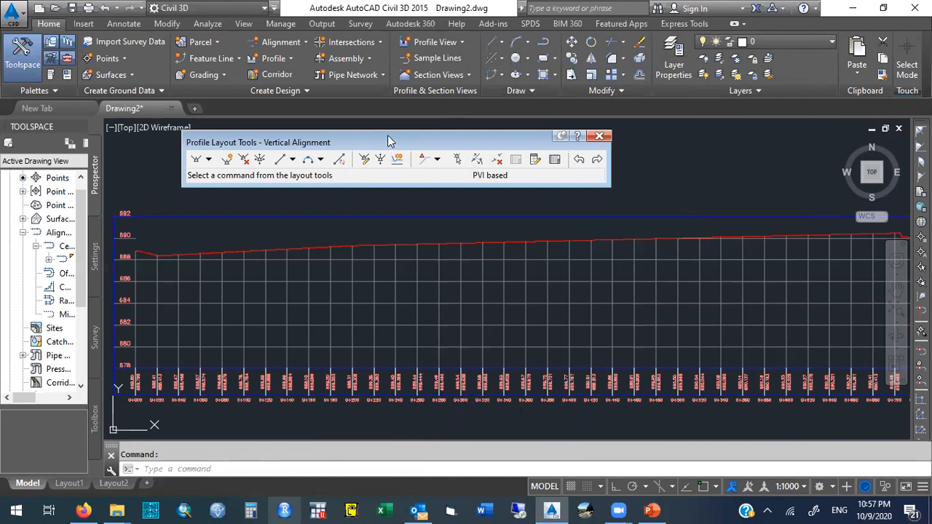
drag(389, 140, 399, 139)
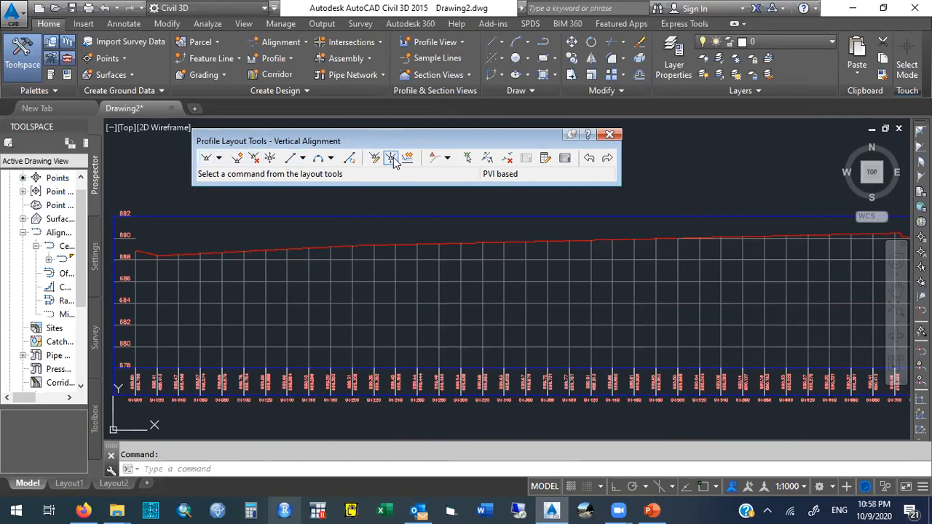
click(219, 159)
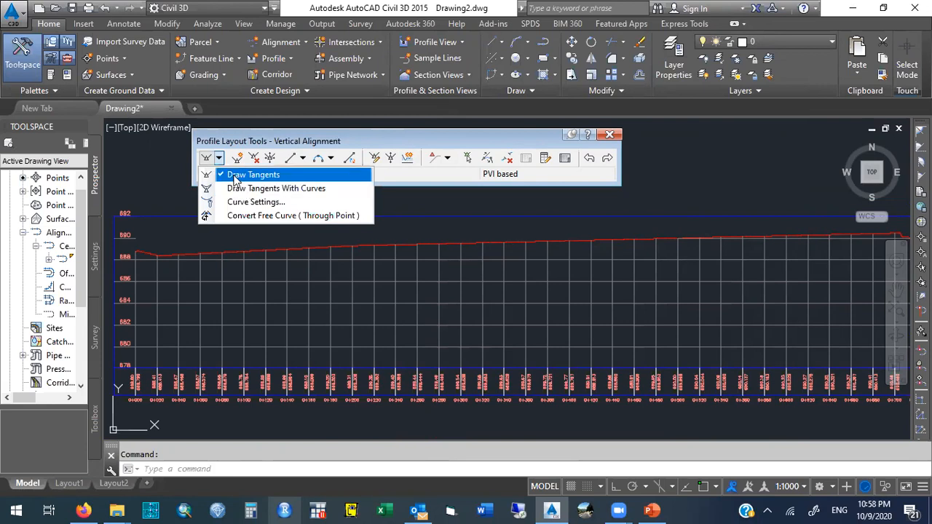
click(331, 157)
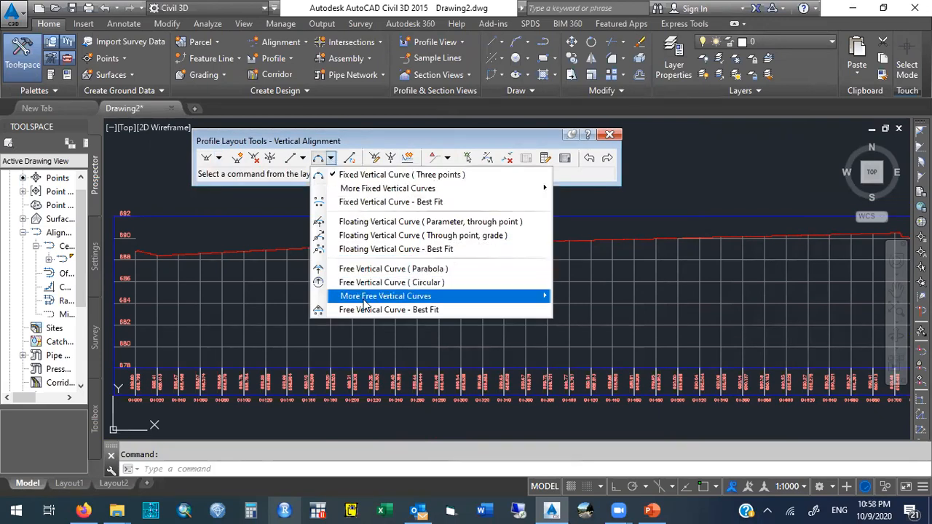
click(350, 146)
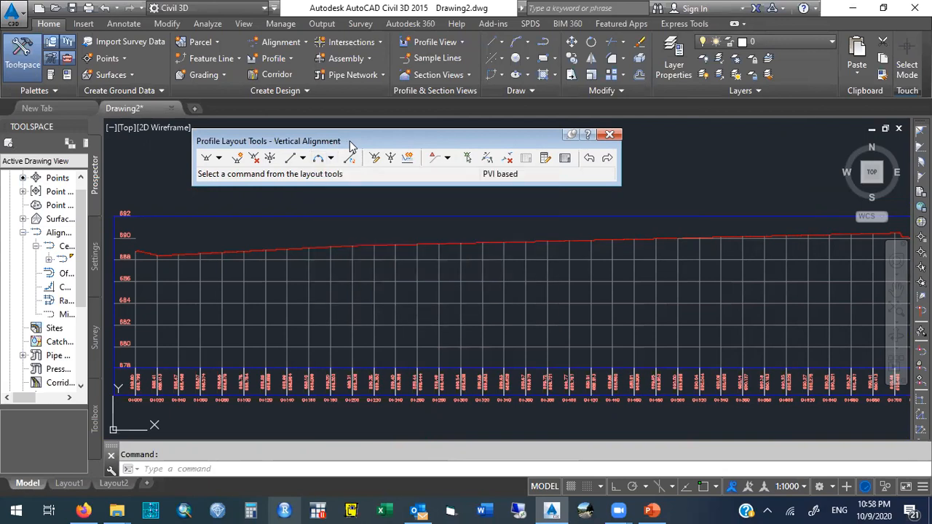
click(218, 158)
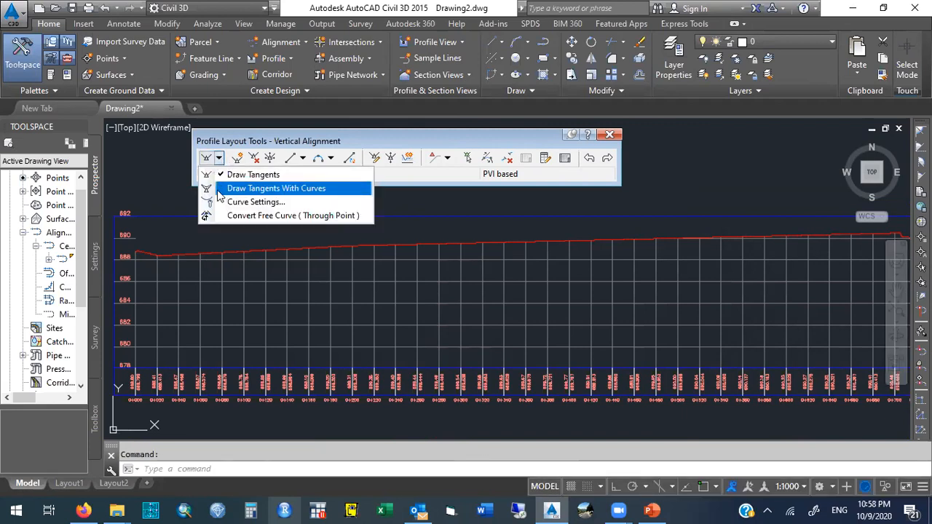
click(218, 192)
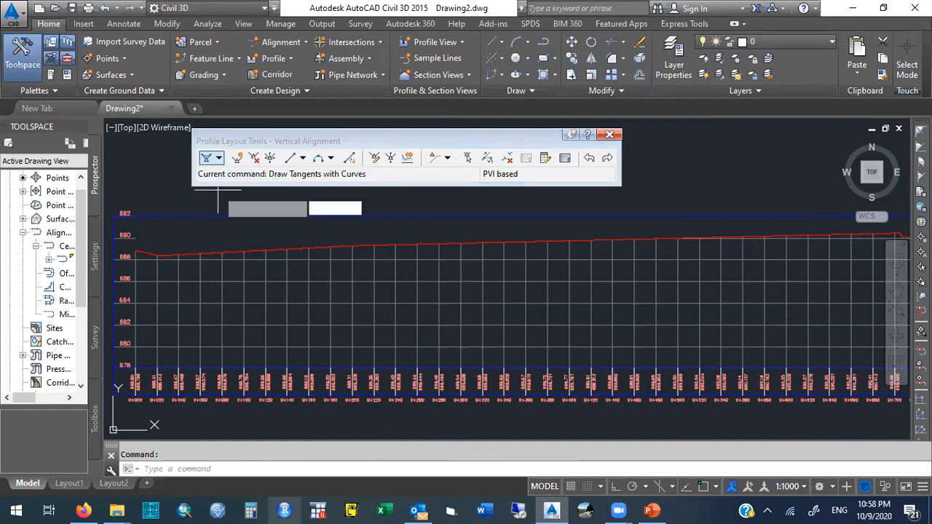
click(219, 159)
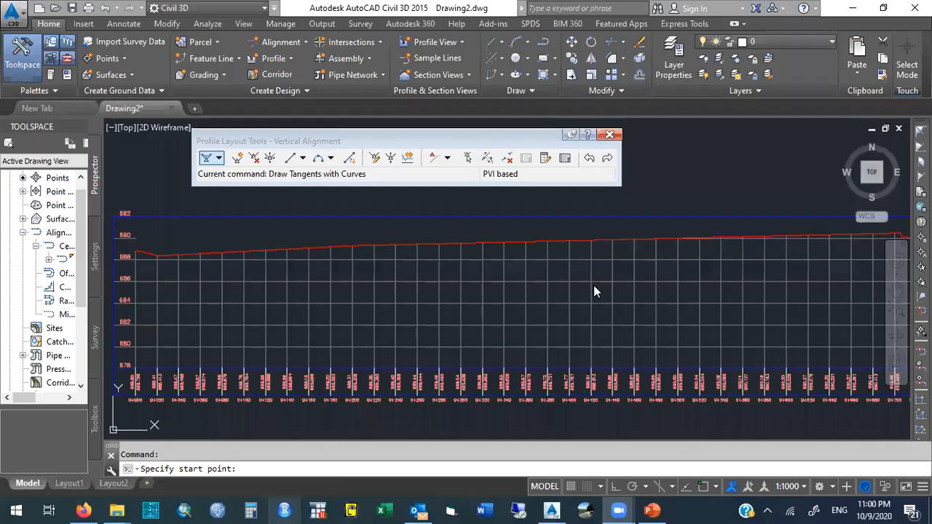
click(218, 158)
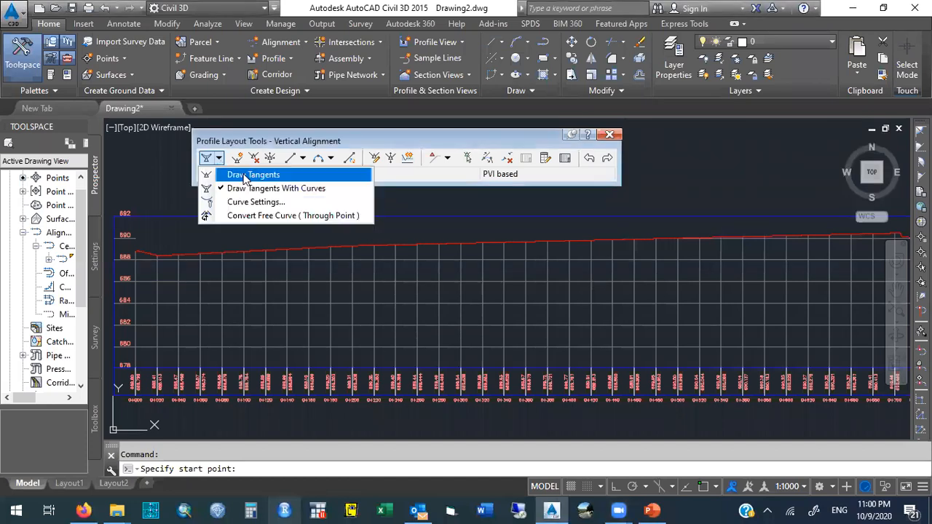
click(344, 189)
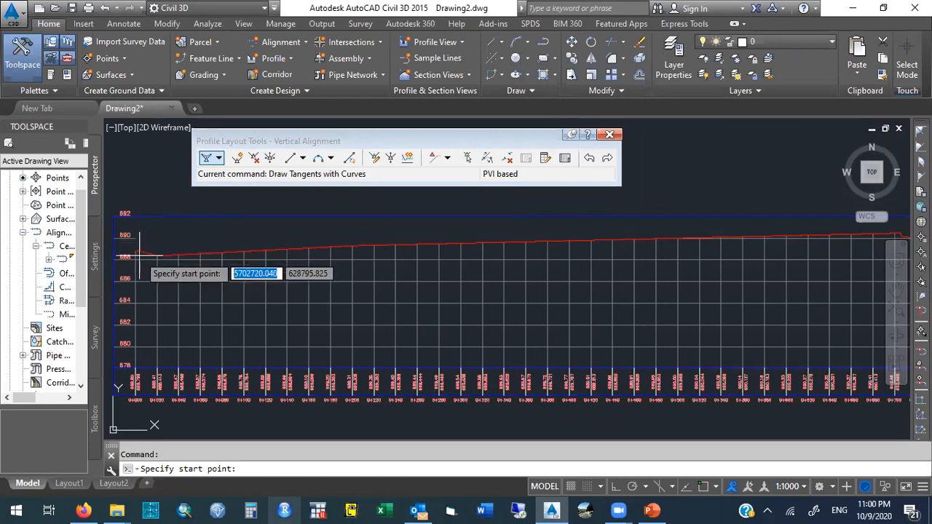
Turn on object snap, snap the first tangent's start point to the ground profile's left end, then turn object snap off.
click(703, 487)
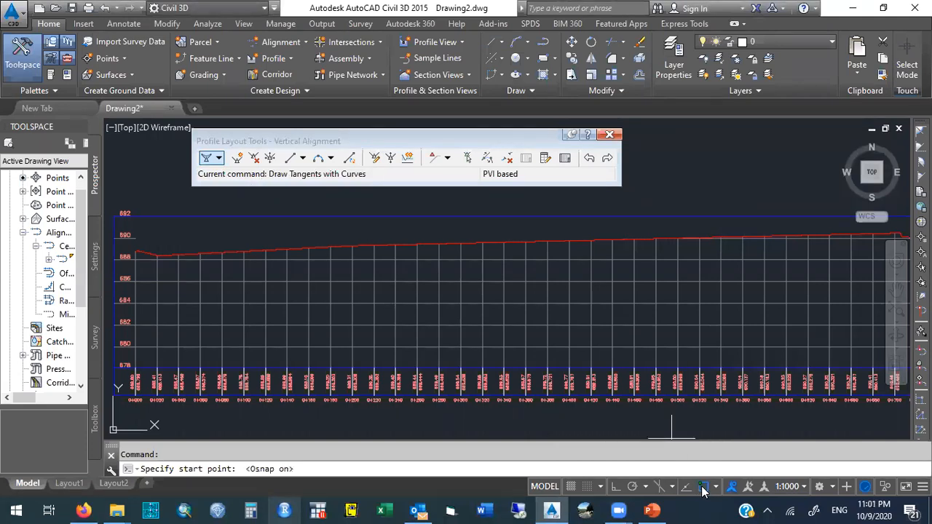
click(716, 487)
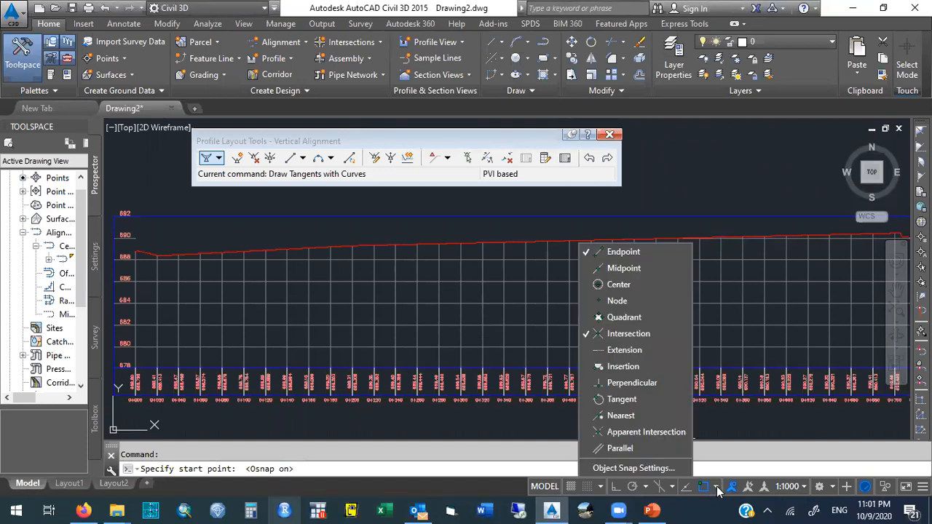
click(716, 488)
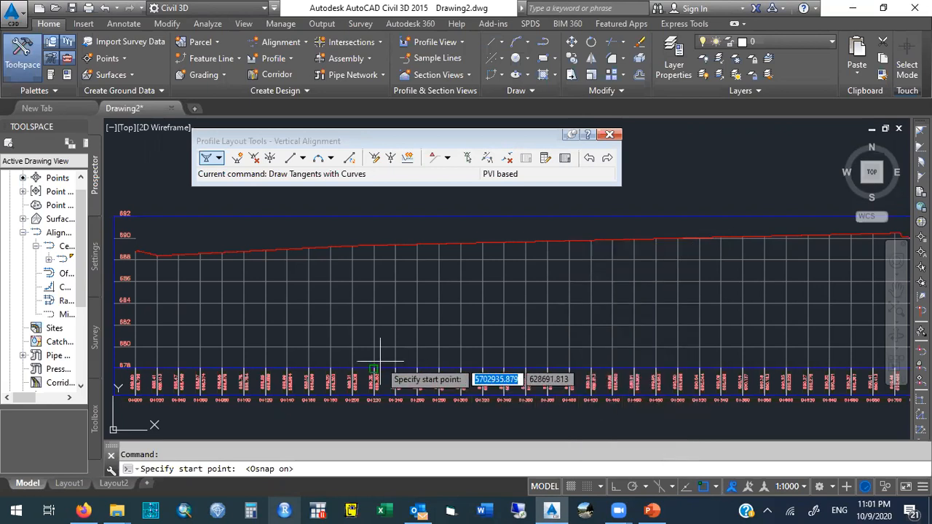
click(135, 253)
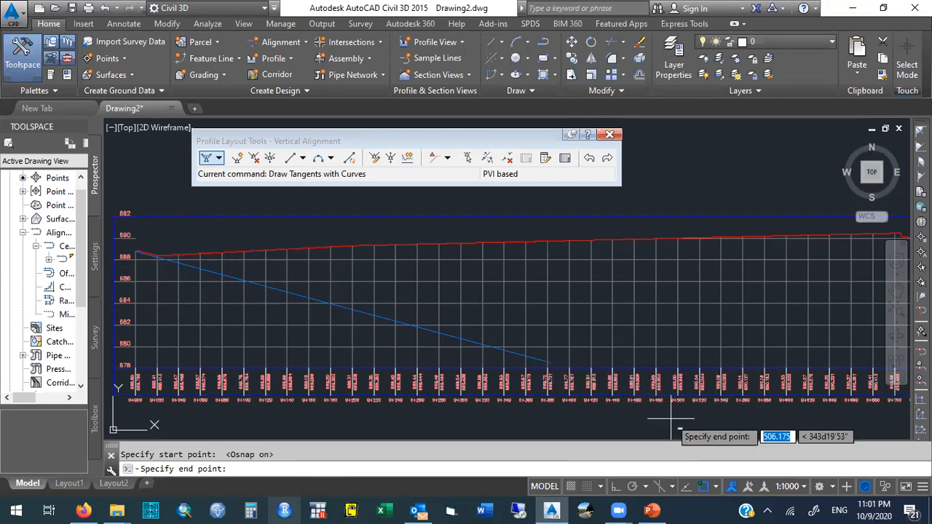
click(703, 486)
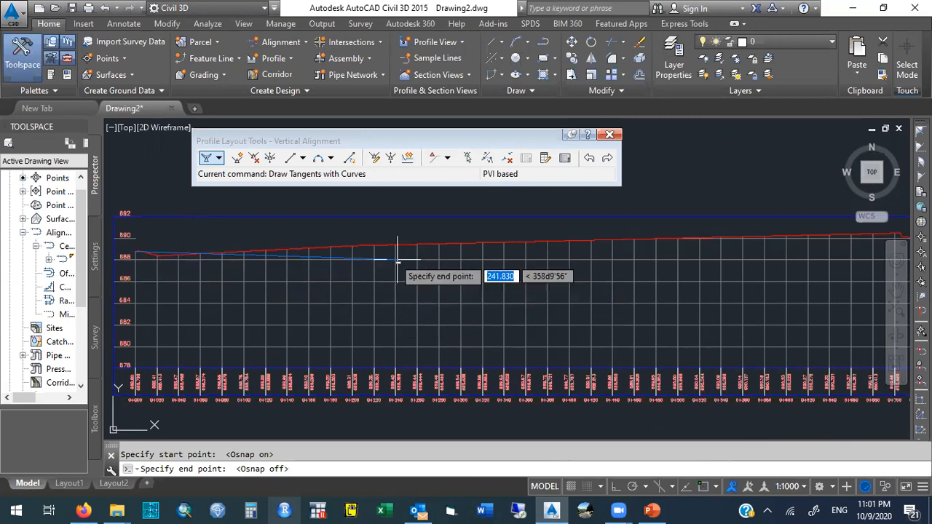
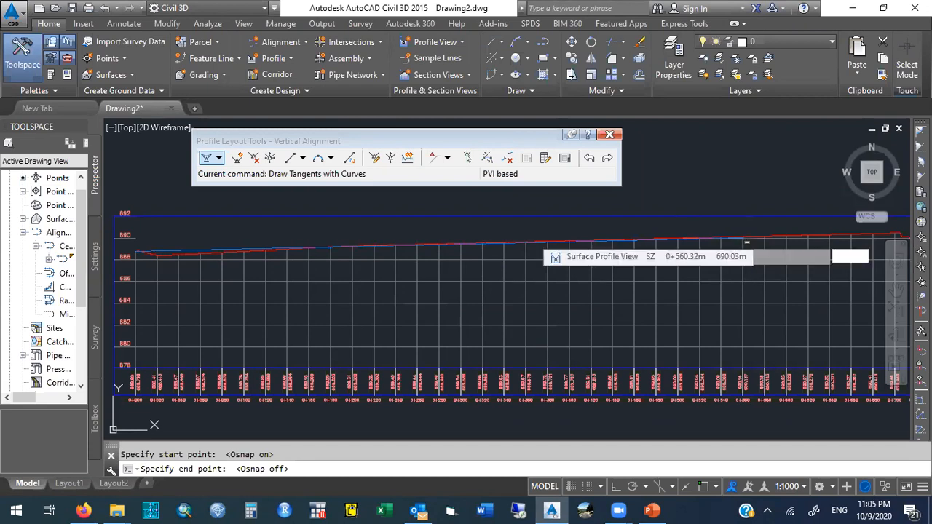
Place vertical alignment PVIs near stations 0+560 and 0+941, keeping the design tangents close to the ground profile.
click(743, 238)
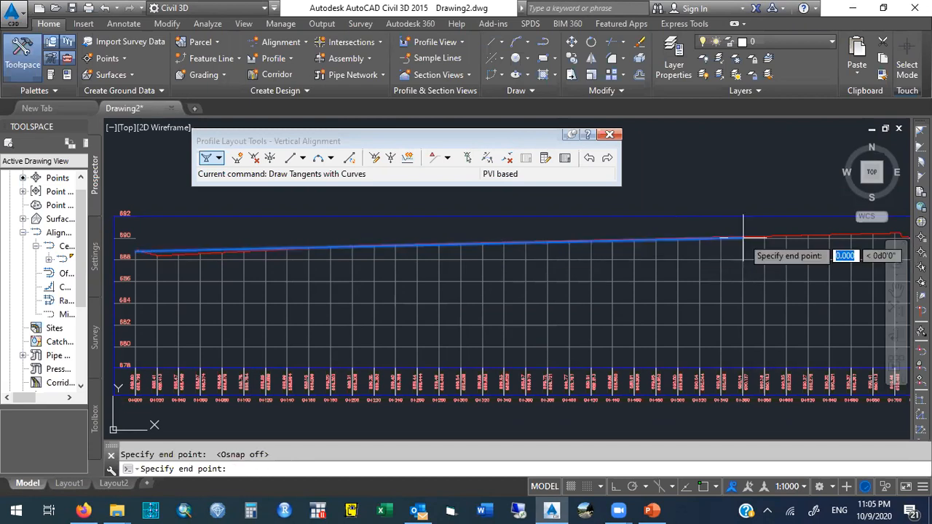
click(895, 291)
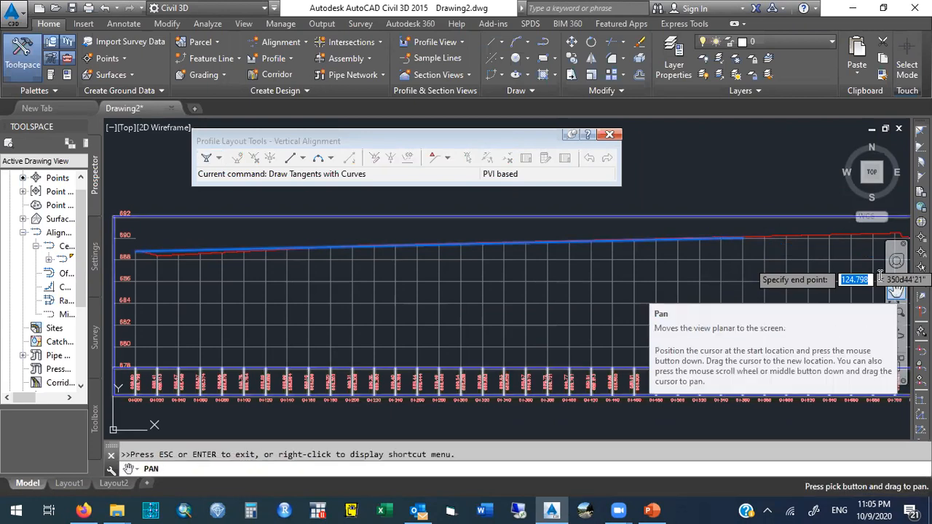
mouse_move(837, 250)
mouse_down()
mouse_move(684, 262)
mouse_move(493, 258)
mouse_move(284, 284)
mouse_move(207, 277)
mouse_up()
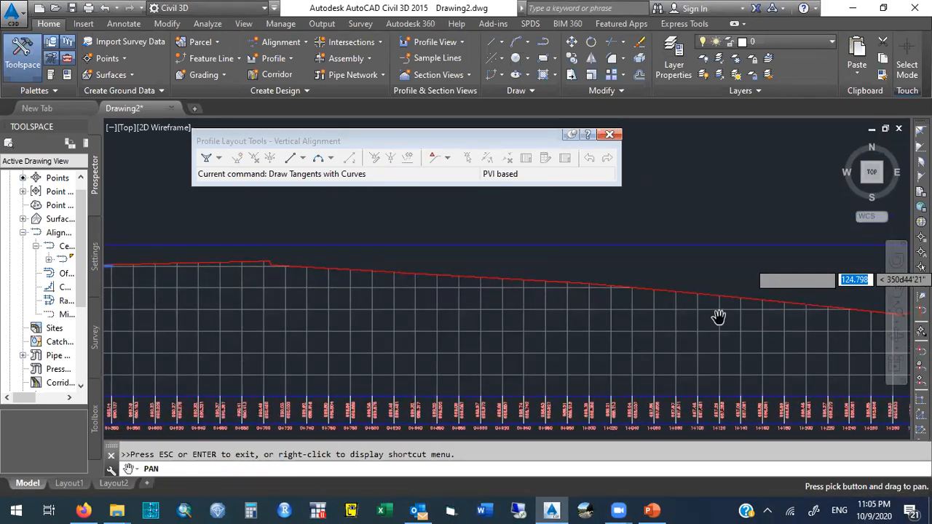
key(Escape)
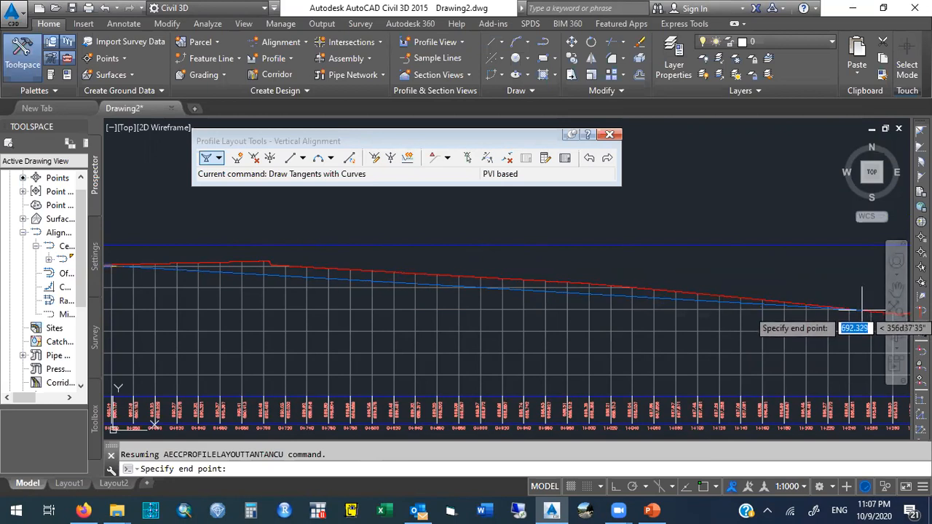
click(524, 279)
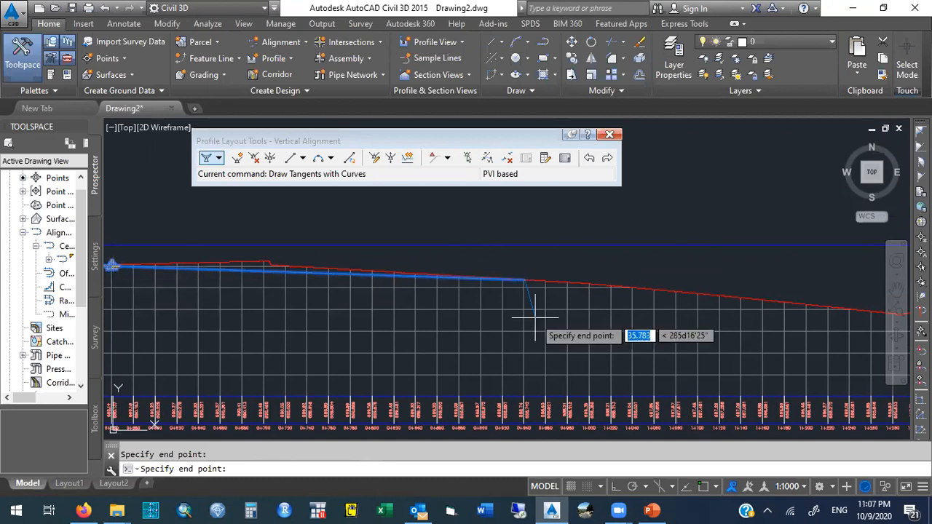
Add two more PVIs along the ground profile, one at its low point and one at the following crest.
click(897, 298)
drag(825, 339, 398, 368)
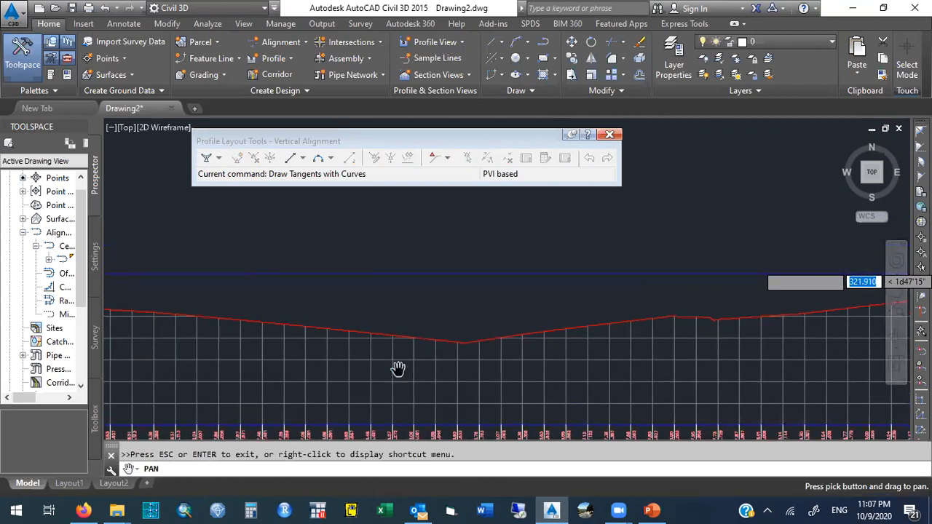
drag(590, 353, 679, 337)
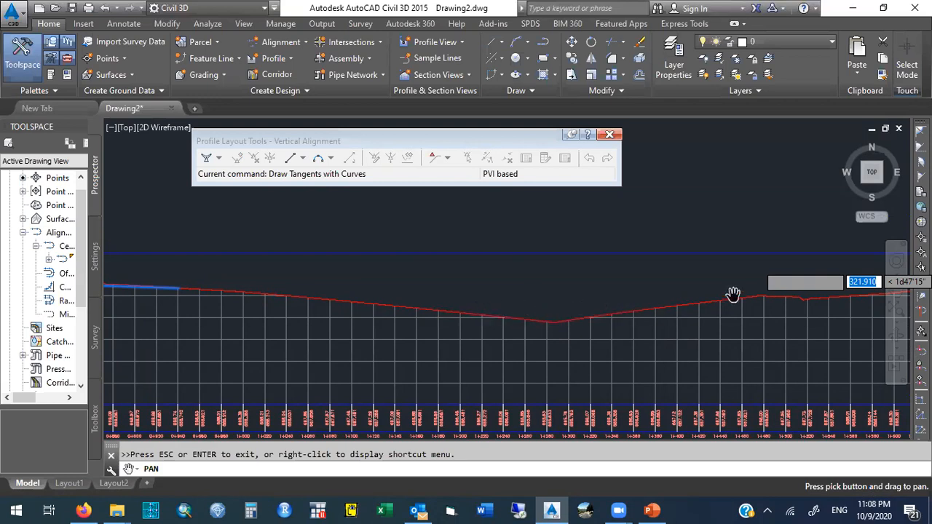
key(Escape)
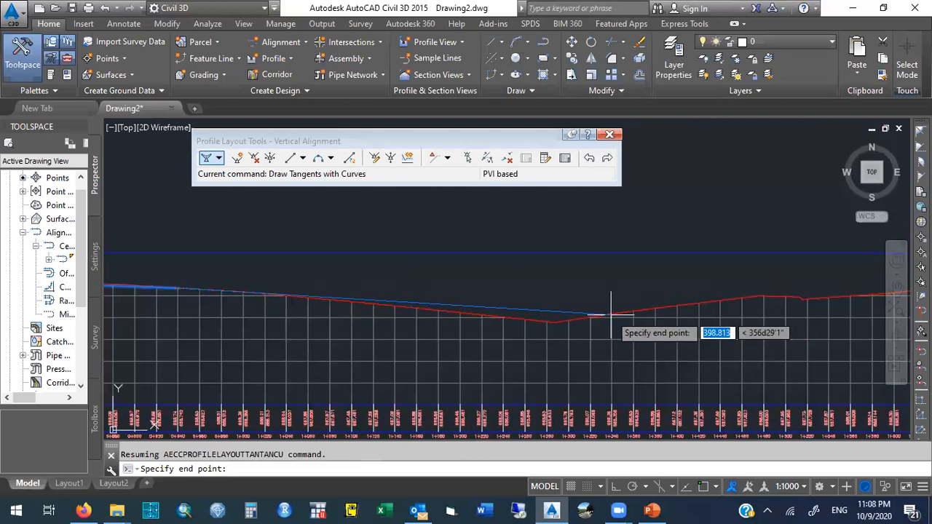
click(548, 314)
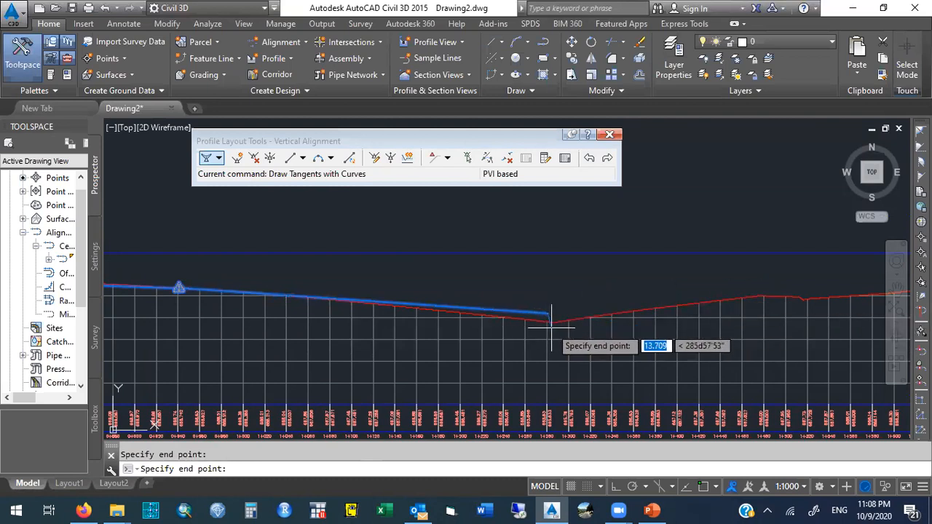
click(897, 288)
drag(815, 266, 384, 278)
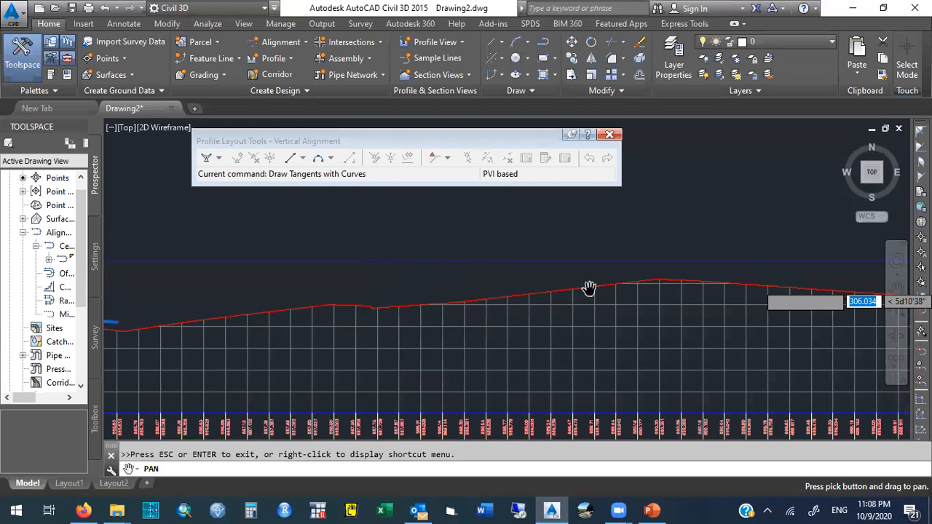
key(Escape)
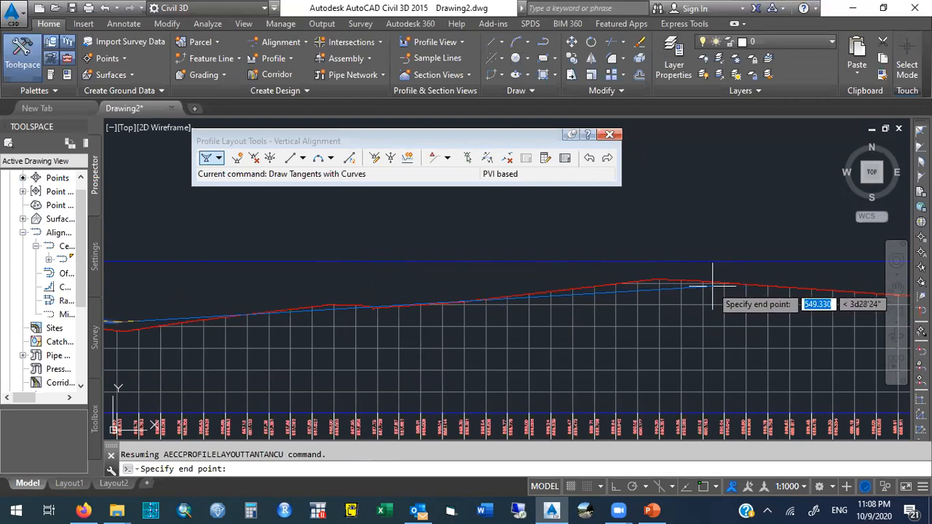
click(661, 287)
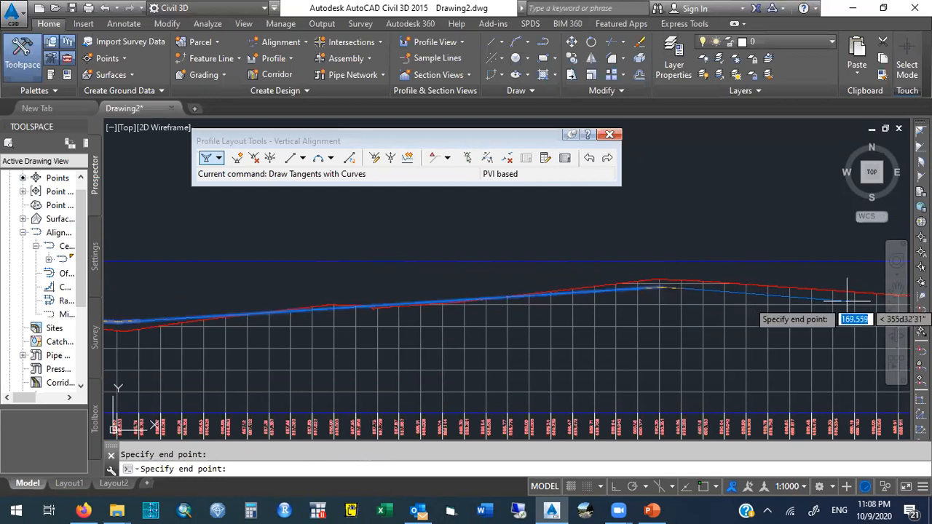
Add PVIs along the gently falling ground and at the break where the ground starts dropping more steeply.
click(896, 290)
drag(698, 312, 334, 312)
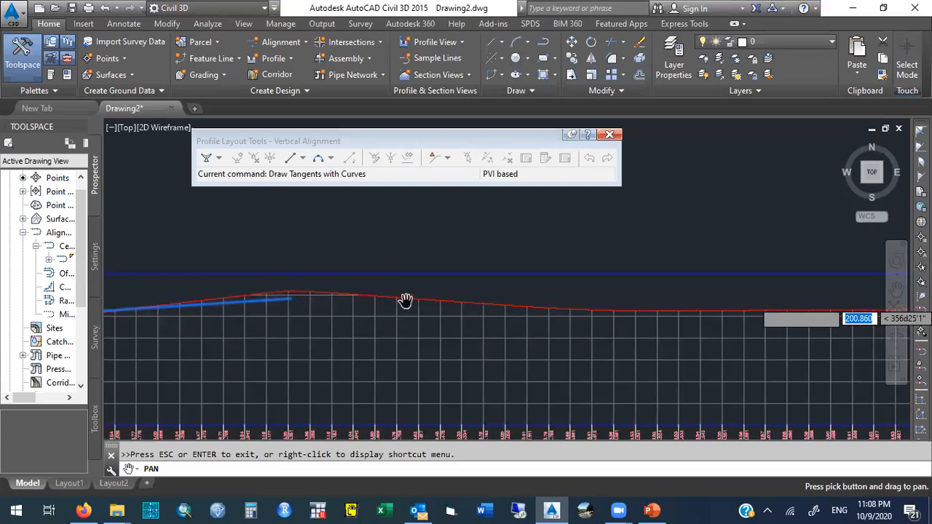
drag(516, 316, 338, 321)
key(Escape)
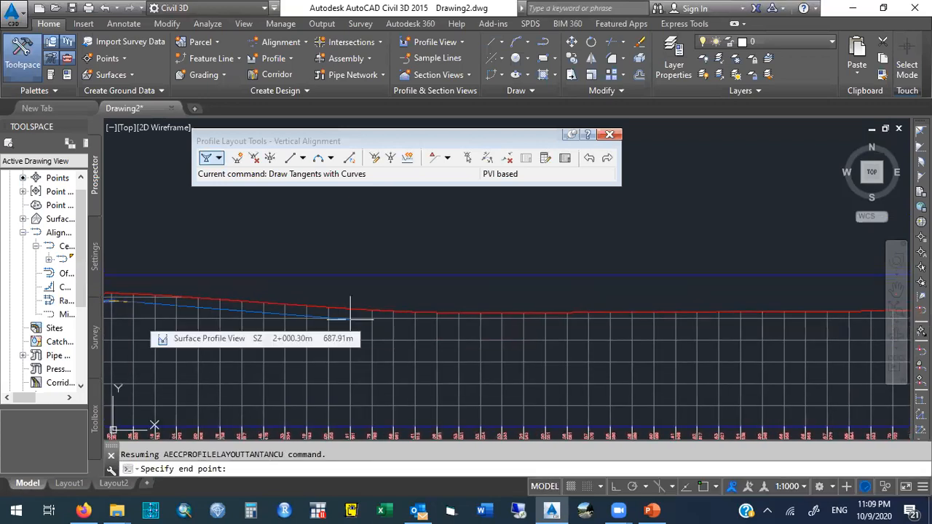
click(569, 315)
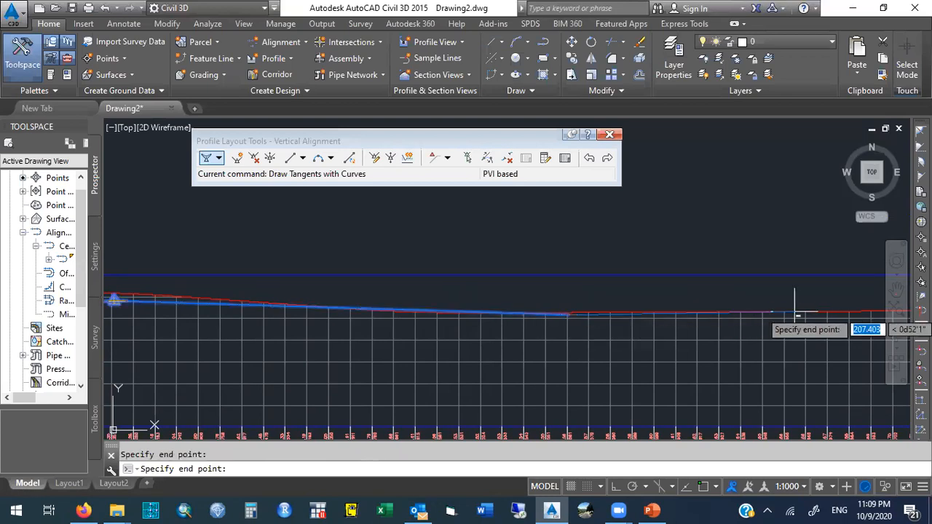
click(897, 290)
drag(809, 291, 215, 304)
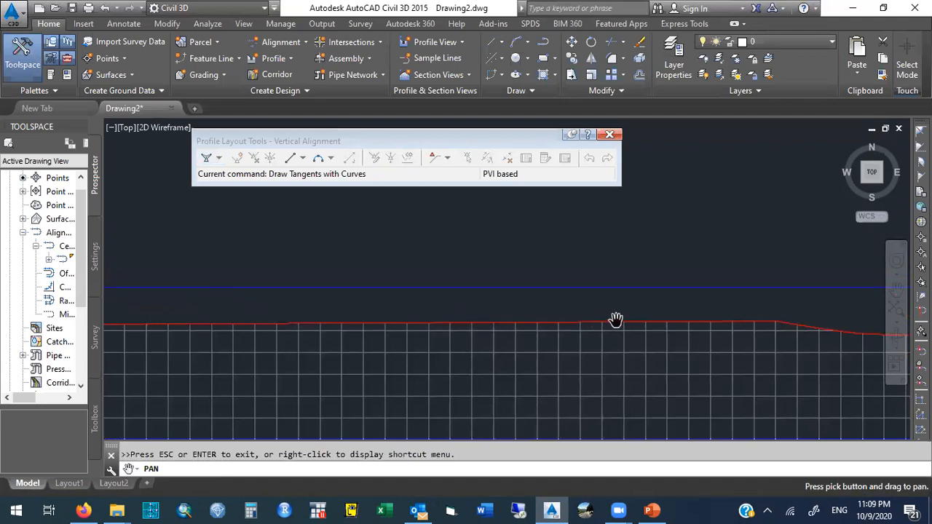
key(Escape)
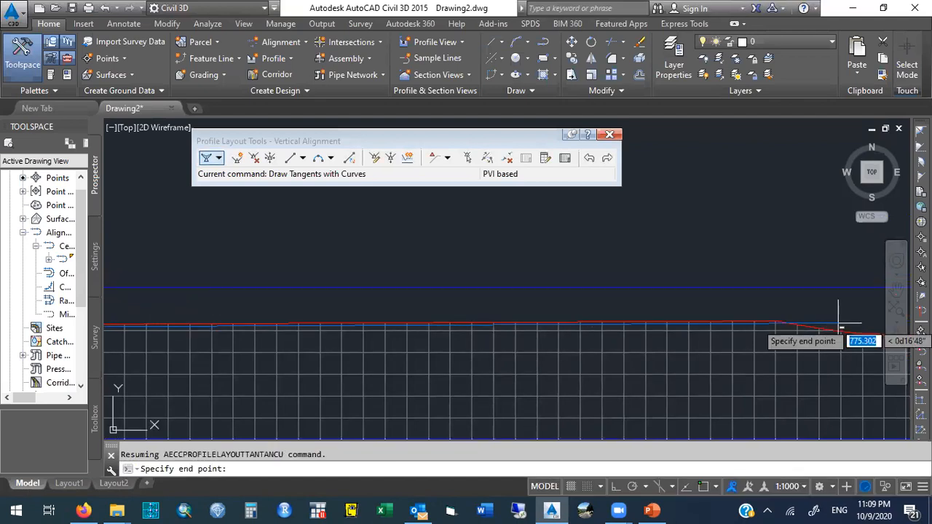
click(773, 327)
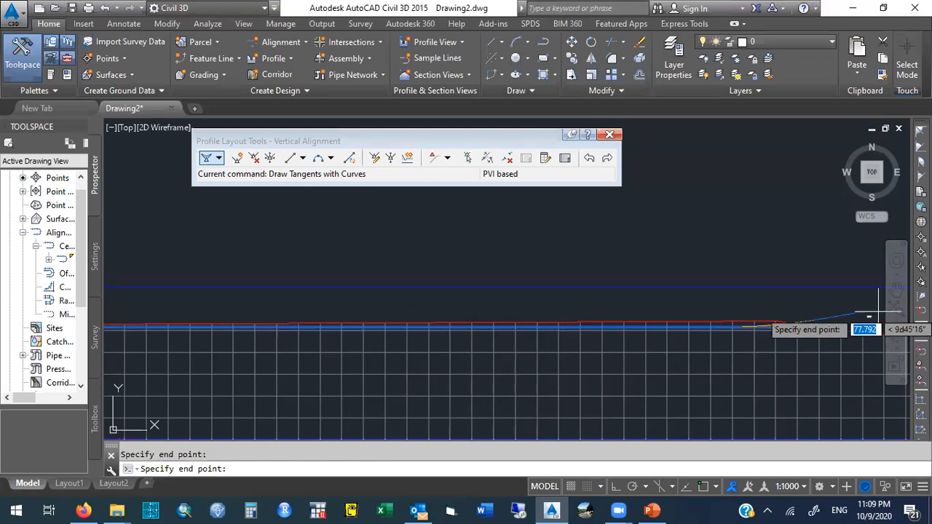
Add PVIs near station 3+304 and at the following sag in the ground profile.
click(896, 291)
drag(749, 289, 199, 304)
drag(322, 281, 308, 275)
key(Escape)
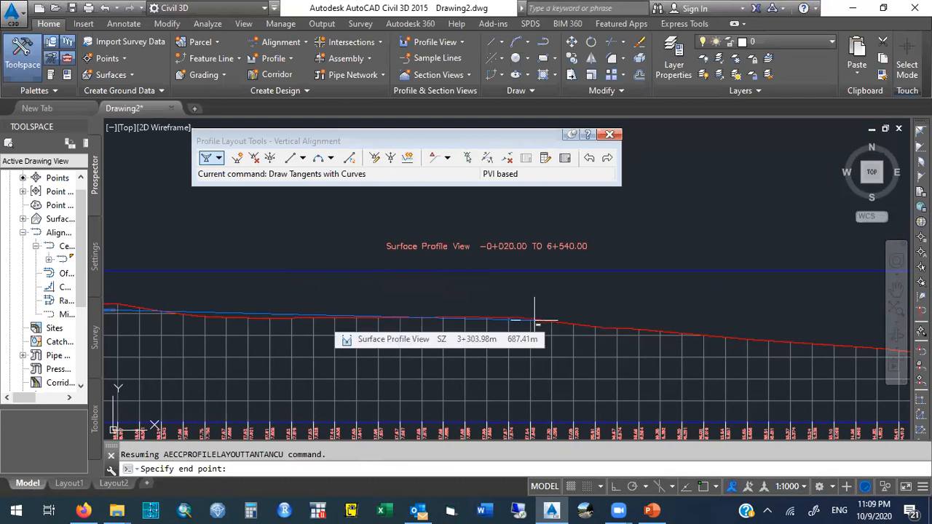
click(535, 320)
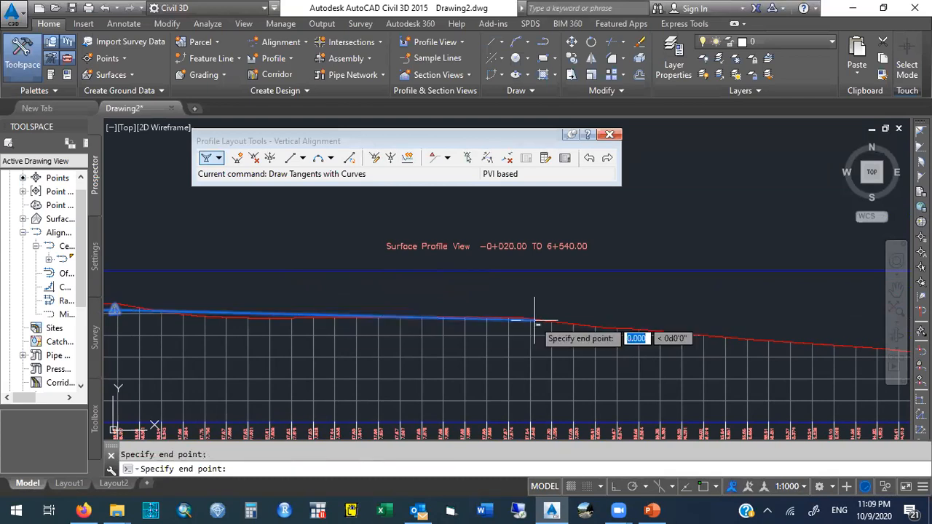
click(896, 290)
drag(776, 276, 324, 262)
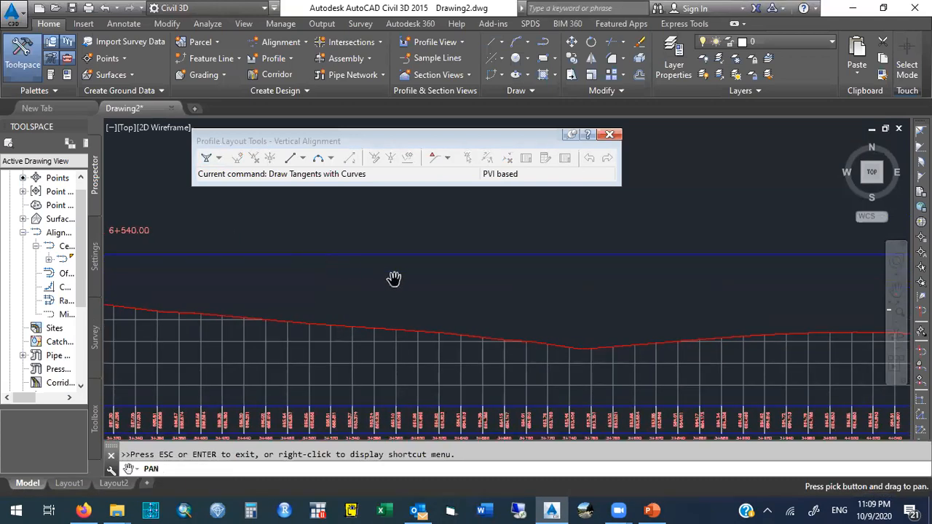
key(Escape)
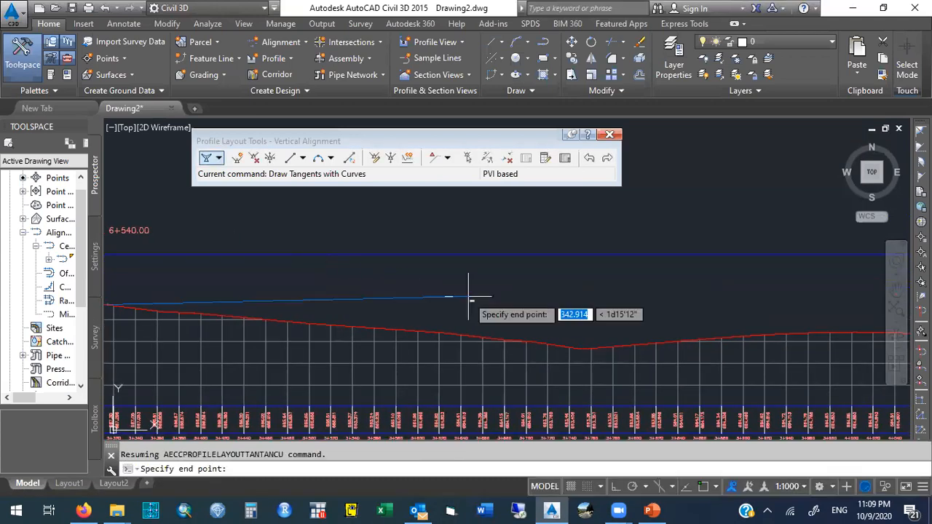
click(584, 341)
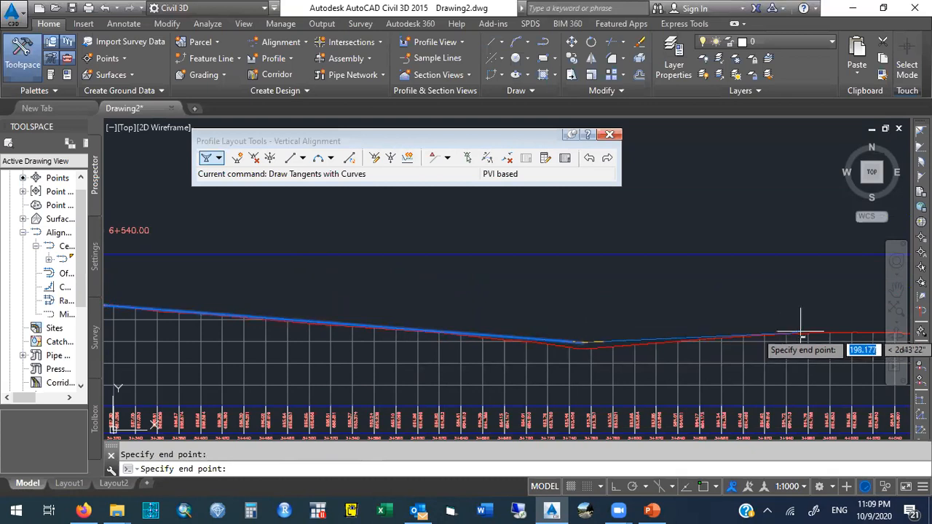
Add two PVIs along the flattening ground beyond the crest, tracing the existing surface line.
click(896, 291)
drag(716, 307, 383, 302)
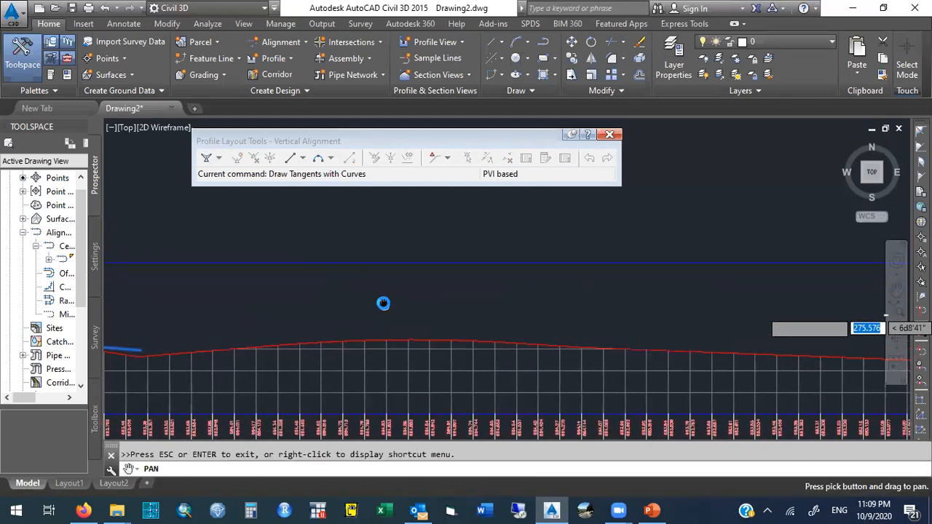
key(Escape)
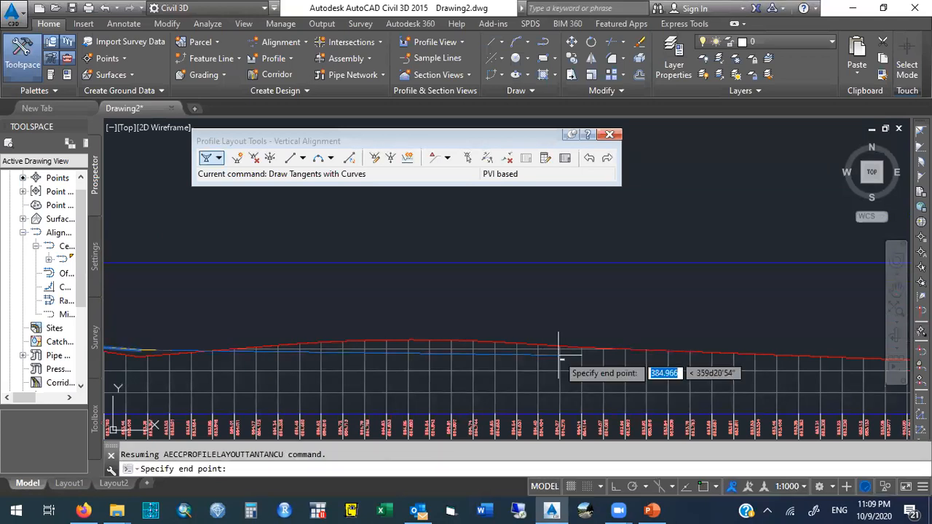
click(630, 350)
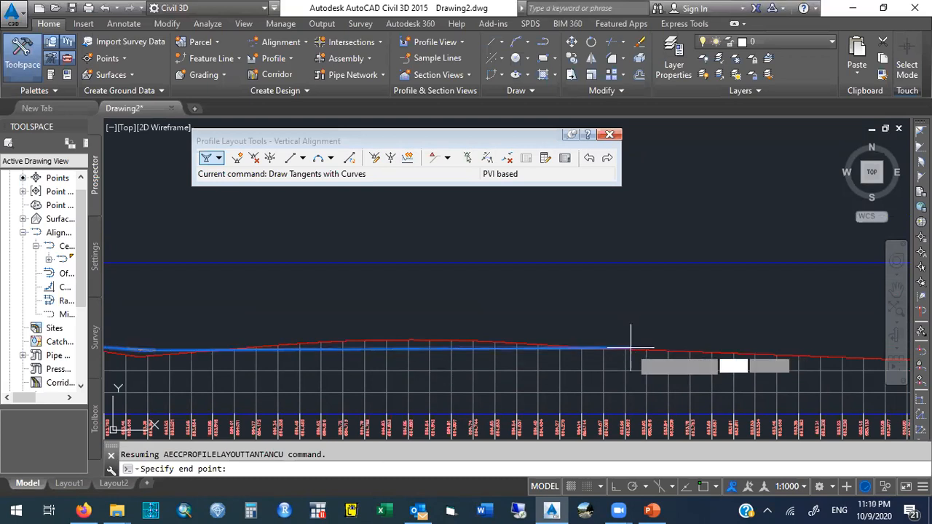
click(896, 289)
drag(868, 291, 301, 281)
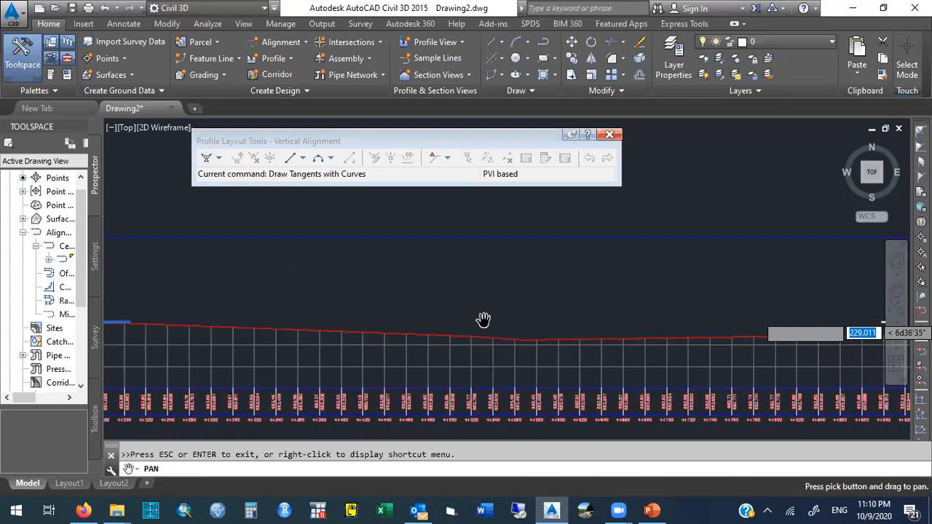
key(Escape)
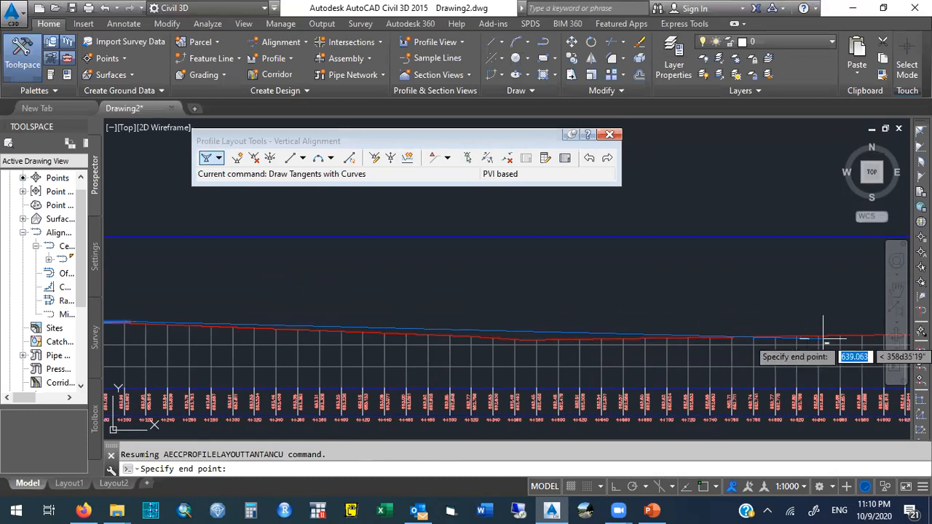
click(751, 336)
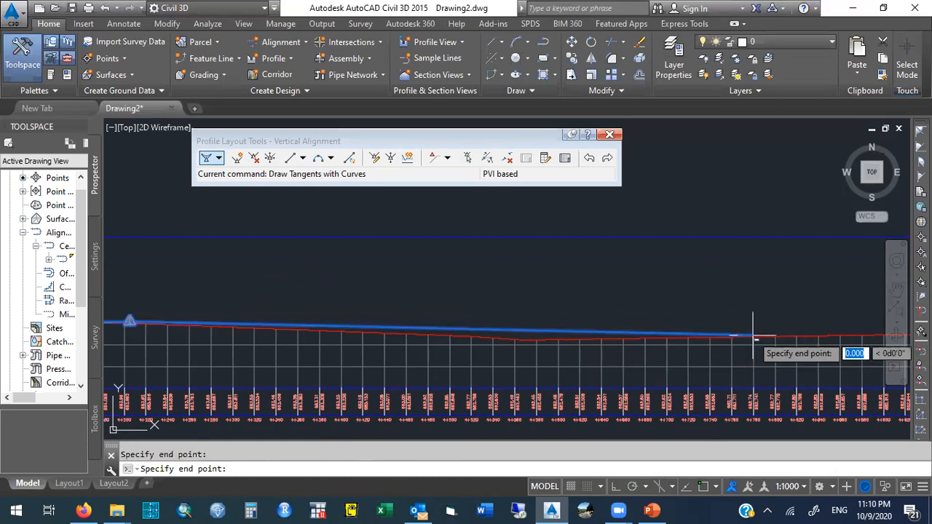
Add PVIs at the ground crest and where the falling ground flattens out.
click(895, 288)
drag(830, 259, 178, 252)
key(Escape)
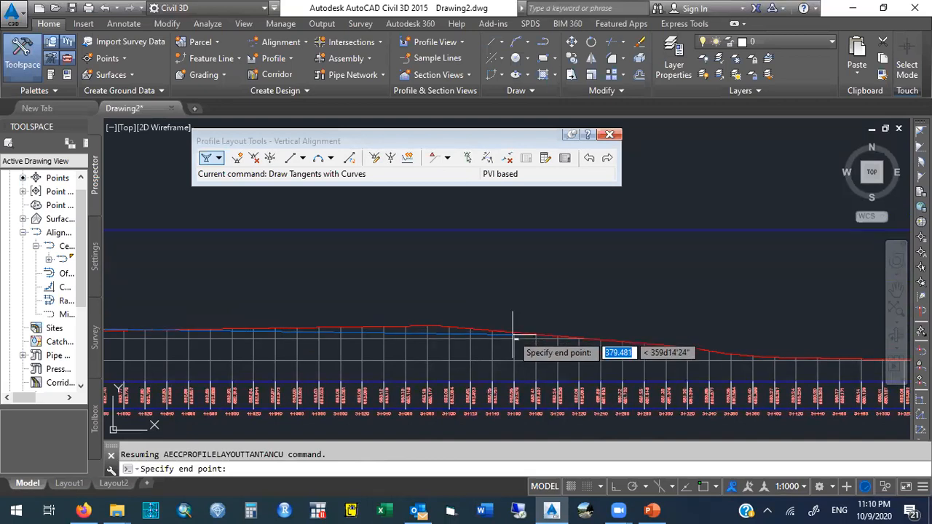
click(452, 332)
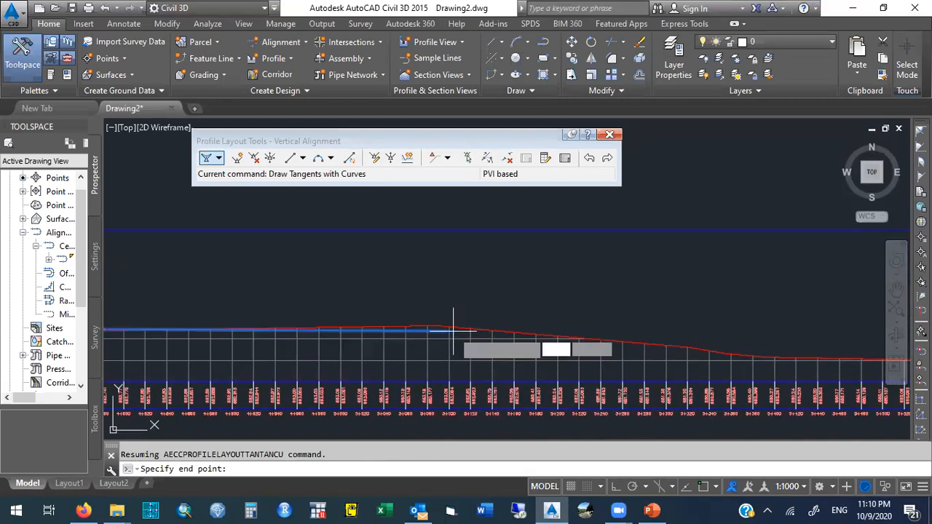
click(773, 353)
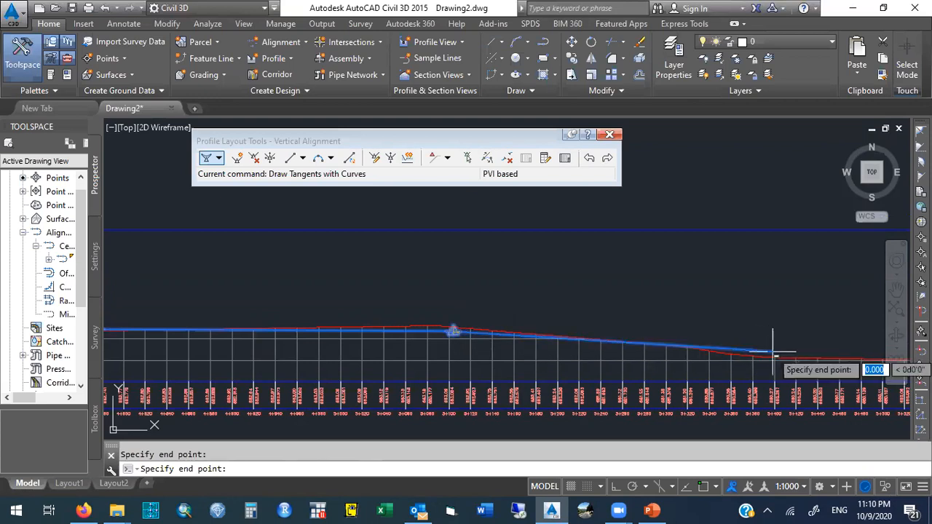
Add another PVI along the low, level stretch of ground before the next rise.
click(894, 291)
drag(848, 283, 170, 277)
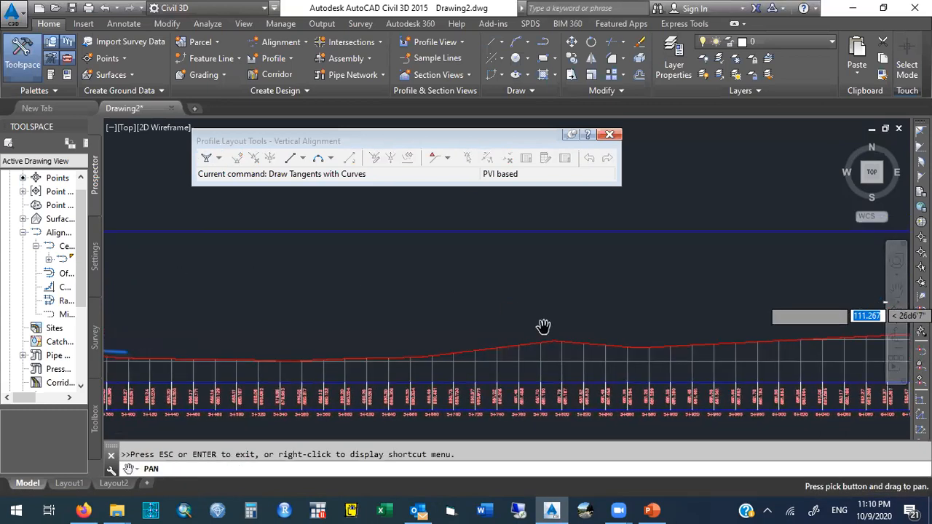
key(Escape)
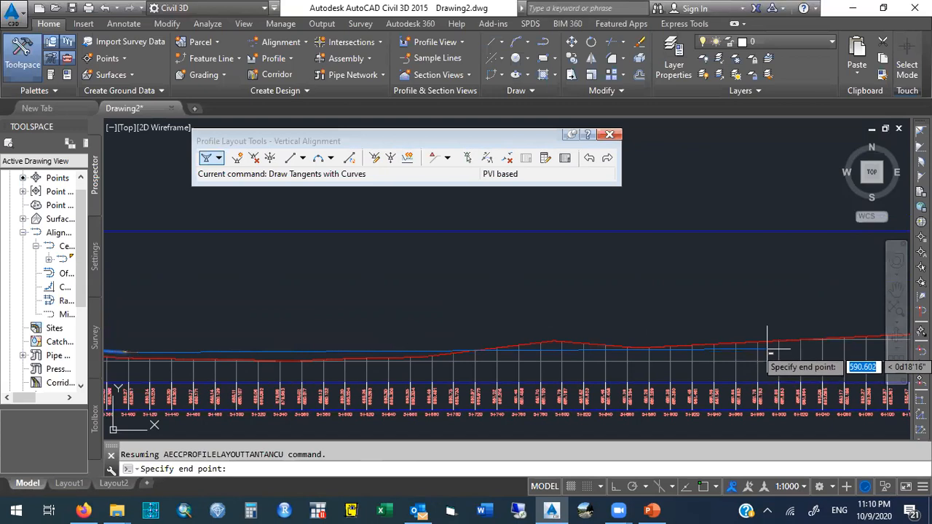
click(771, 351)
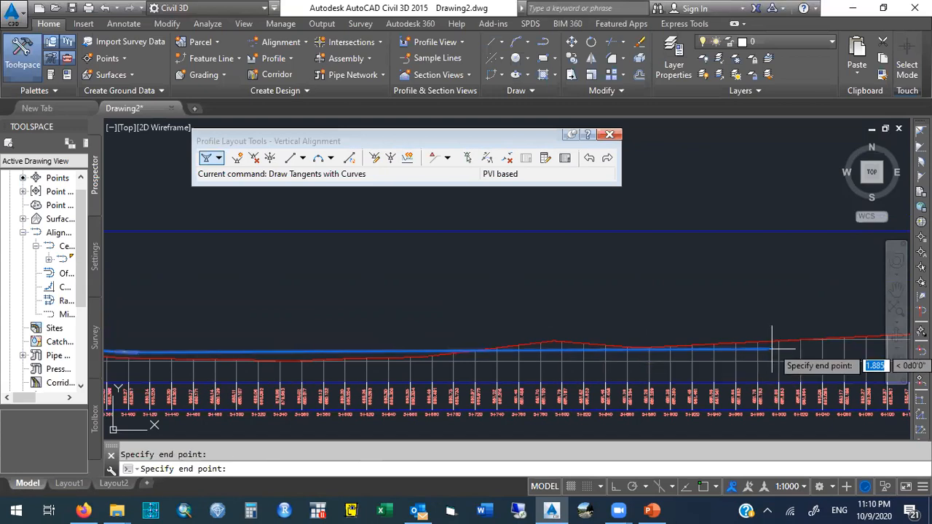
Place a final PVI toward the end of the profile and finish drawing the tangents.
click(897, 288)
drag(813, 271, 255, 273)
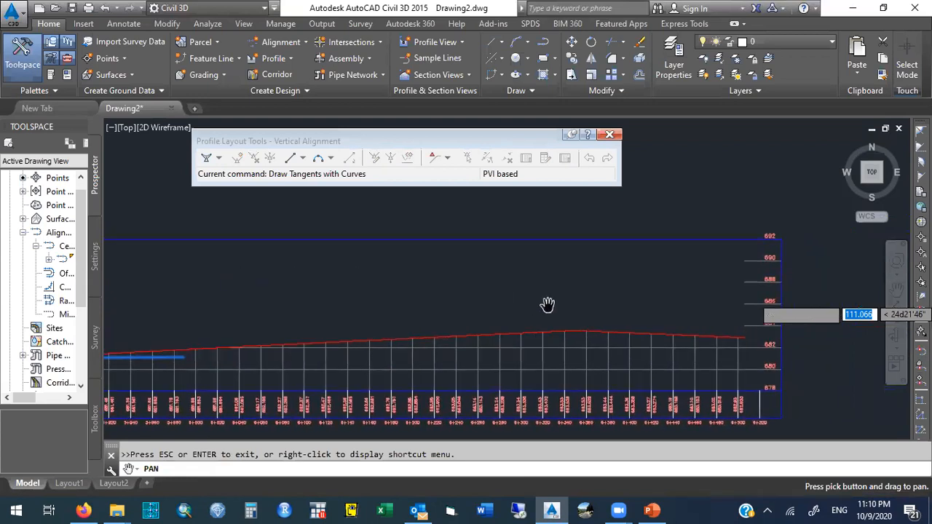
key(Escape)
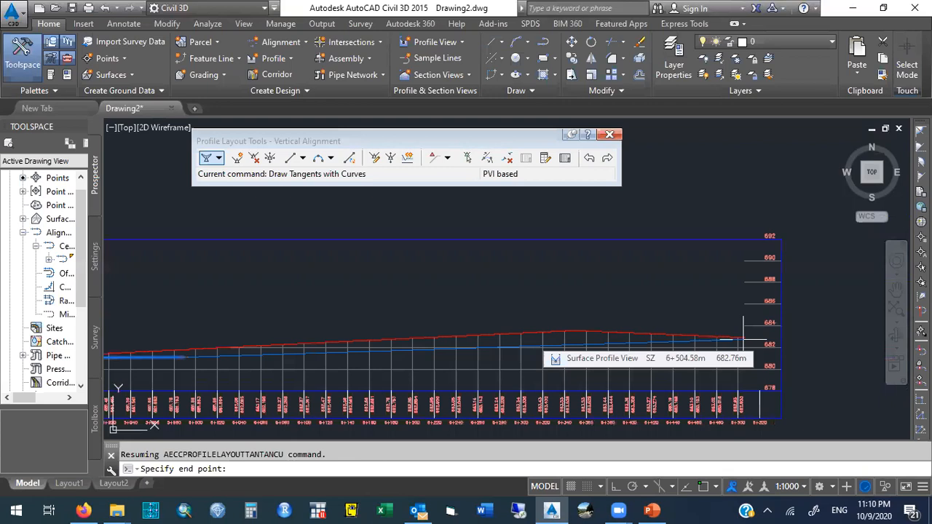
text(end)
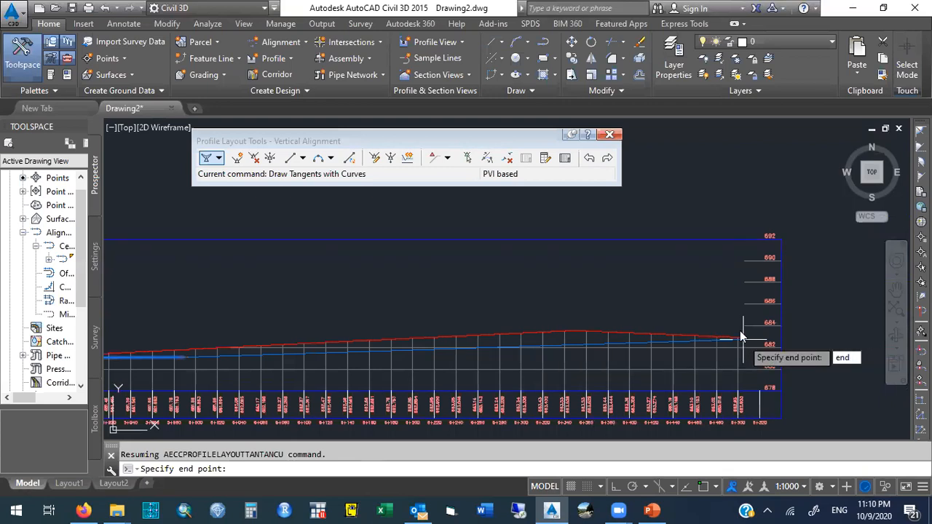
key(BackSpace)
key(BackSpace)
key(BackSpace)
middle_drag(175, 357, 757, 348)
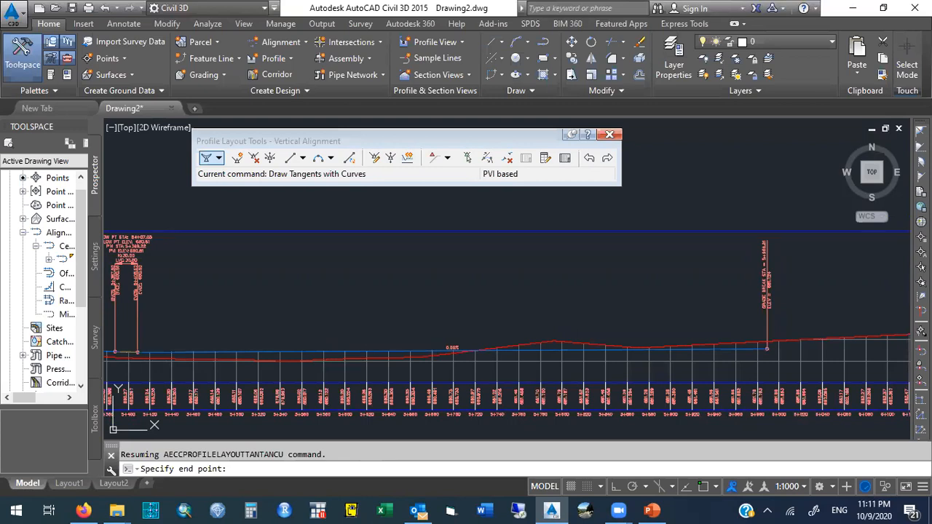
key(Return)
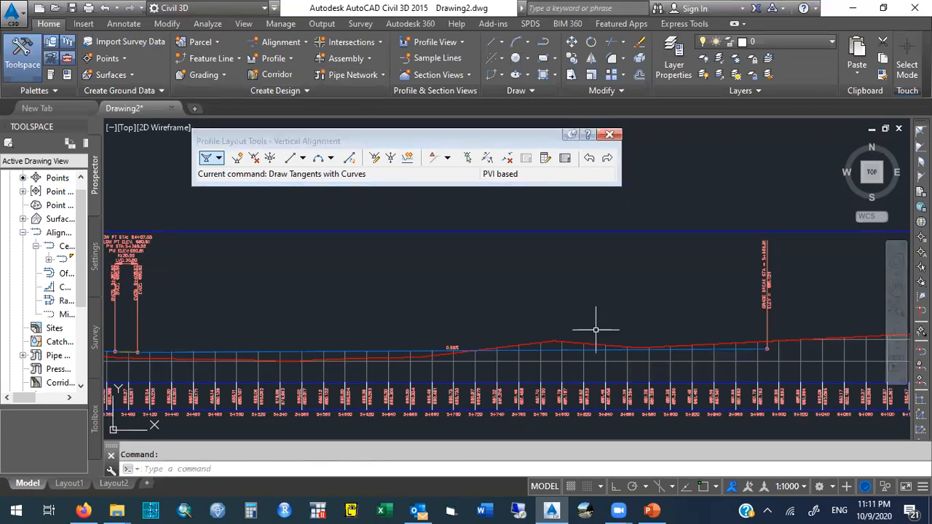
Stretch the vertical alignment's end PVI to the end point of the ground profile.
text(pan)
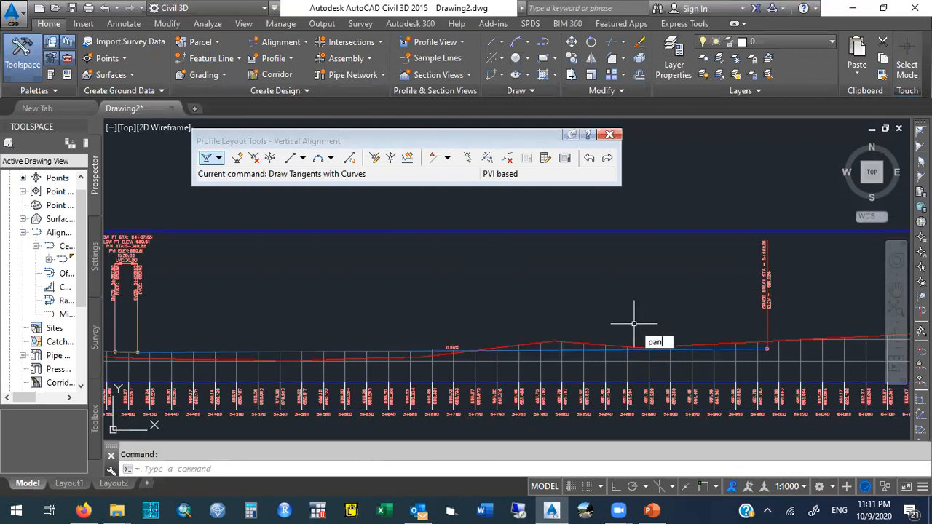
key(Return)
drag(715, 299, 335, 266)
drag(496, 279, 321, 291)
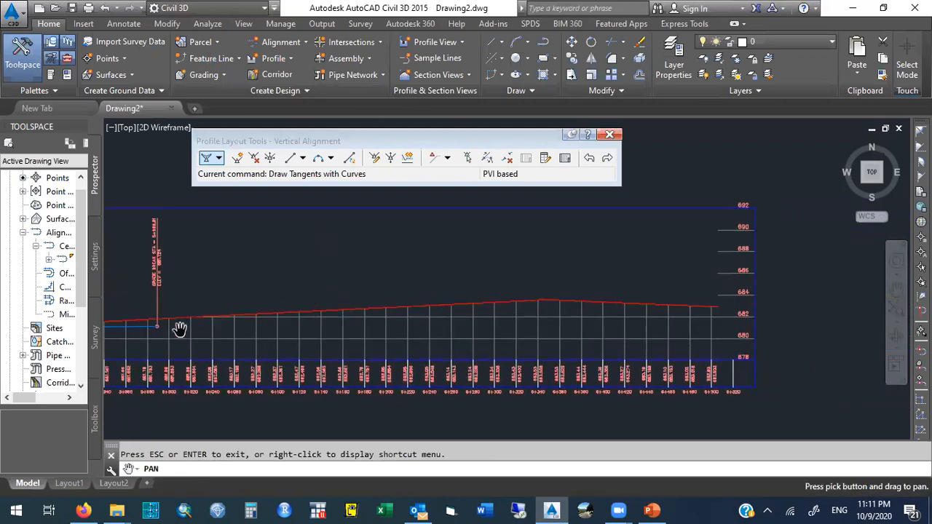
key(Escape)
click(157, 327)
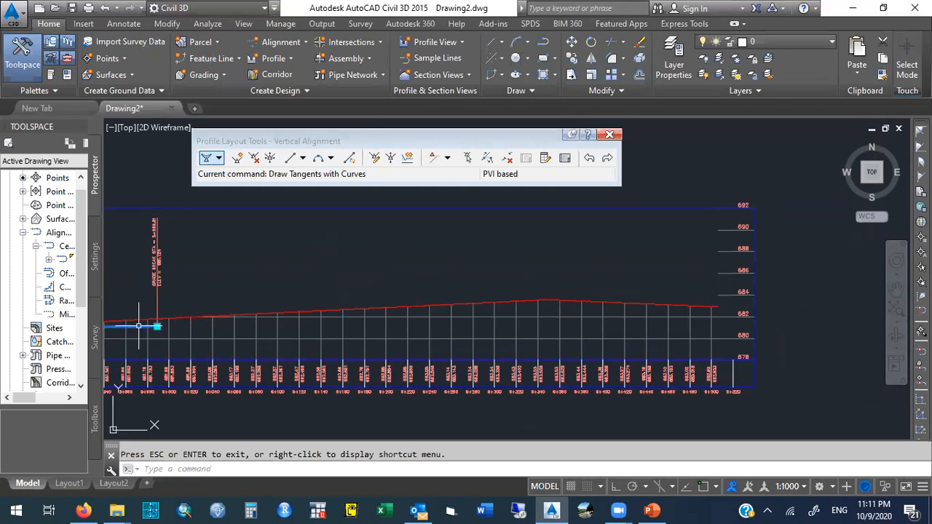
click(157, 327)
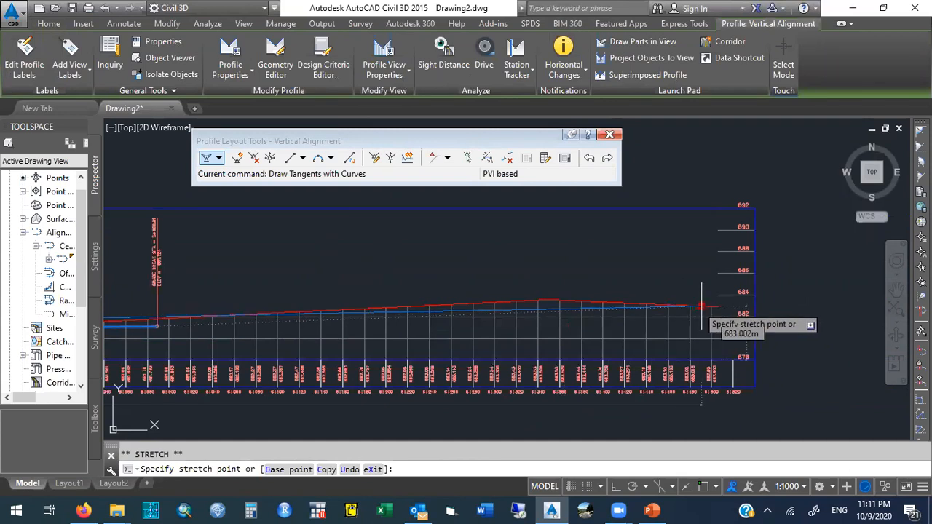
click(703, 487)
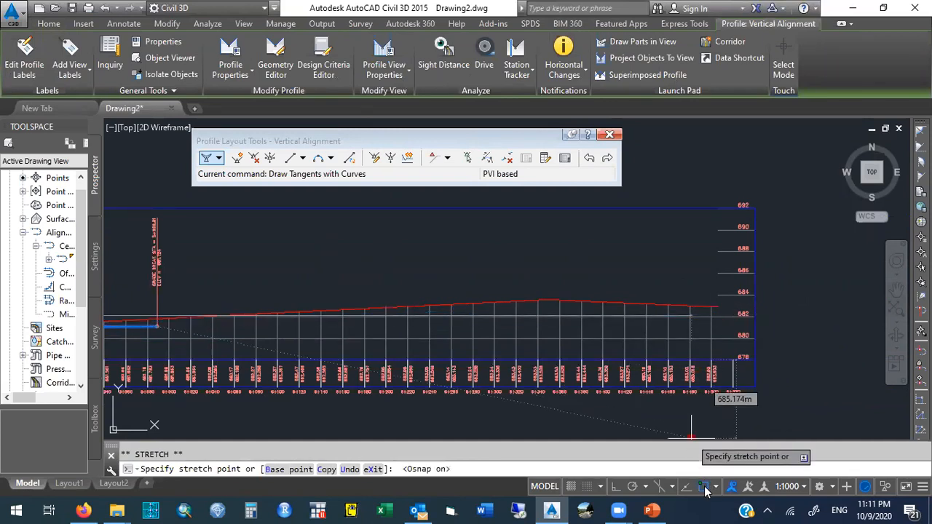
click(717, 307)
click(717, 307)
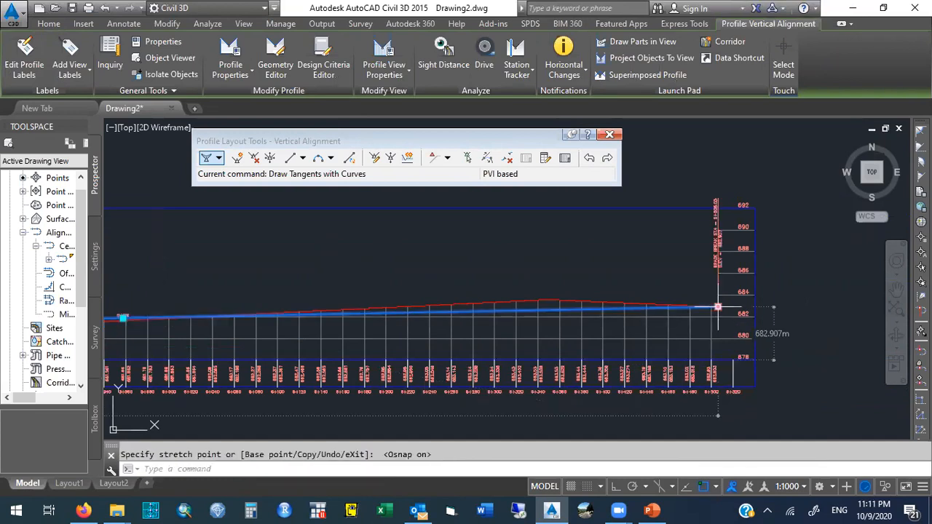
key(Escape)
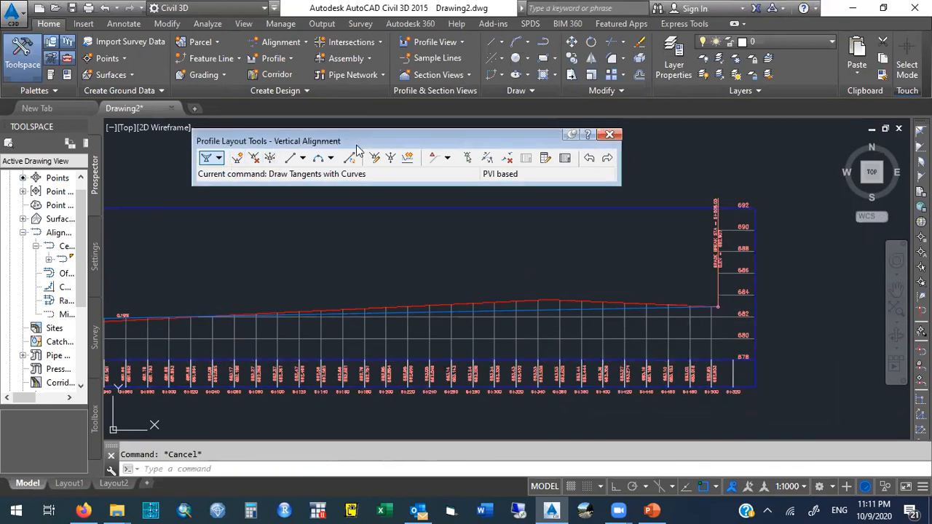
Switch the tangent drawing tool from Draw Tangents With Curves to Draw Tangents.
drag(356, 147, 367, 170)
click(228, 179)
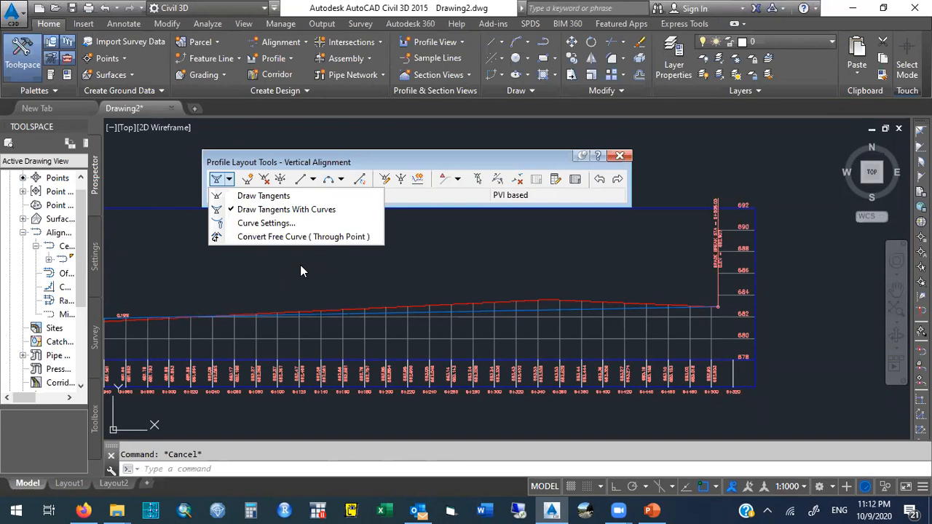
click(263, 197)
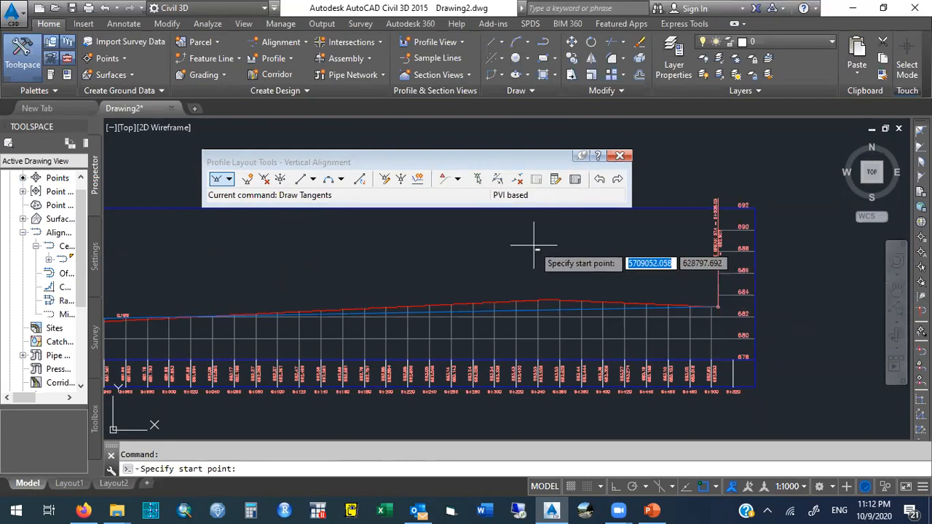
click(341, 179)
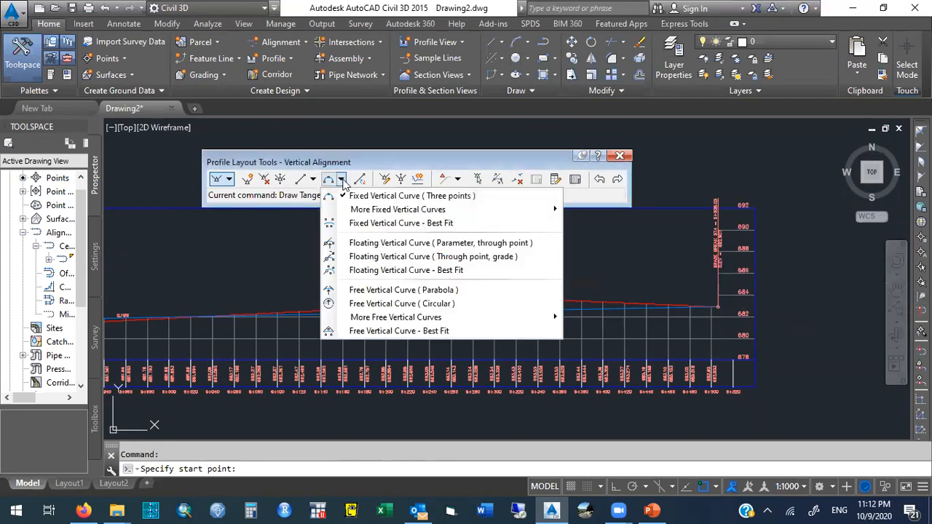
mouse_move(364, 211)
click(385, 179)
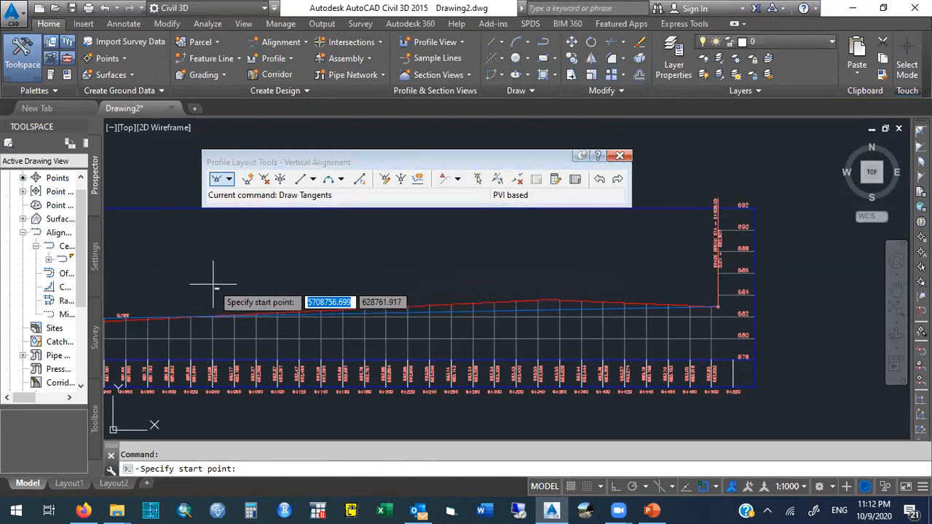
key(Escape)
Zoom in on the warning symbol between the two closely spaced PVIs on the vertical alignment.
text(pan)
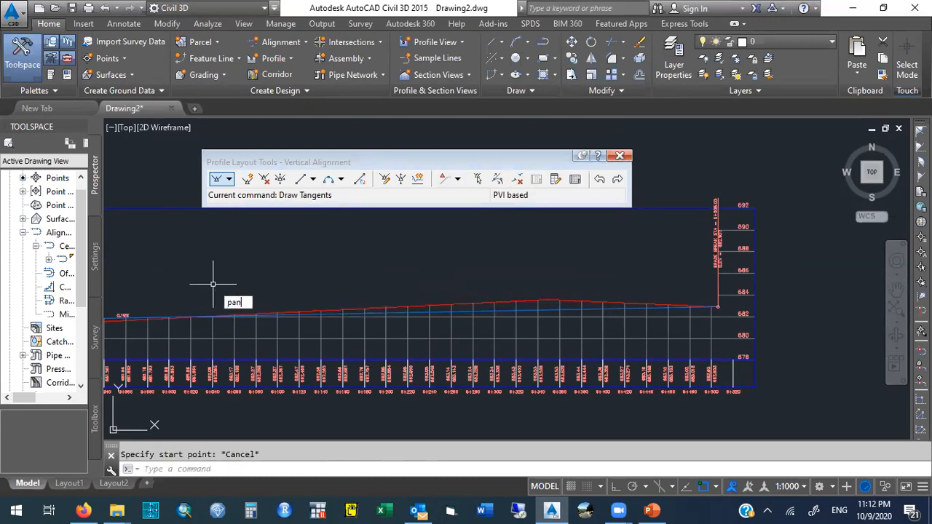
key(Return)
mouse_move(192, 283)
mouse_down()
mouse_move(357, 268)
mouse_move(560, 275)
mouse_up()
mouse_move(358, 270)
mouse_down()
mouse_move(497, 268)
mouse_move(449, 268)
mouse_move(451, 237)
mouse_up()
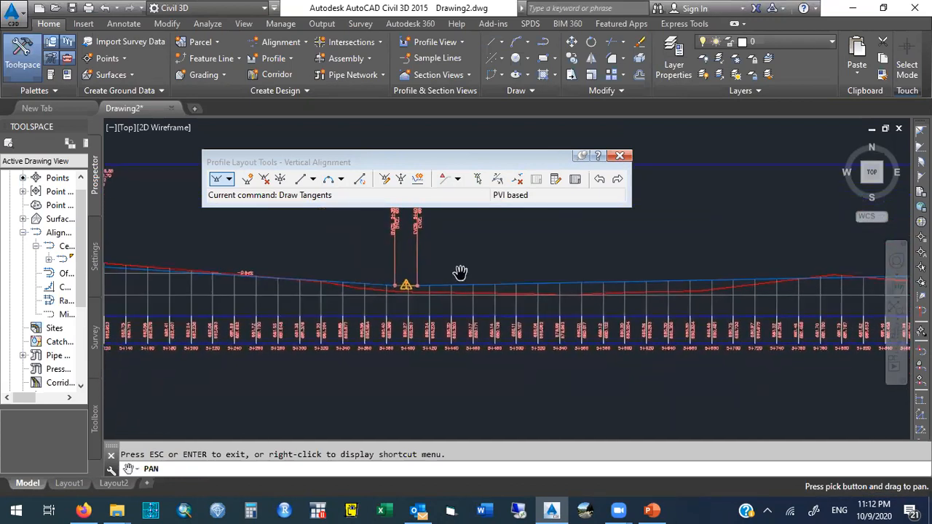
key(Escape)
text(z)
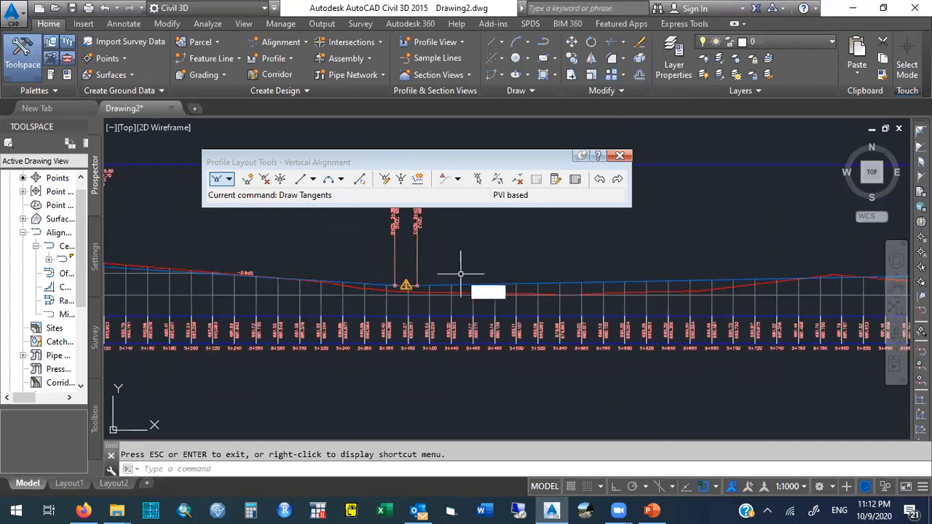
key(Return)
click(358, 276)
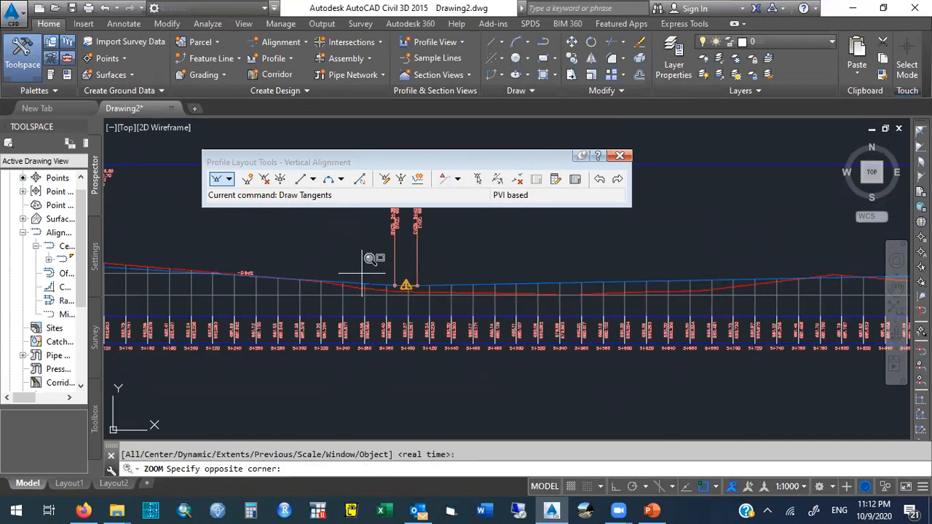
click(468, 300)
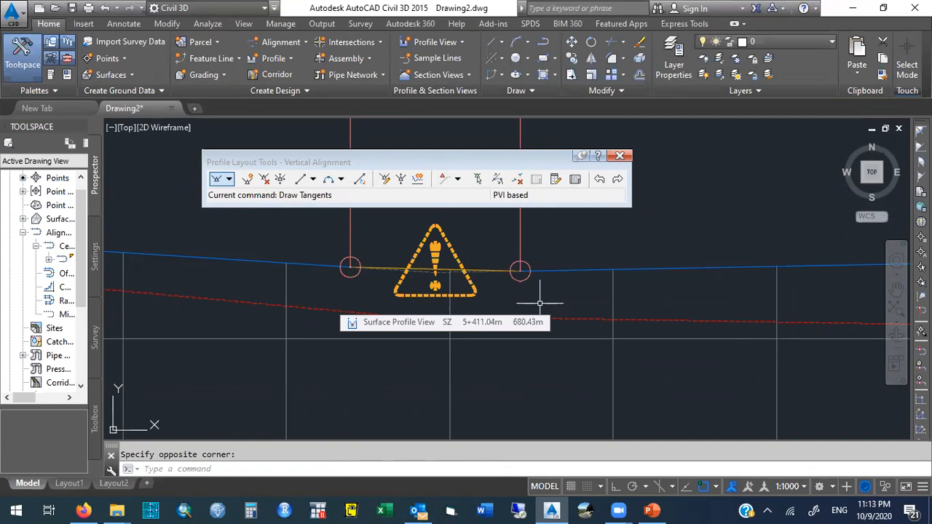
right_click(650, 510)
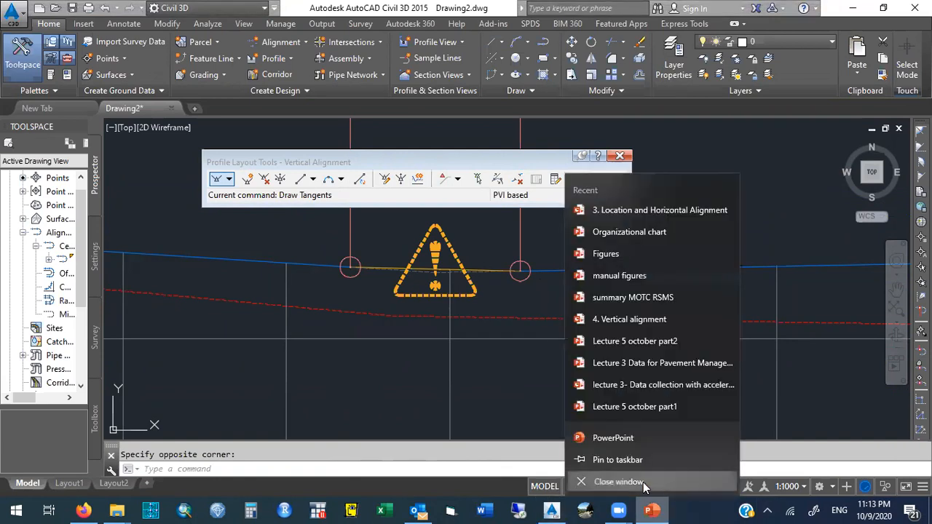
click(645, 484)
mouse_move(117, 509)
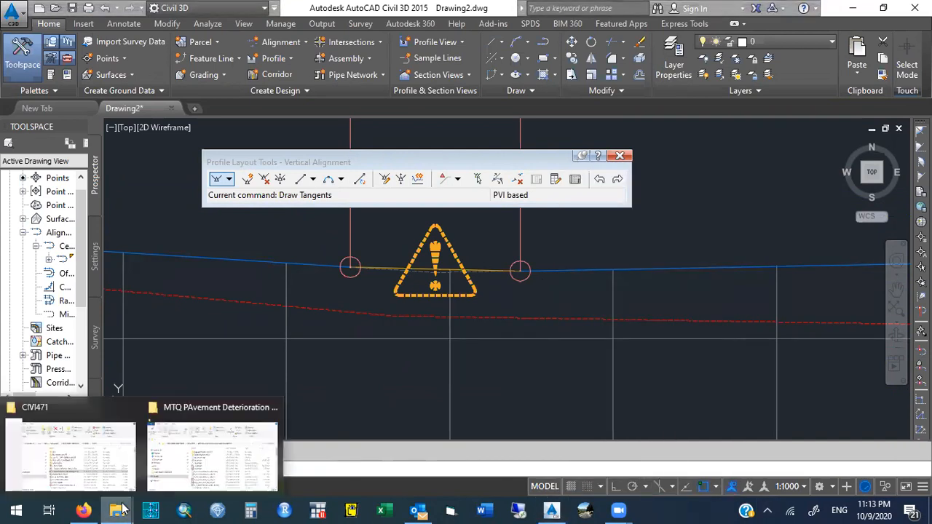
click(105, 460)
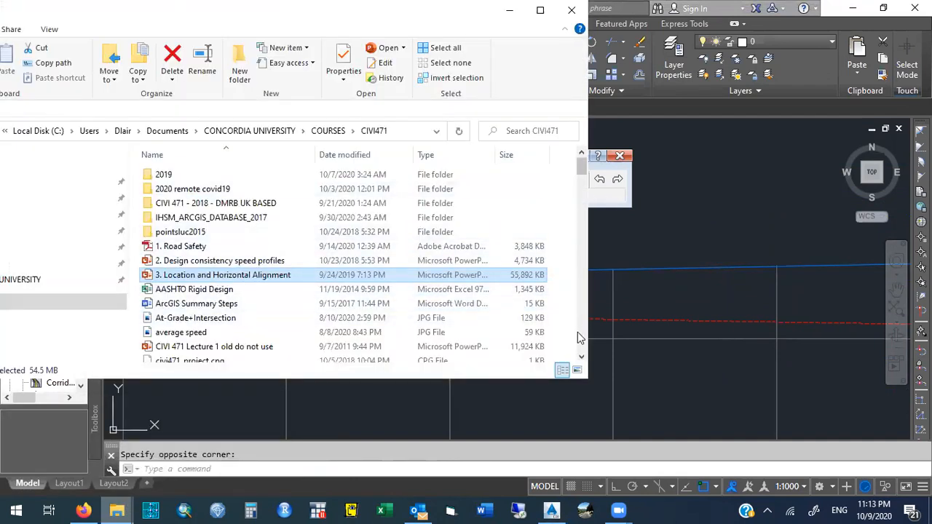
click(580, 357)
scroll(581, 357, down, 1)
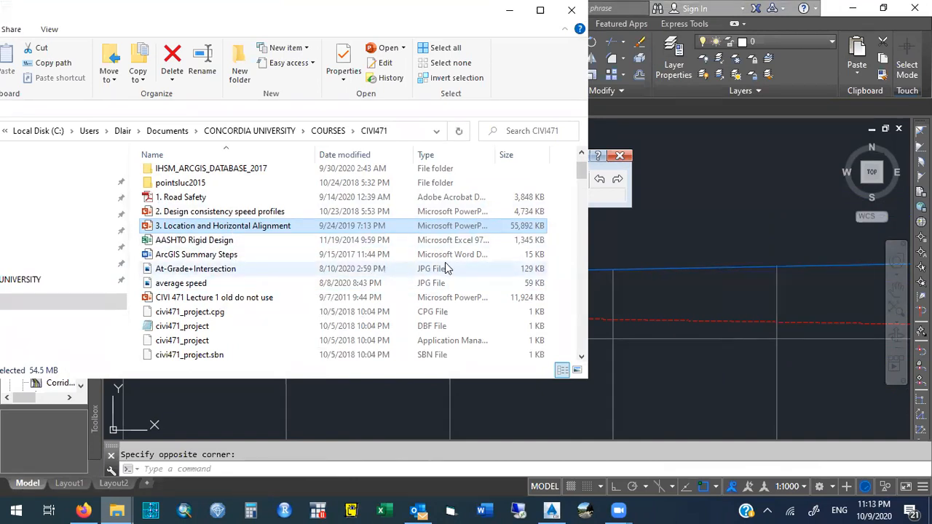
click(348, 155)
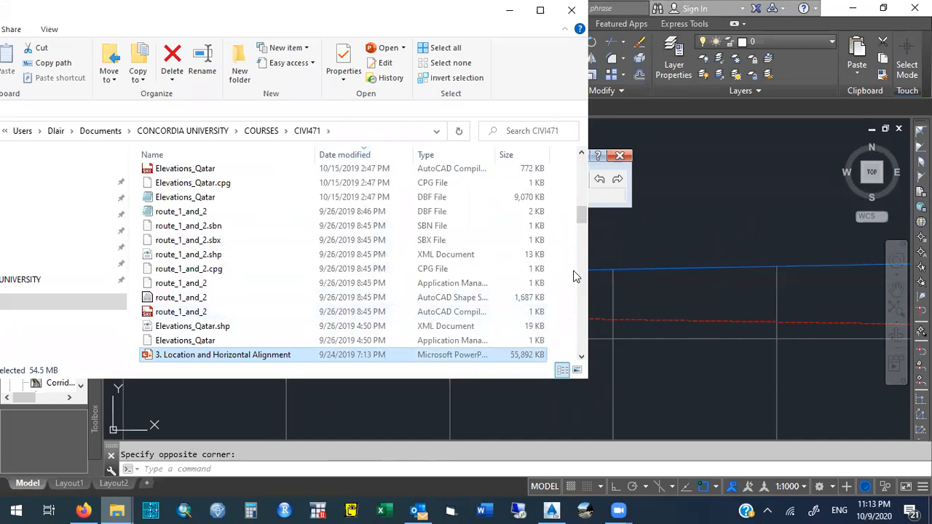
drag(580, 222, 582, 198)
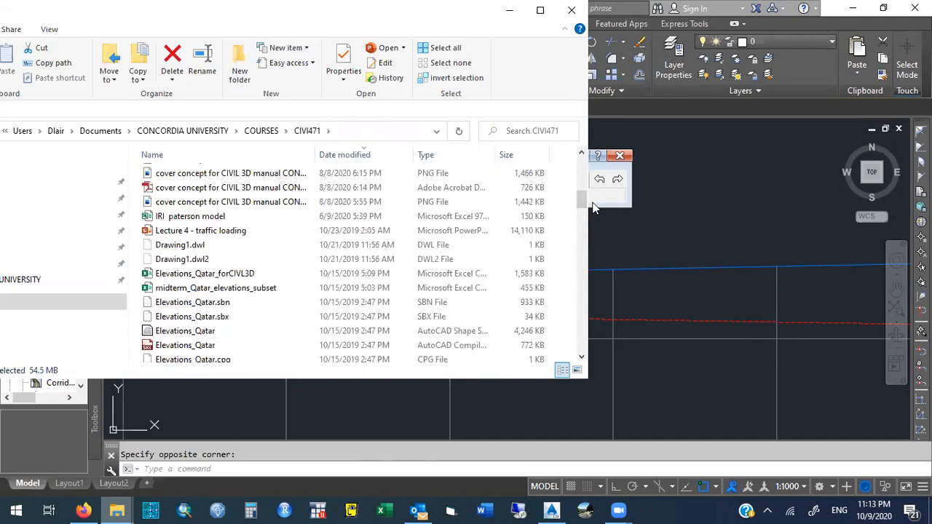
click(572, 12)
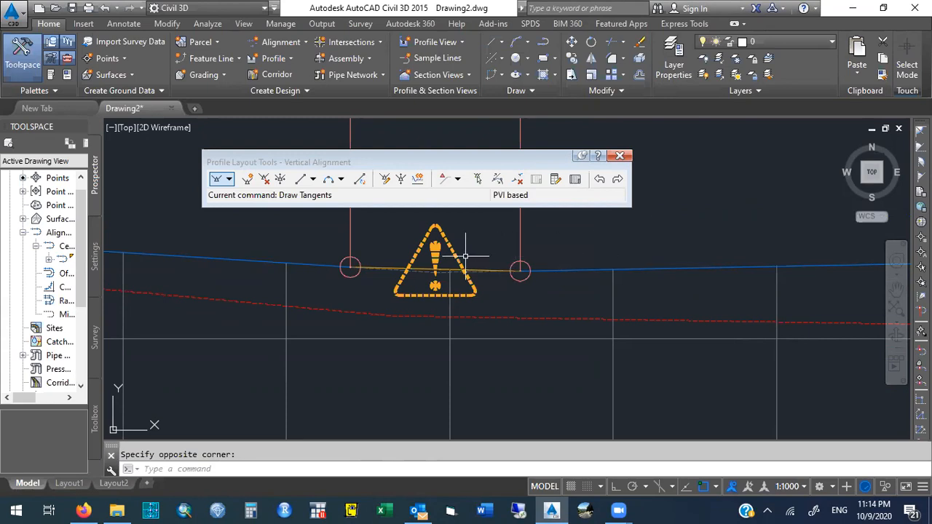
mouse_move(456, 255)
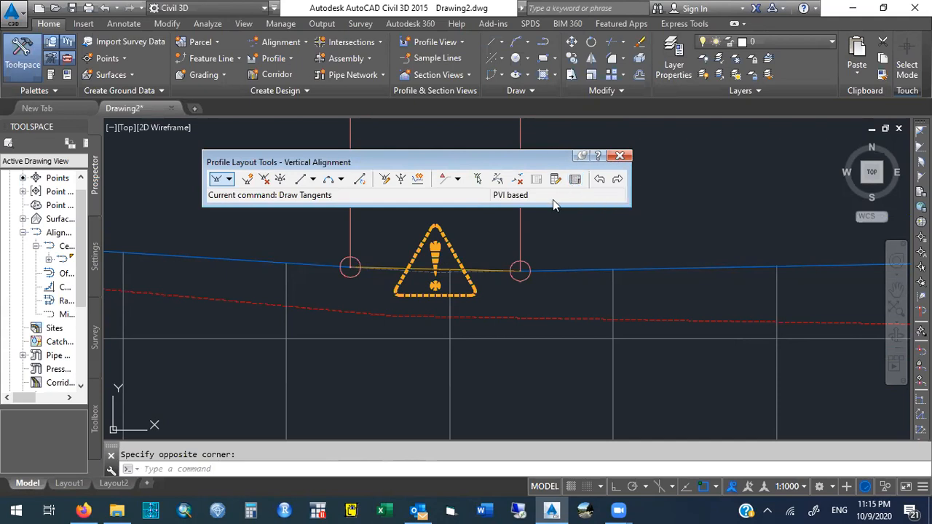
Turn off object snap and stretch the second of the two closely spaced PVIs farther right along the profile.
click(473, 269)
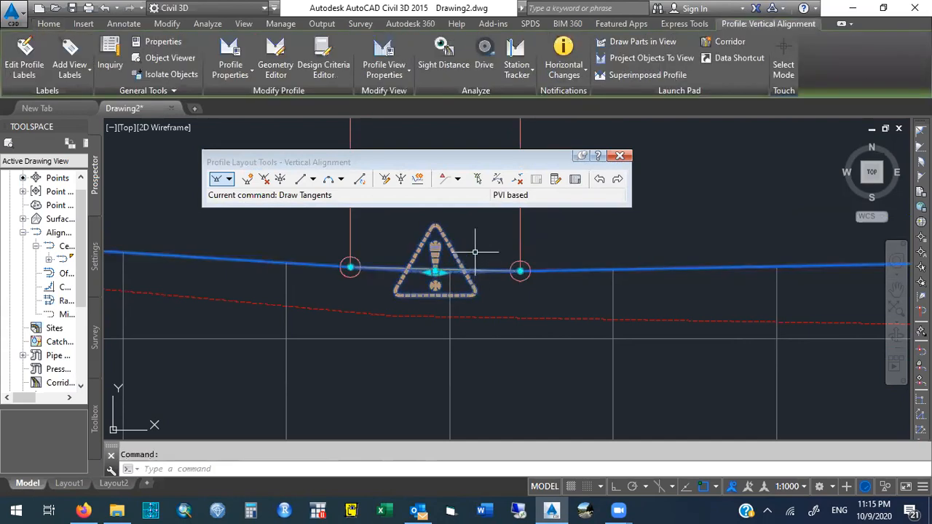
mouse_move(475, 271)
click(519, 271)
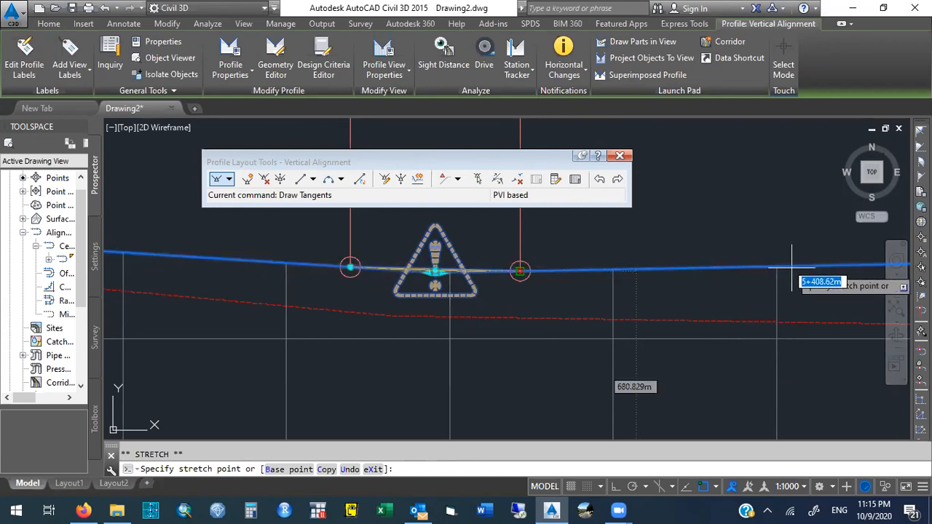
key(Escape)
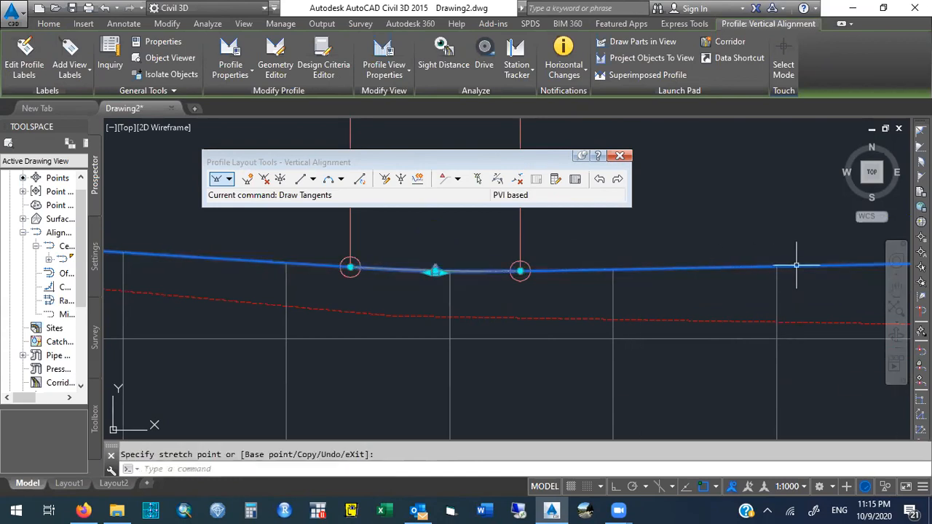
click(520, 270)
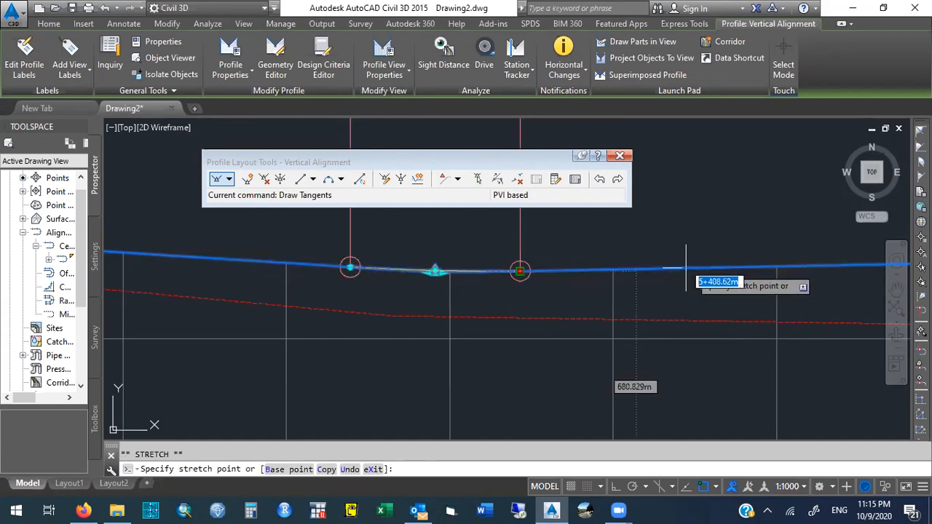
click(702, 486)
click(748, 267)
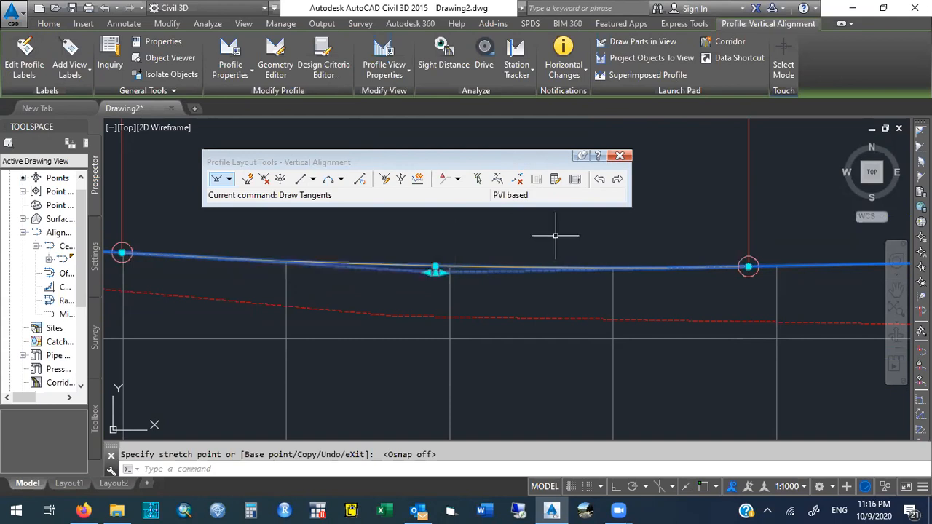
Zoom in to read the vertical curve label above the two PVIs, then return to the previous view.
text(zoom)
key(Return)
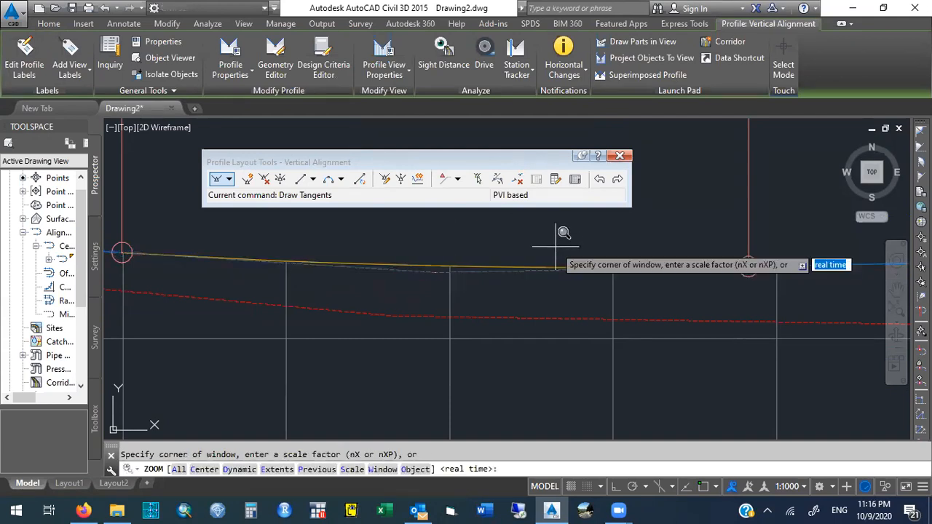
text(p)
key(Return)
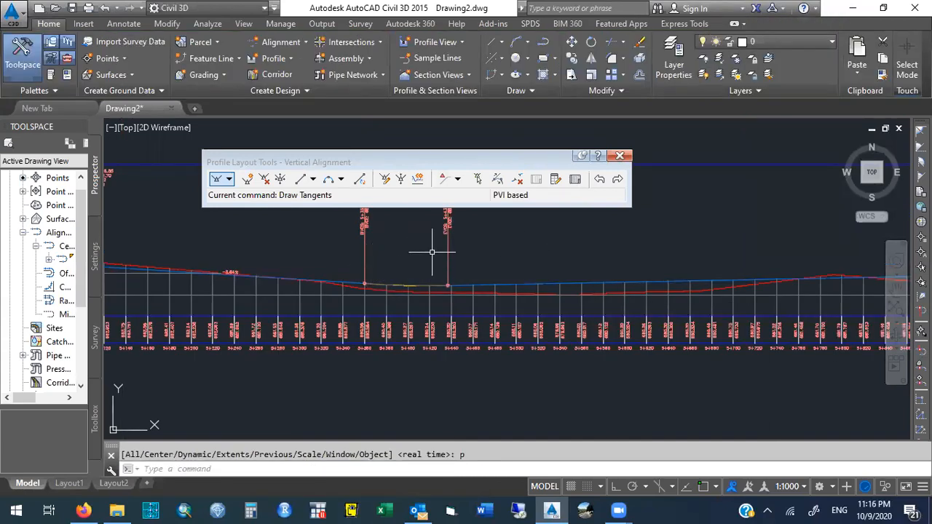
drag(429, 160, 423, 42)
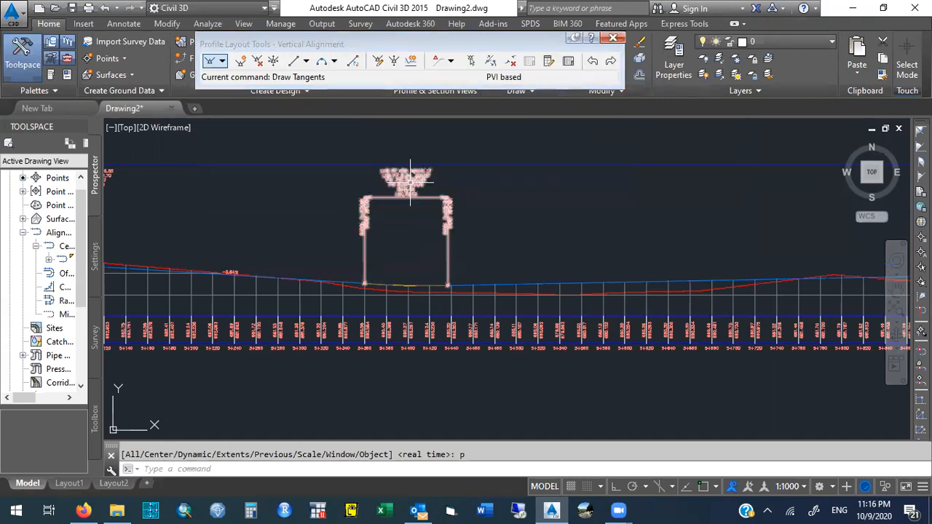
text(zoom)
key(Return)
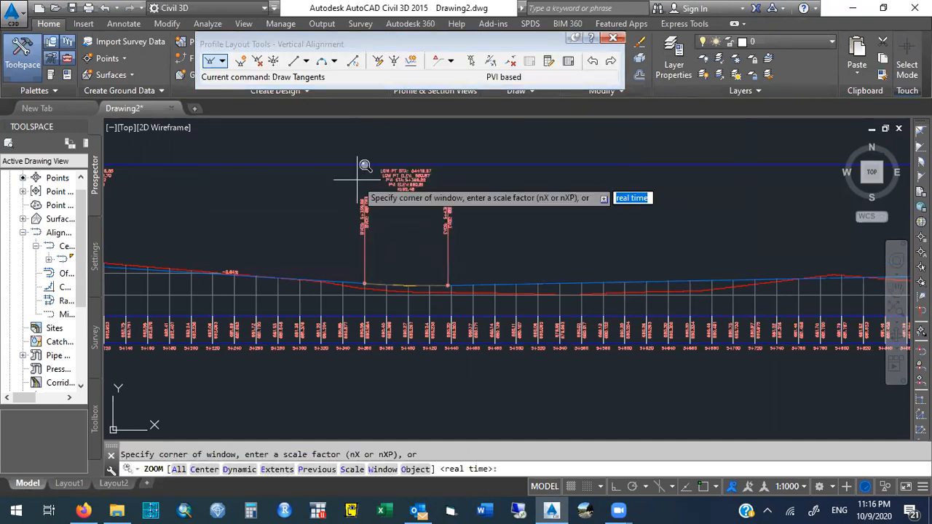
click(373, 166)
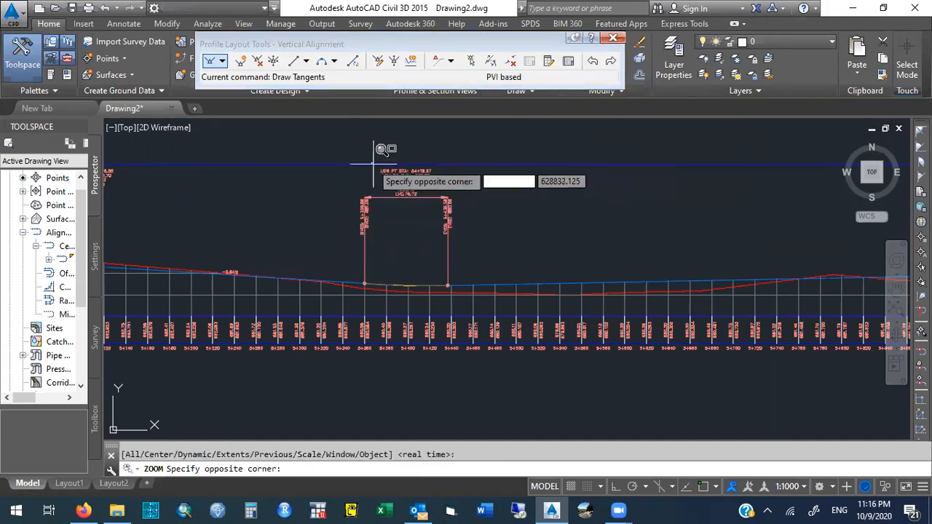
click(438, 203)
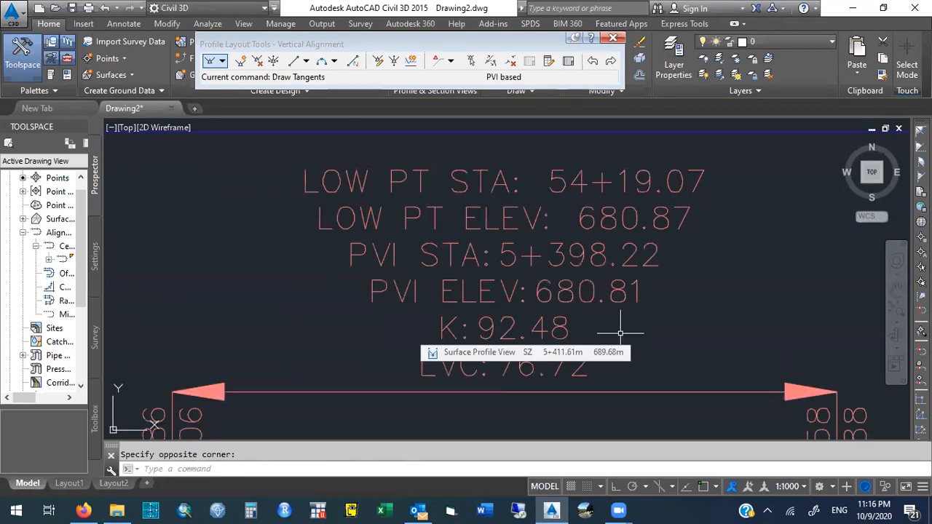
text(zoom)
key(Return)
text(p)
key(Return)
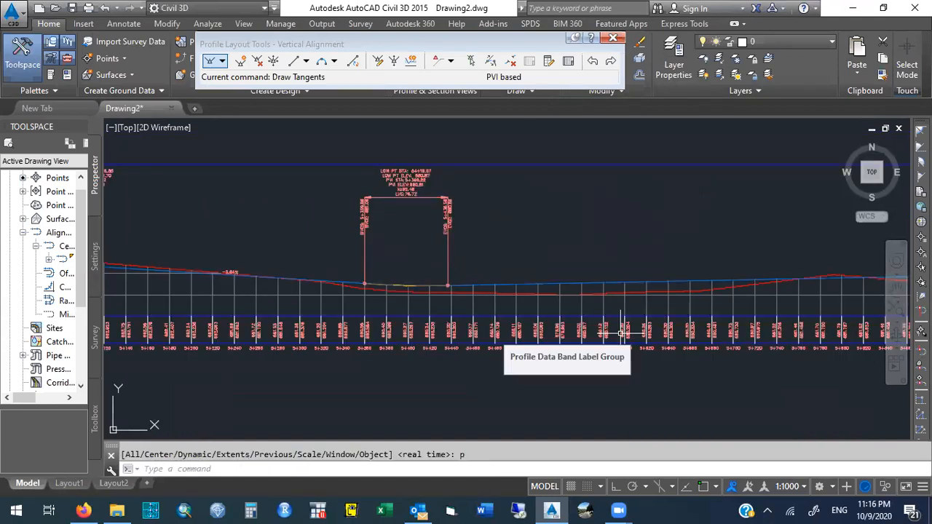
Pan along the profile and zoom in on the remaining warning between two PVIs.
text(pan)
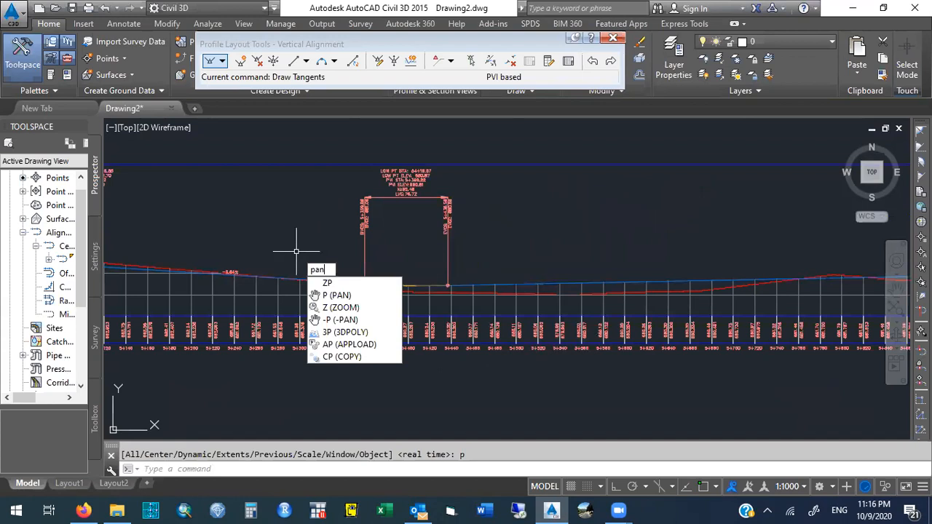
key(Return)
drag(244, 251, 500, 247)
drag(422, 245, 521, 248)
mouse_move(345, 243)
mouse_down()
mouse_move(445, 251)
mouse_move(379, 238)
mouse_up()
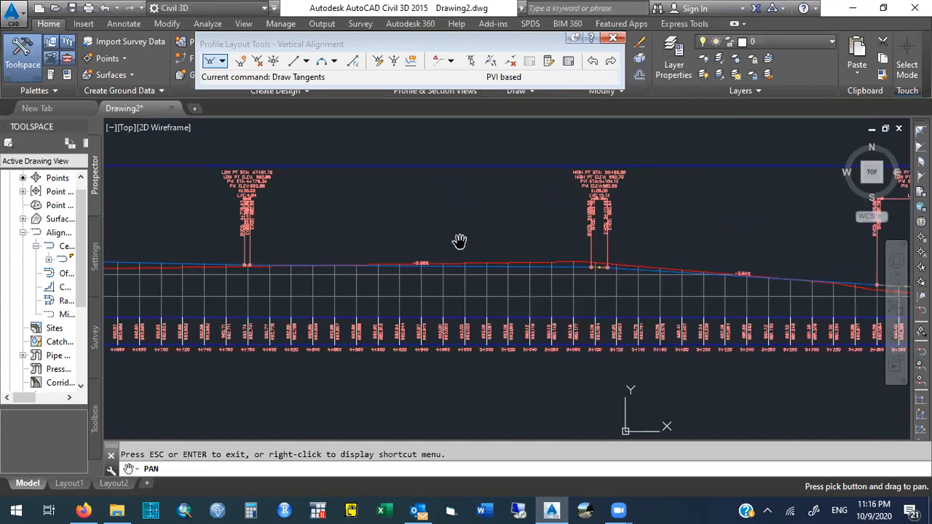
key(Escape)
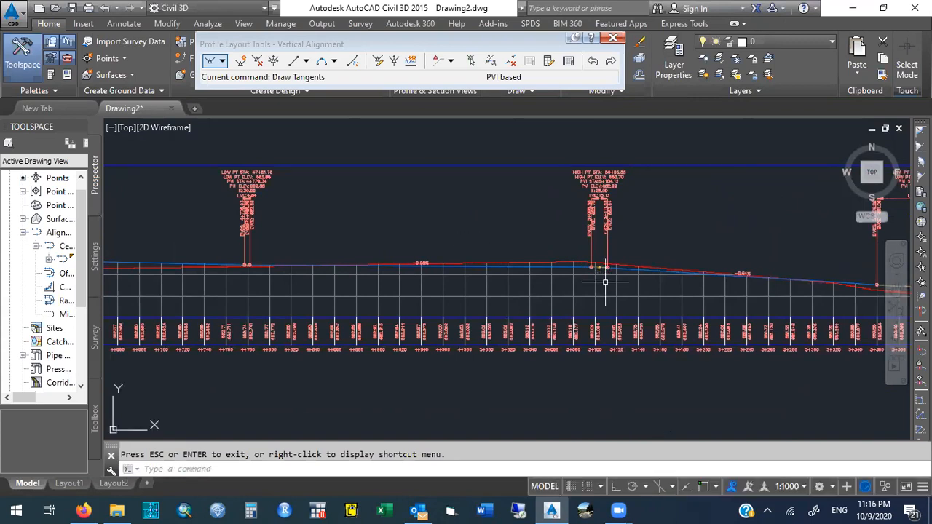
text(z)
key(Return)
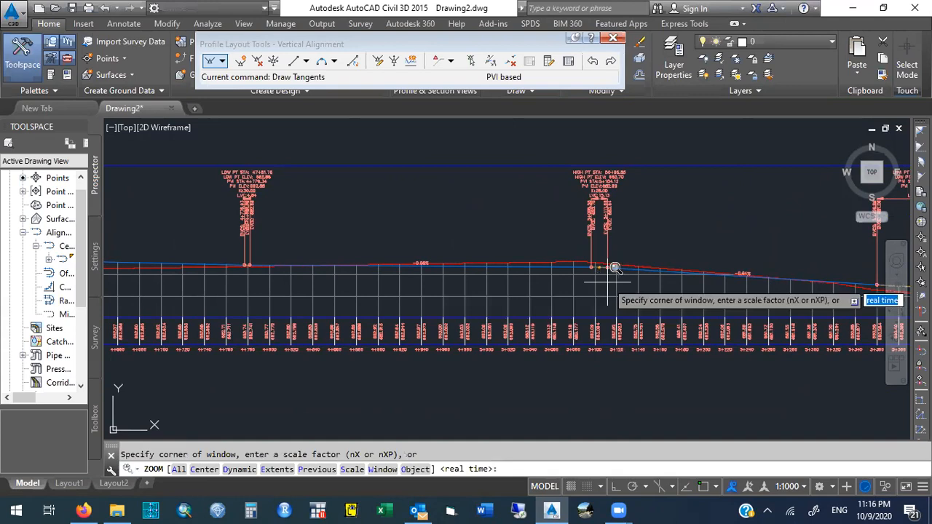
click(621, 282)
click(584, 248)
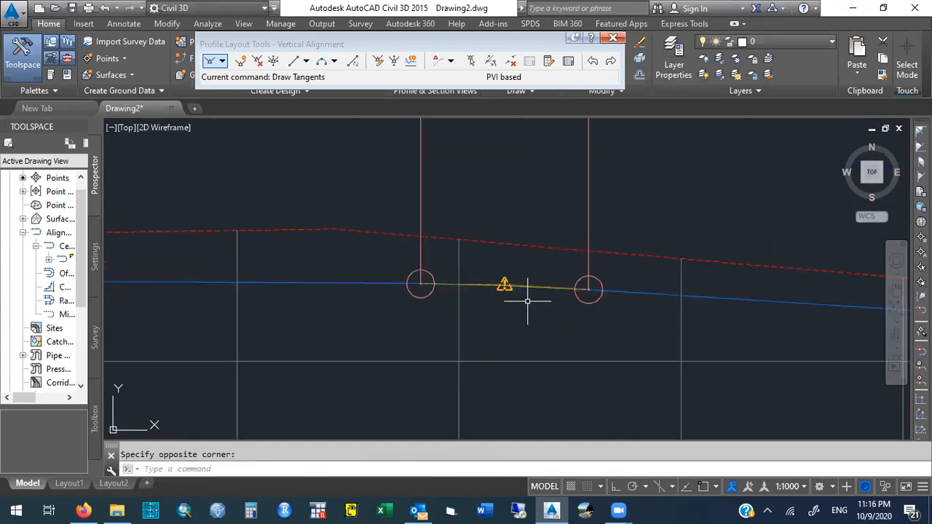
click(568, 62)
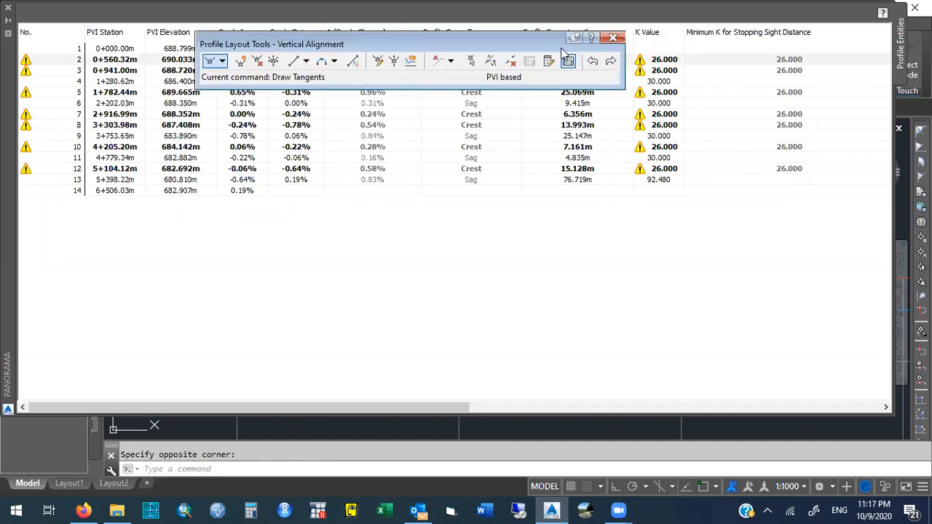
drag(533, 40, 508, 206)
click(509, 200)
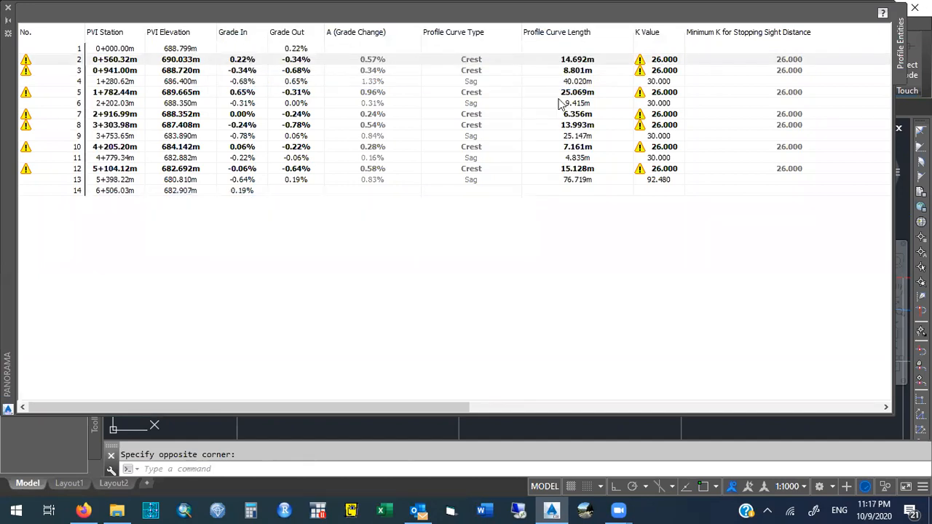
double_click(575, 59)
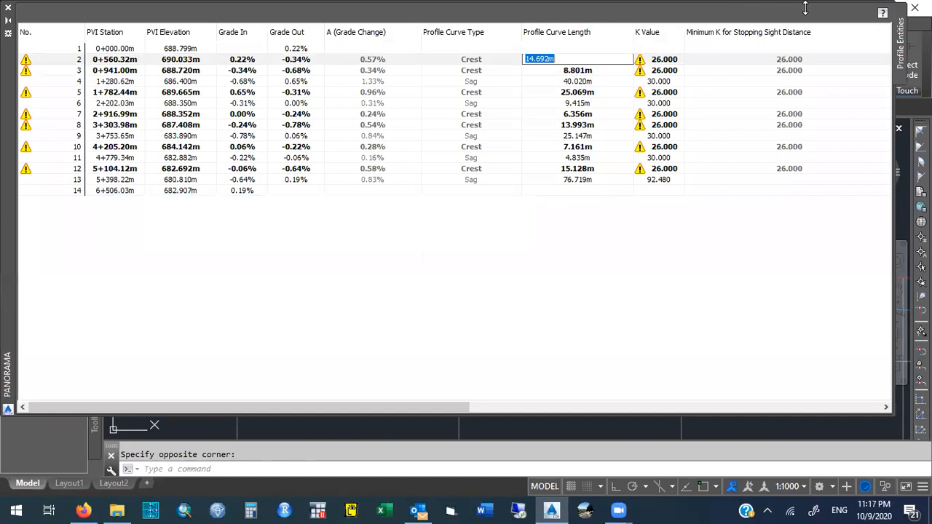
click(8, 7)
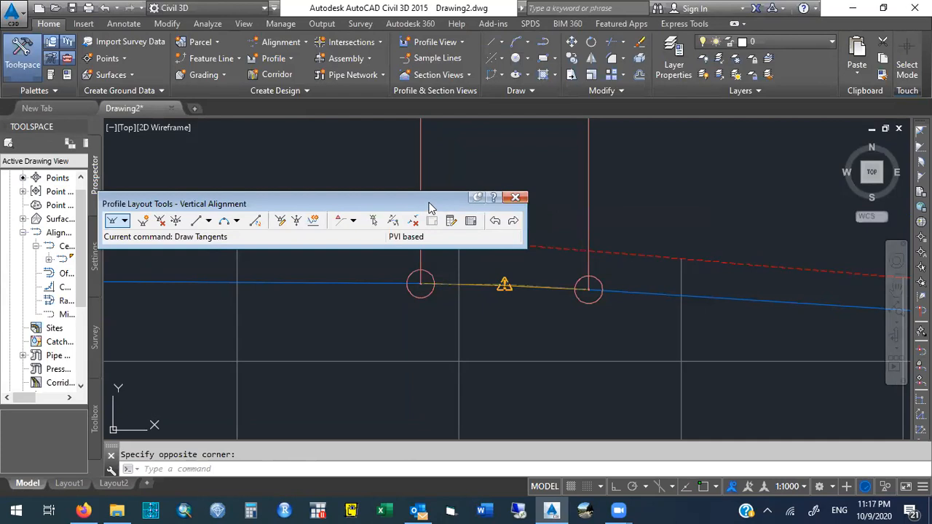
Open the Profile Grid View and set the profile curve lengths of PVIs 2 and 3 to 100 m.
drag(429, 208, 514, 167)
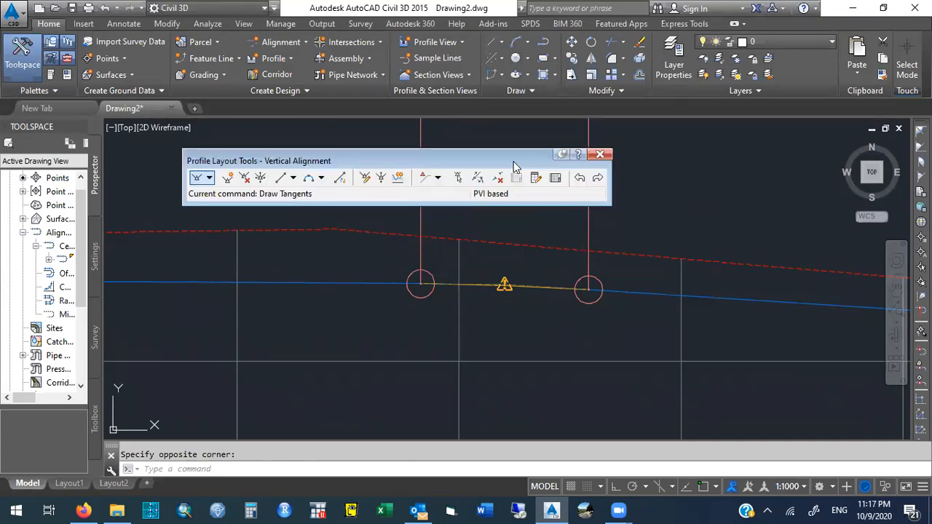
click(555, 178)
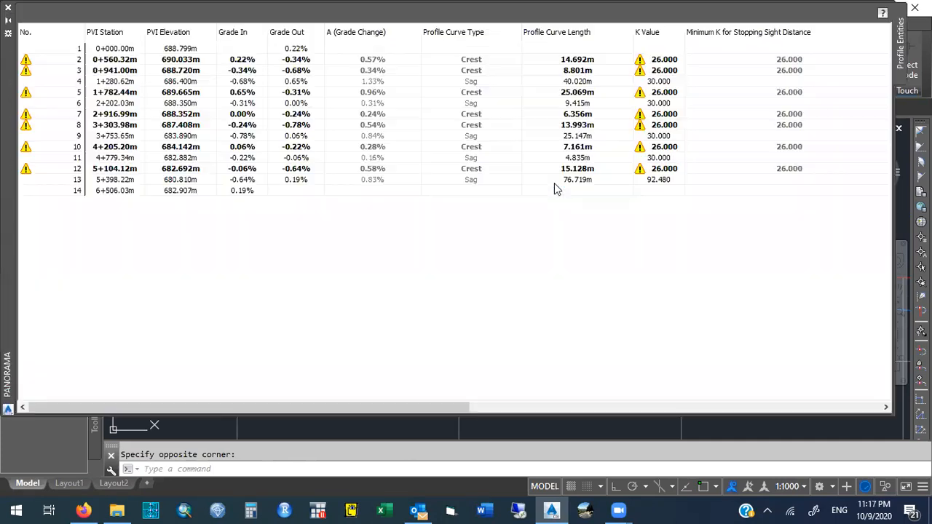
double_click(579, 59)
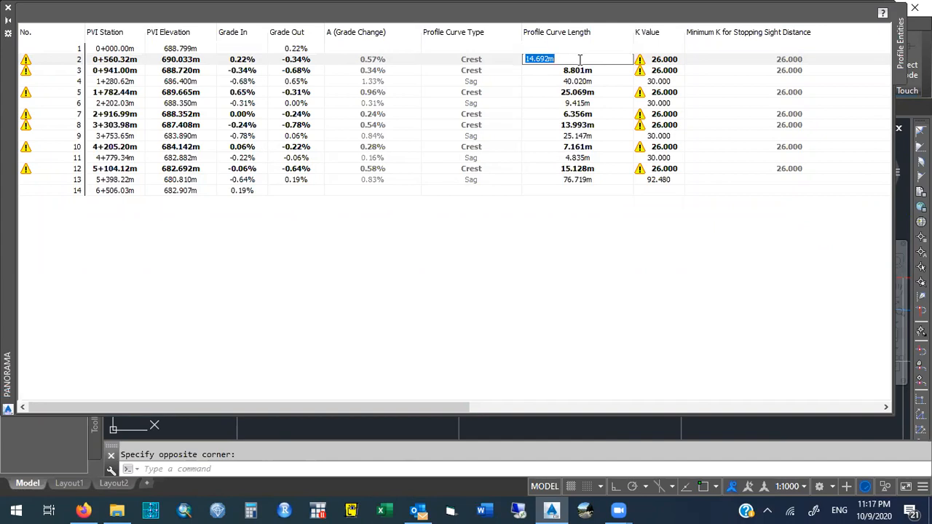
text(30)
key(Return)
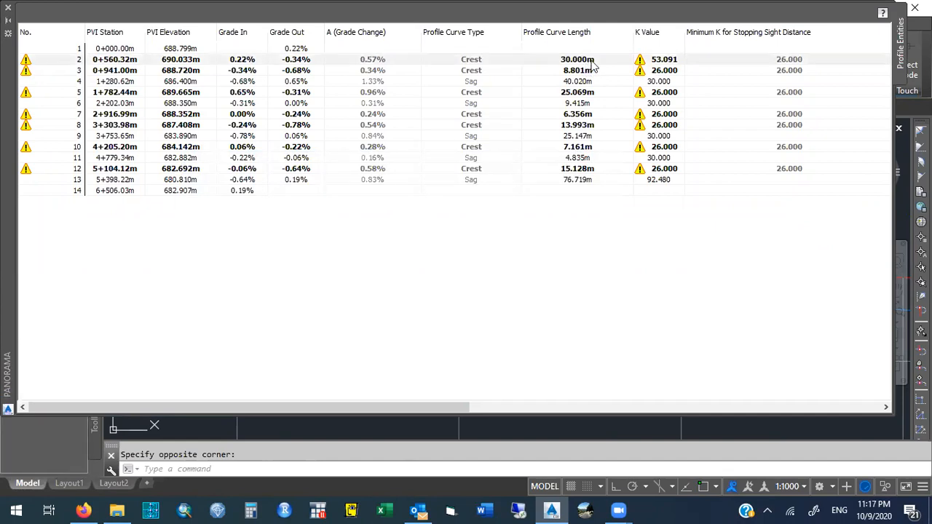
click(592, 60)
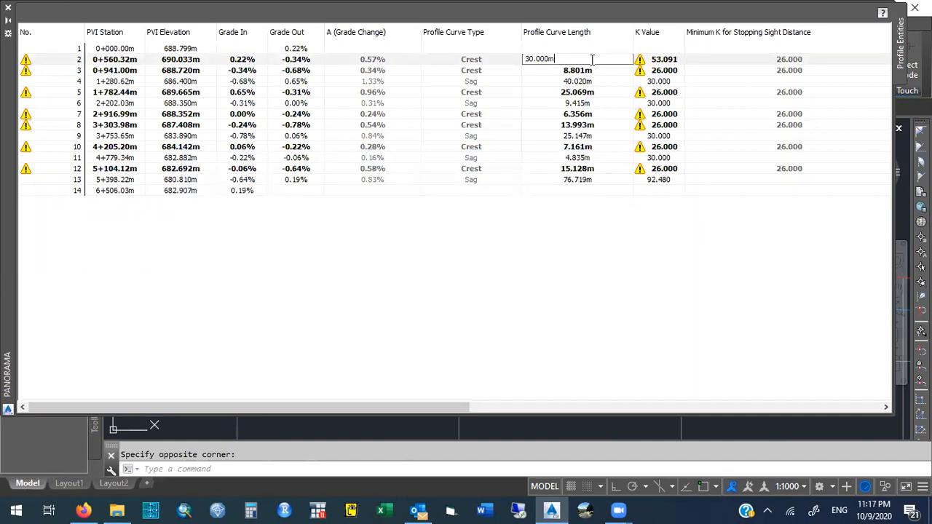
double_click(591, 60)
text(100)
key(Return)
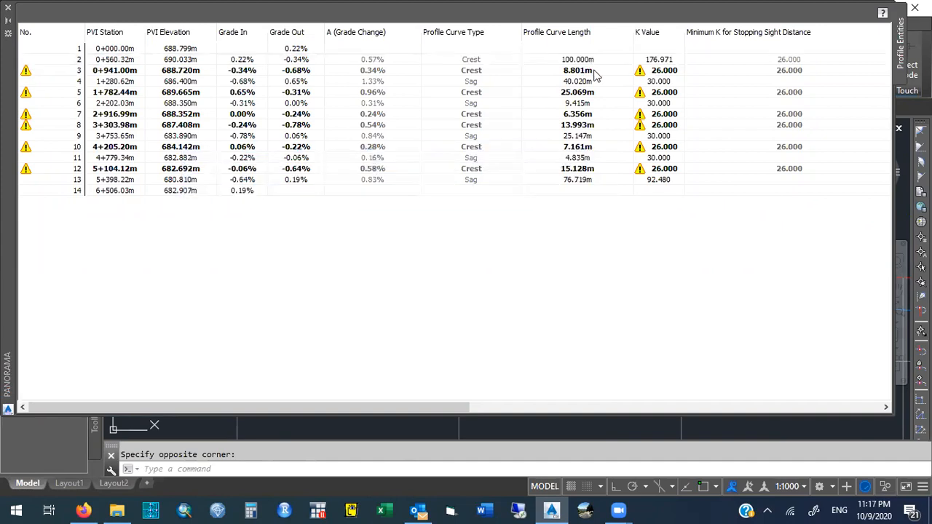
double_click(593, 71)
text(100)
key(Return)
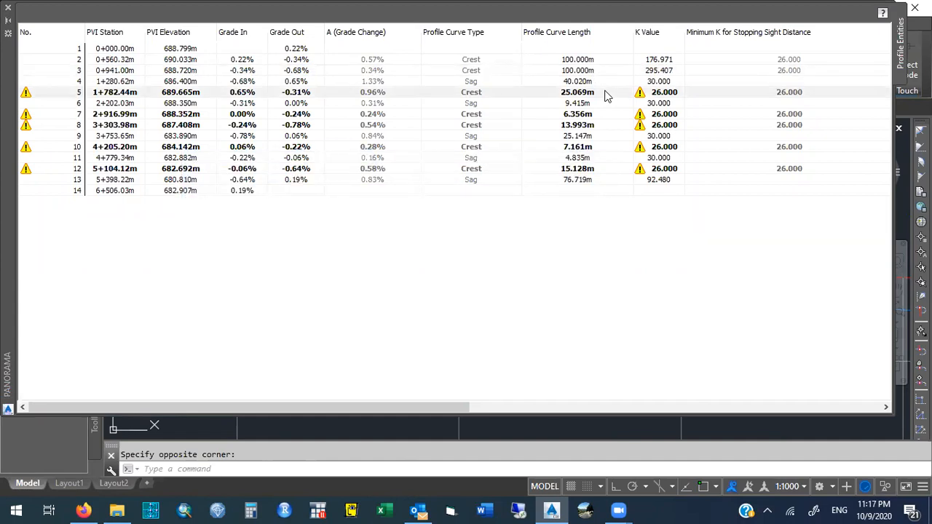
Set the profile curve lengths of PVIs 5 and 7 to 100 m.
double_click(605, 93)
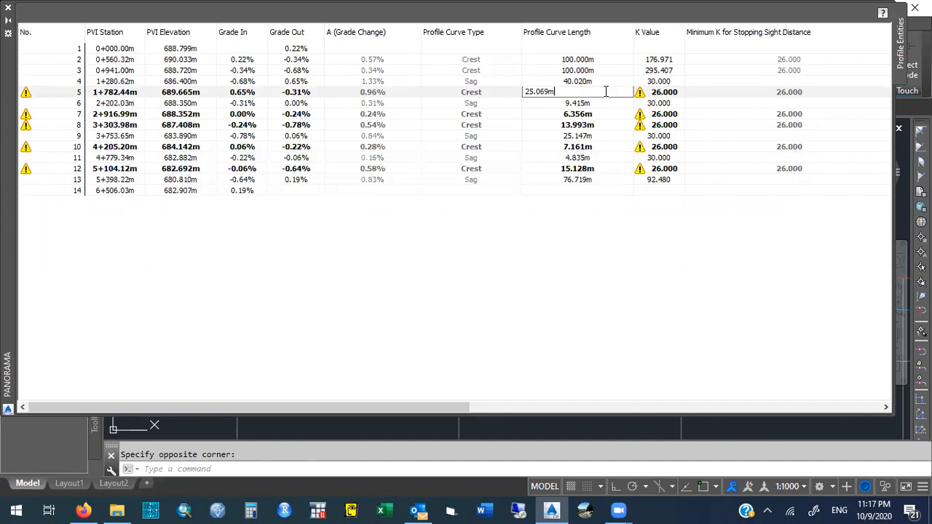
key(BackSpace)
key(BackSpace)
key(BackSpace)
key(BackSpace)
key(BackSpace)
key(BackSpace)
key(BackSpace)
text(100)
key(Return)
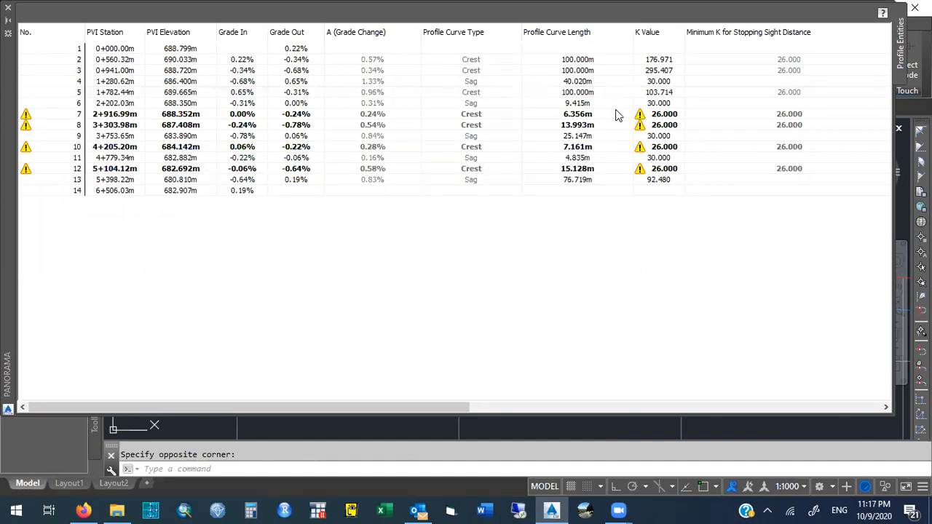
click(606, 114)
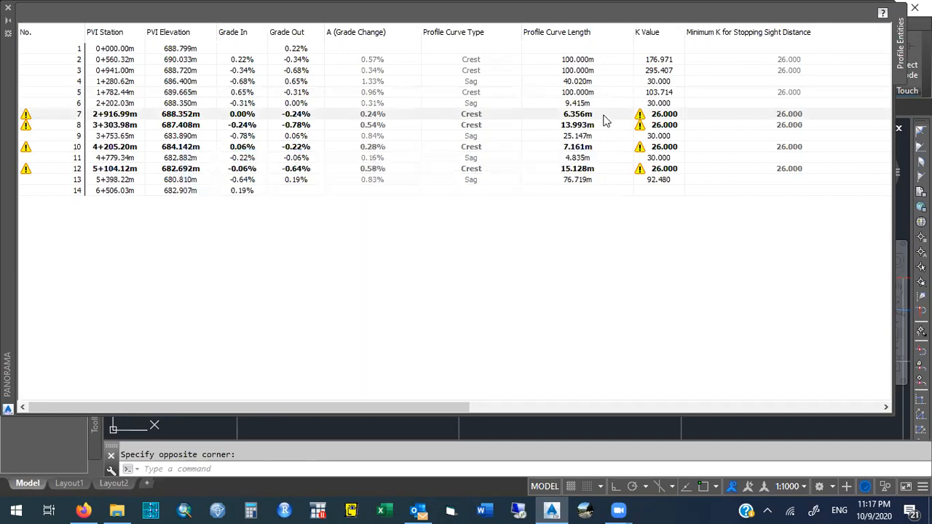
click(598, 93)
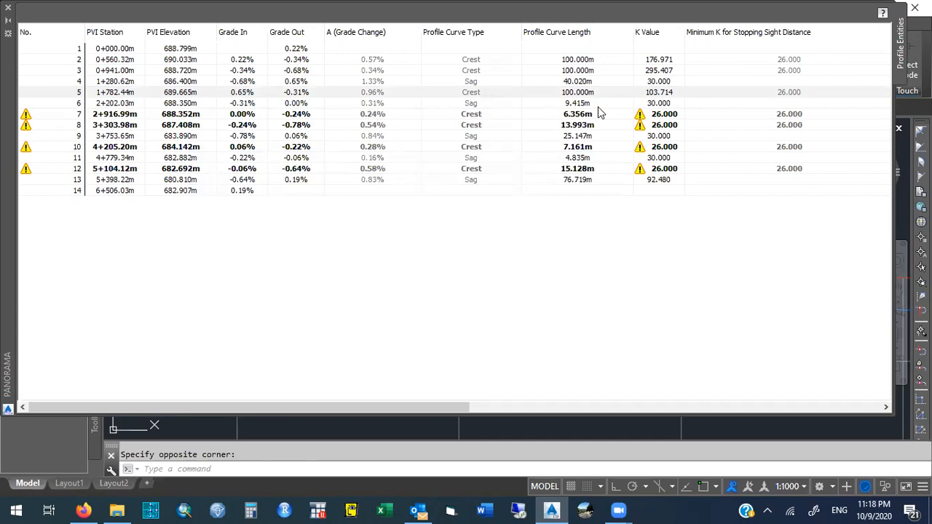
click(598, 114)
click(598, 114)
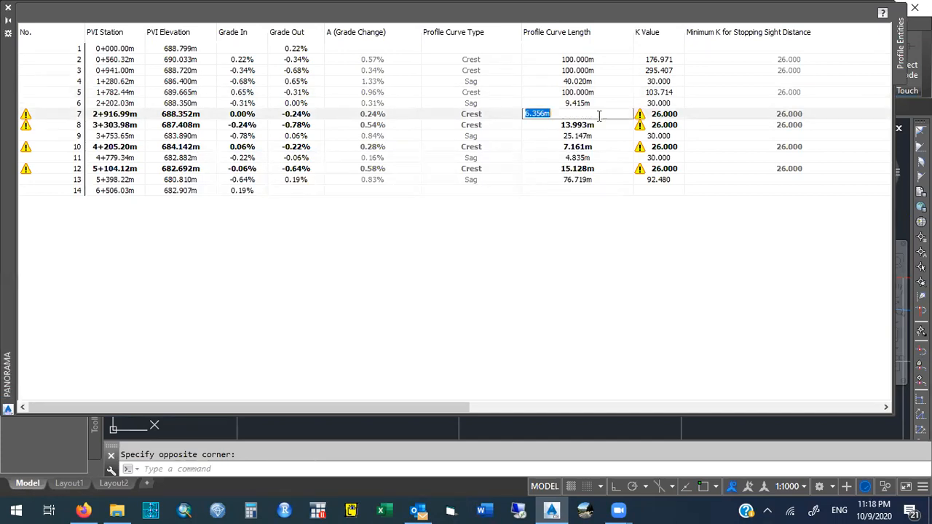
text(100)
key(Return)
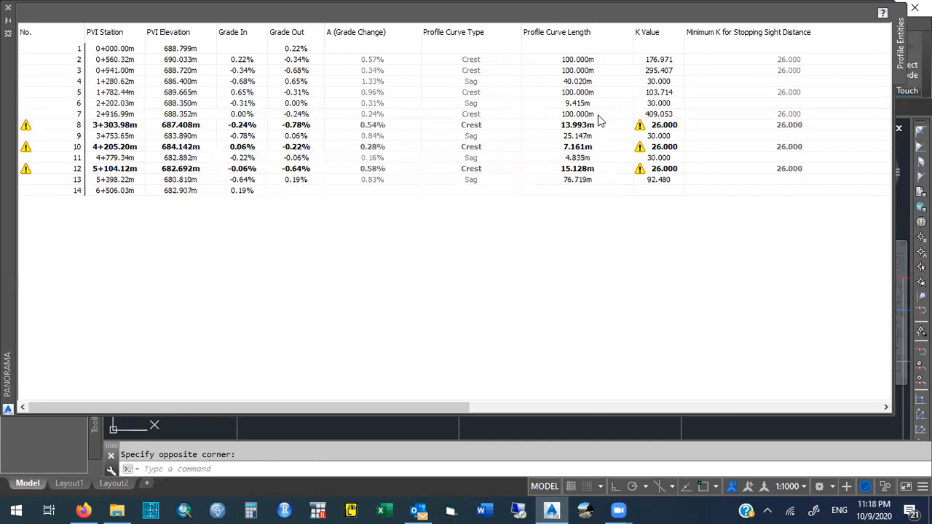
Set the profile curve lengths of PVIs 8 and 10 to 100 m.
click(607, 128)
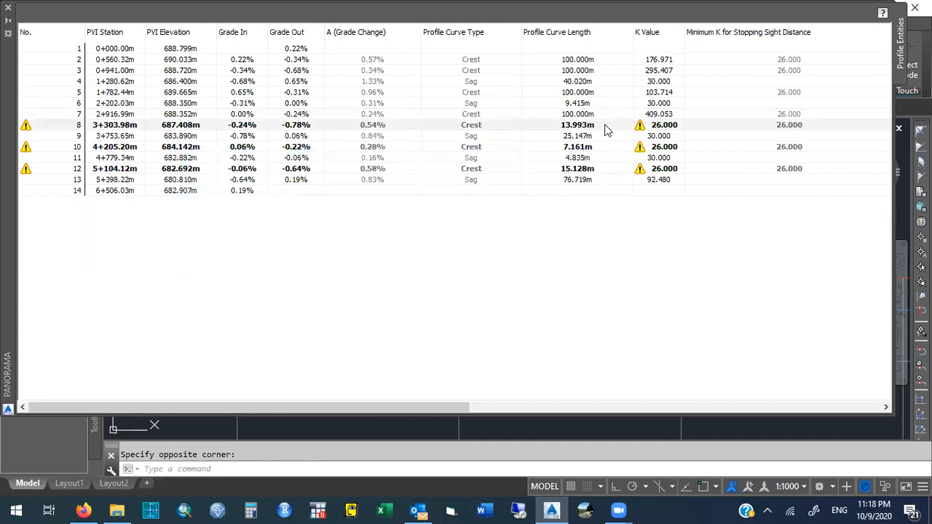
click(606, 126)
text(100)
key(Return)
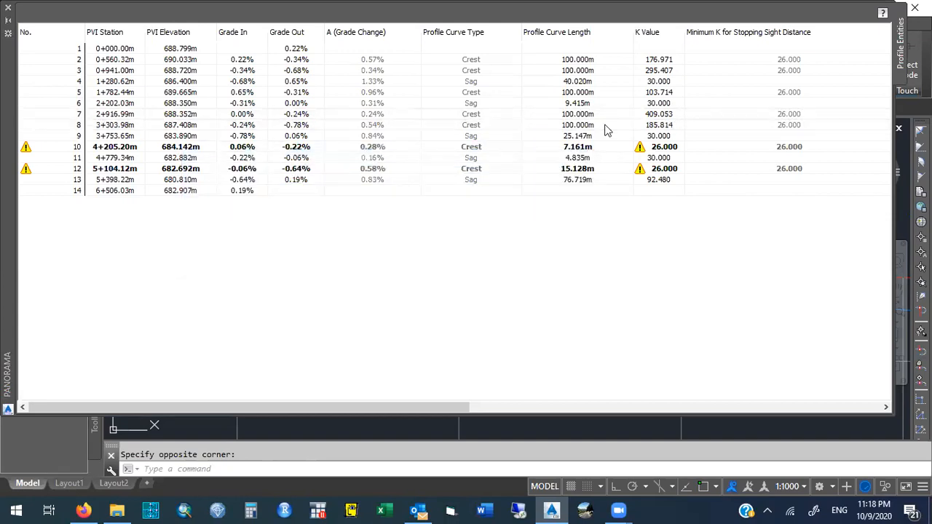
click(607, 145)
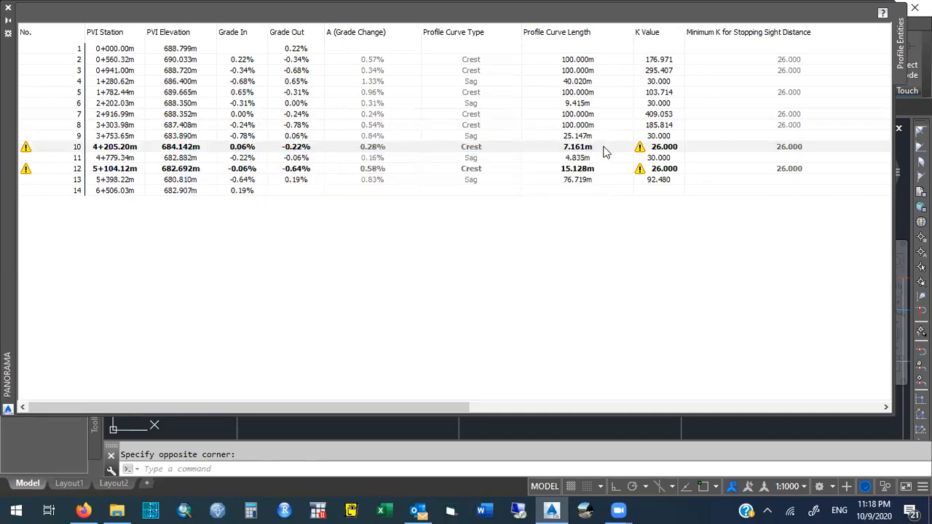
click(599, 147)
text(100)
key(Return)
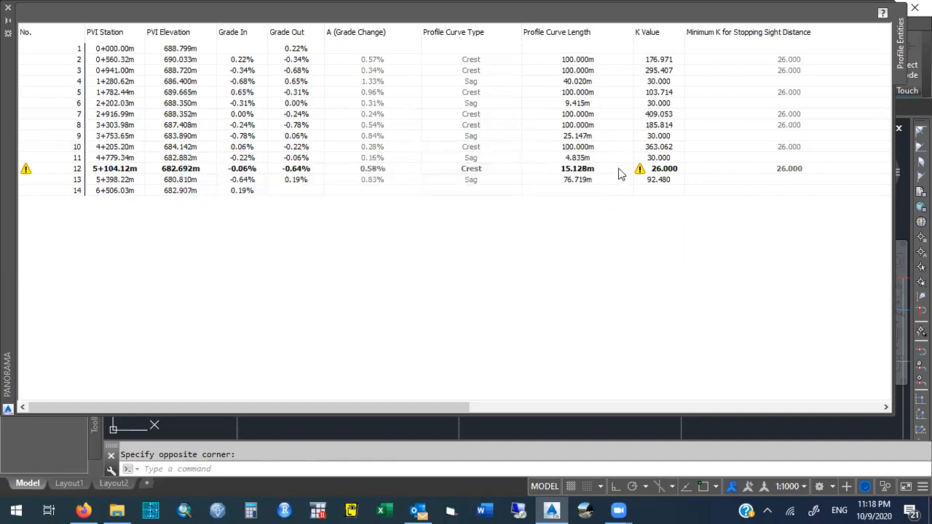
Set the profile curve length of PVI 12 to 75 m.
double_click(620, 170)
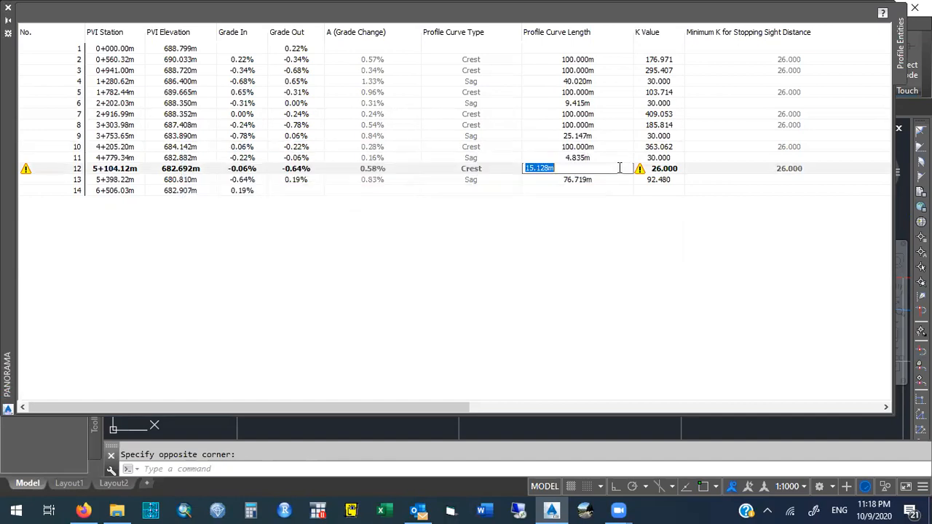
text(75)
key(Return)
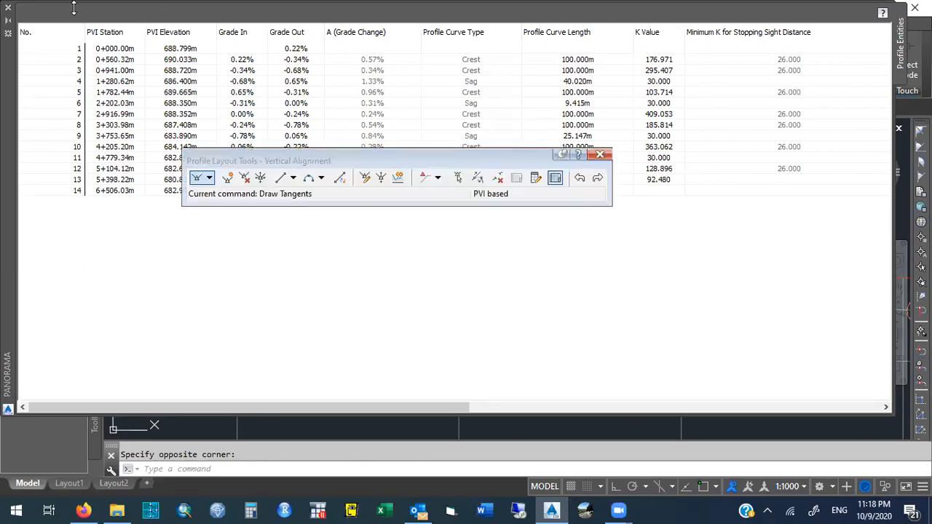
Close the grid view and grip-edit the PVI at station 5+104.12m, moving it back to about 5+089 and slightly higher.
click(8, 7)
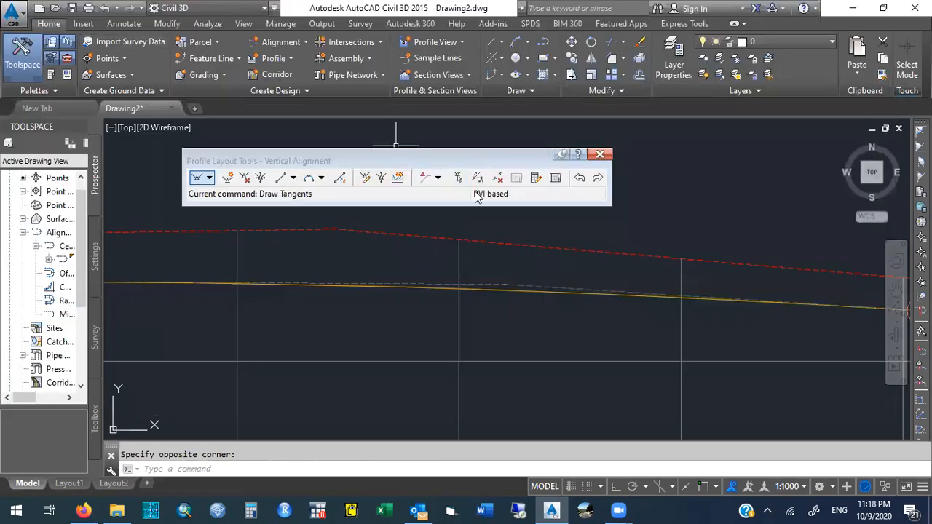
drag(443, 159, 526, 52)
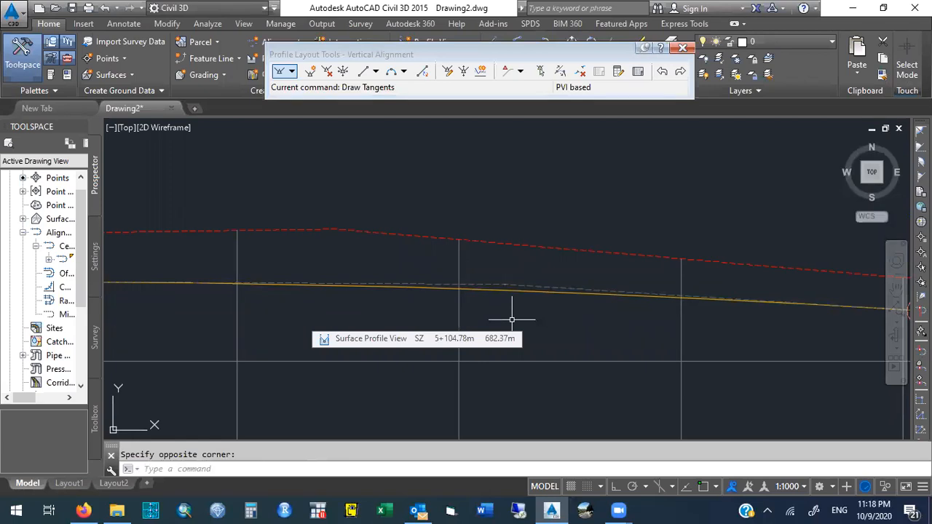
text(zoo)
key(Return)
text(p)
key(Return)
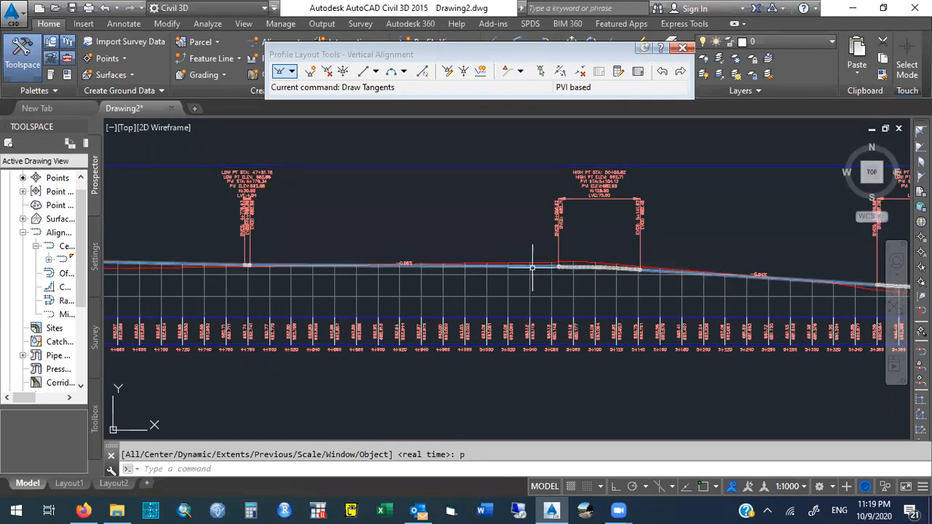
text(zoom)
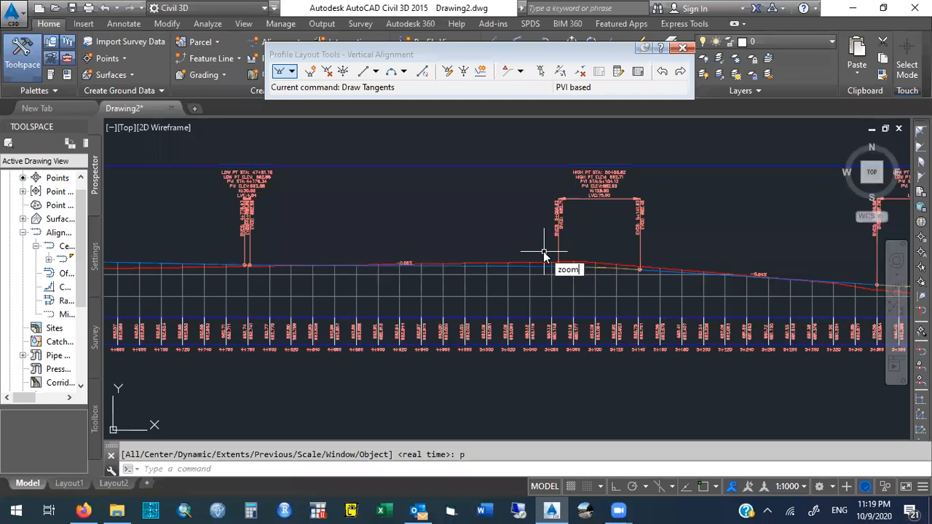
key(Return)
click(542, 249)
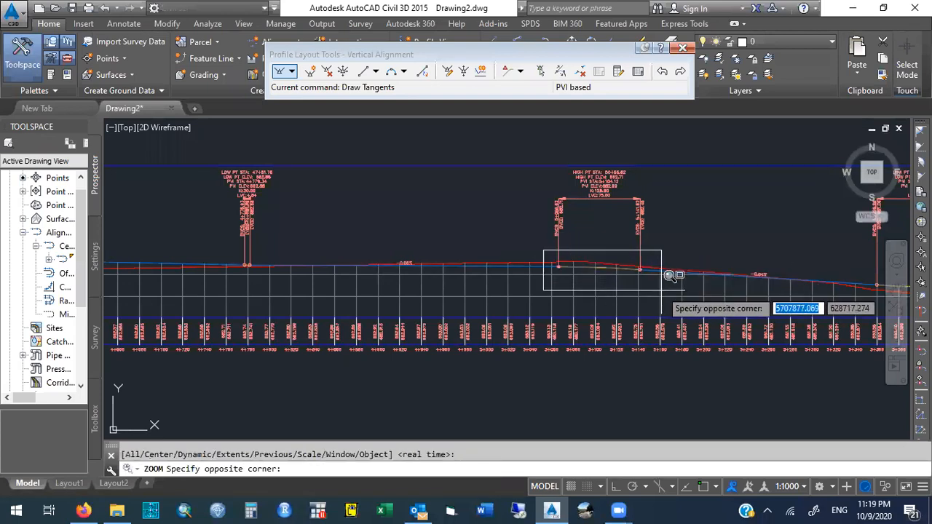
click(661, 290)
click(484, 260)
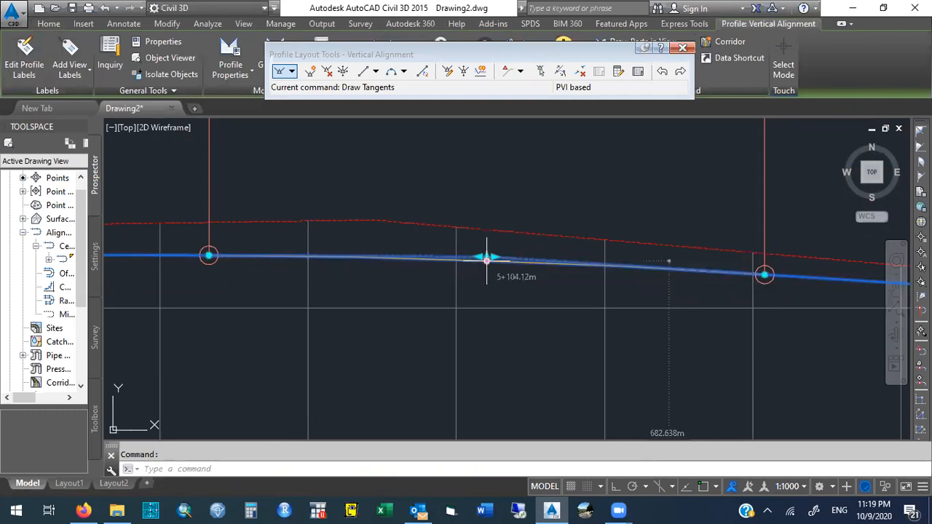
click(486, 259)
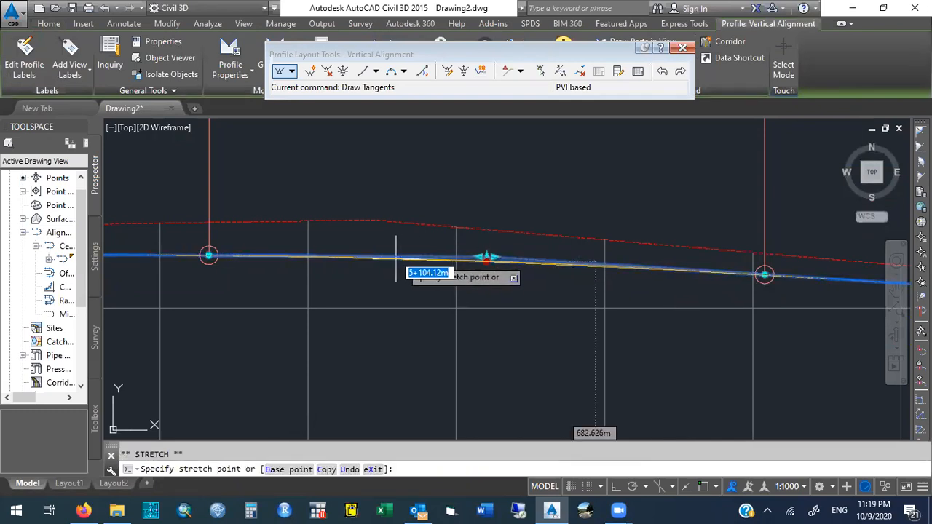
click(364, 256)
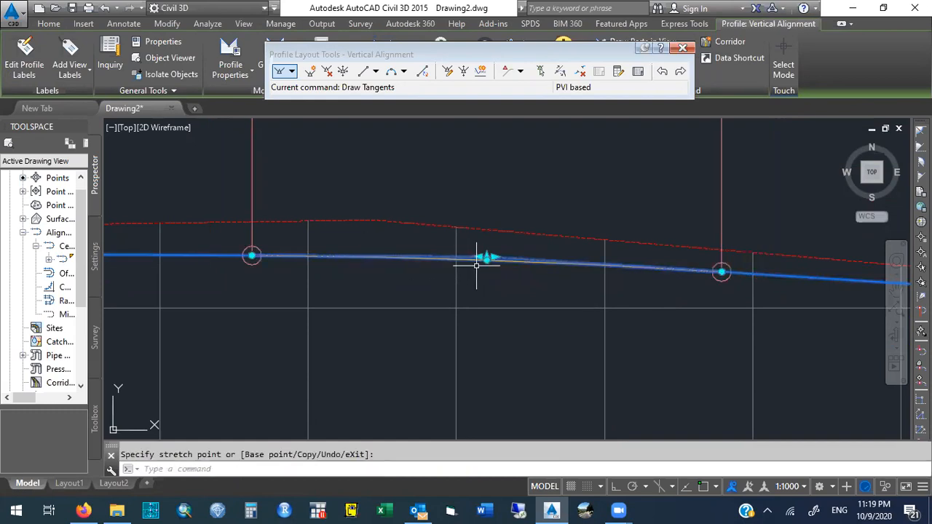
click(486, 259)
click(393, 258)
click(486, 259)
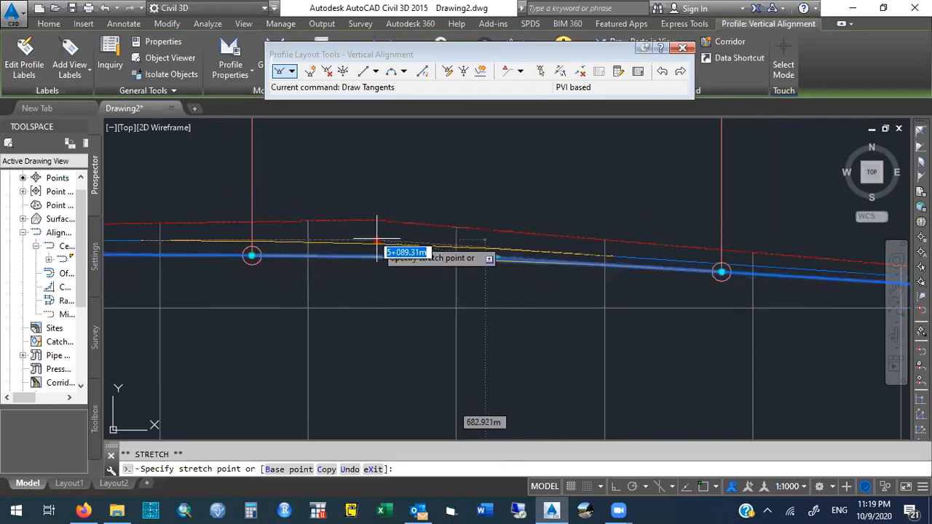
click(376, 236)
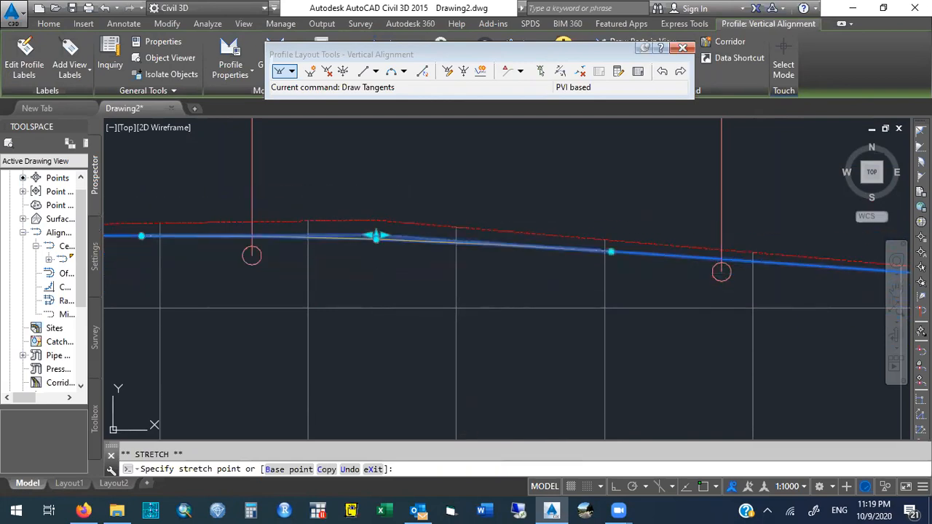
key(Escape)
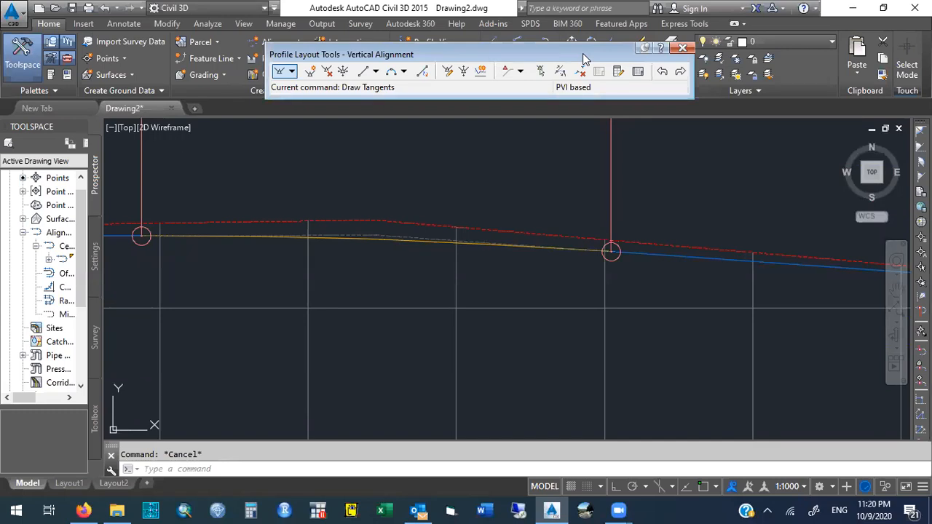
Close the Profile Layout Tools window and zoom out to the drawing extents.
drag(582, 53, 552, 152)
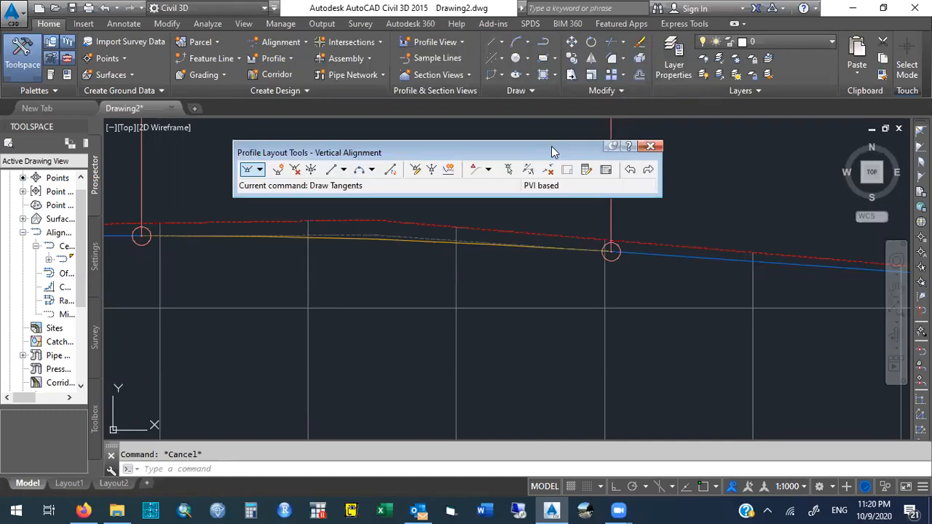
click(650, 146)
text(zoom)
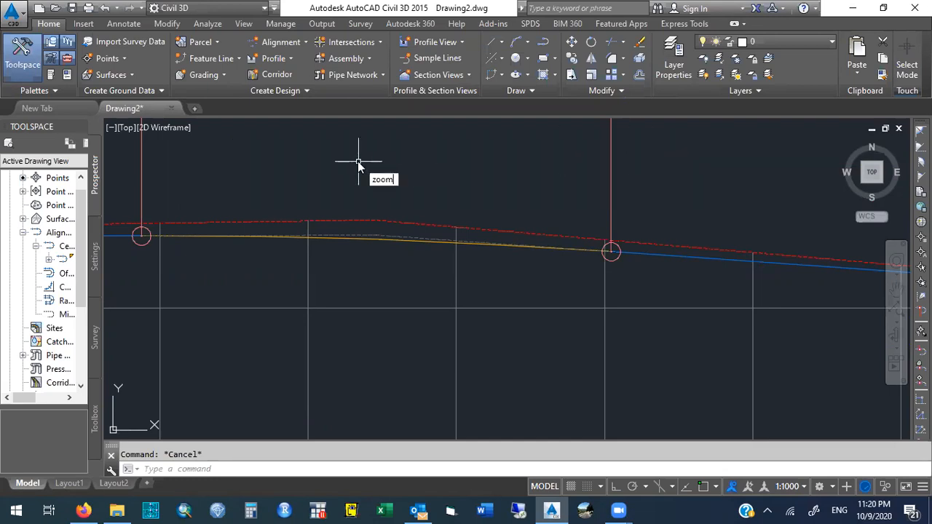
key(Return)
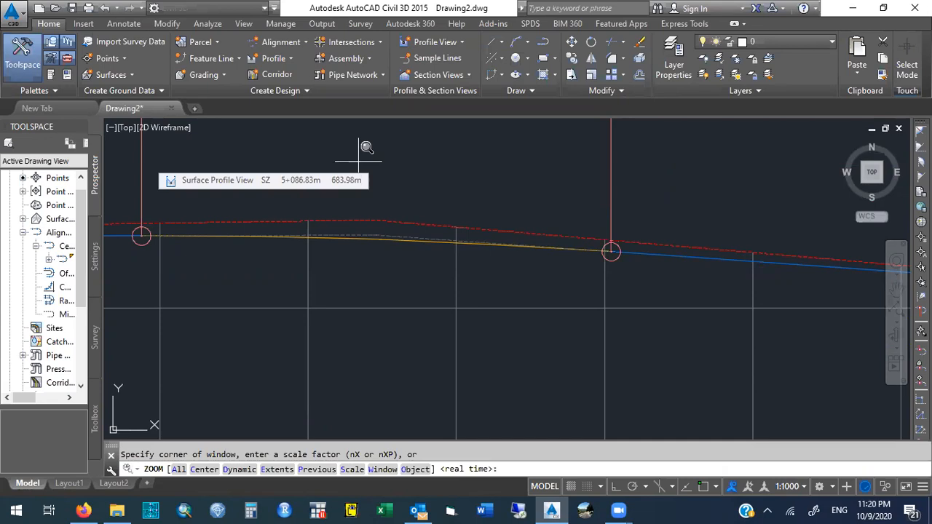
text(e)
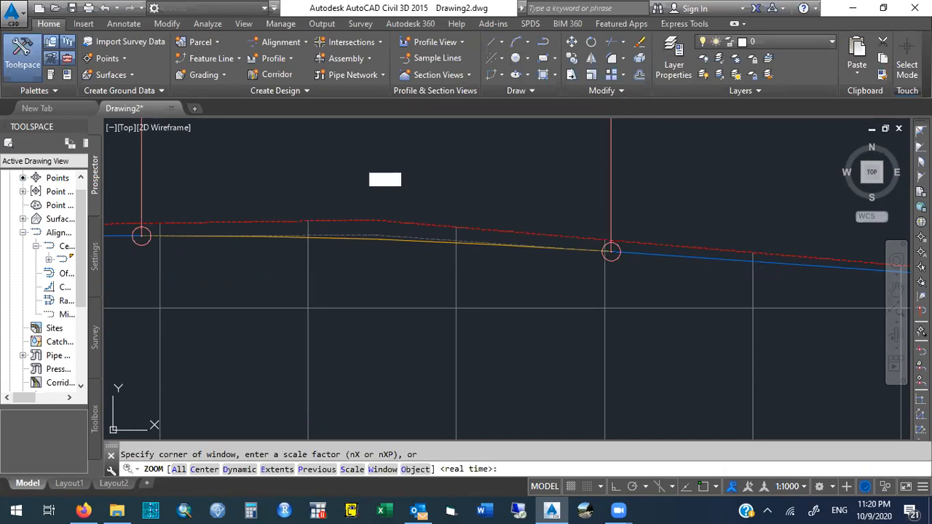
key(Return)
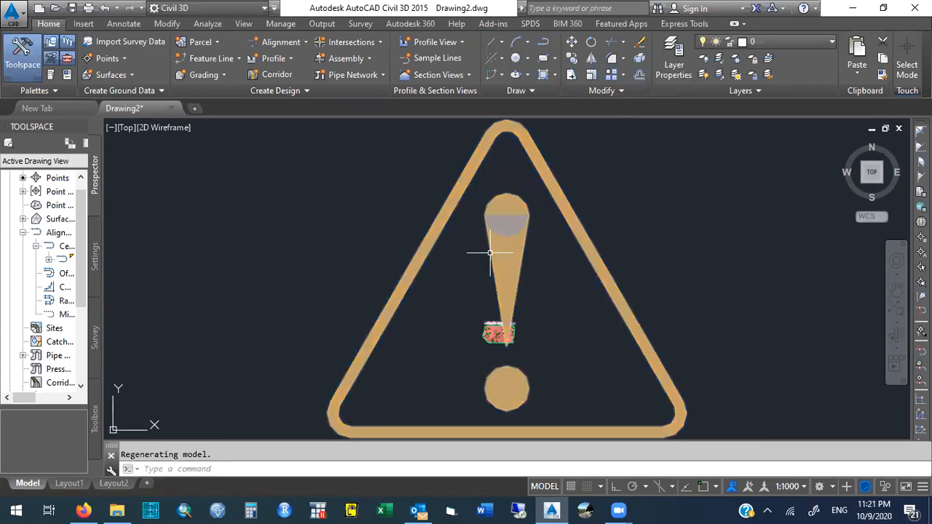
text(zoom)
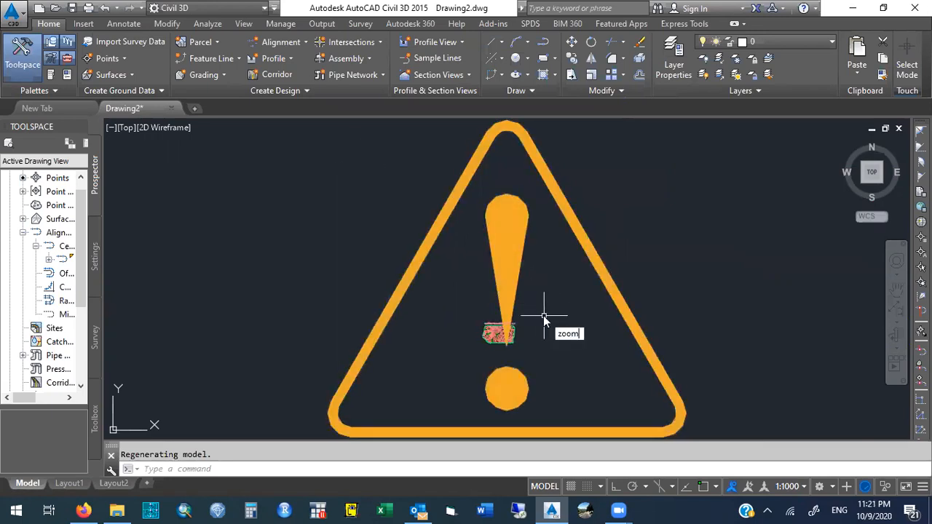
key(Return)
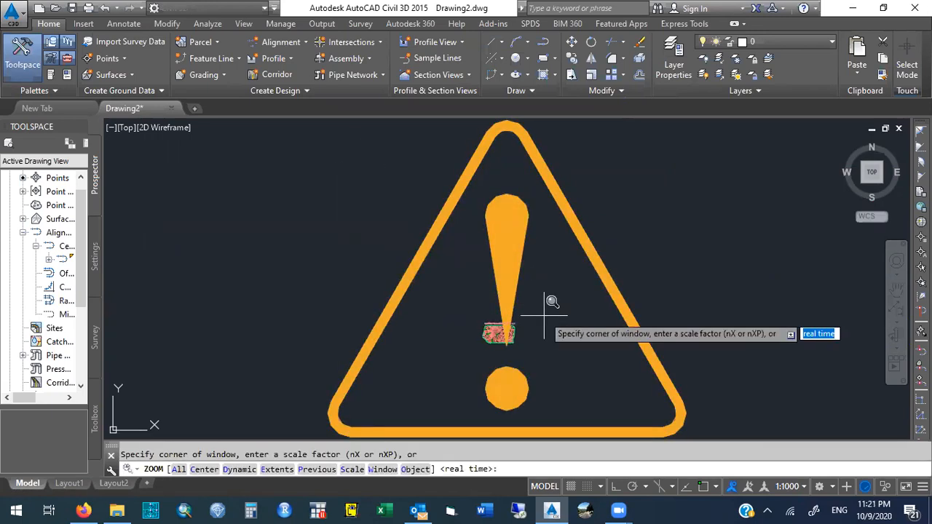
click(478, 319)
click(520, 342)
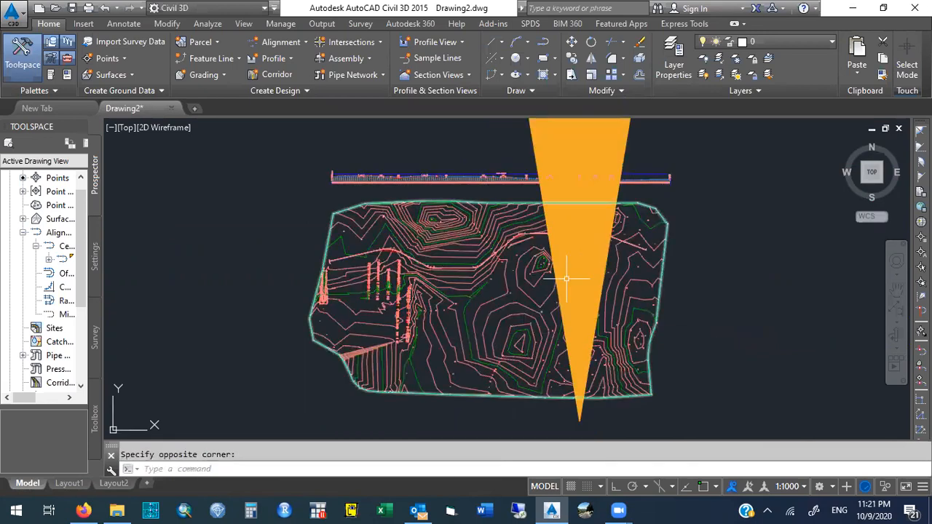
Zoom in on the profile view and examine the warning symbol at the edited PVI and its label.
mouse_move(623, 166)
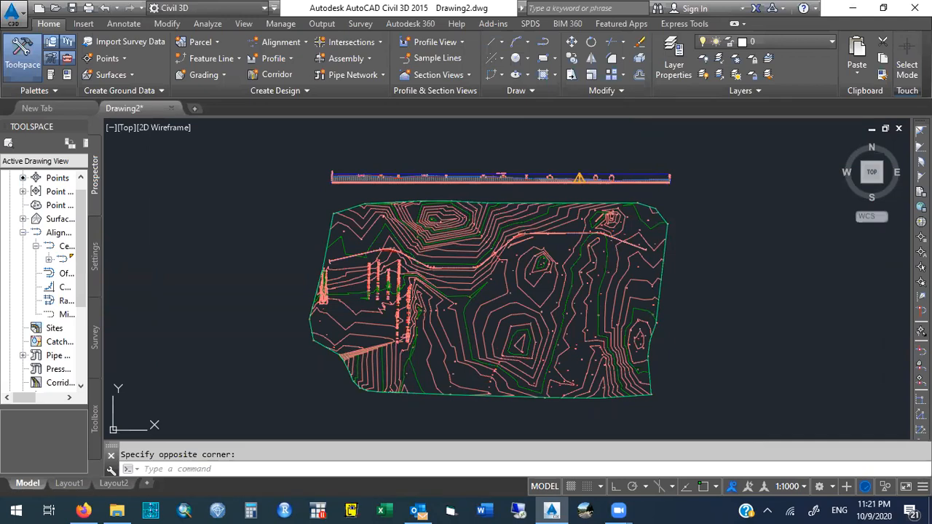
text(zoom)
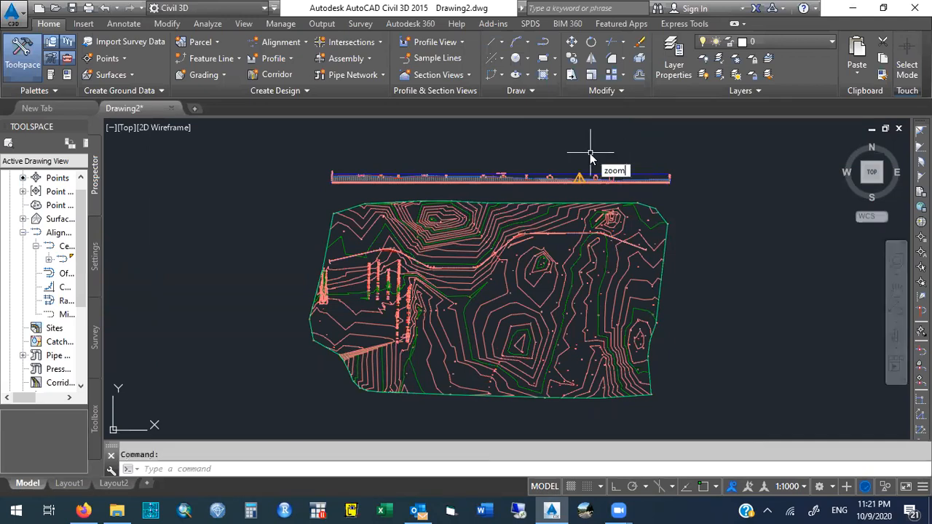
key(Return)
click(570, 166)
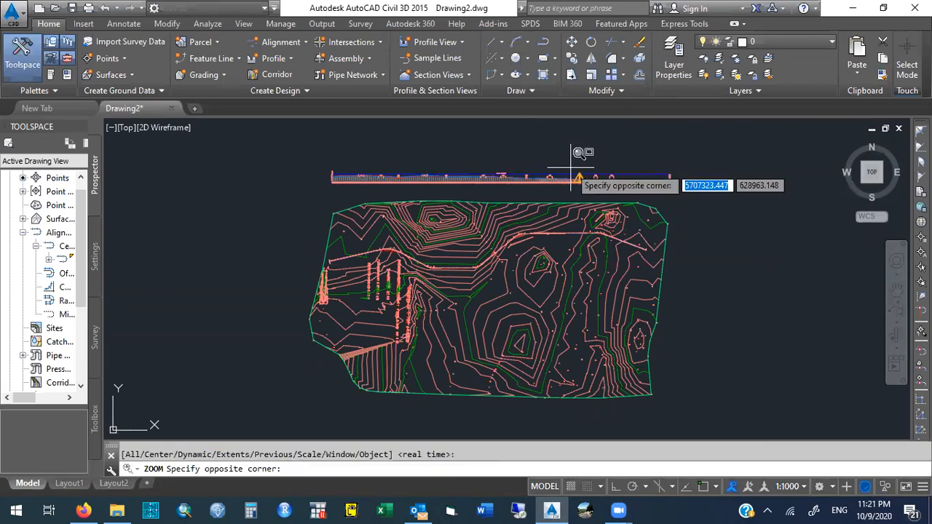
click(588, 188)
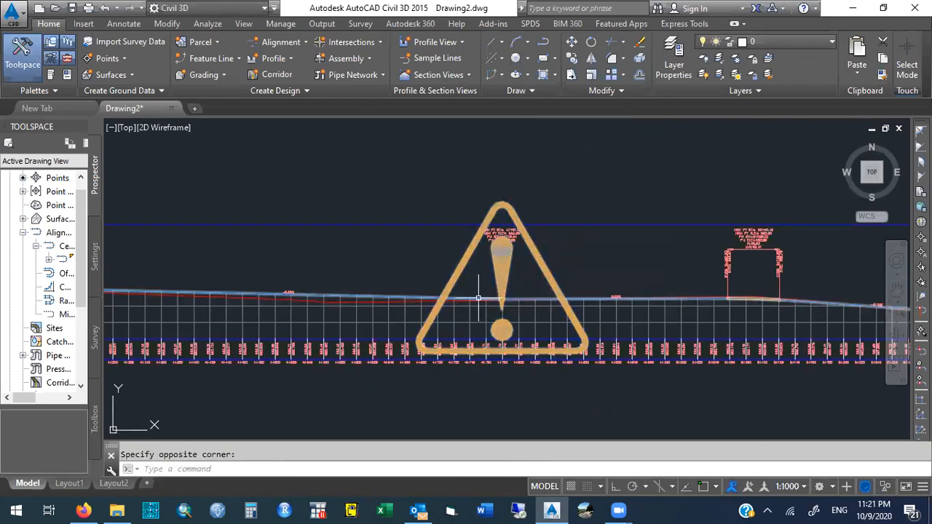
click(391, 299)
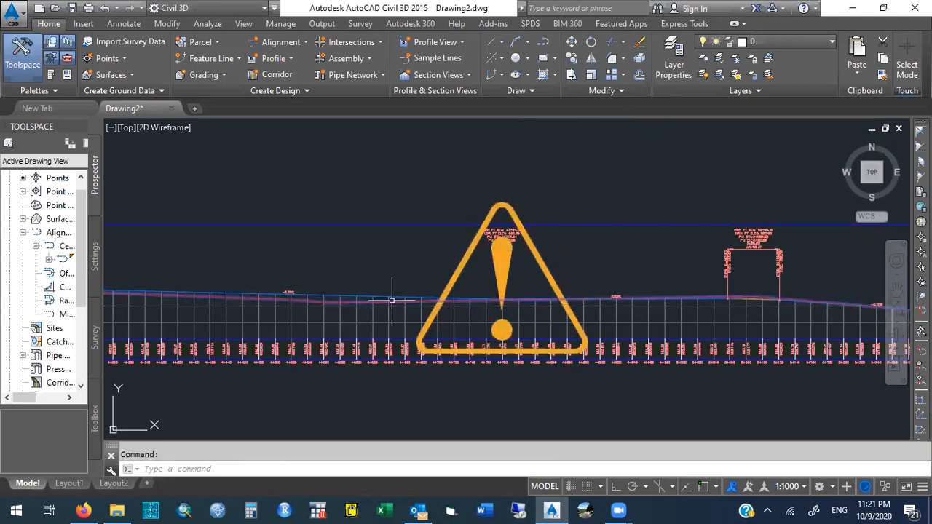
key(Escape)
text(zo)
key(Return)
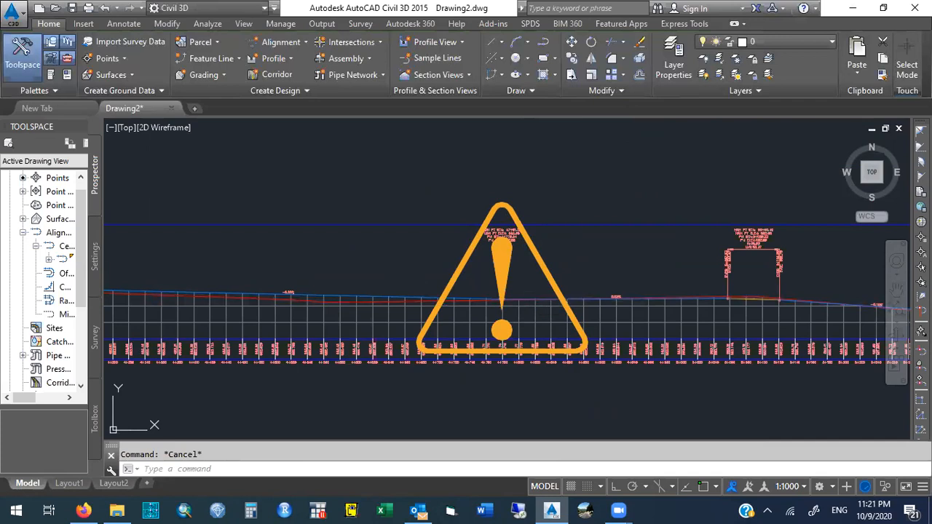
click(499, 298)
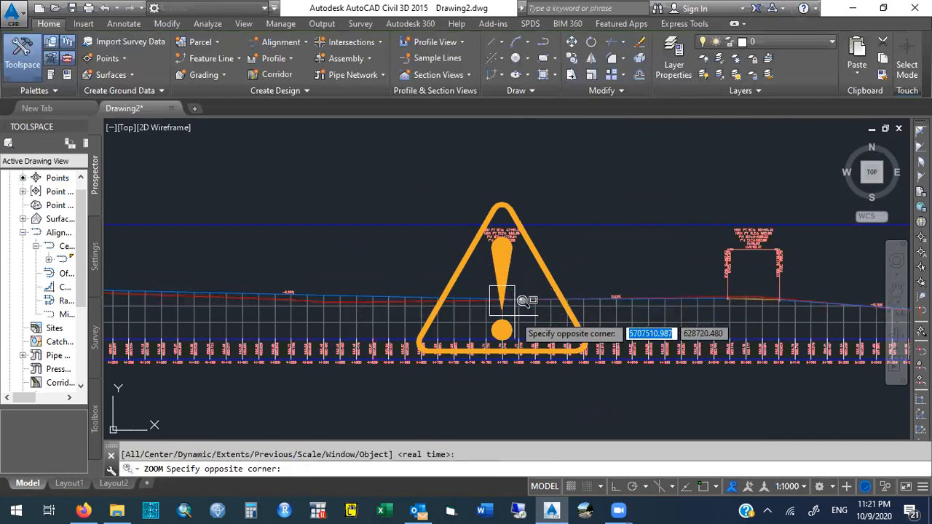
click(514, 314)
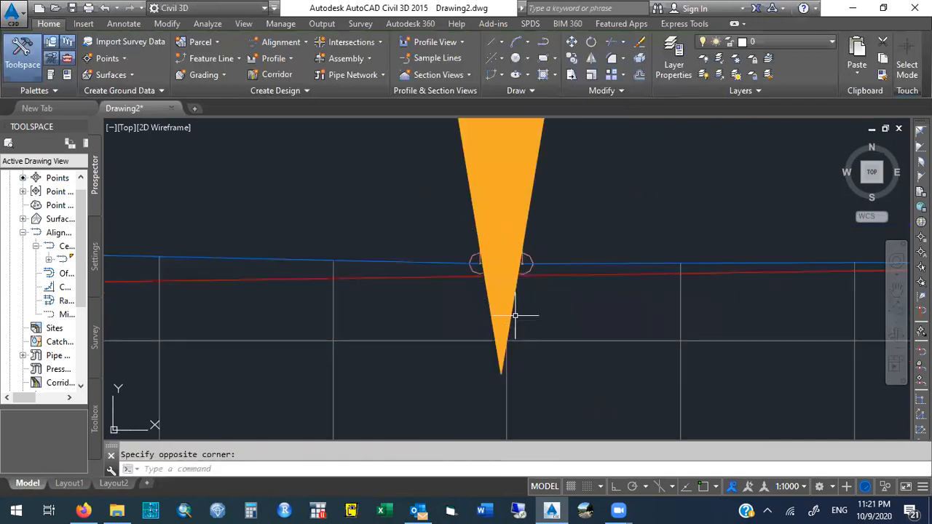
click(509, 265)
key(Escape)
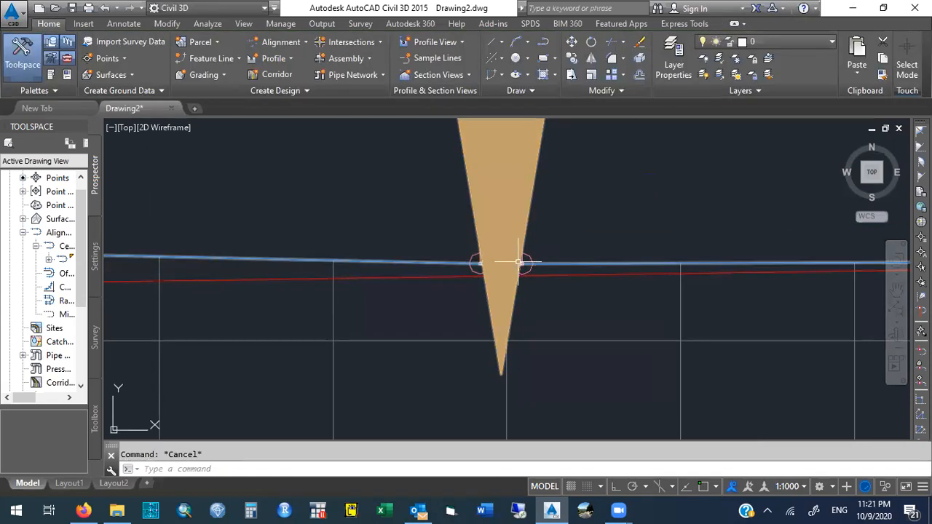
click(498, 263)
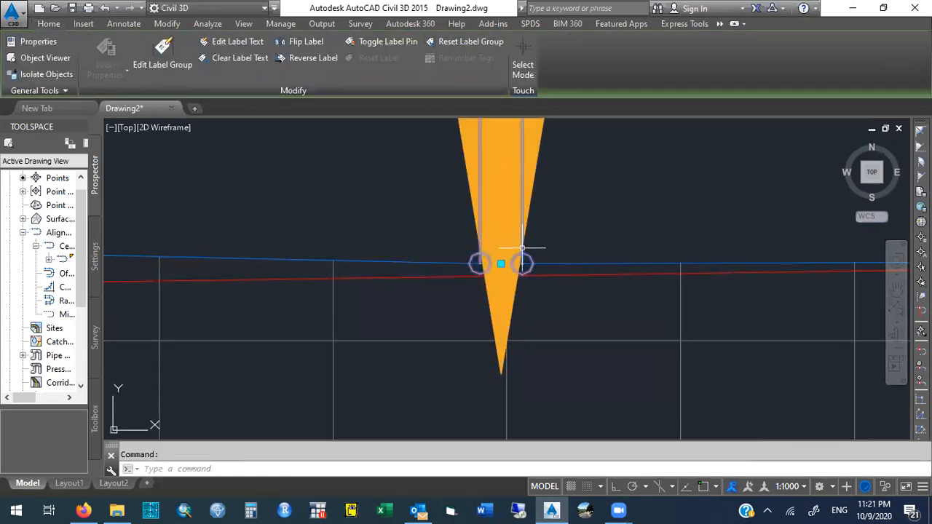
click(495, 265)
click(500, 264)
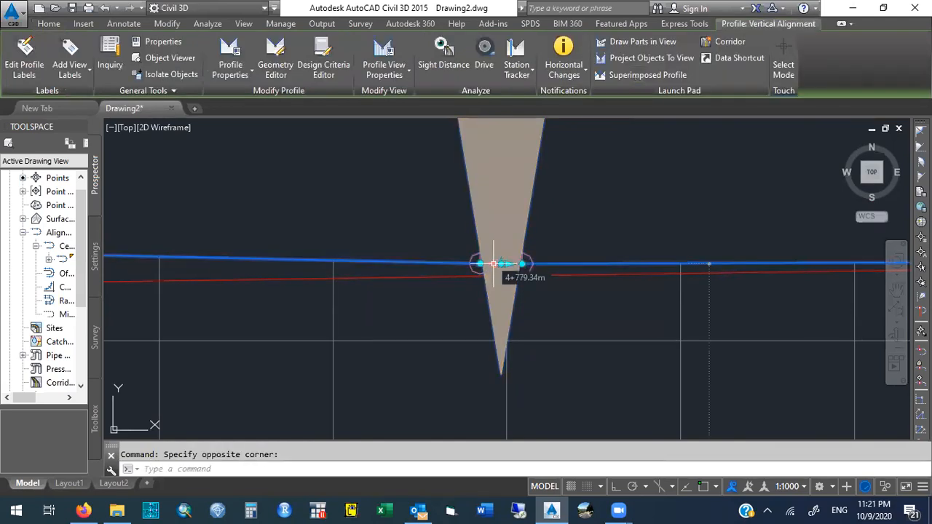
click(518, 264)
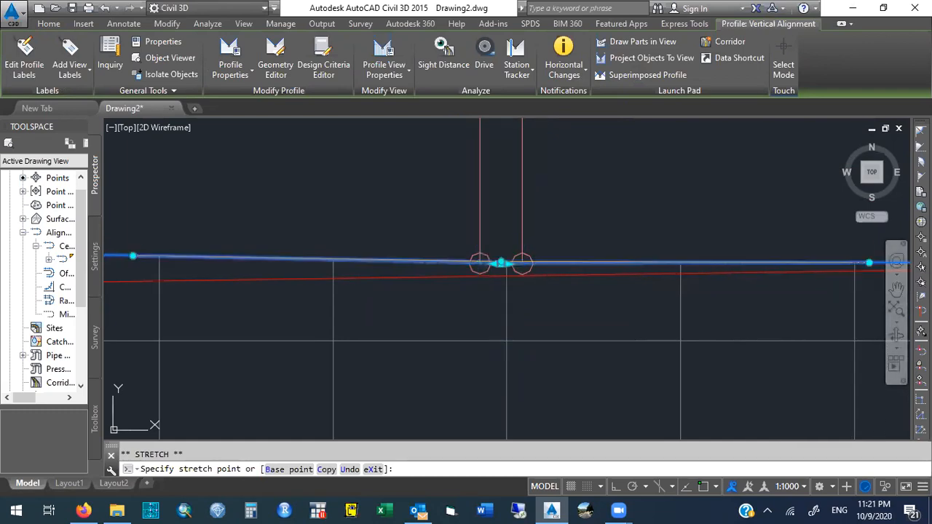
key(Escape)
Restore the previous view and expand the horizontal alignment's Profiles and Profile Views to select the Surface Profile View.
text(zoom)
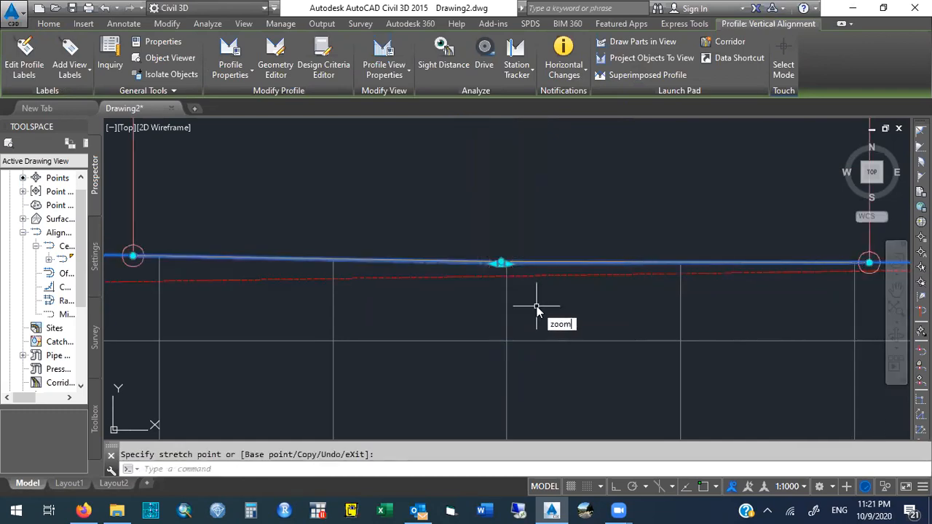
key(Return)
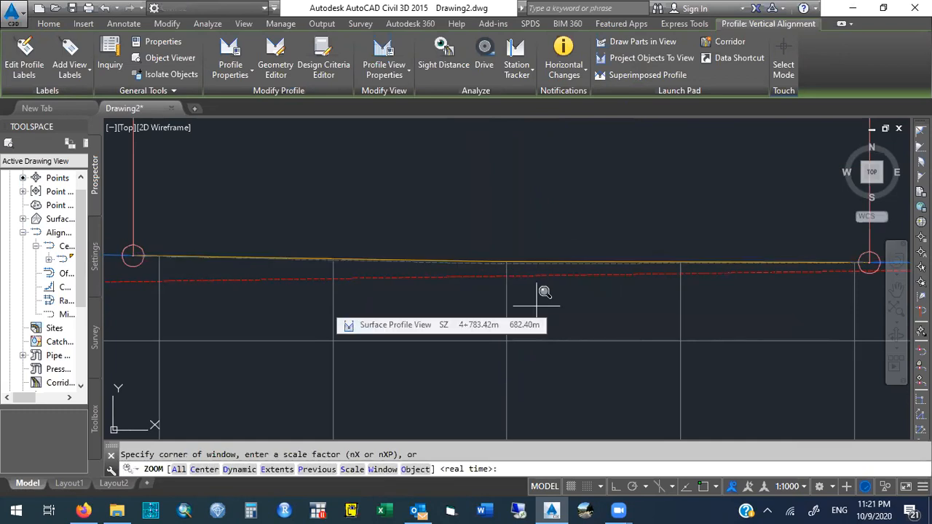
text(p)
key(Return)
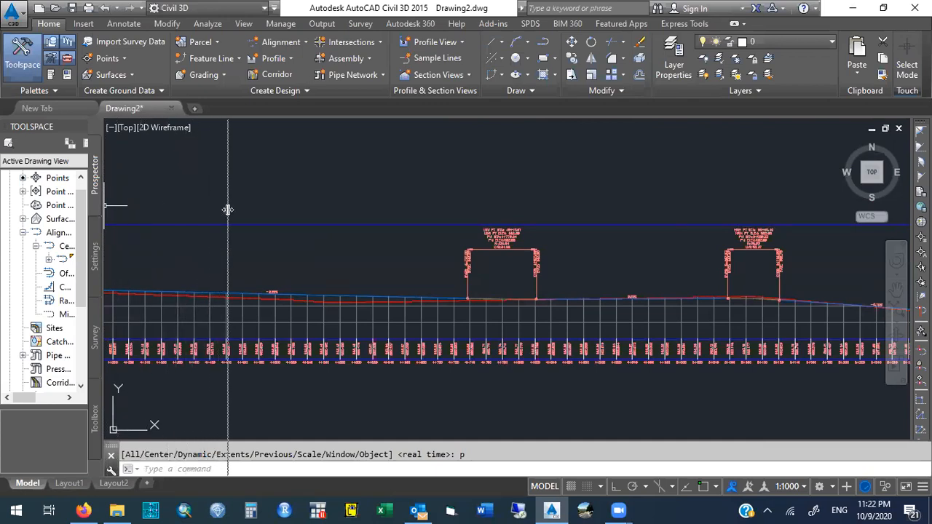
drag(228, 210, 228, 209)
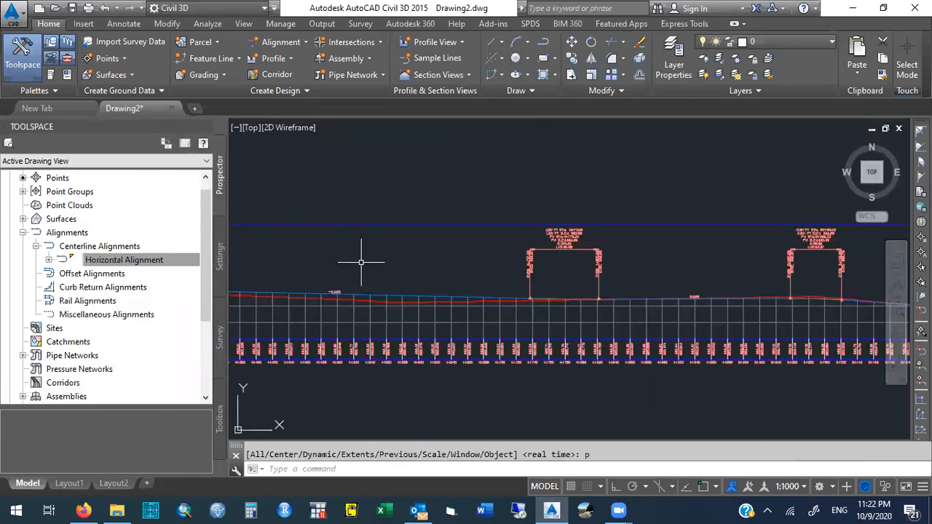
click(132, 264)
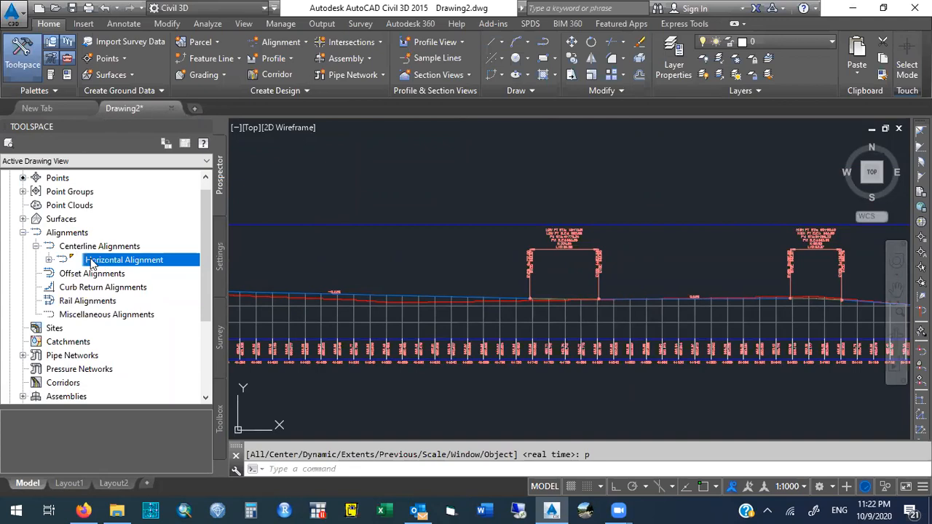
click(49, 260)
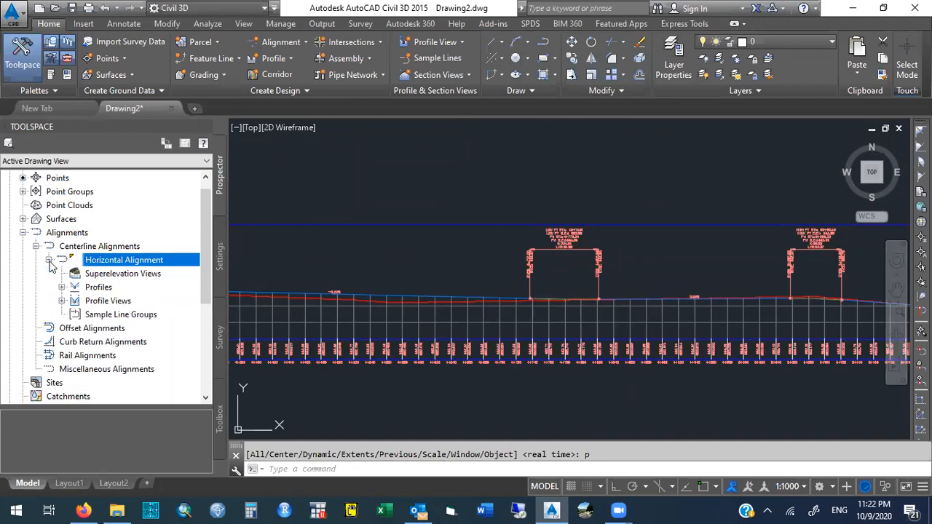
click(22, 233)
click(22, 233)
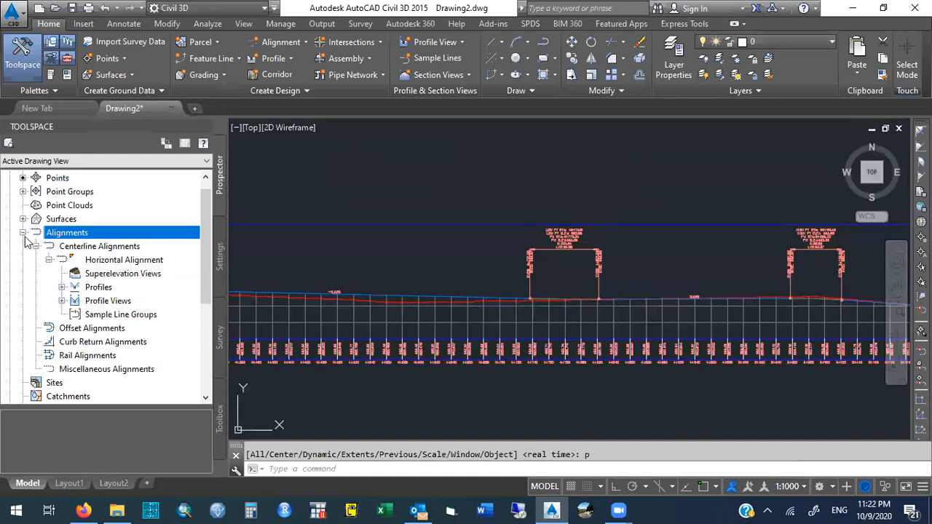
click(35, 246)
click(35, 247)
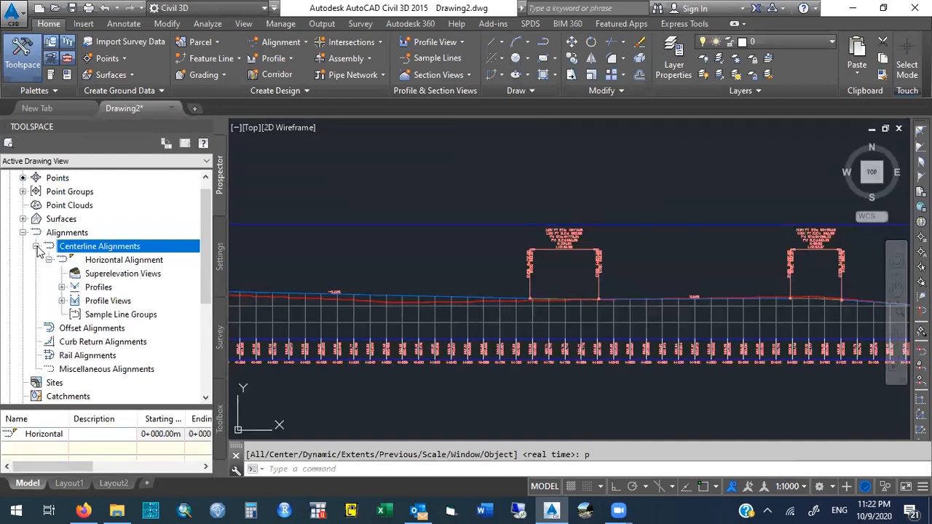
click(48, 260)
click(49, 260)
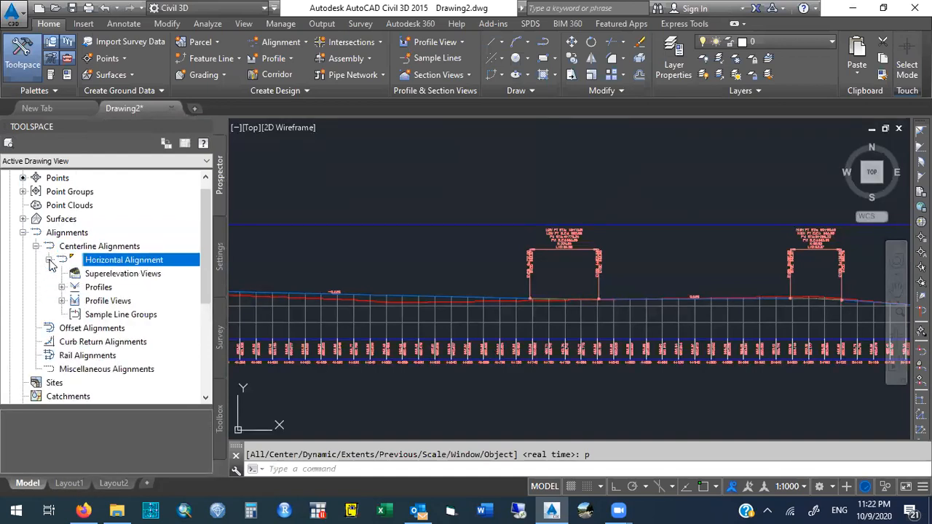
click(61, 287)
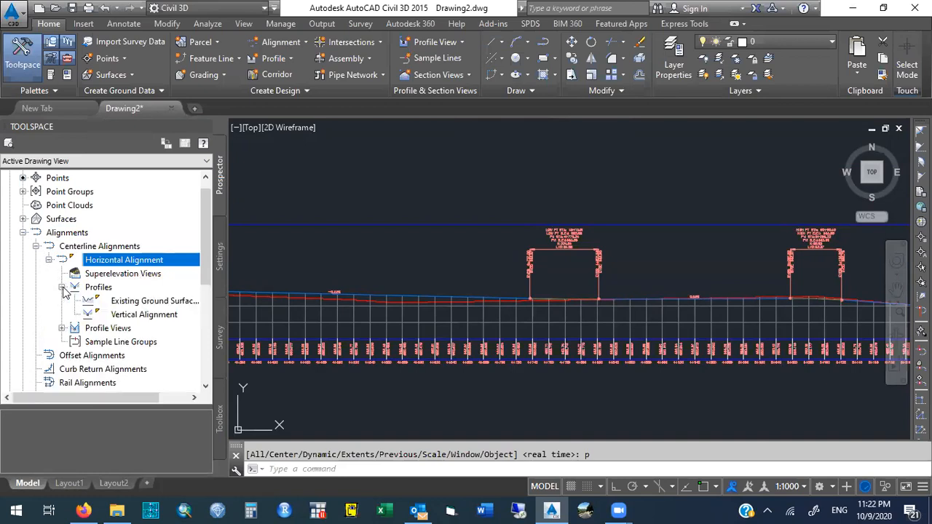
click(62, 328)
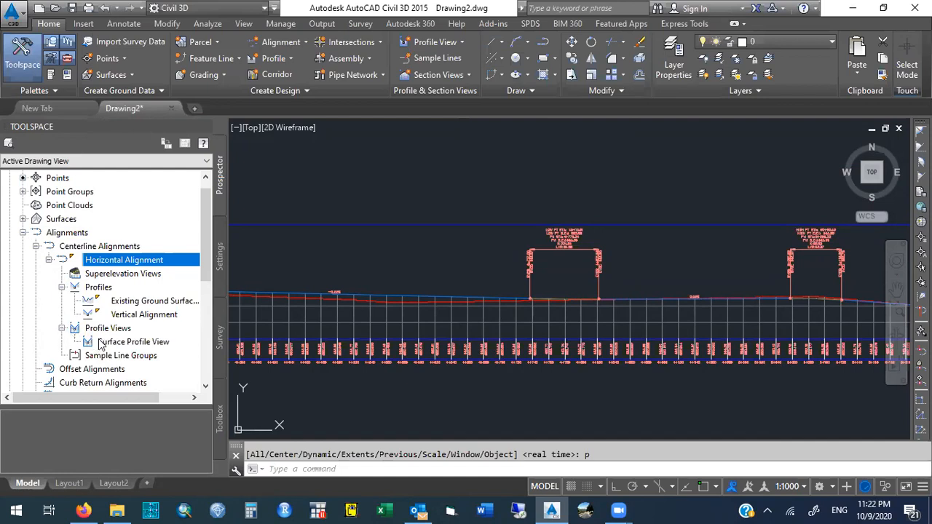
click(124, 343)
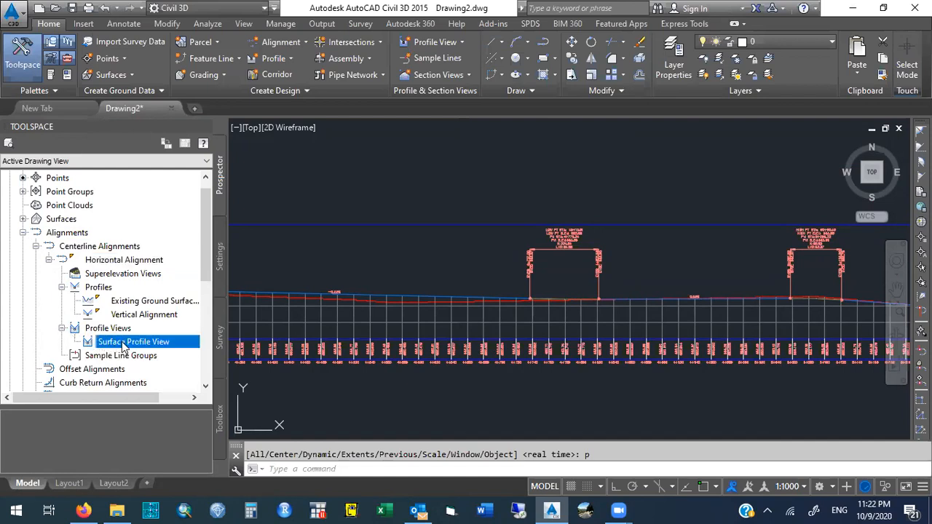
In the Surface Profile View properties, add a Cut Area and a Fill Area hatch between the ground and vertical alignment profiles.
right_click(181, 350)
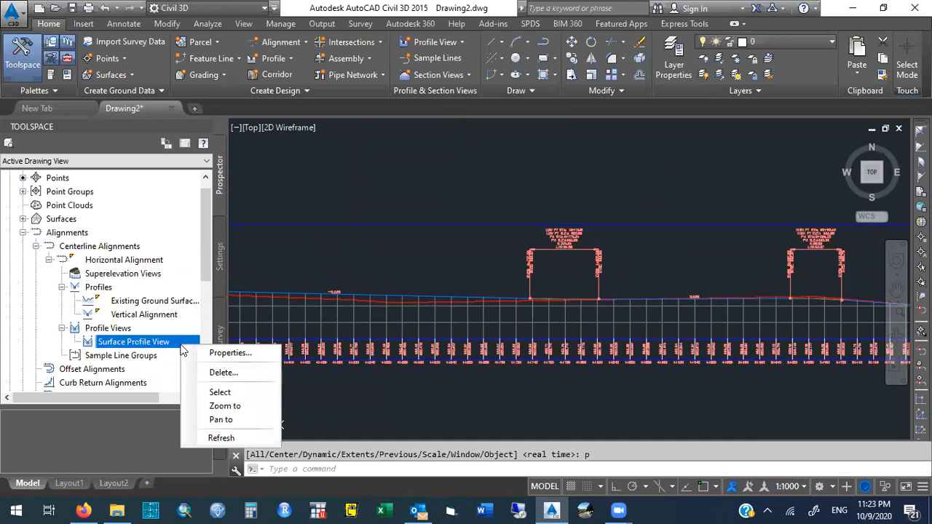
click(213, 352)
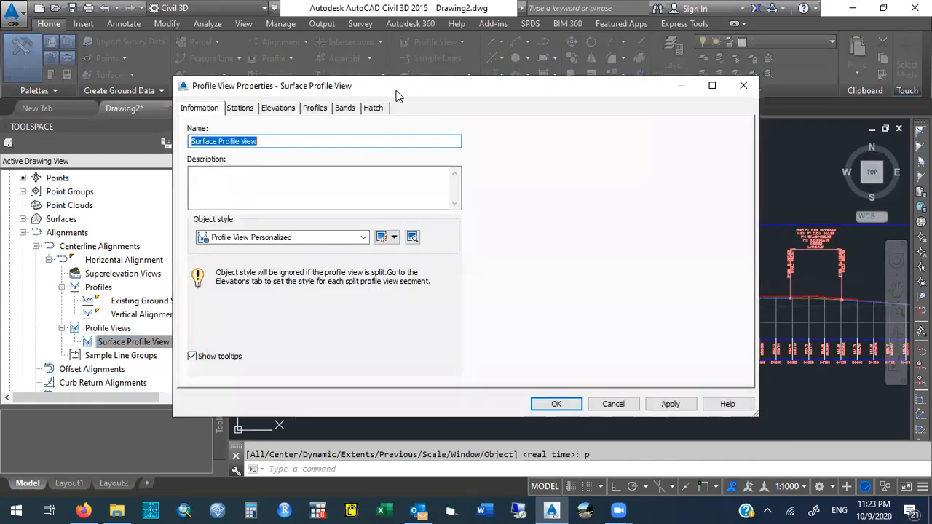
drag(408, 91, 516, 97)
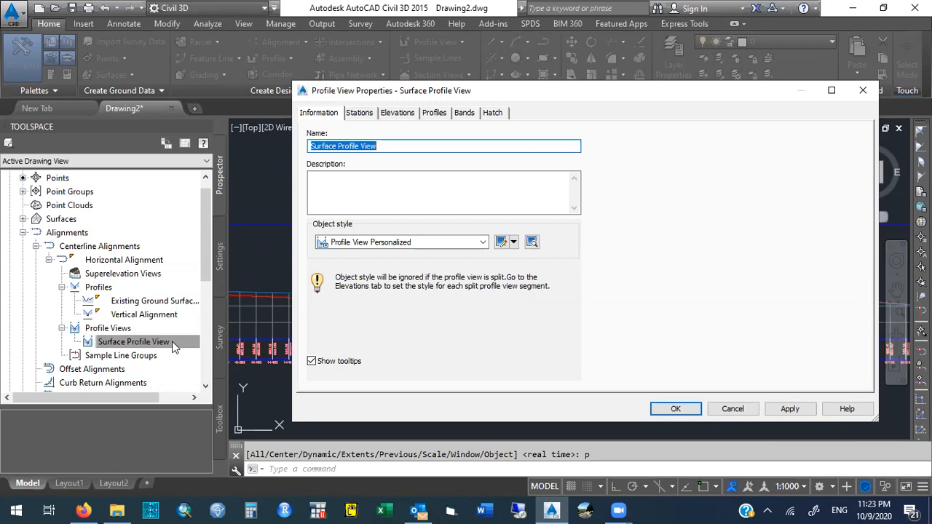
click(493, 112)
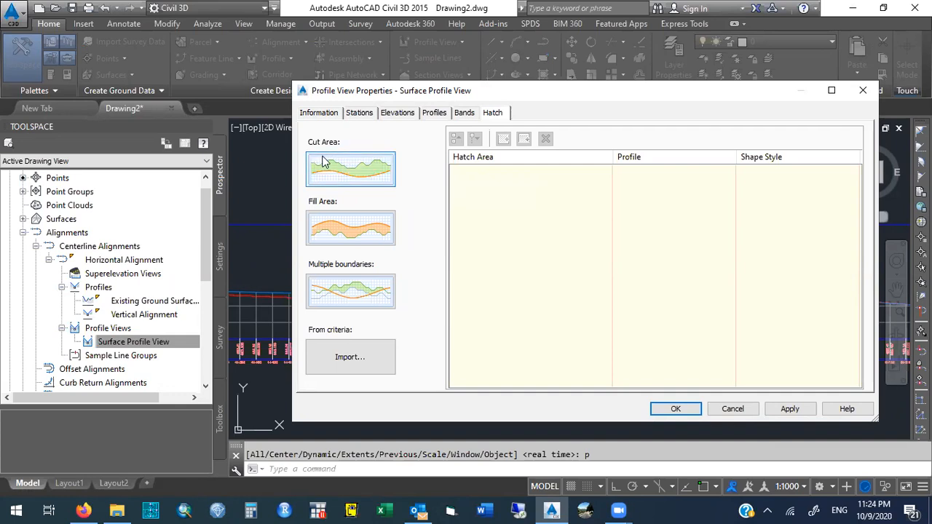
click(378, 171)
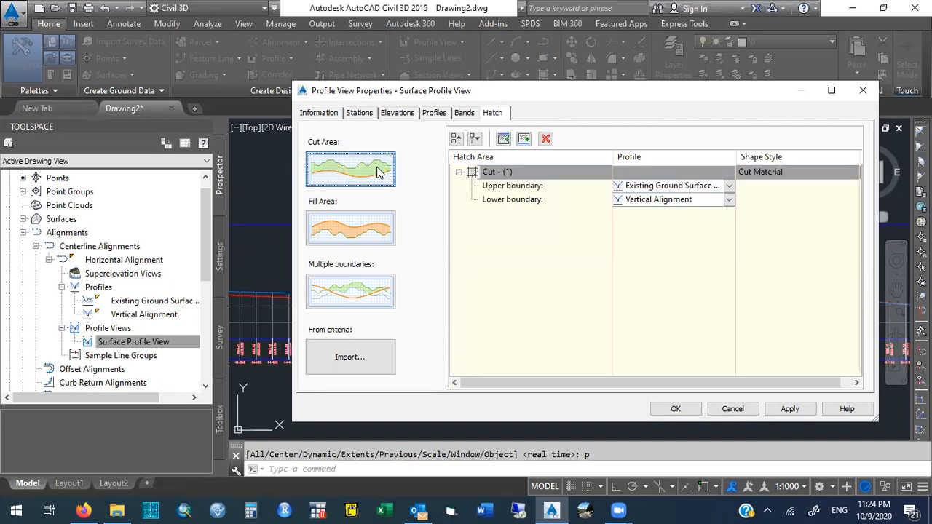
click(369, 223)
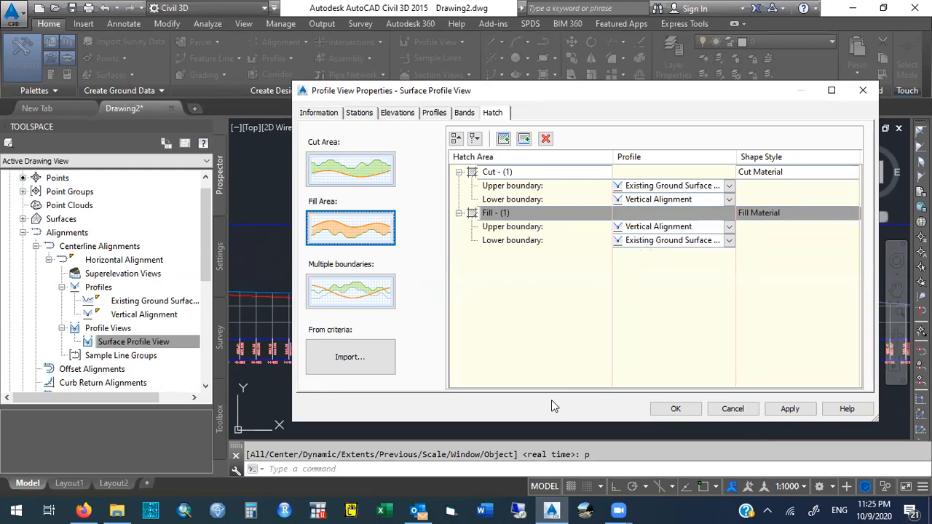
click(789, 408)
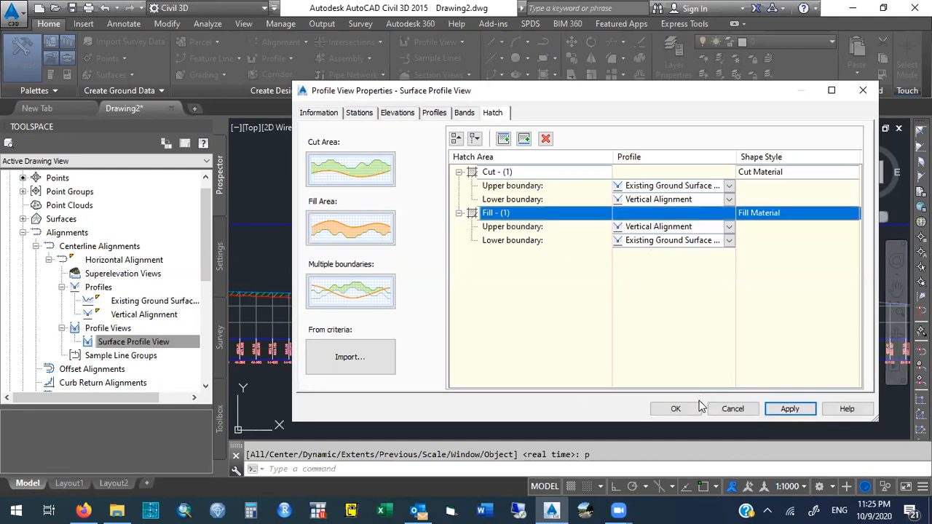
click(676, 408)
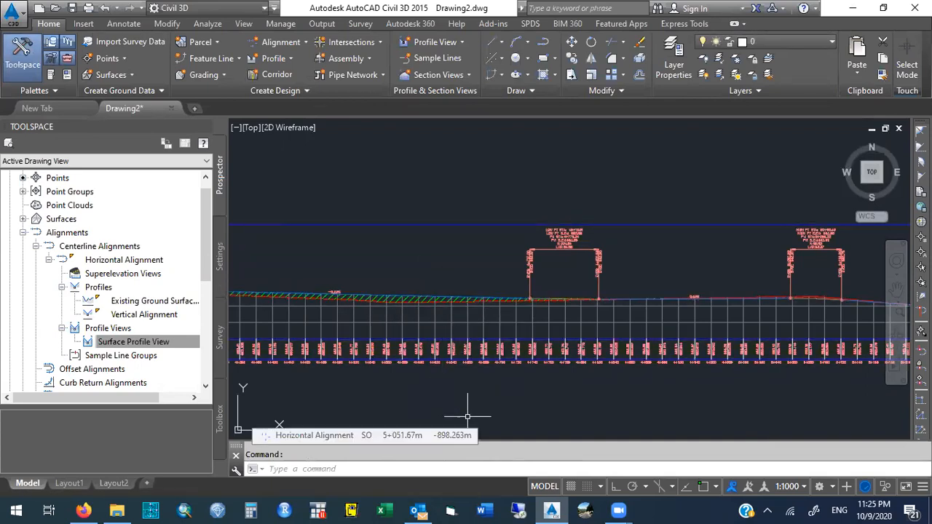
Pan along the profile view to examine the cut and fill hatching.
text(pan)
key(Return)
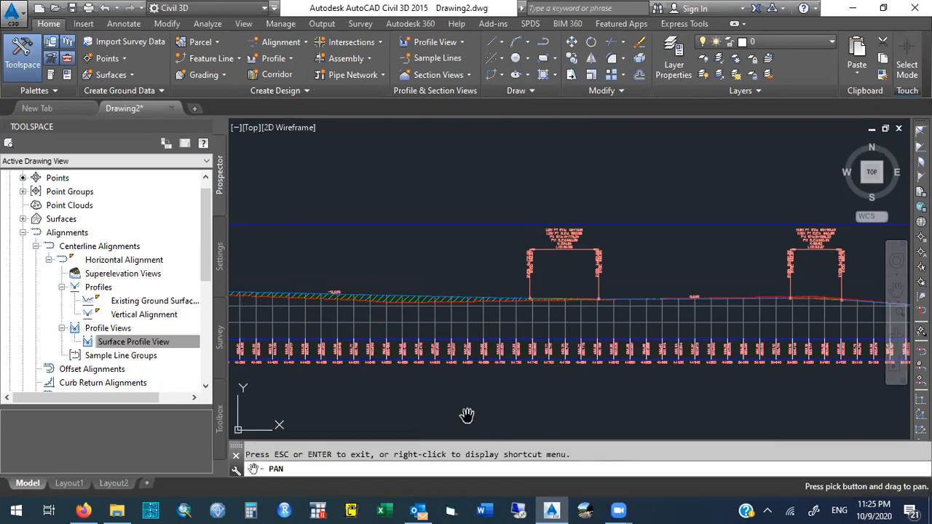
drag(352, 388, 565, 387)
mouse_move(476, 384)
mouse_down()
mouse_move(679, 381)
mouse_move(411, 385)
mouse_up()
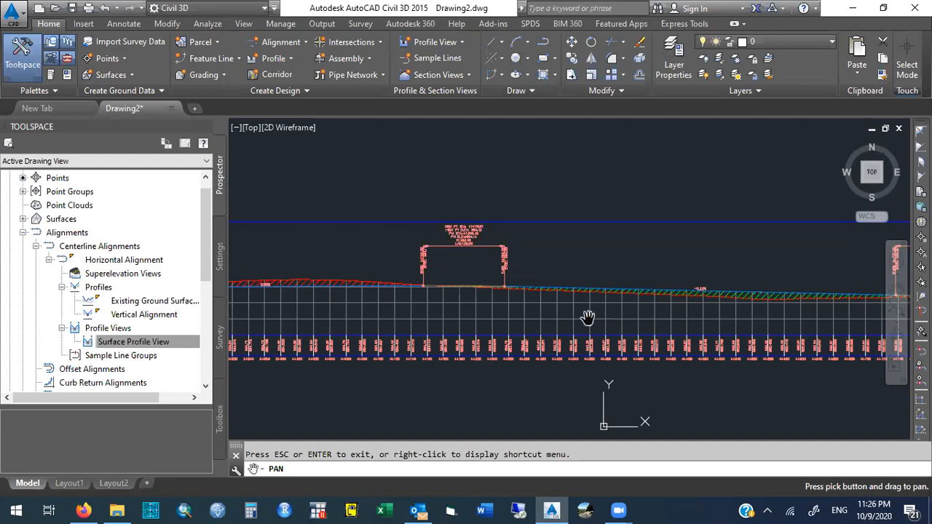
key(Escape)
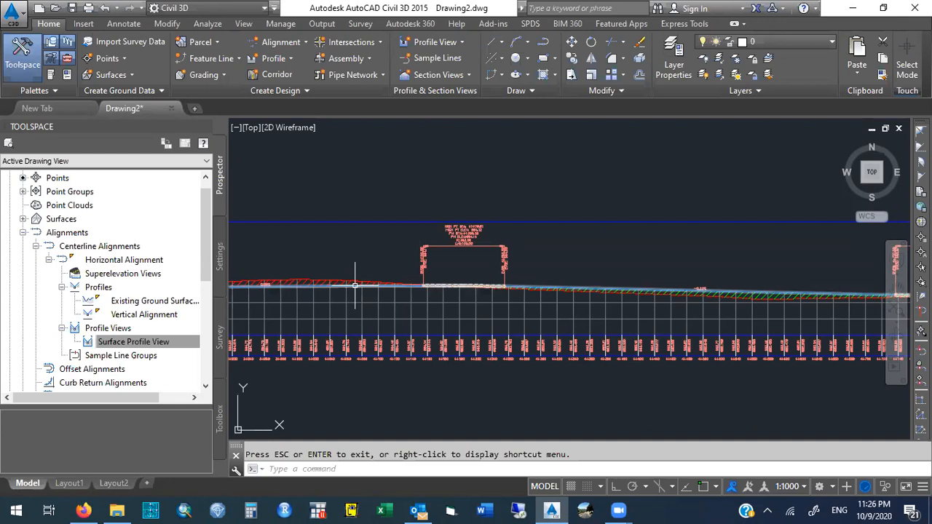
mouse_move(354, 286)
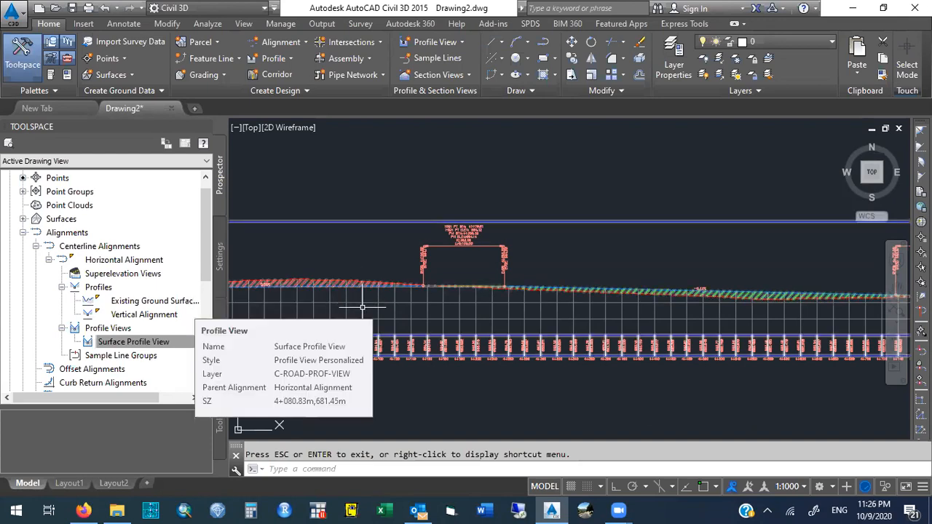
right_click(362, 307)
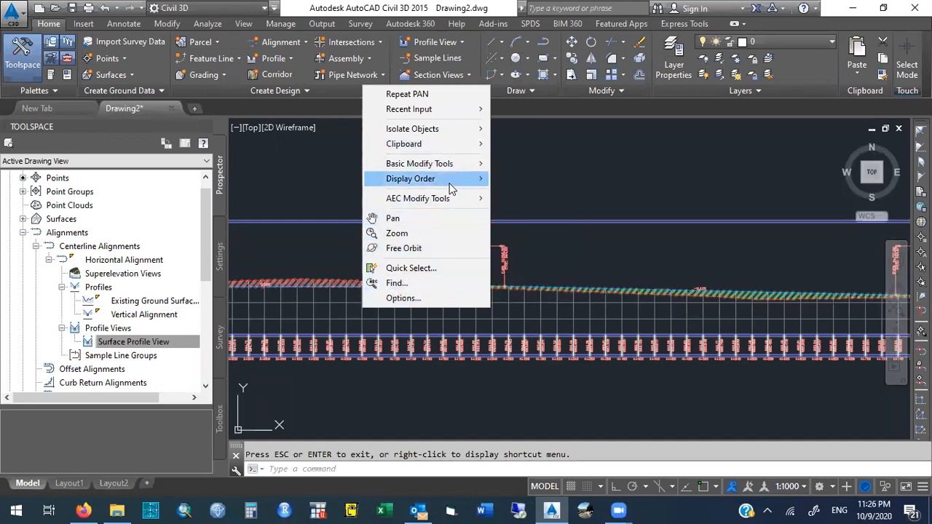
key(Escape)
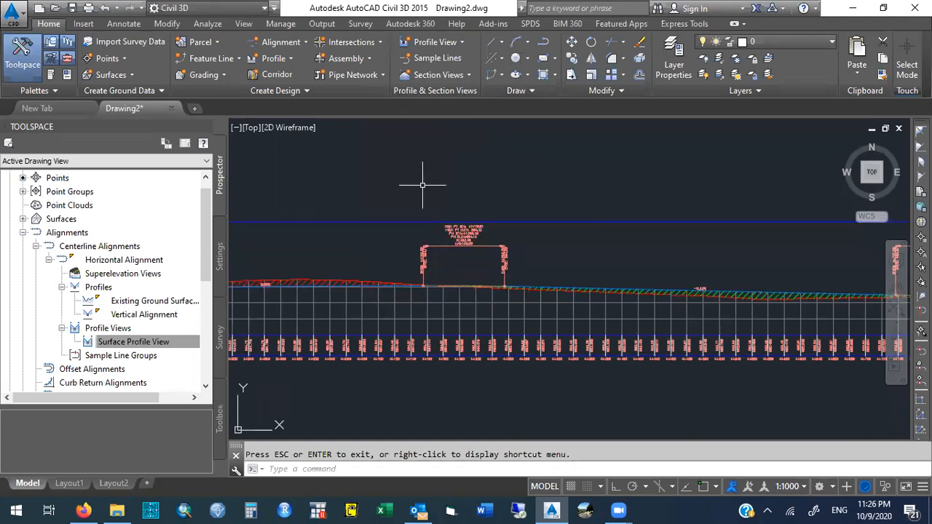
right_click(369, 286)
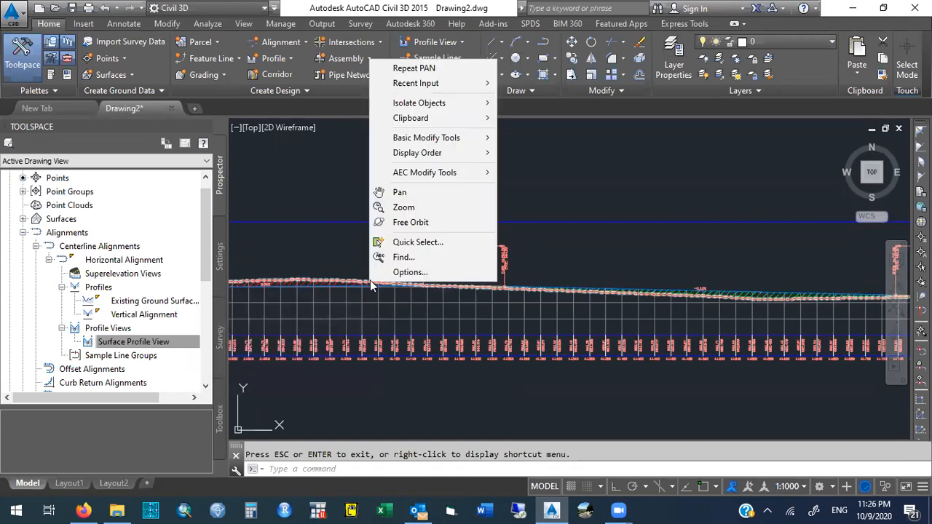
mouse_move(454, 142)
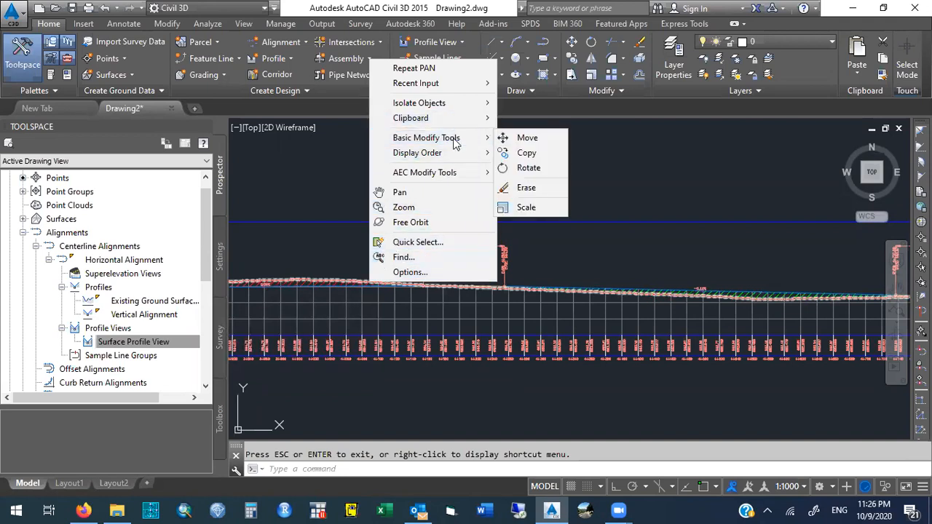
click(446, 206)
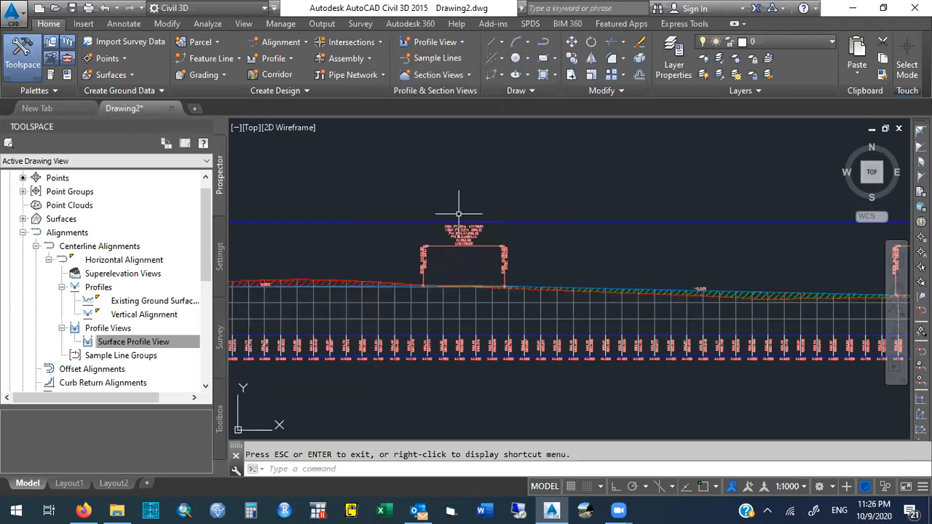
right_click(521, 342)
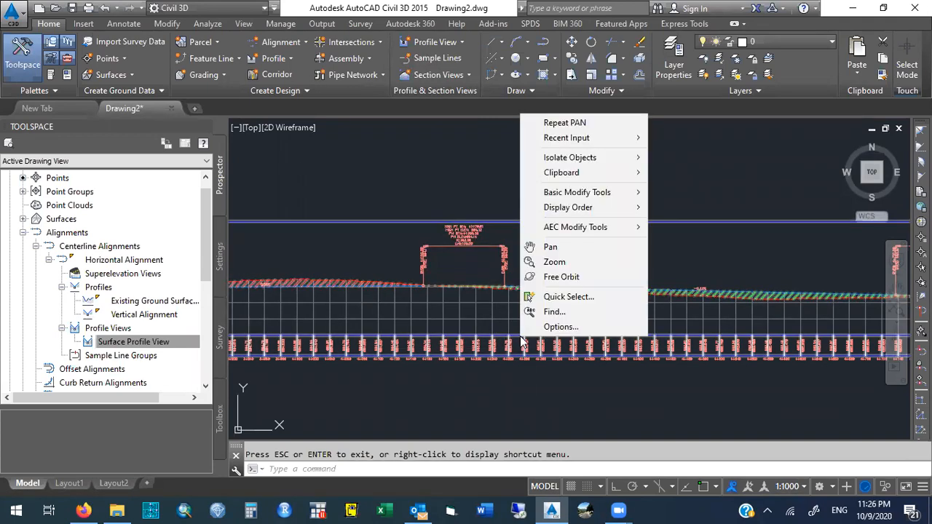
key(Escape)
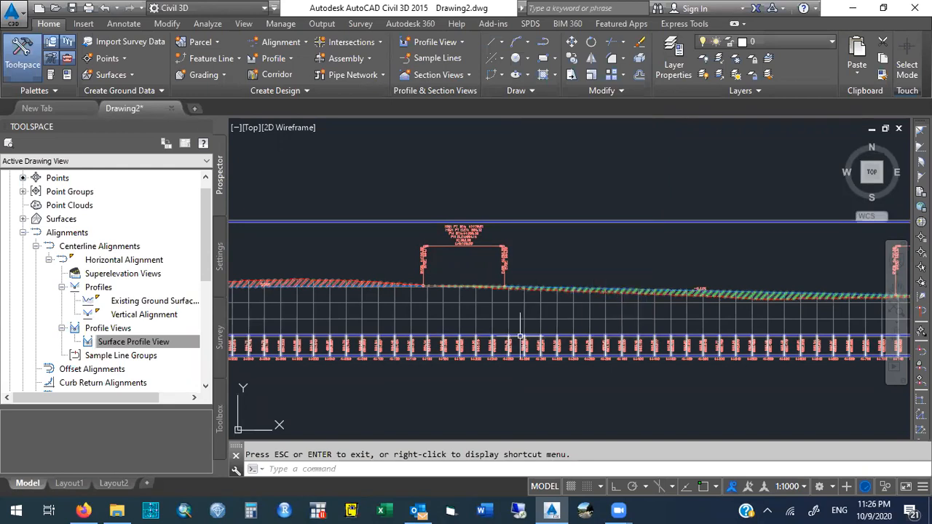
key(Escape)
Open the Surface Profile View's properties to inspect its hatch settings, then close the dialog.
click(522, 337)
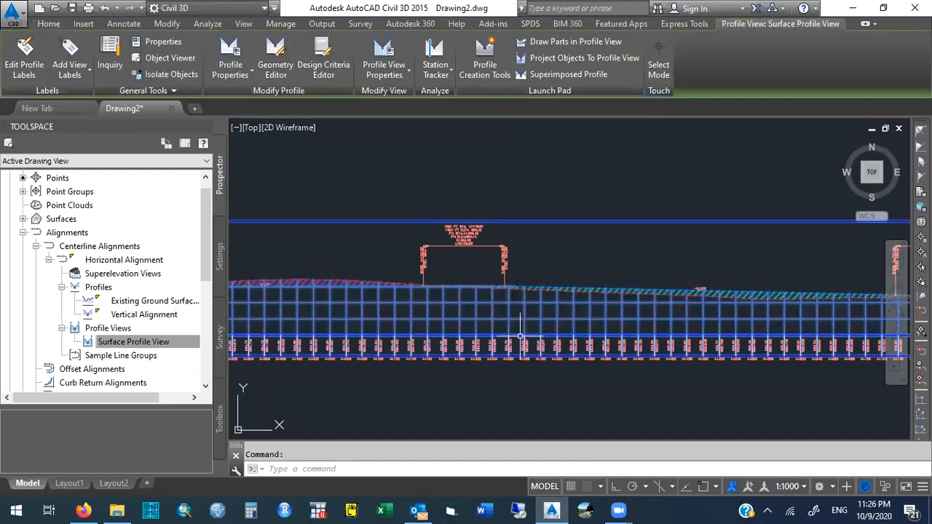
right_click(521, 339)
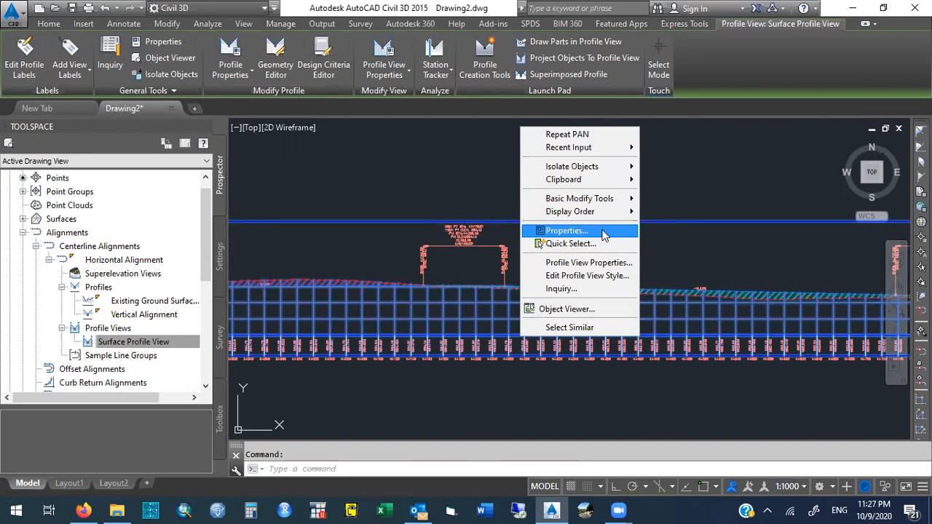
click(617, 263)
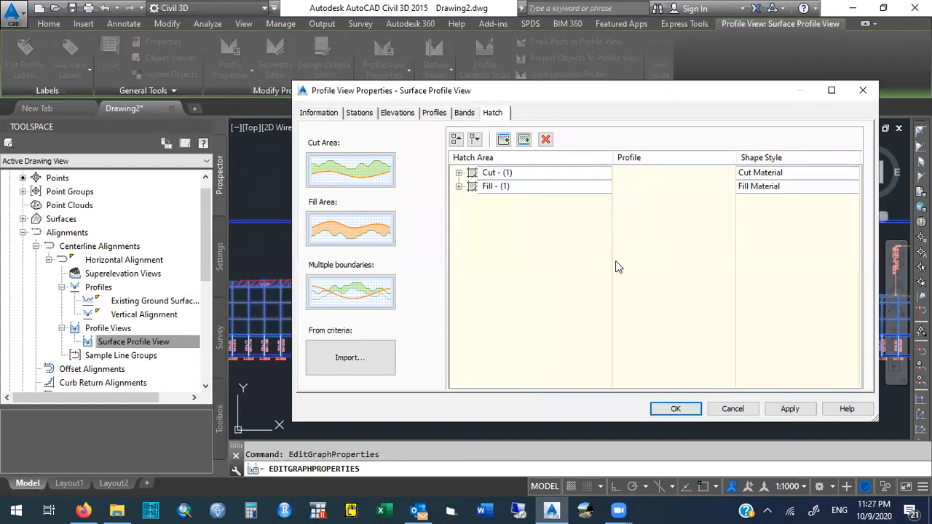
click(862, 90)
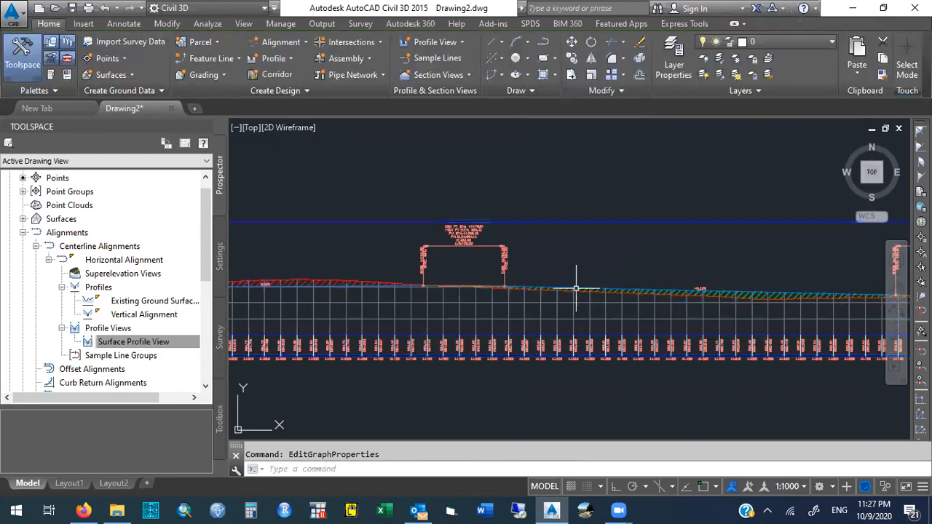
Reopen the profile view properties and expand the Cut and Fill hatch areas to review their upper and lower boundary profiles.
click(563, 337)
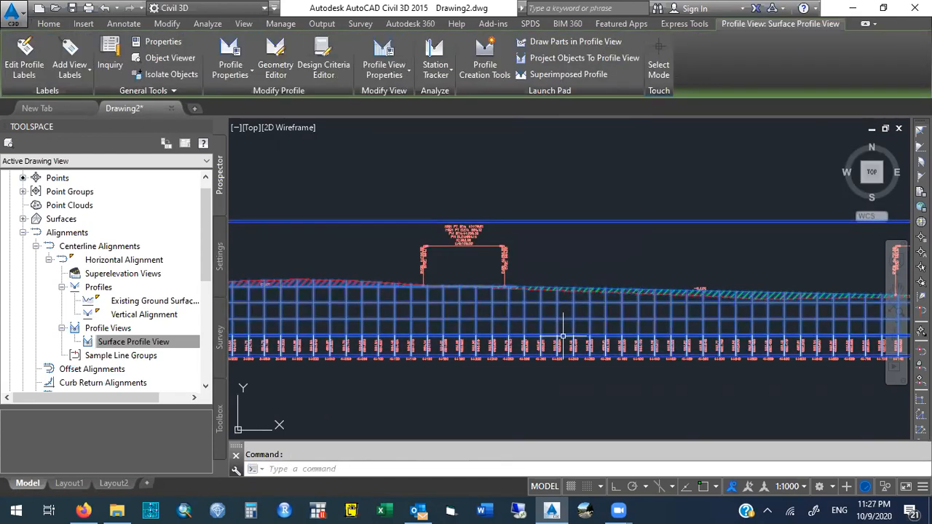
right_click(563, 337)
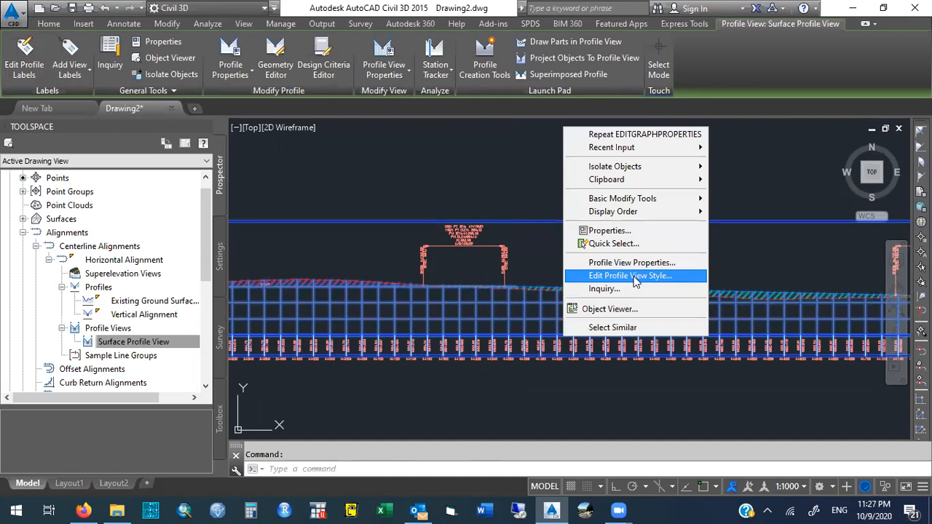
click(685, 264)
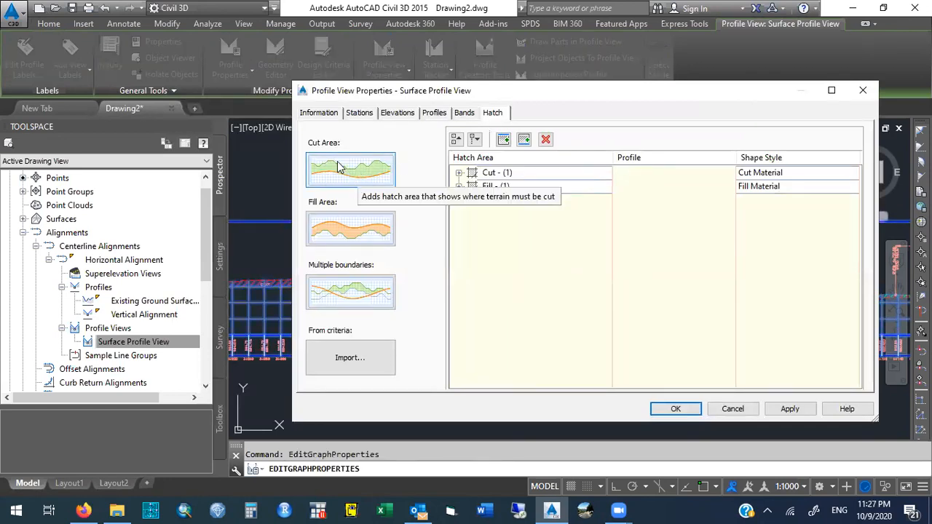
click(459, 173)
click(458, 213)
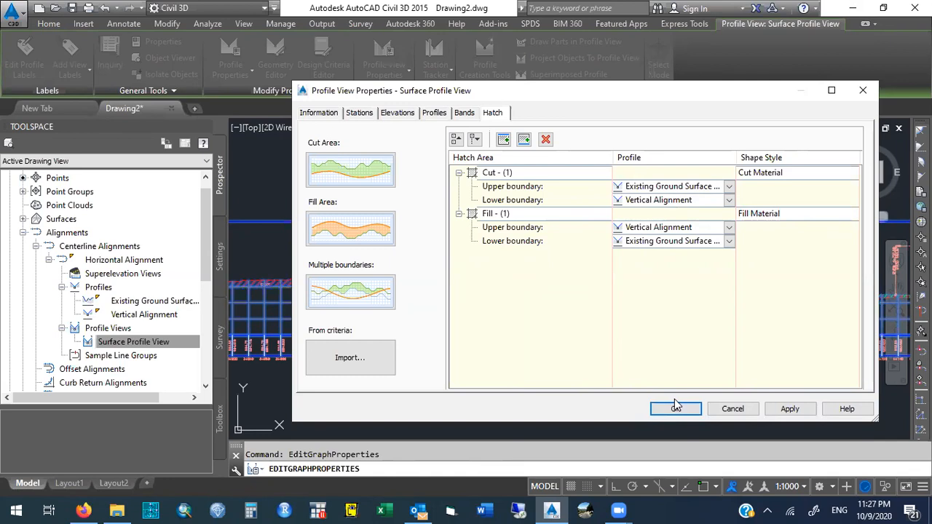
click(733, 409)
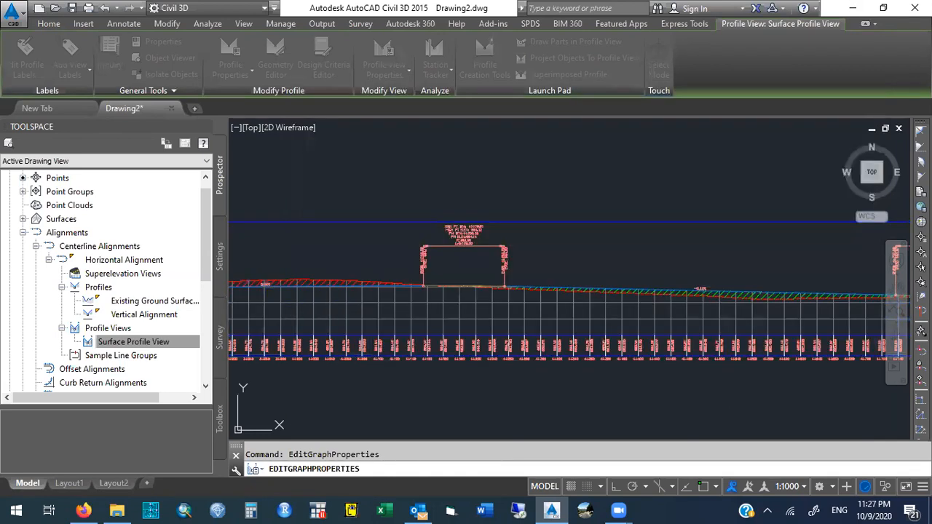